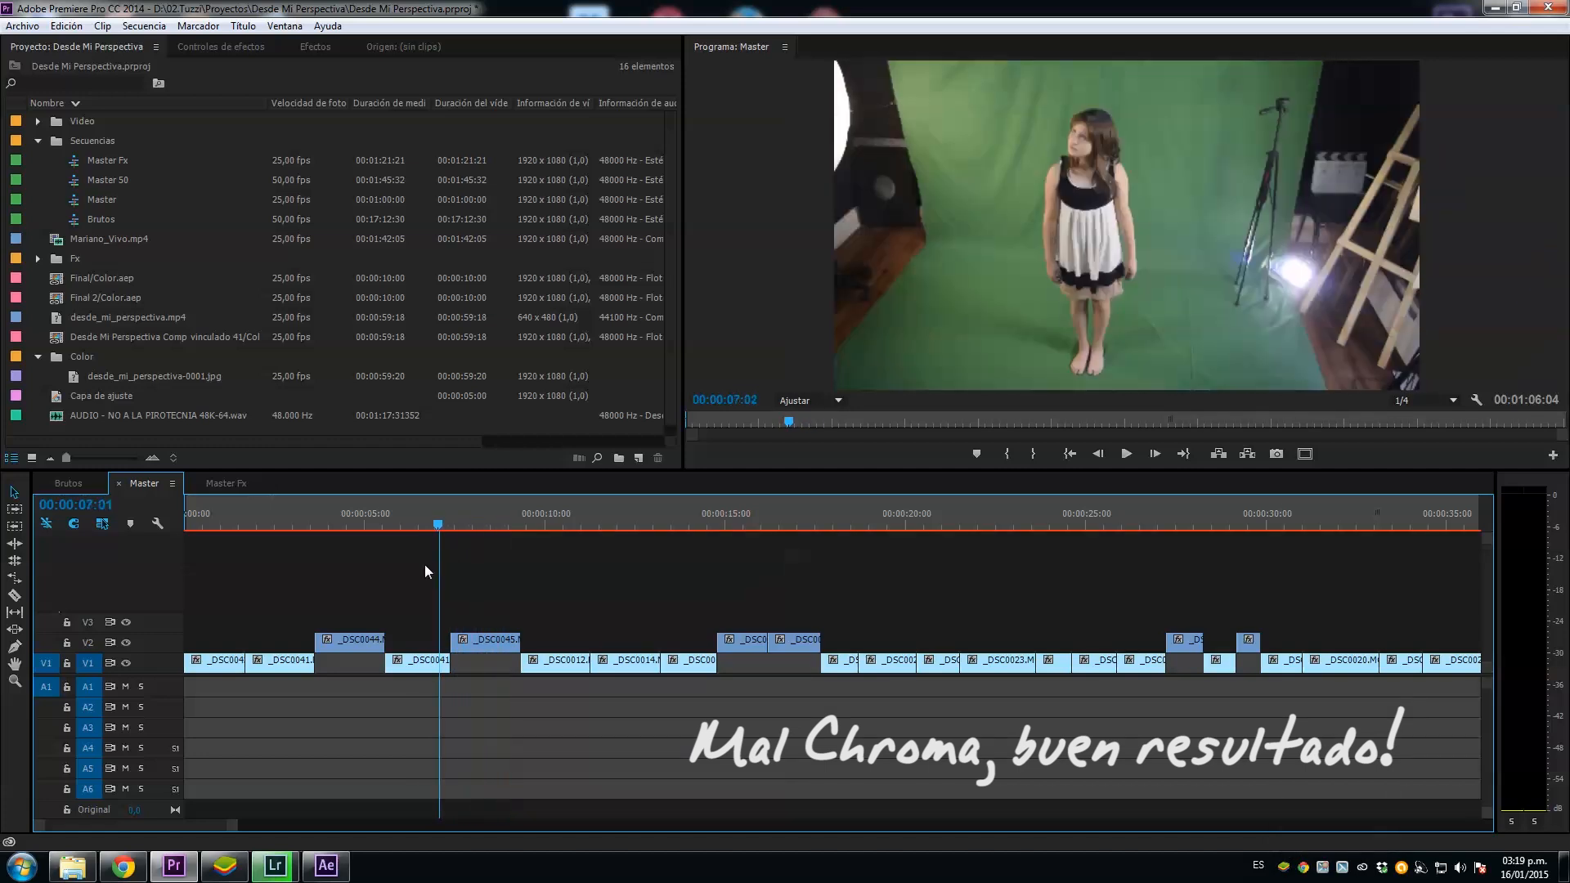
Step: Replace the third V1 clip in the Master sequence with an After Effects composition, check the sequence, and switch back to After Effects
right_click(430, 669)
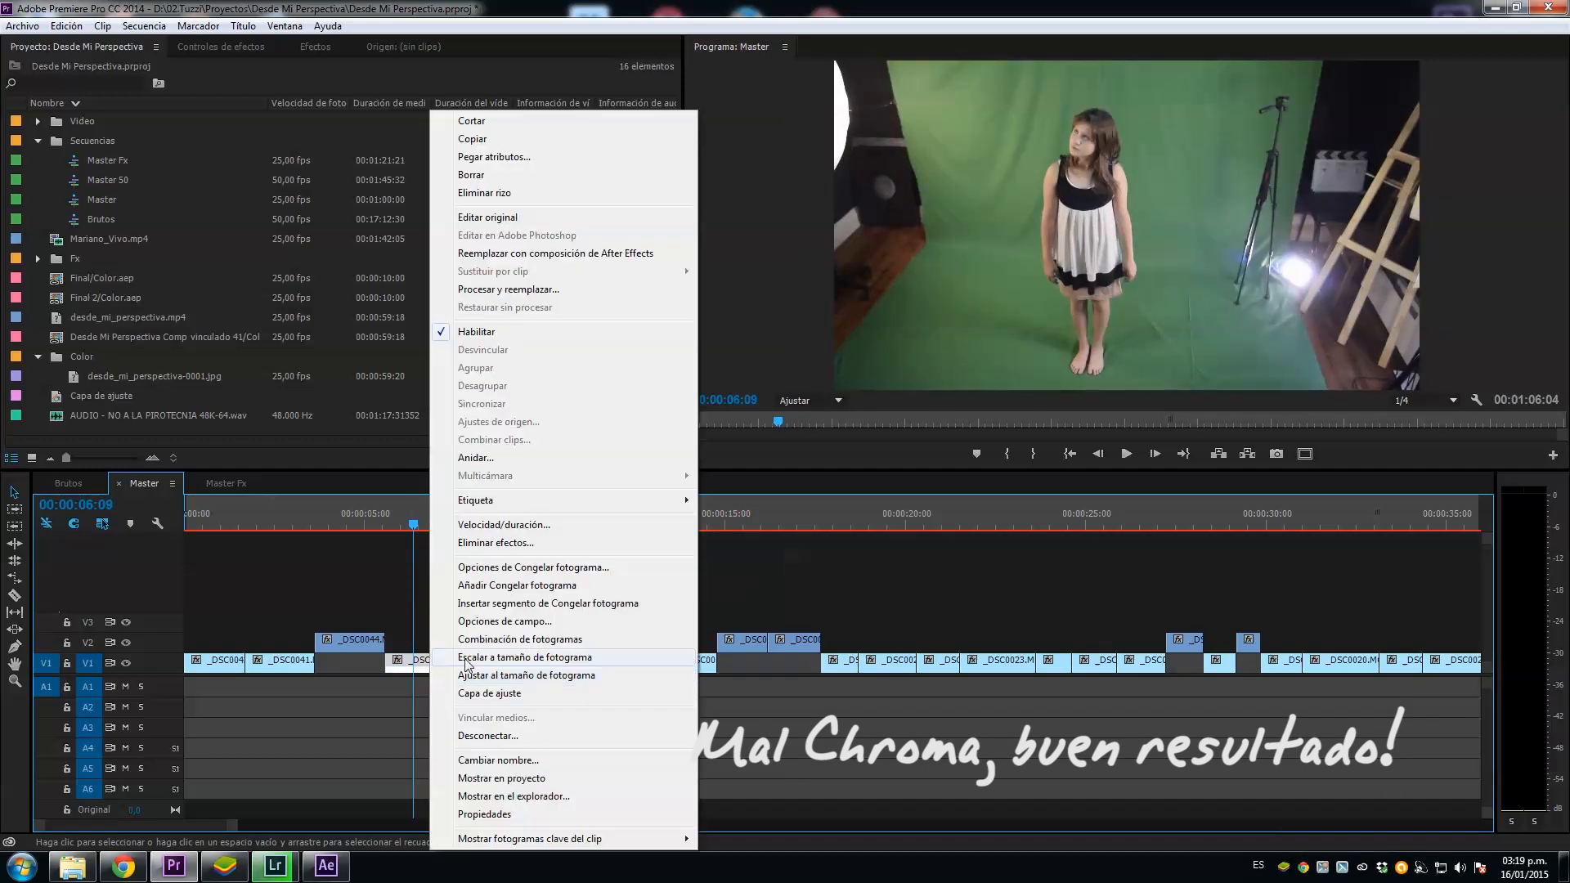
click(561, 260)
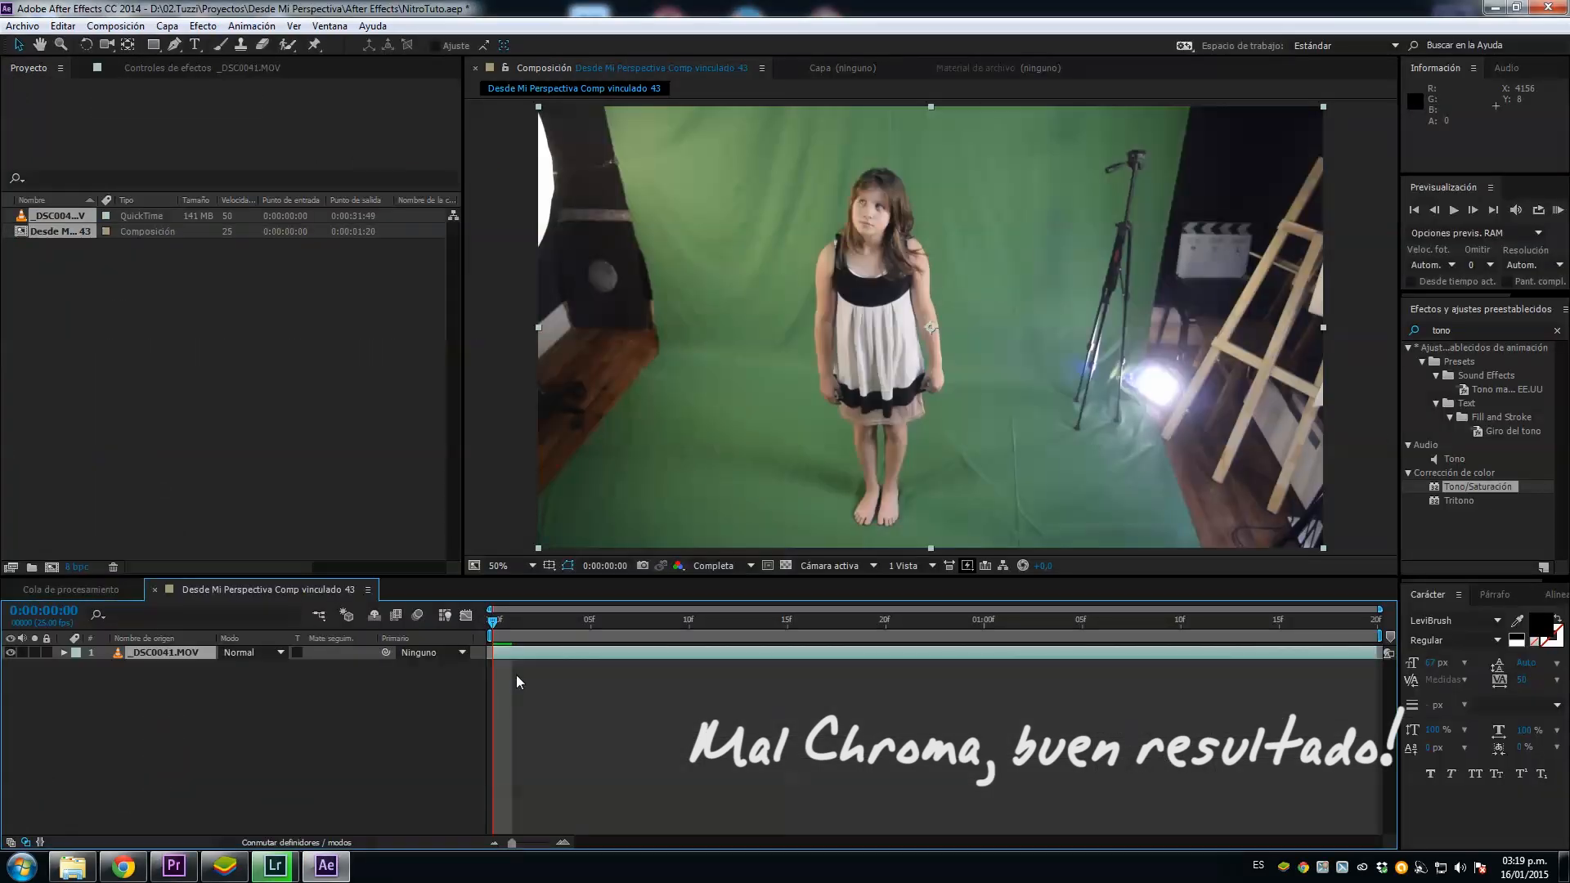
click(173, 866)
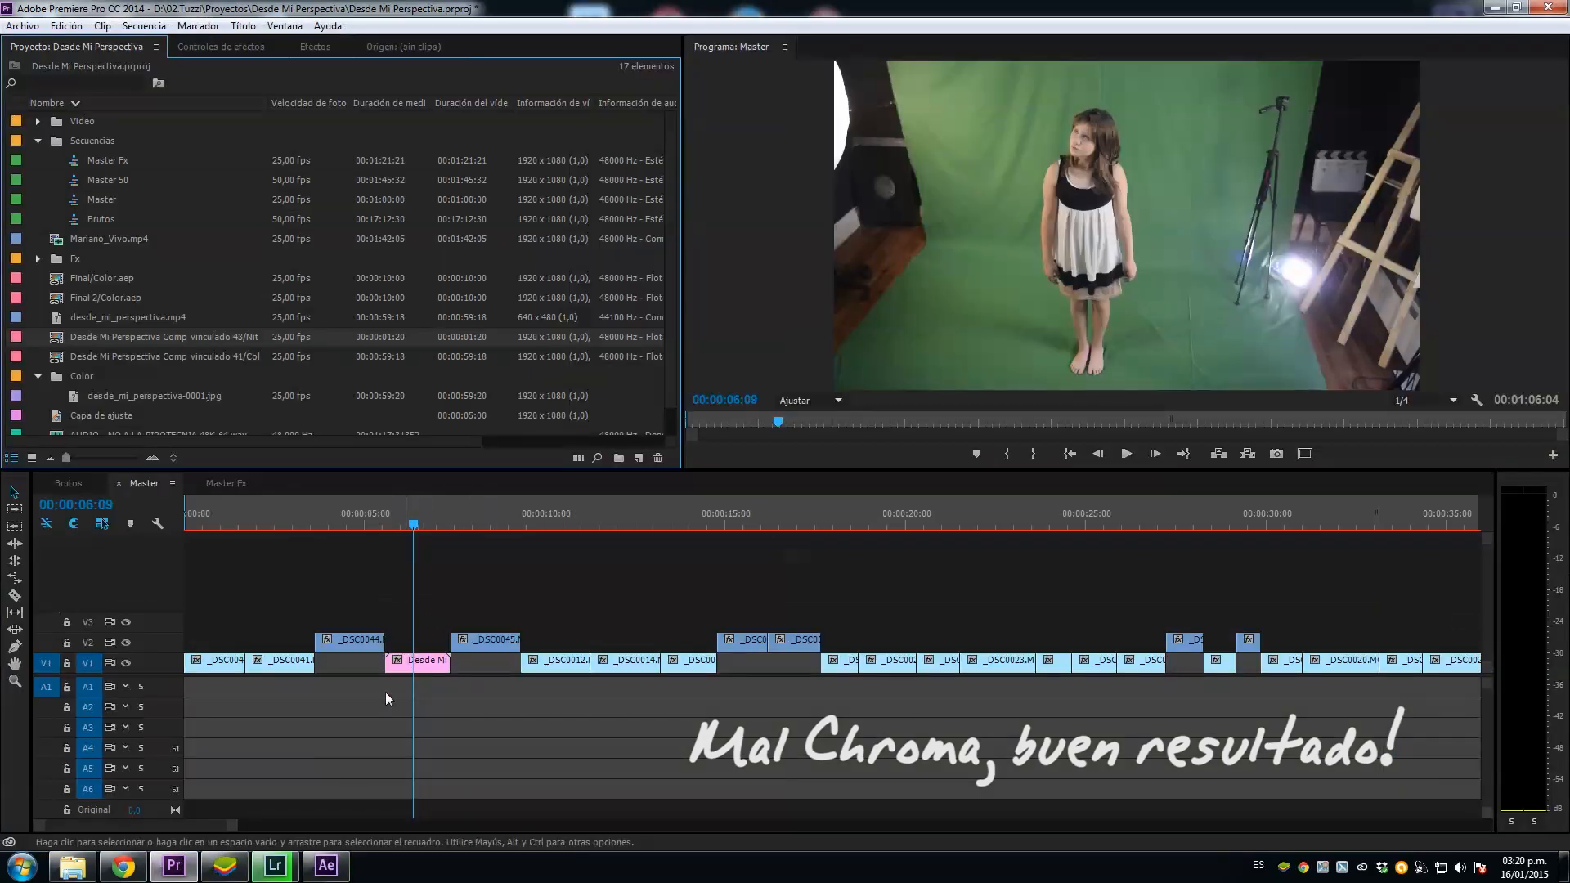
click(327, 866)
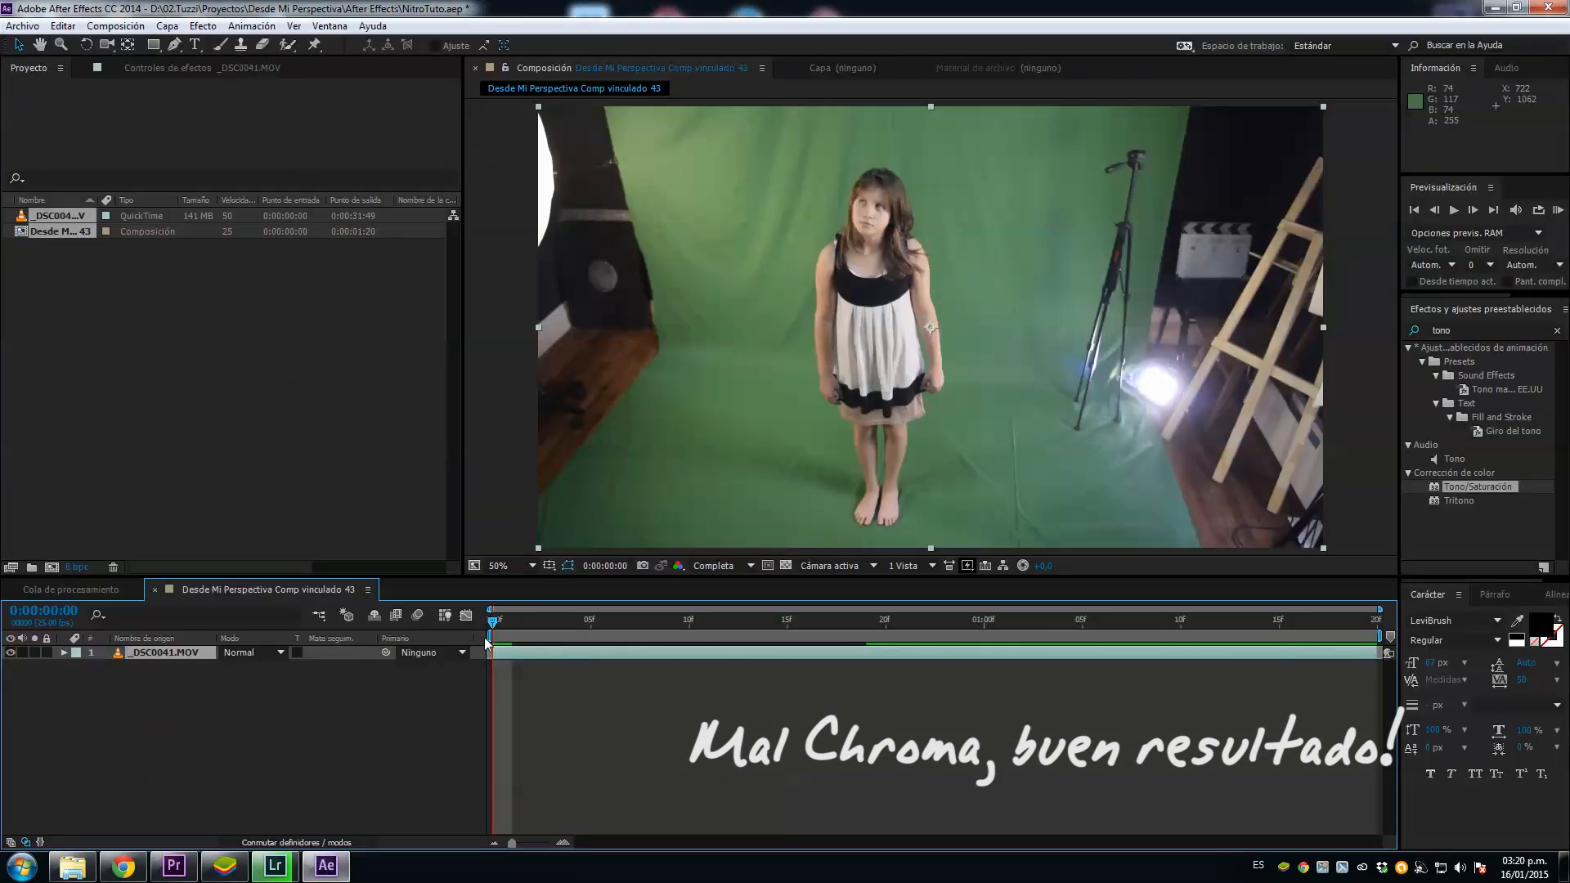
Step: Create a red solid layer and place it below the _DSC0041.MOV layer as a contrasting background
drag(508, 627, 476, 654)
click(167, 25)
mouse_move(193, 44)
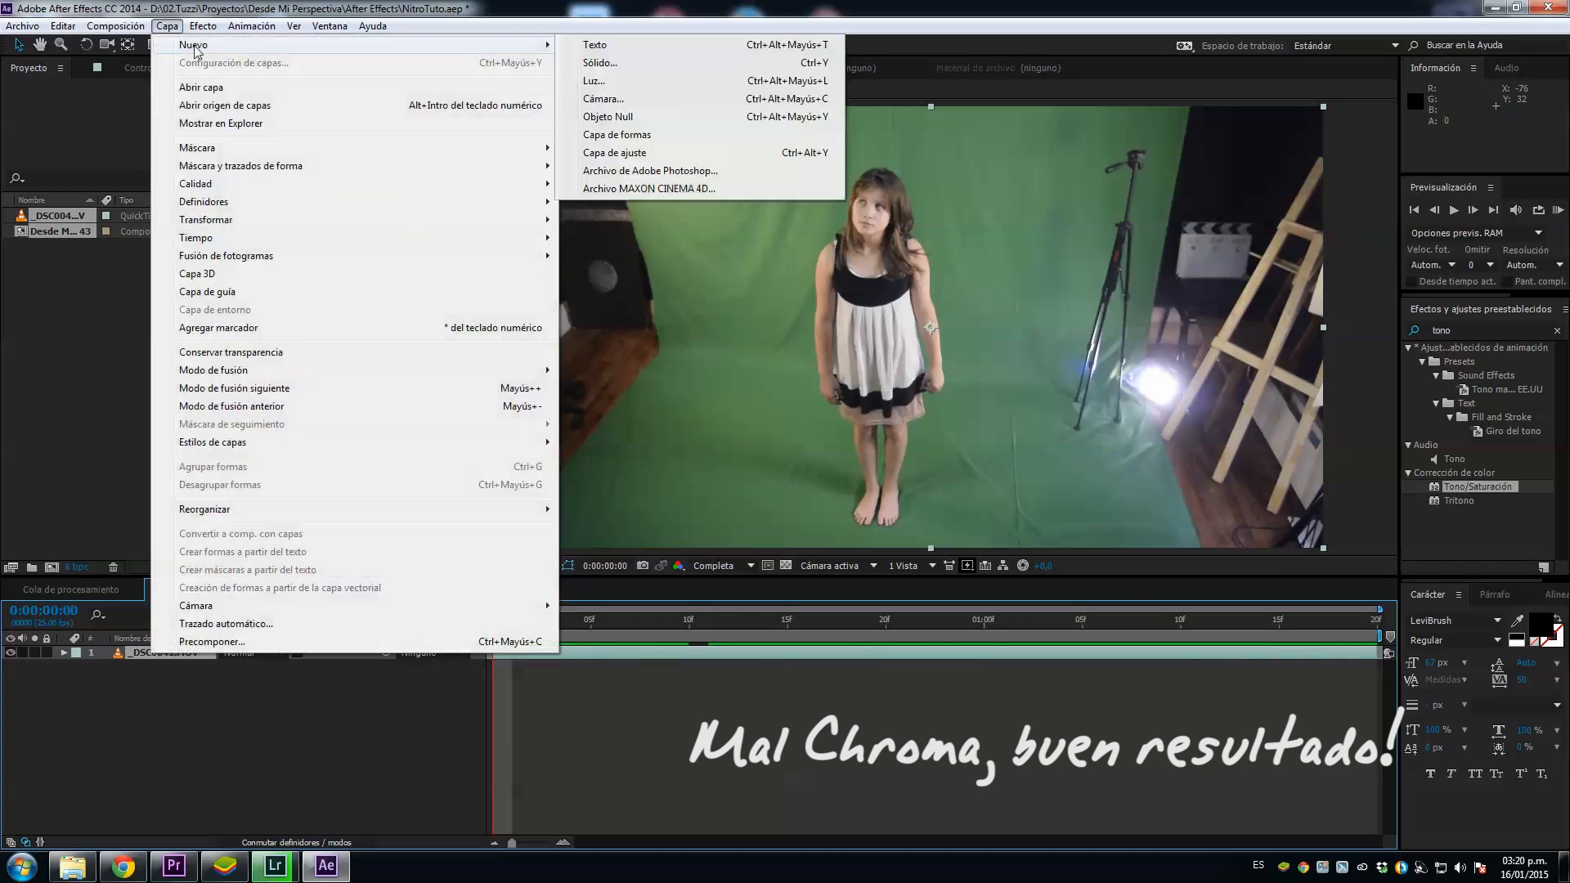
click(667, 69)
click(1014, 625)
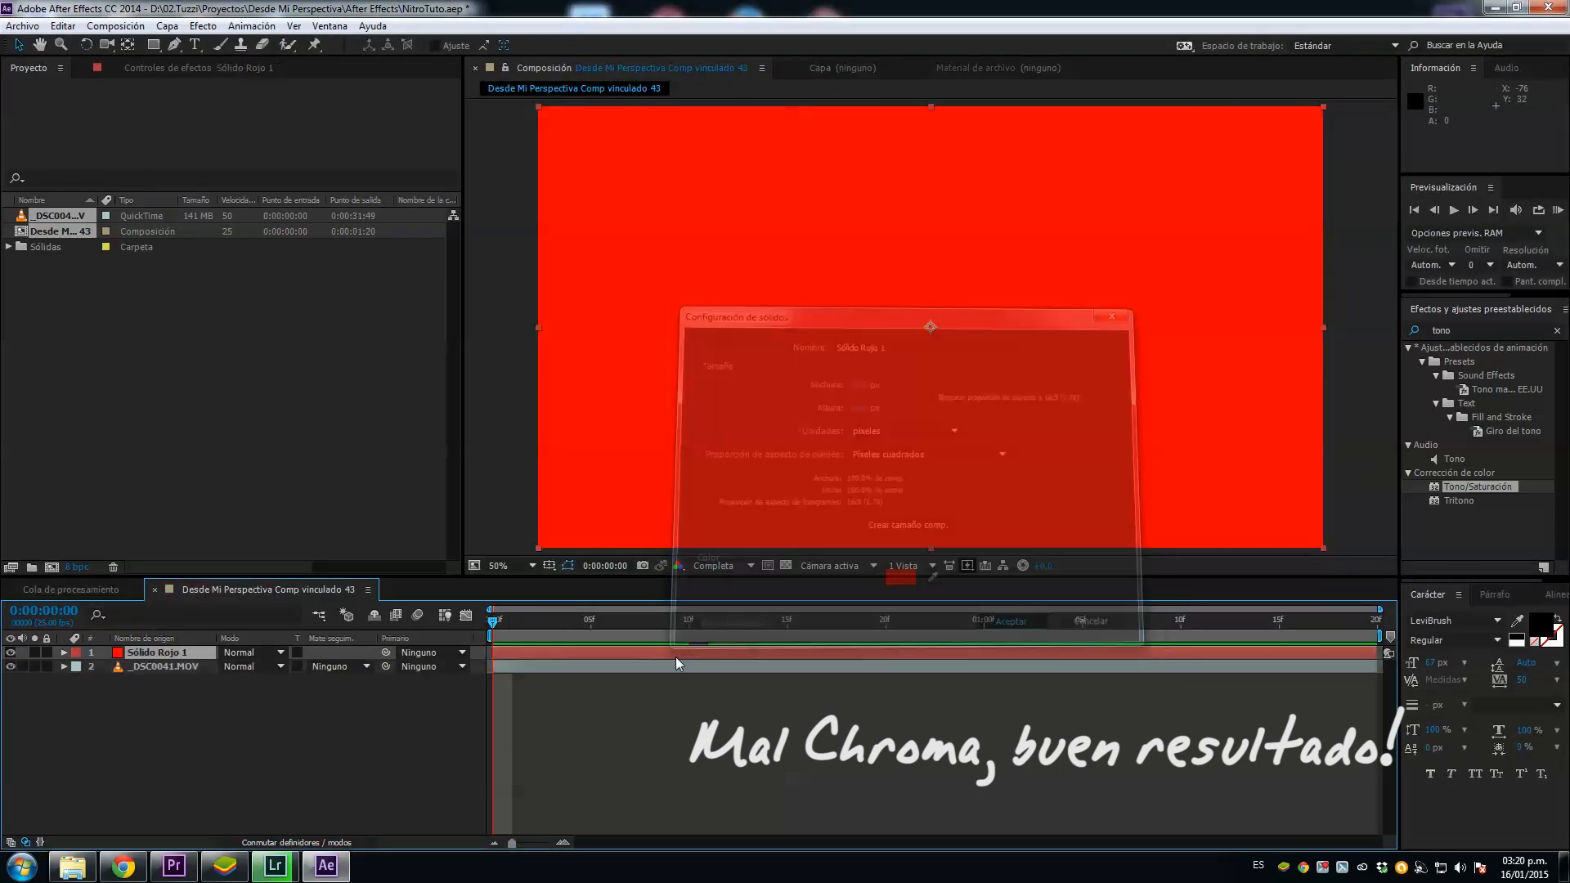
drag(201, 650, 204, 671)
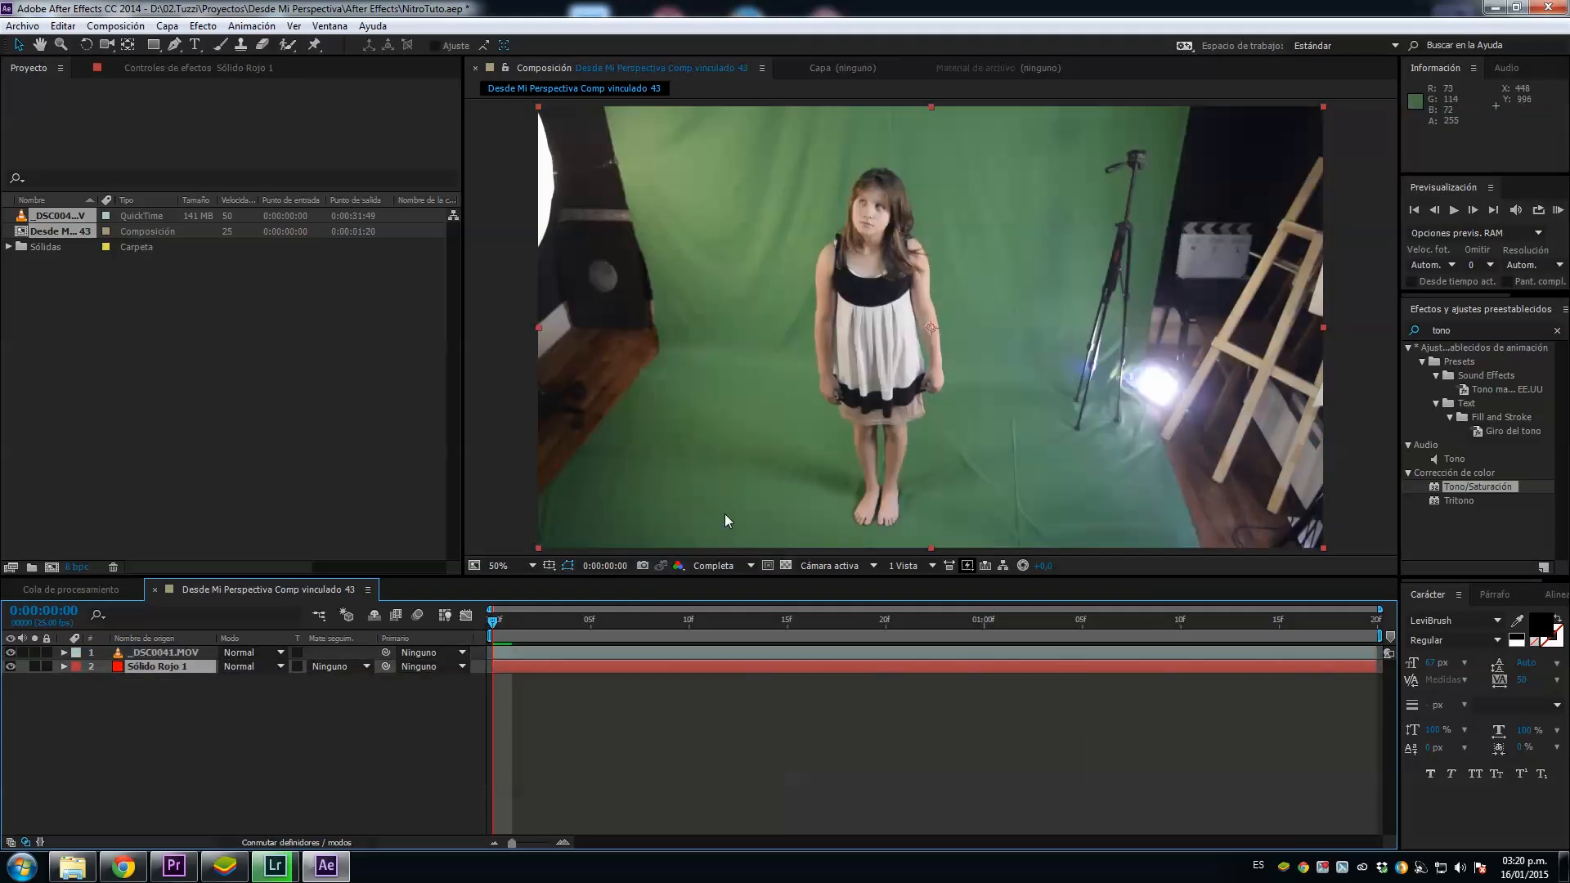
Step: Search the effects and presets for "key"
click(1464, 327)
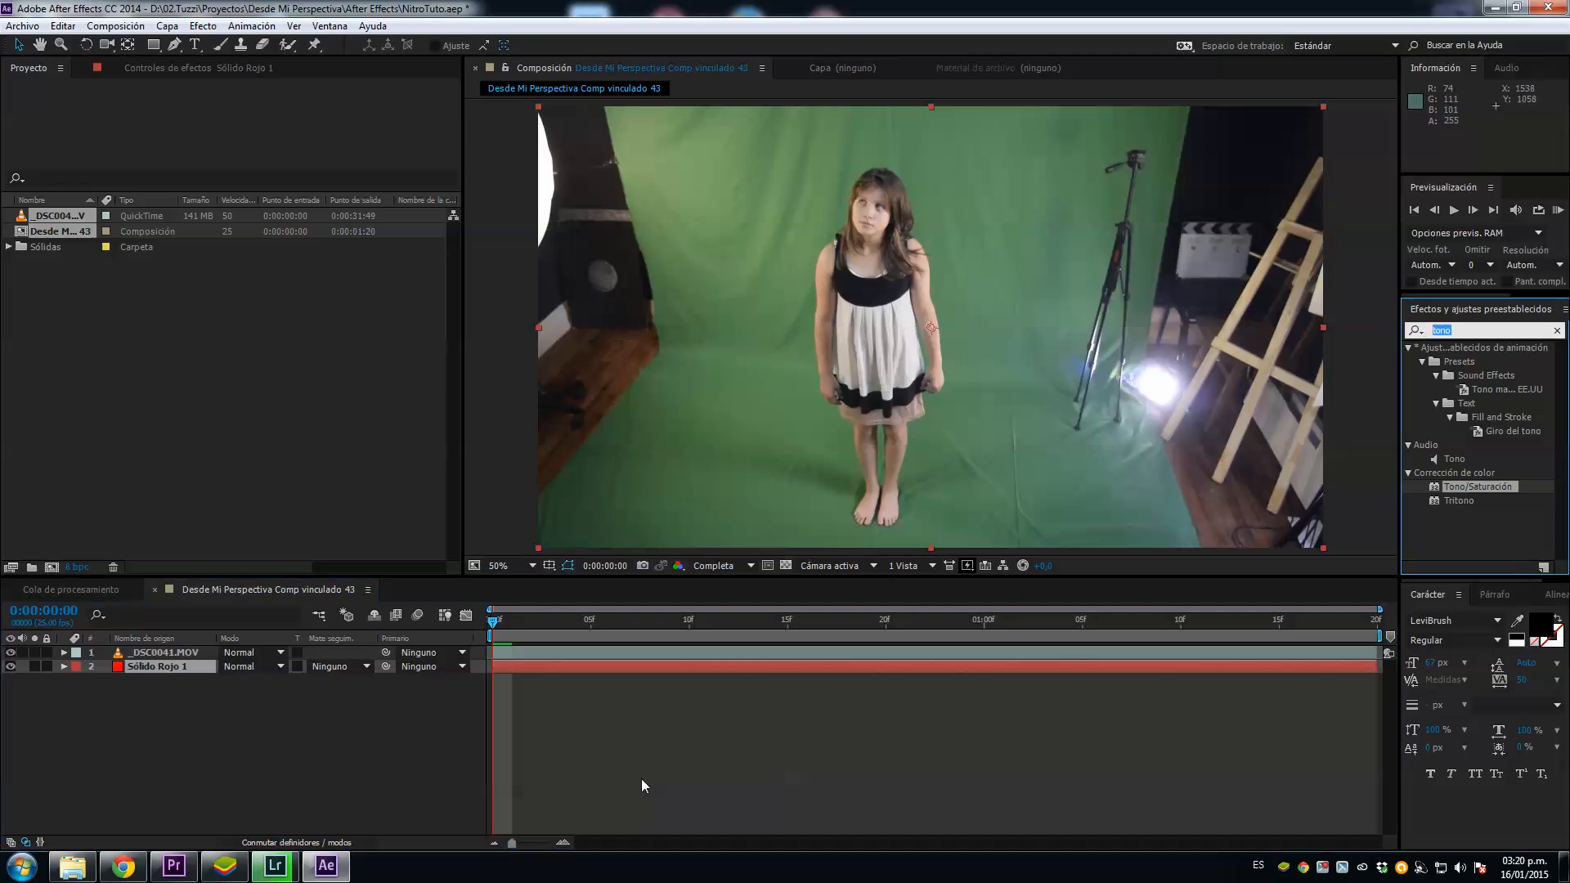
text(key)
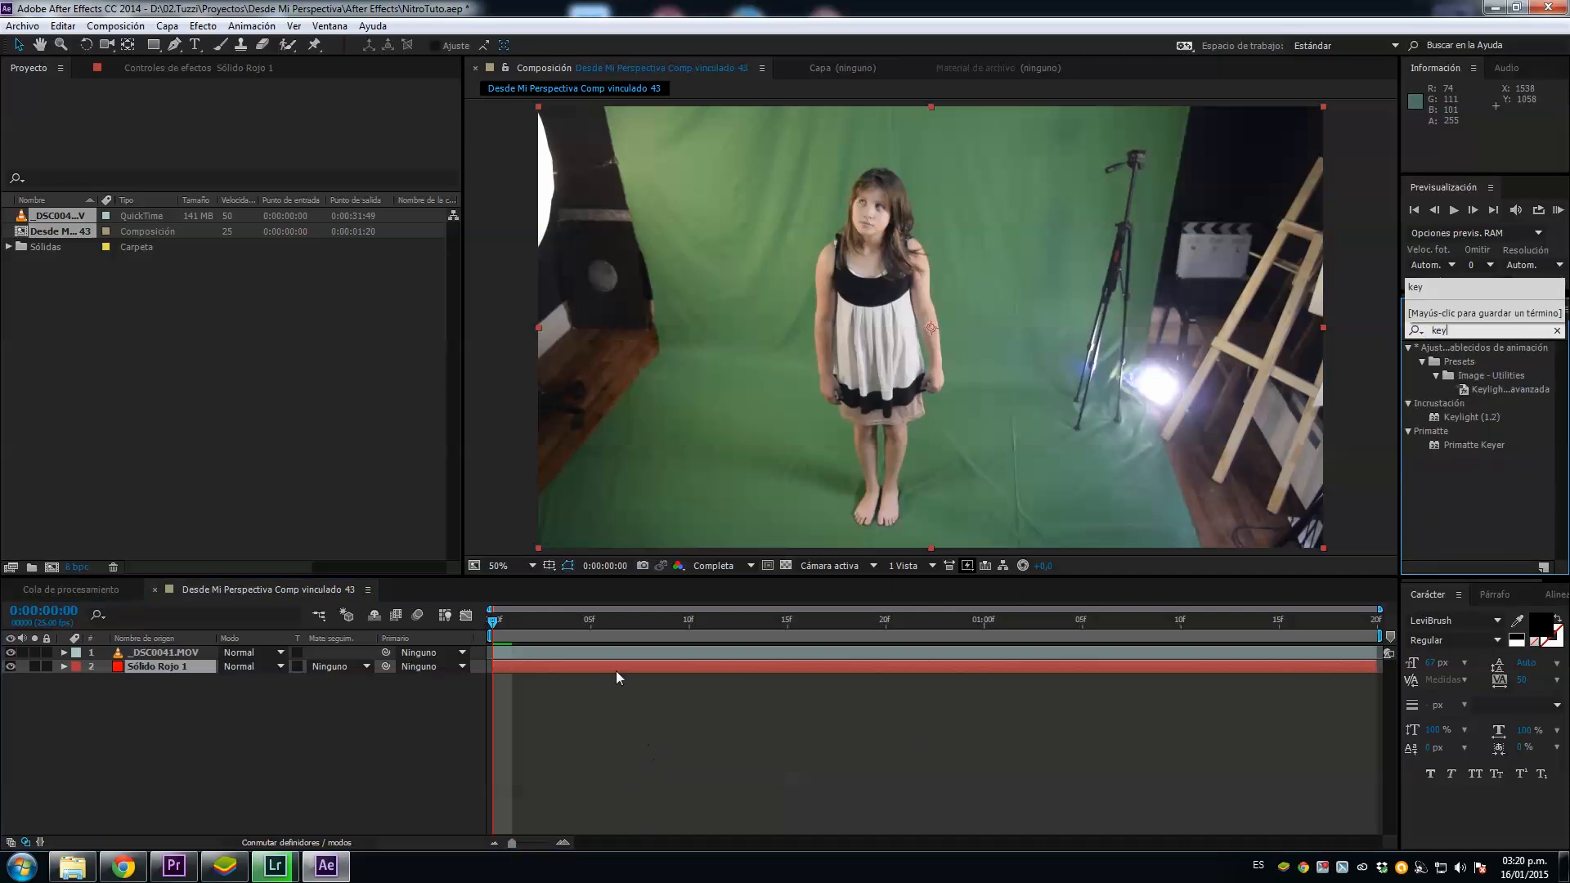
Step: Duplicate the _DSC0041.MOV footage layer and hide the lower copy
click(606, 649)
key(ctrl+c)
key(ctrl+v)
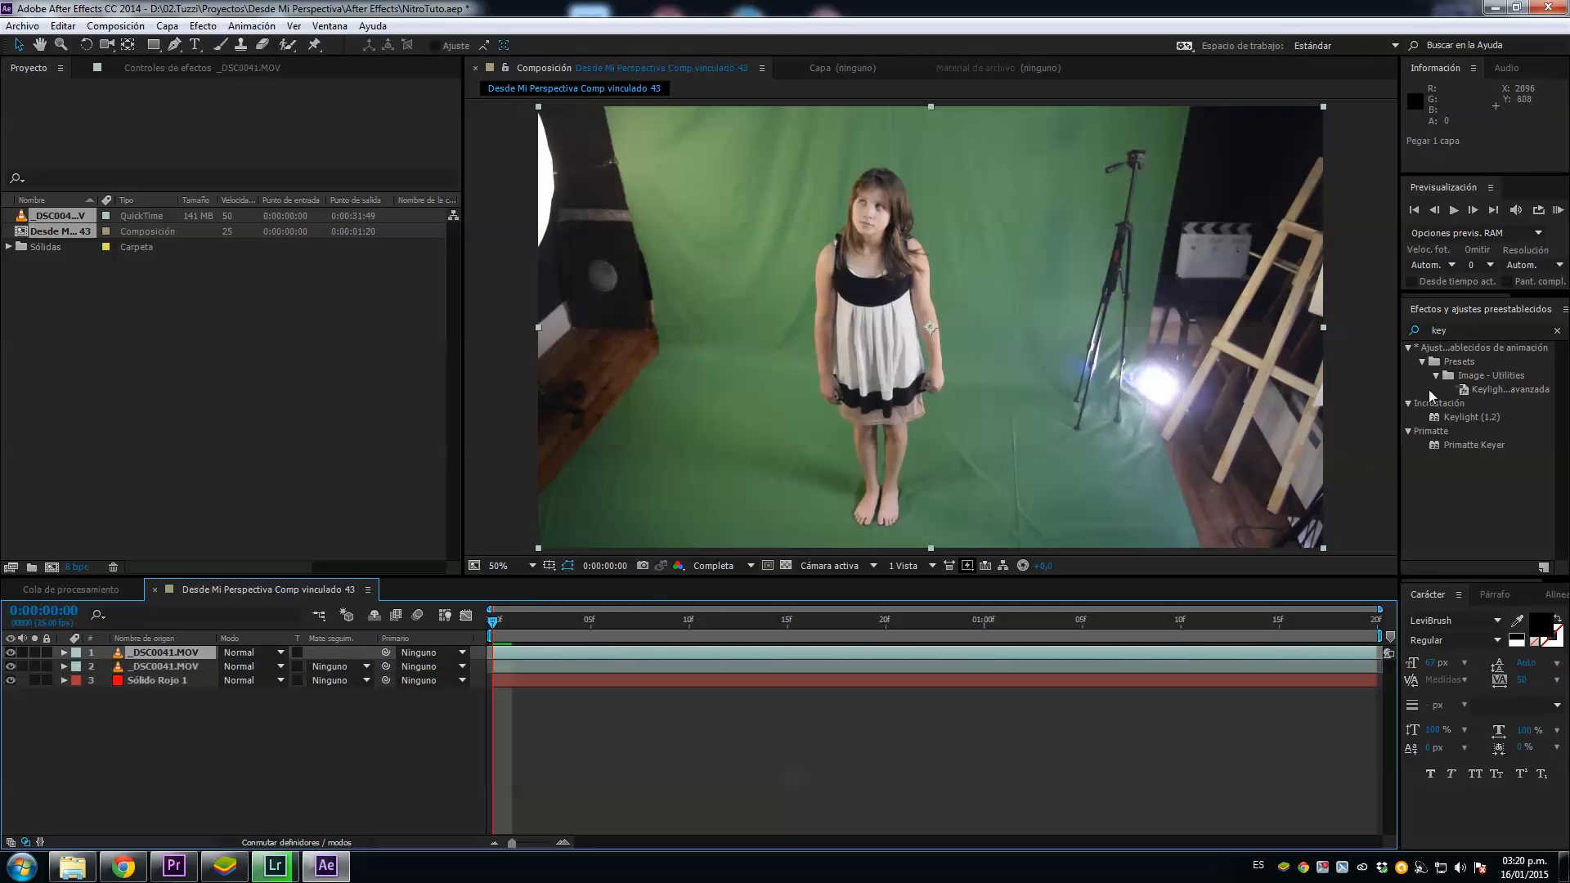
click(11, 669)
Step: Apply the Keylight (1.2) effect to the top _DSC0041.MOV layer
drag(1469, 417, 831, 655)
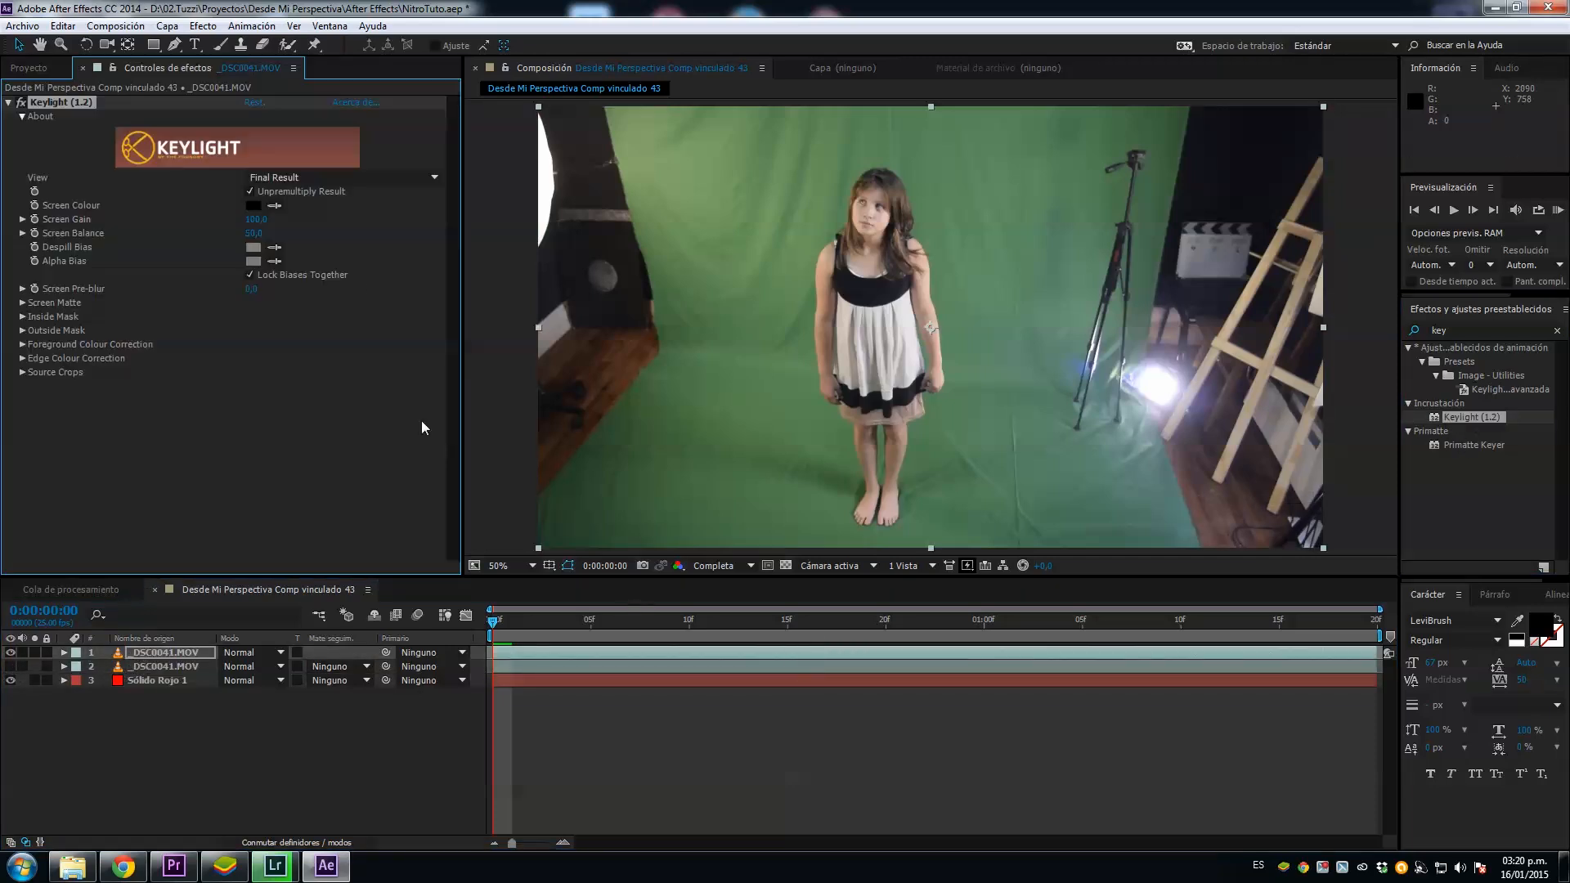
click(275, 206)
key(Escape)
Step: Draw a loose closed mask around the girl on the top footage layer with the Pen tool
click(177, 46)
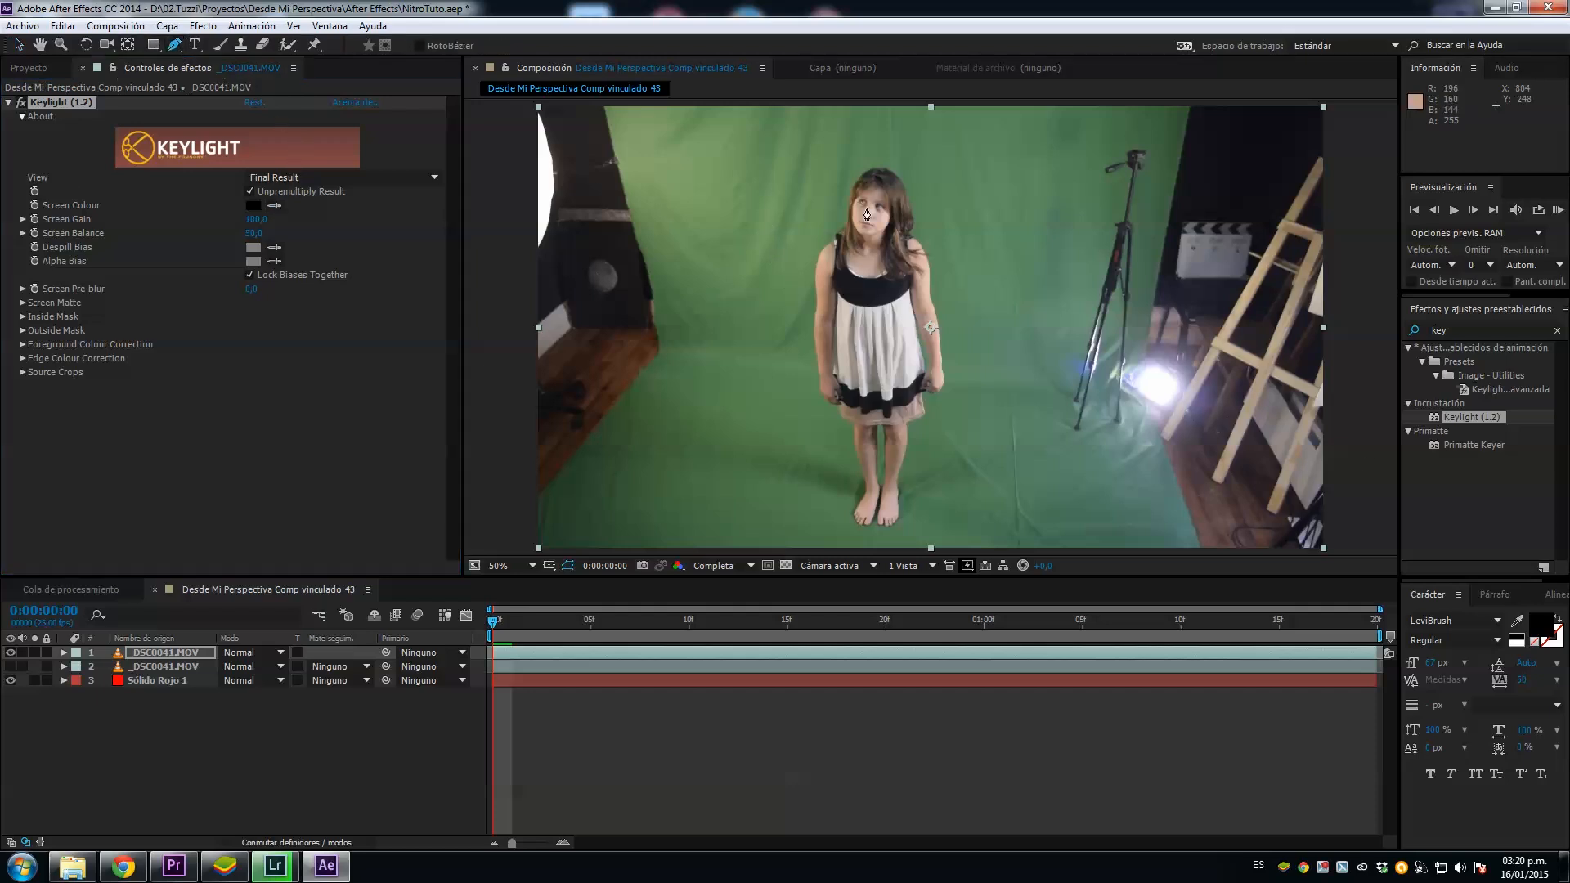
click(865, 152)
drag(803, 237, 802, 260)
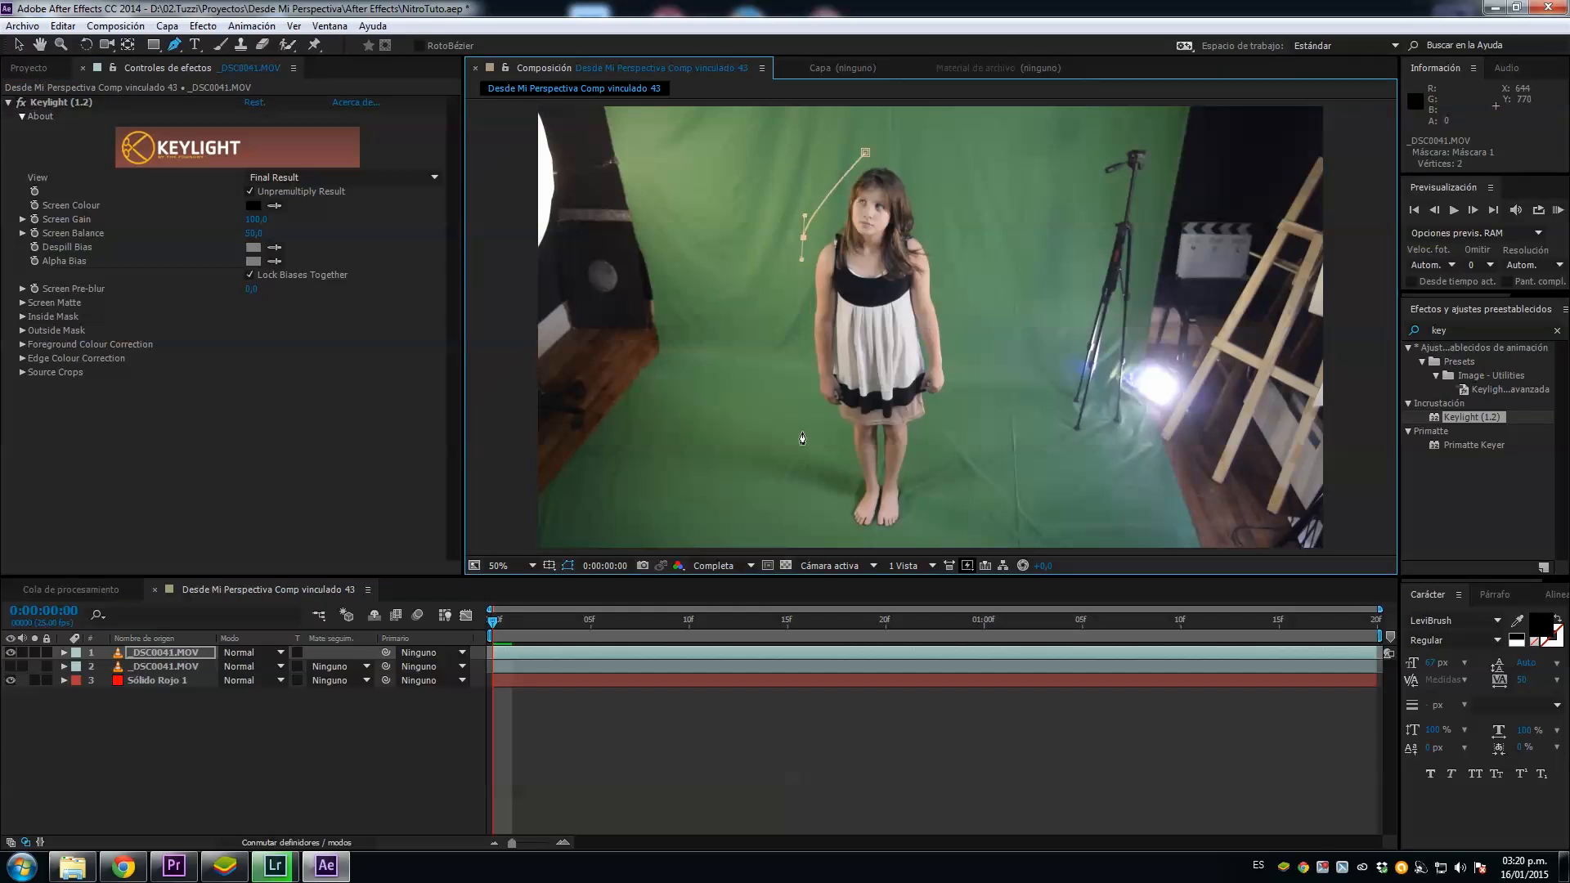
click(832, 521)
click(855, 535)
click(925, 530)
drag(926, 533, 934, 500)
drag(963, 360, 962, 342)
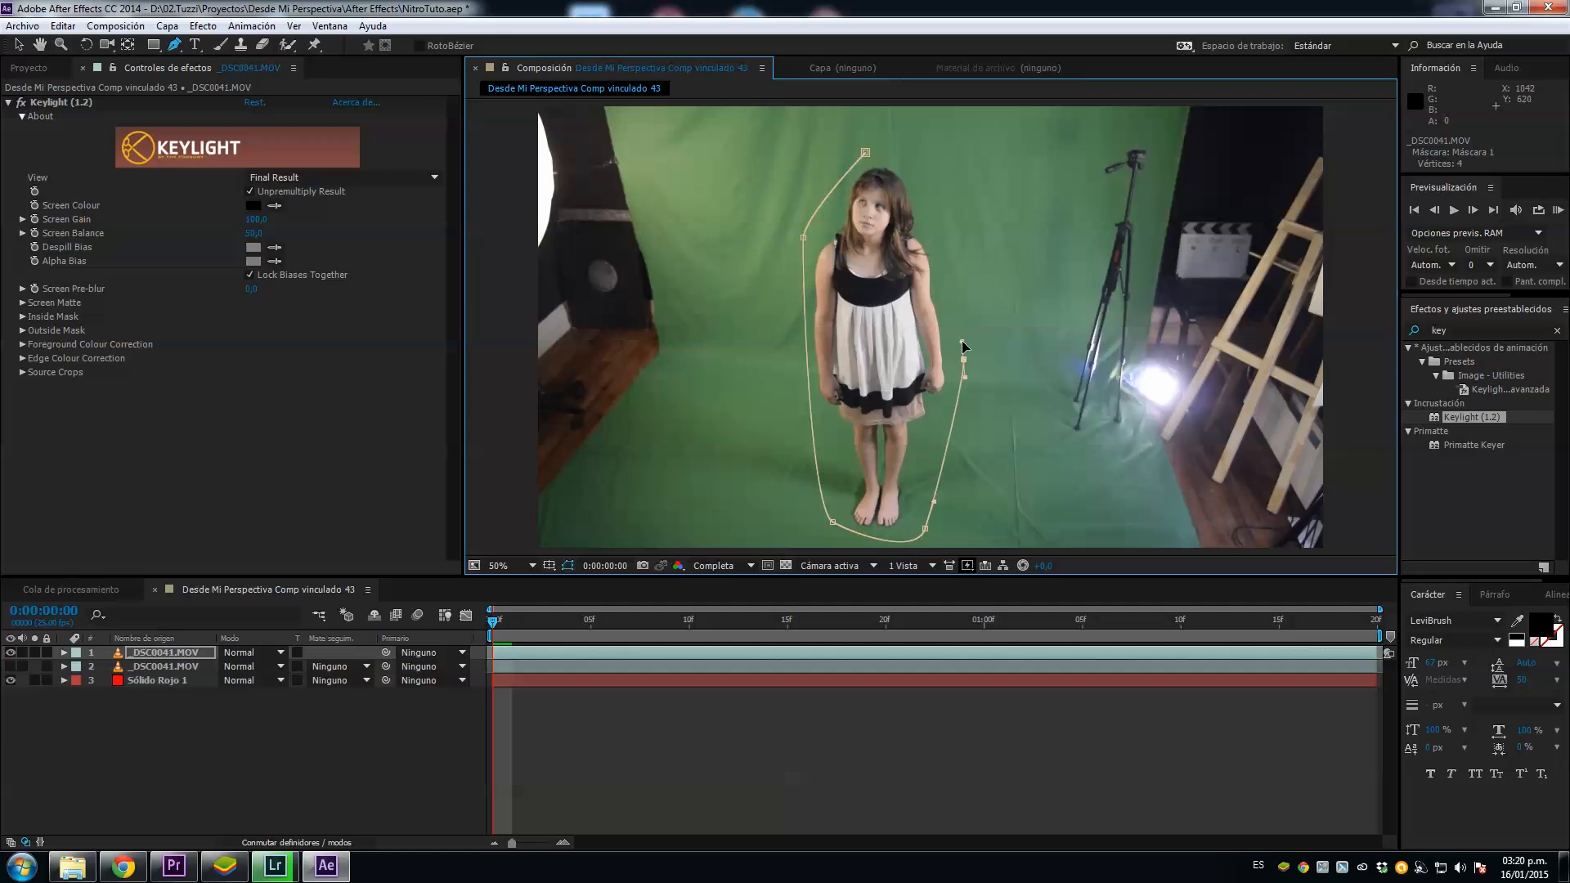
drag(937, 179, 926, 168)
click(865, 153)
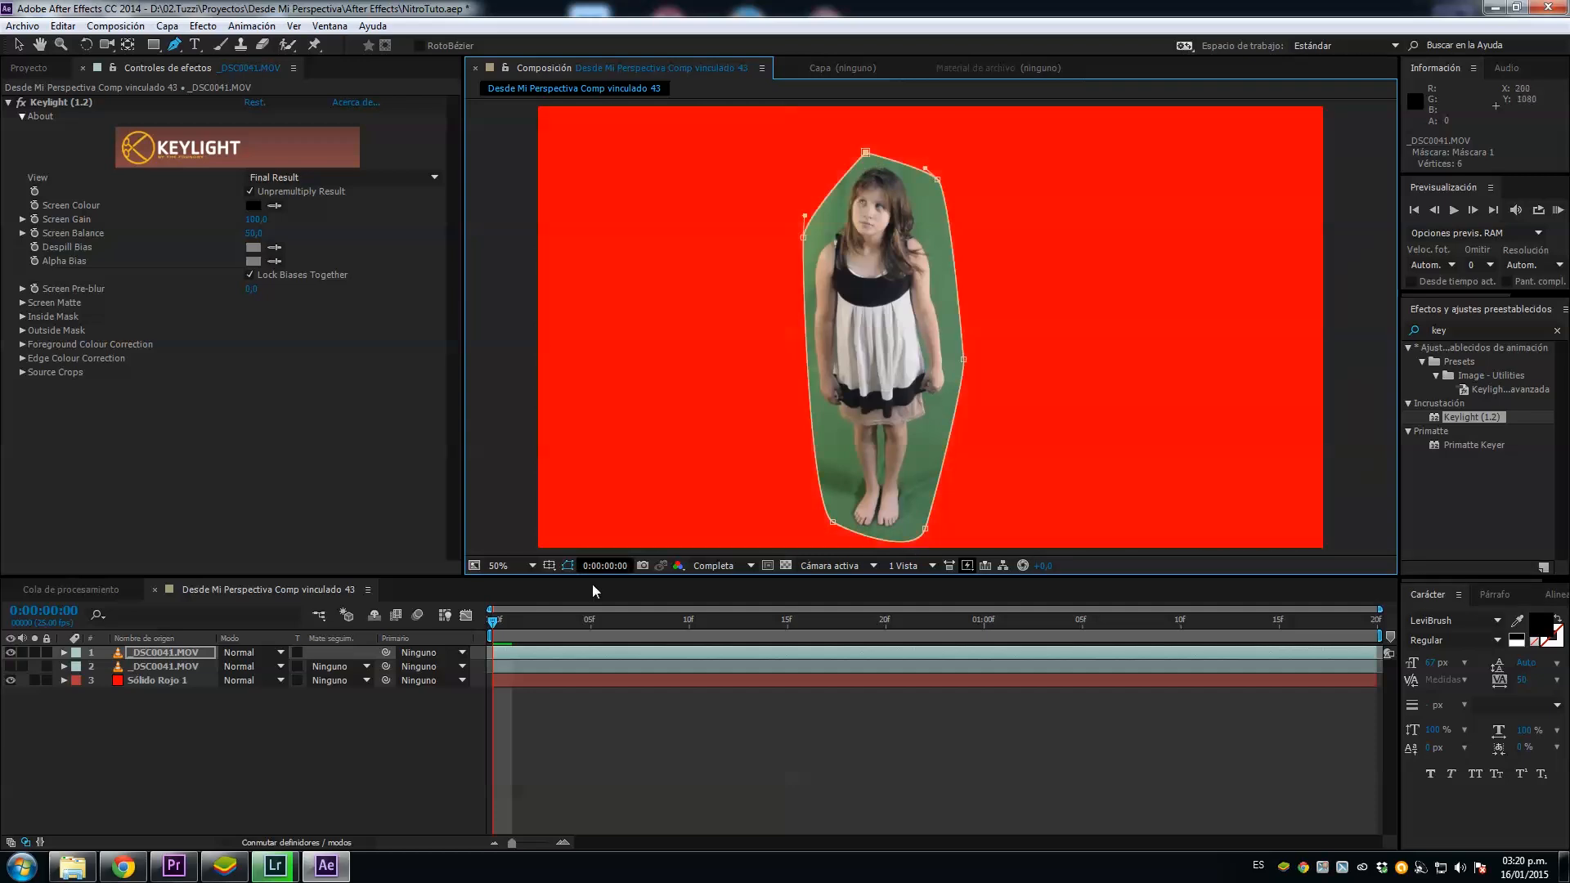
Step: Sample the green backdrop beside the girl as Keylight's Screen Colour, raise Screen Gain and lower Screen Balance
drag(493, 623, 287, 649)
click(275, 206)
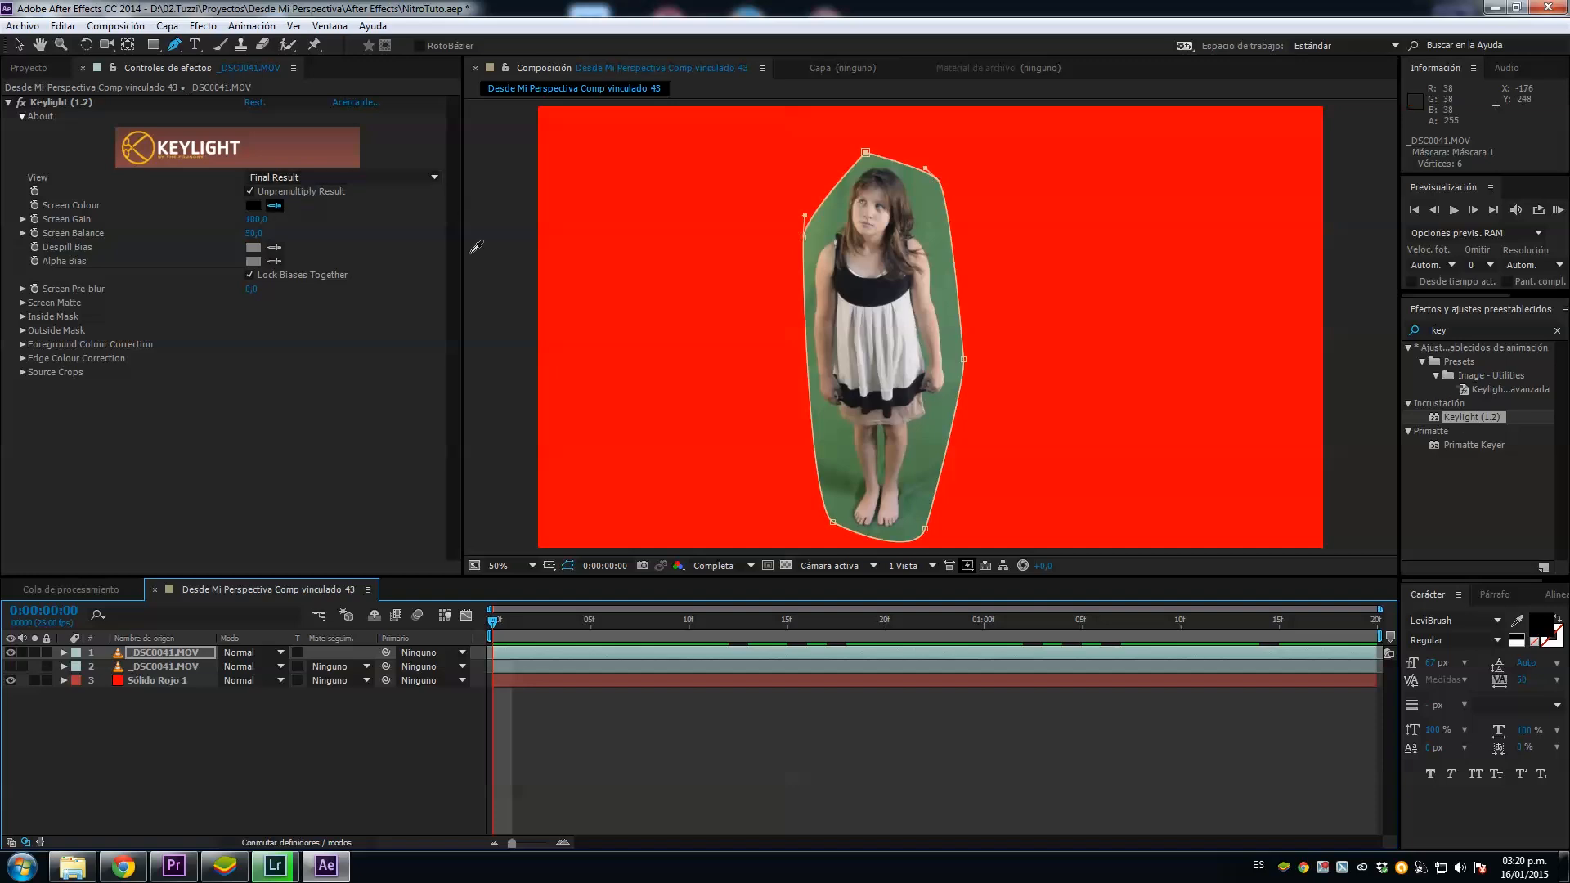
click(945, 299)
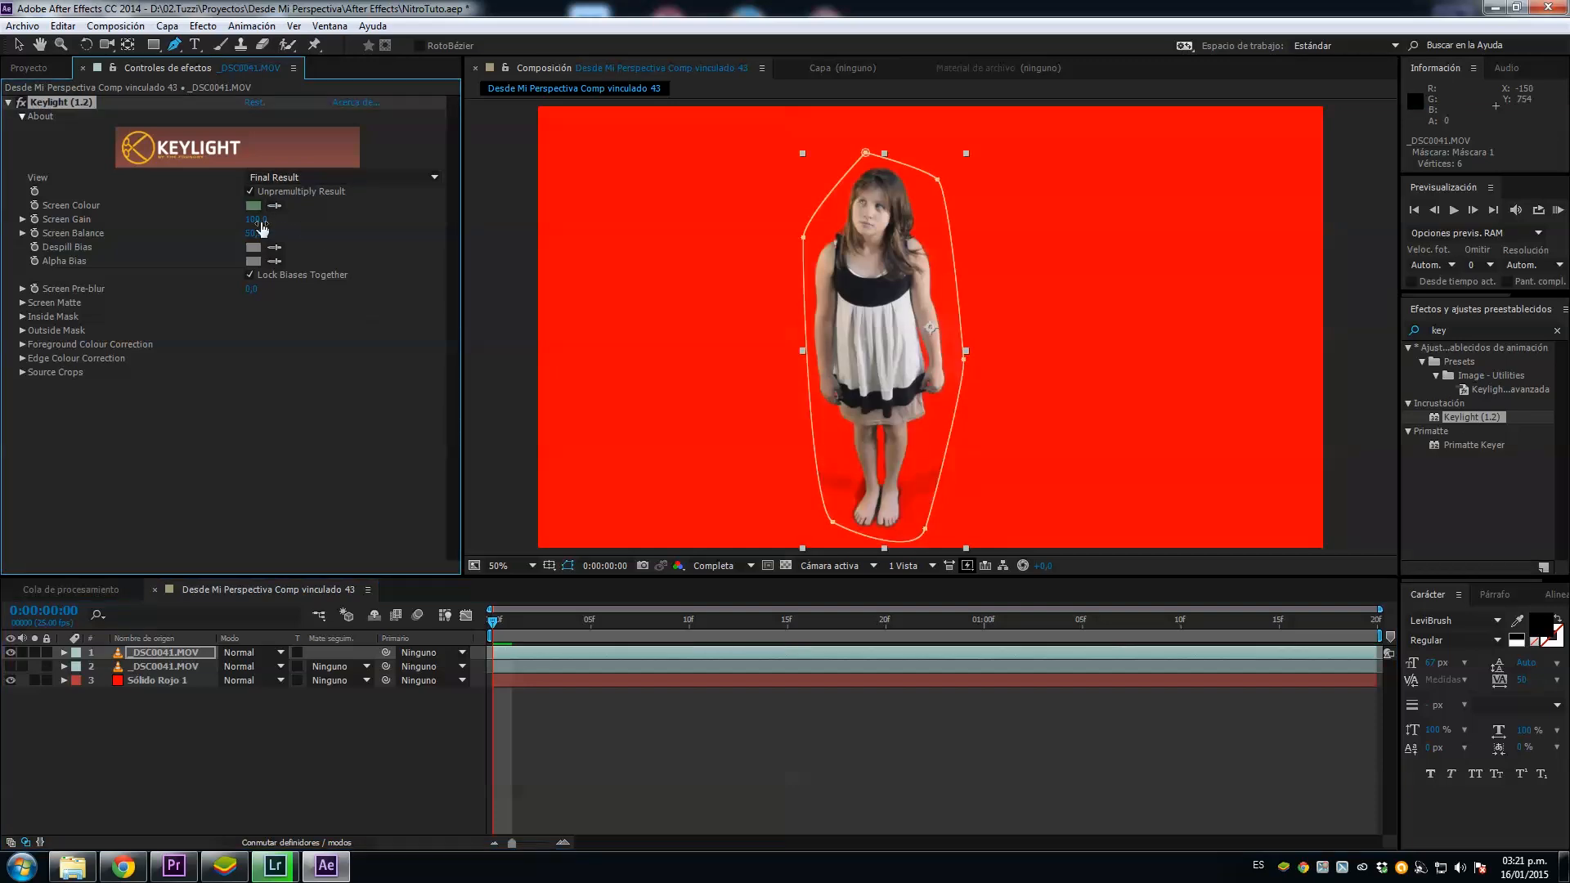
drag(269, 220, 281, 220)
drag(248, 233, 237, 234)
Step: Clean up the key in the Screen Matte view by adjusting Clip Black and lowering Clip White, and return to Final Result
click(22, 303)
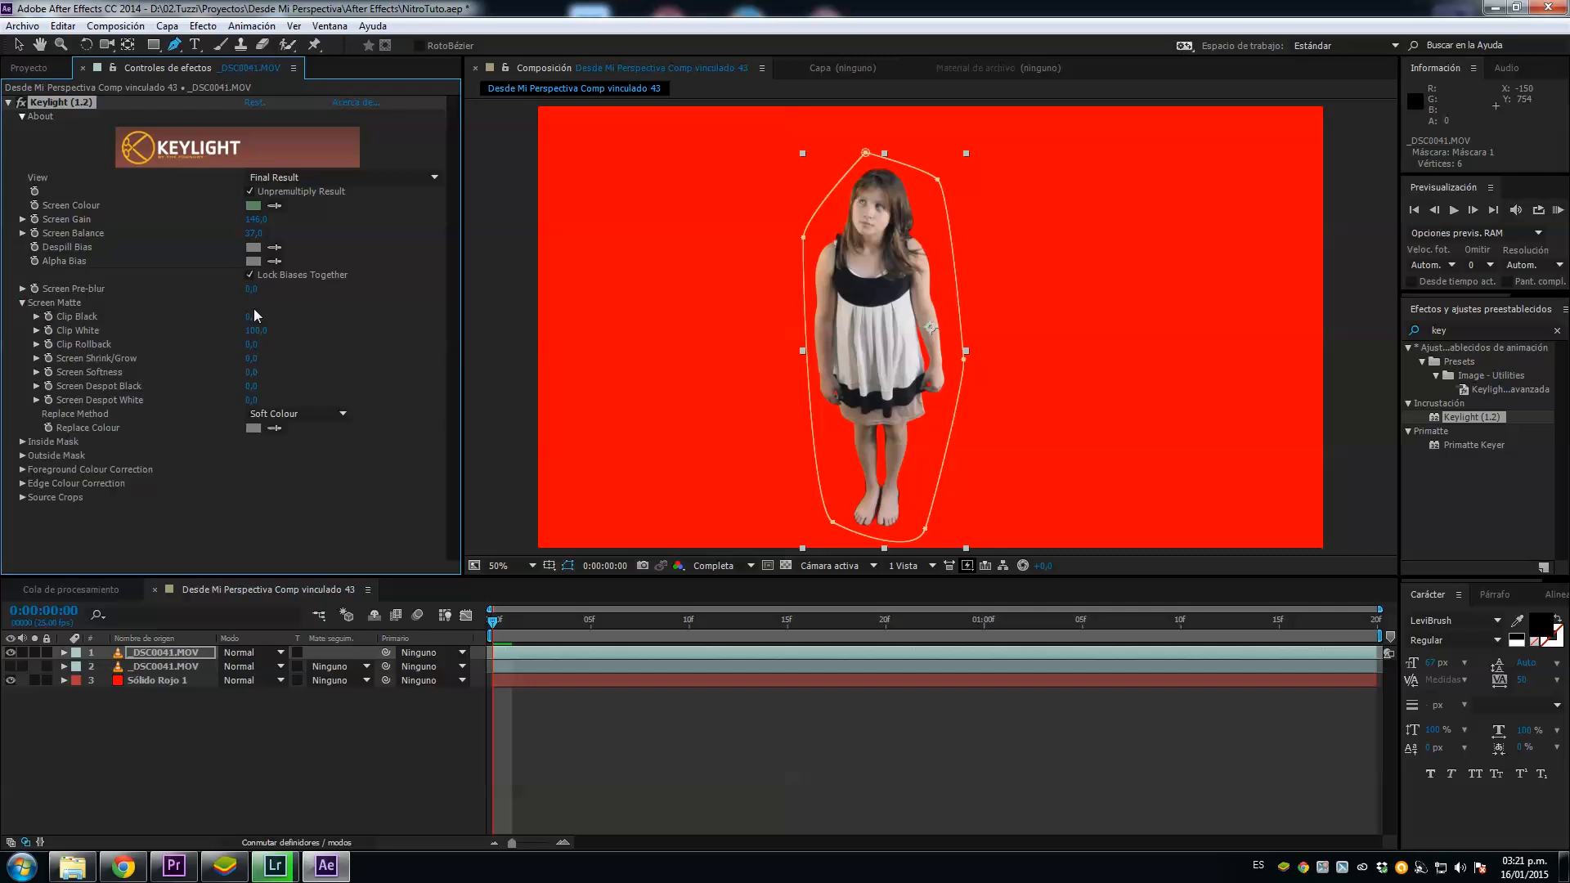
click(308, 177)
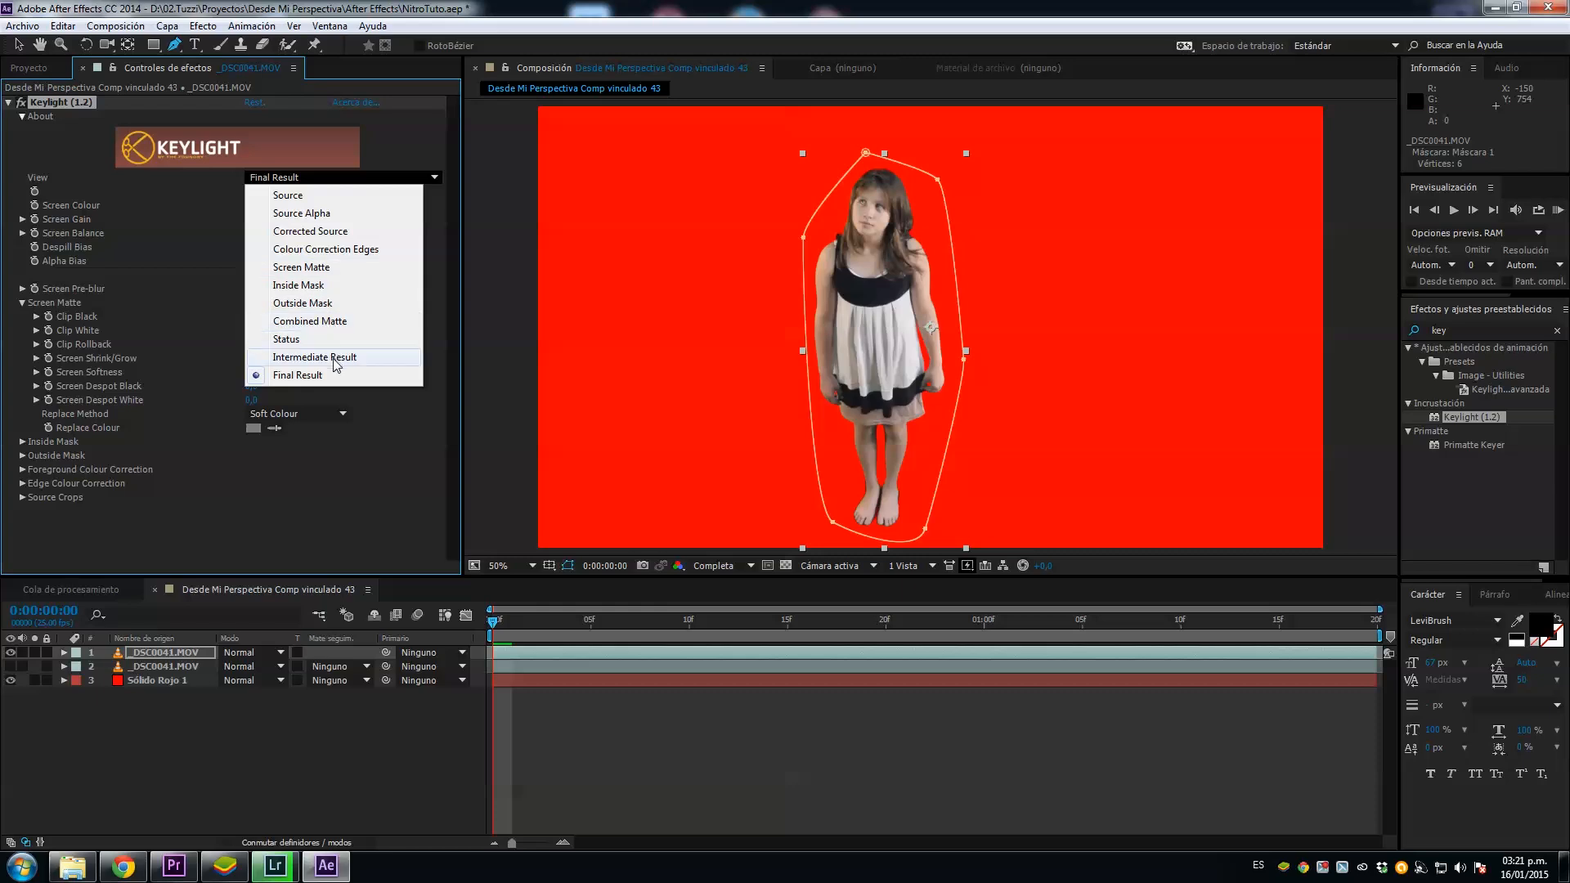
click(317, 268)
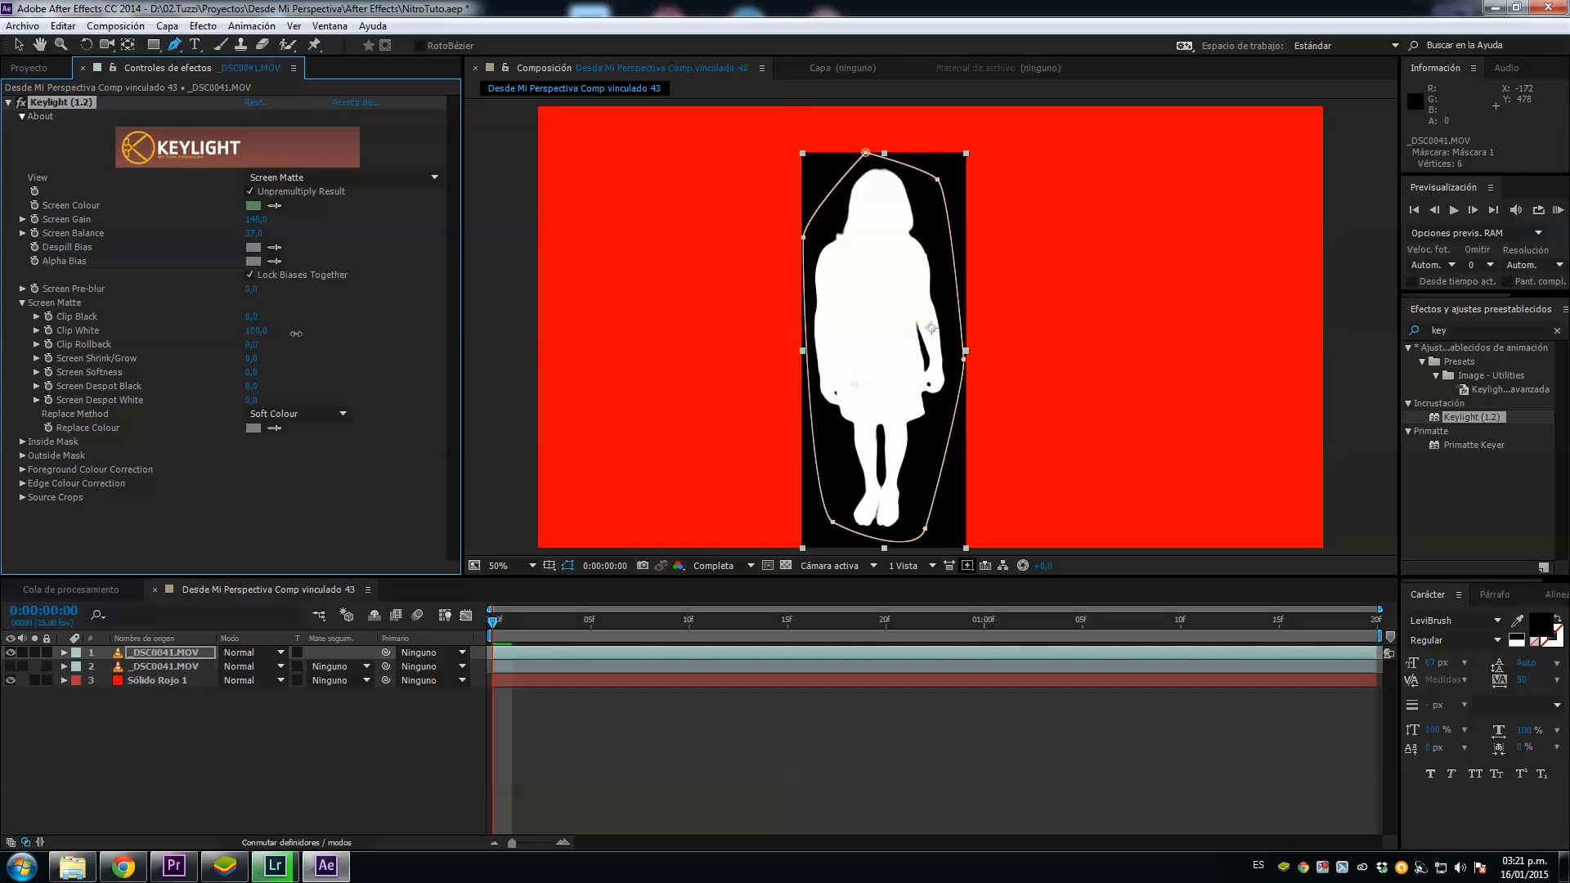
drag(314, 332, 310, 332)
drag(244, 332, 227, 336)
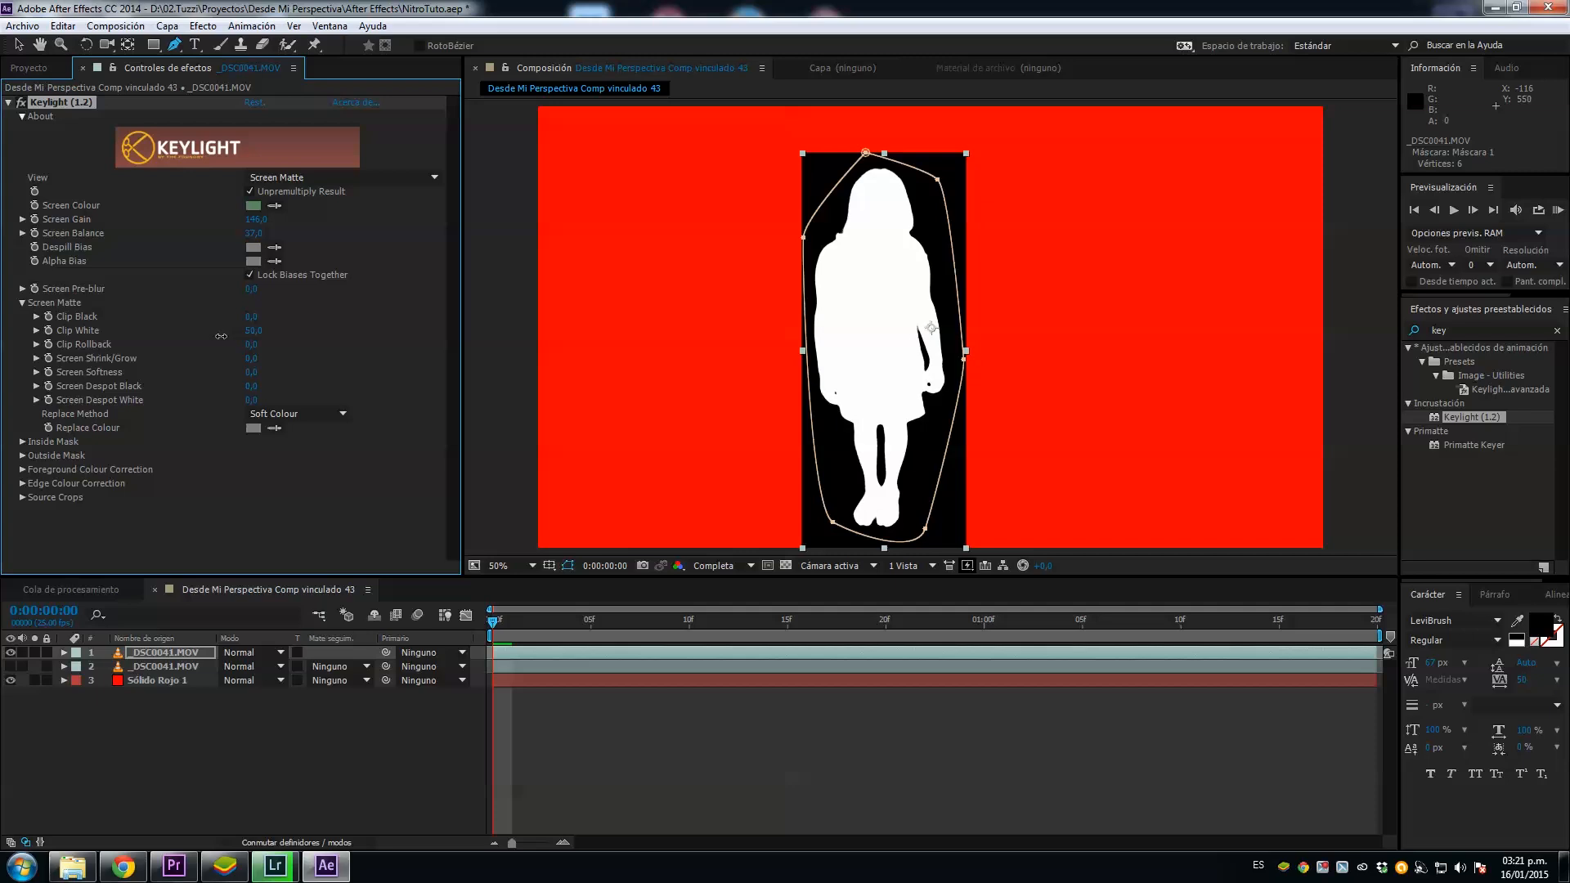
key(v)
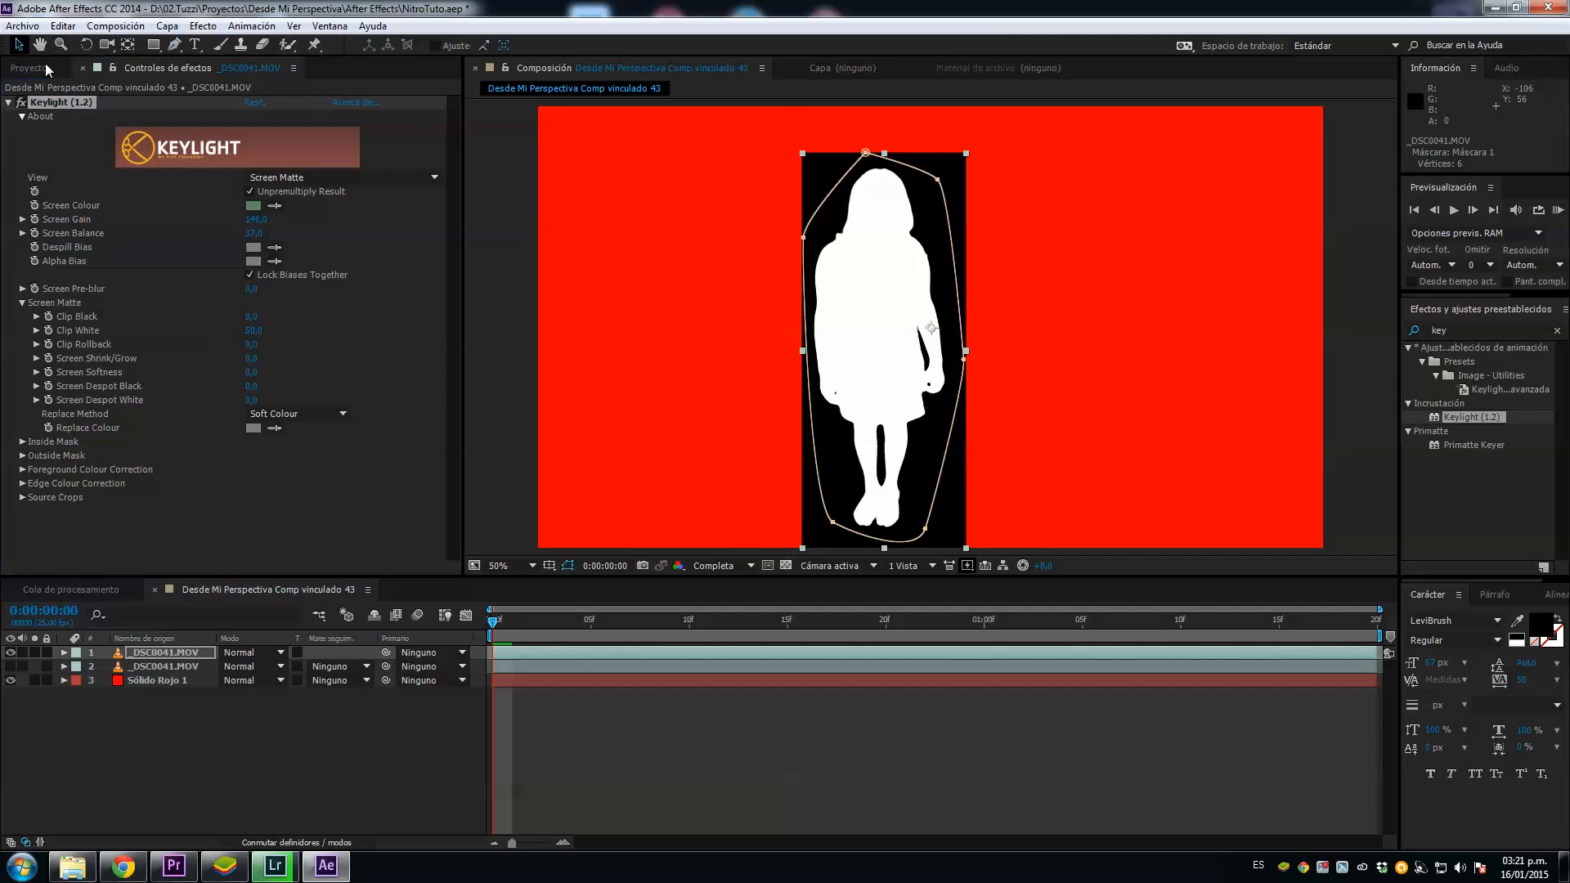
click(294, 177)
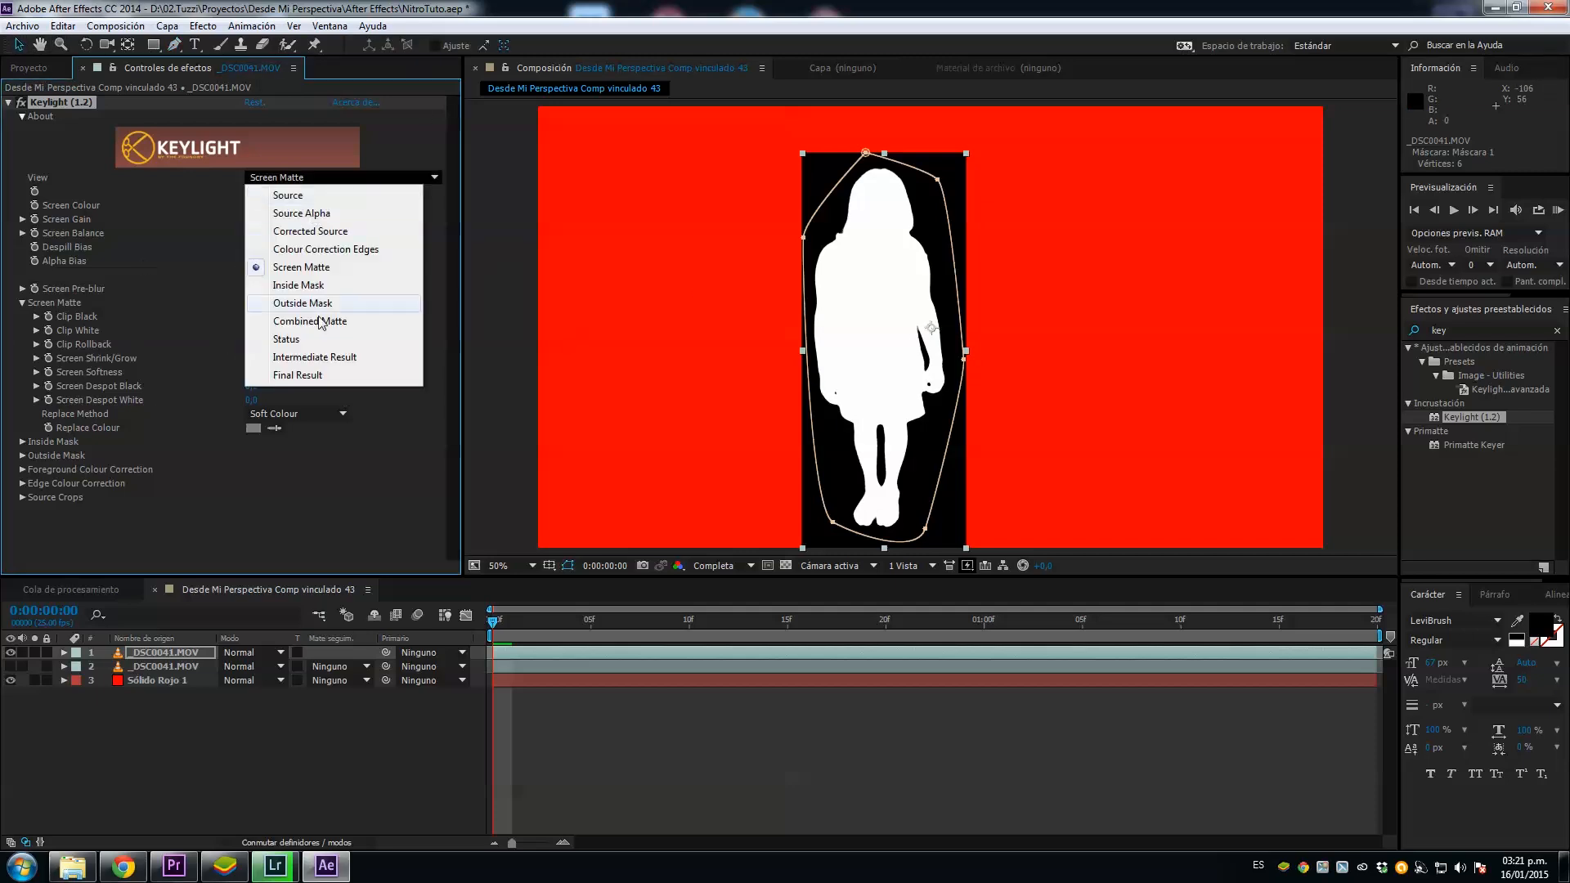
click(295, 388)
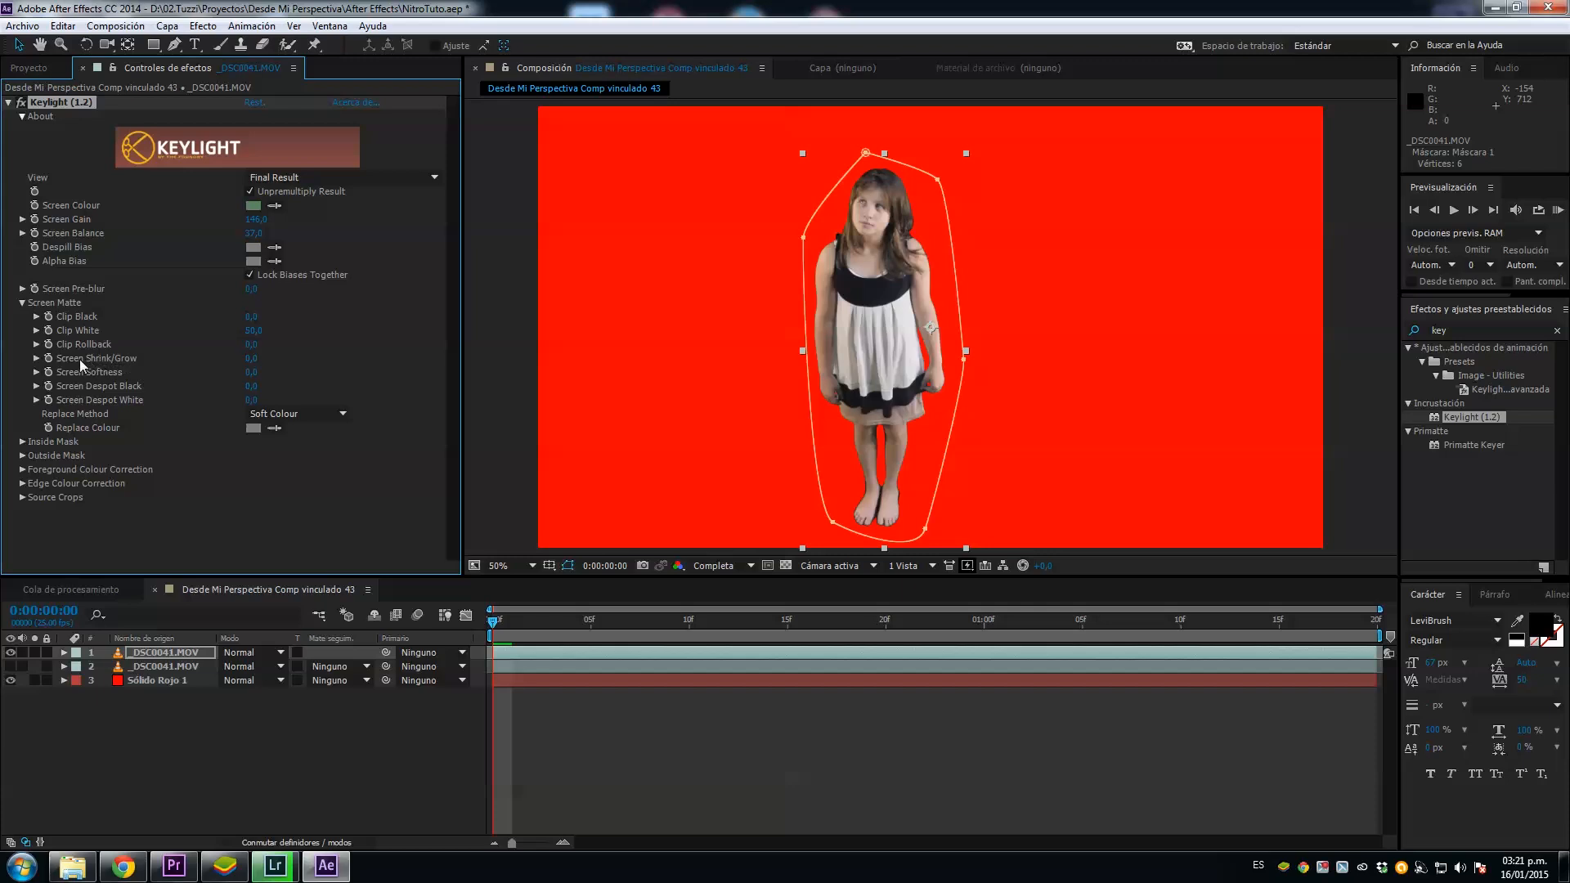
Step: Set Keylight's Screen Shrink/Grow to -2 and Screen Softness to 1
text(-3)
key(Return)
click(253, 358)
text(-2)
key(Return)
click(254, 372)
text(1)
key(Return)
Step: Examine the keyed girl up close at different frames of the clip to check the edges and interior of the key
drag(494, 623, 746, 624)
key(period)
key(period)
key(period)
key(period)
scroll(906, 256, up, 1)
drag(719, 327, 1004, 572)
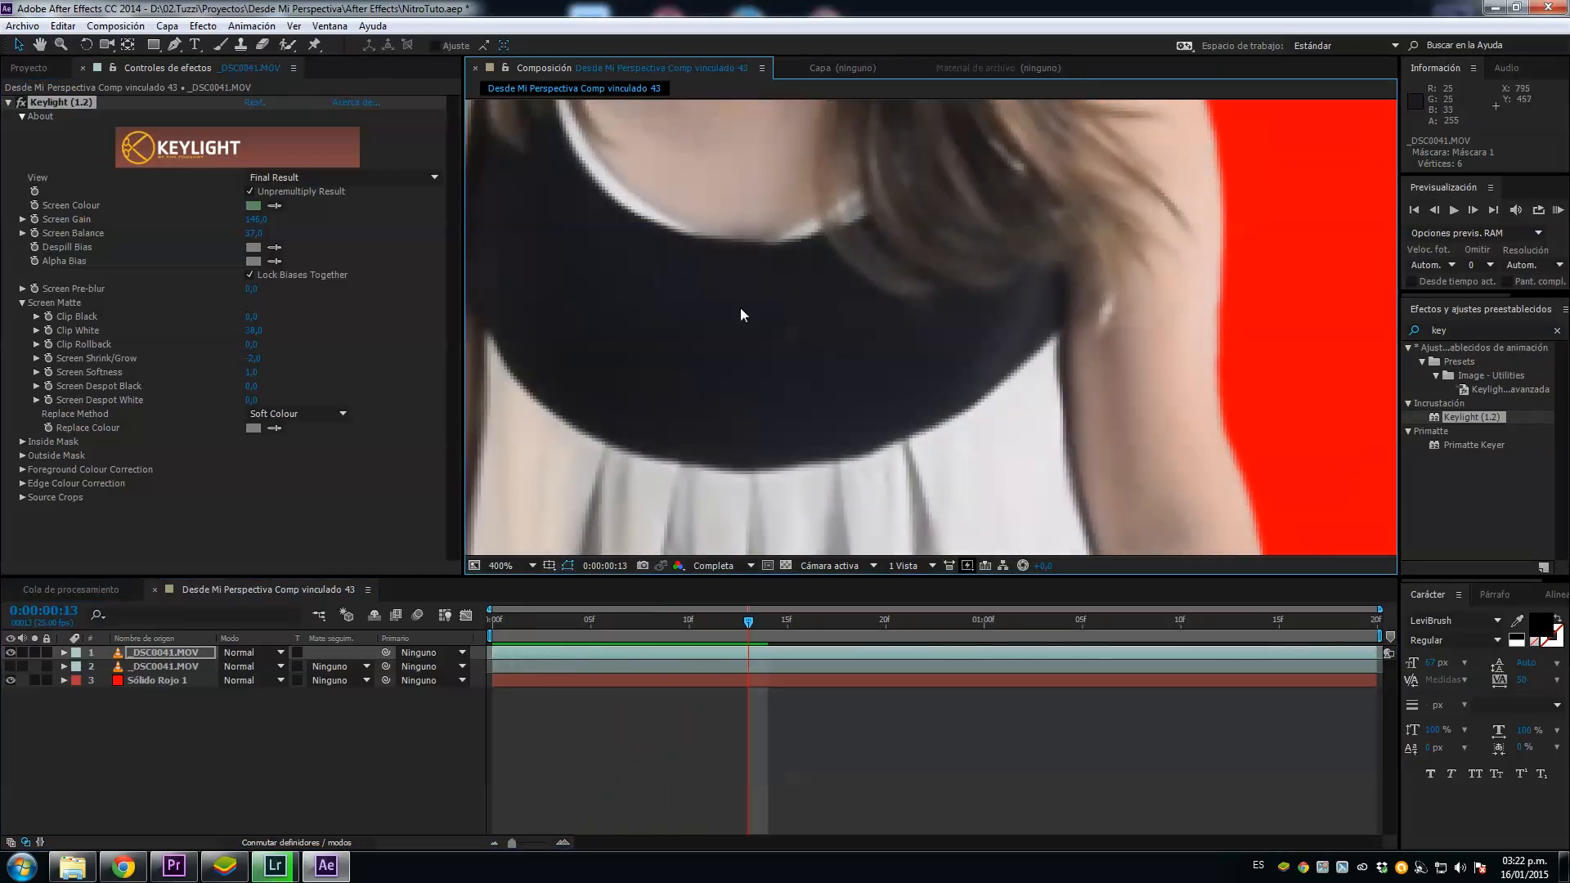
drag(756, 622, 503, 625)
scroll(785, 434, down, 6)
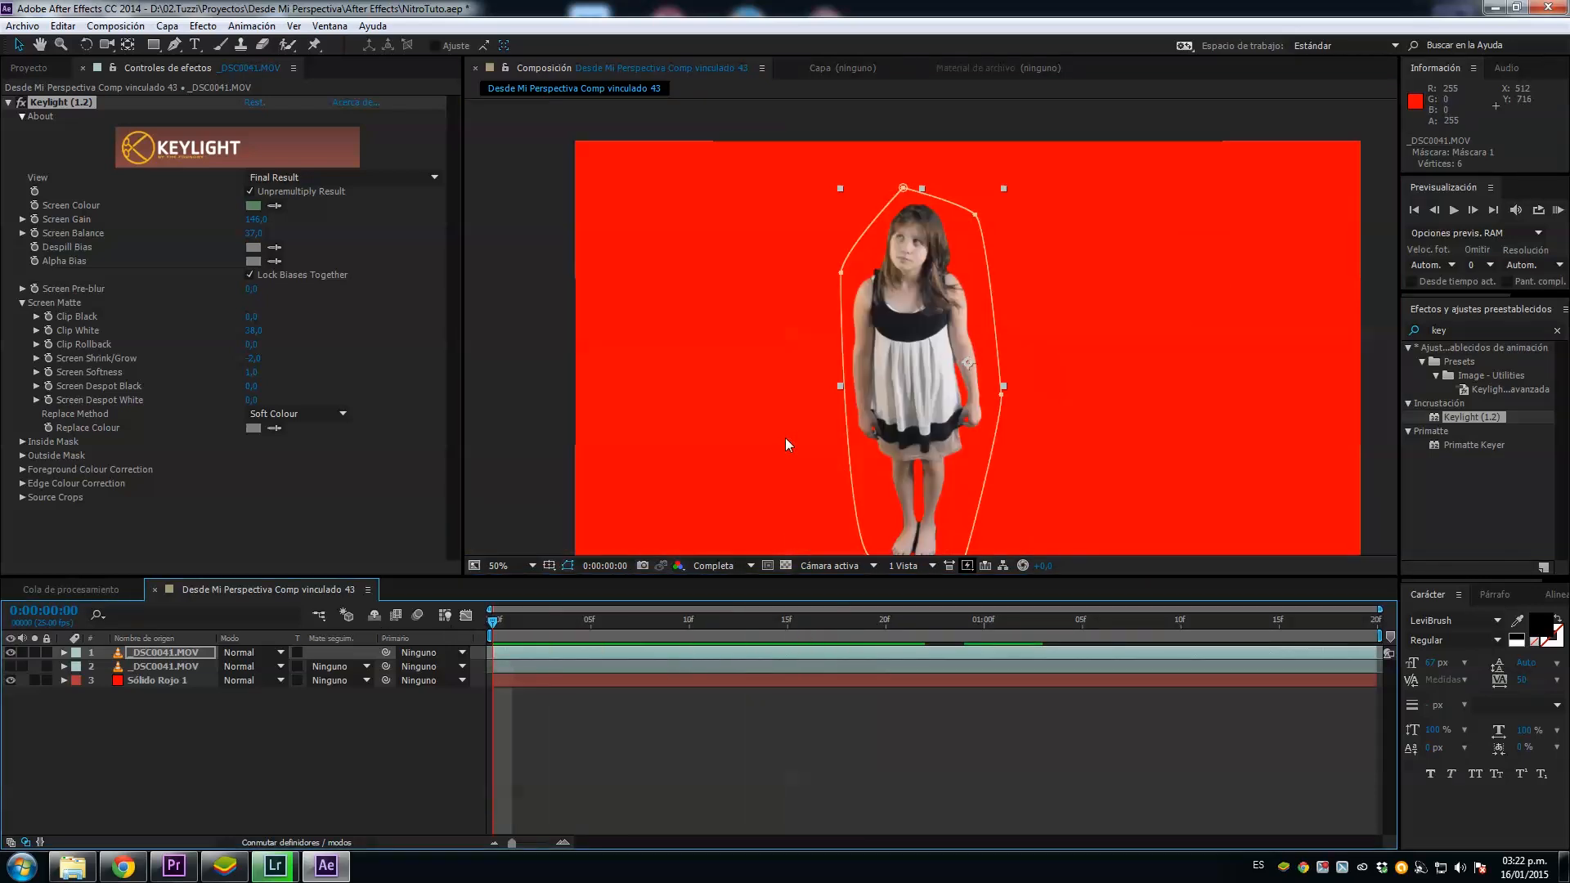
drag(924, 414, 895, 401)
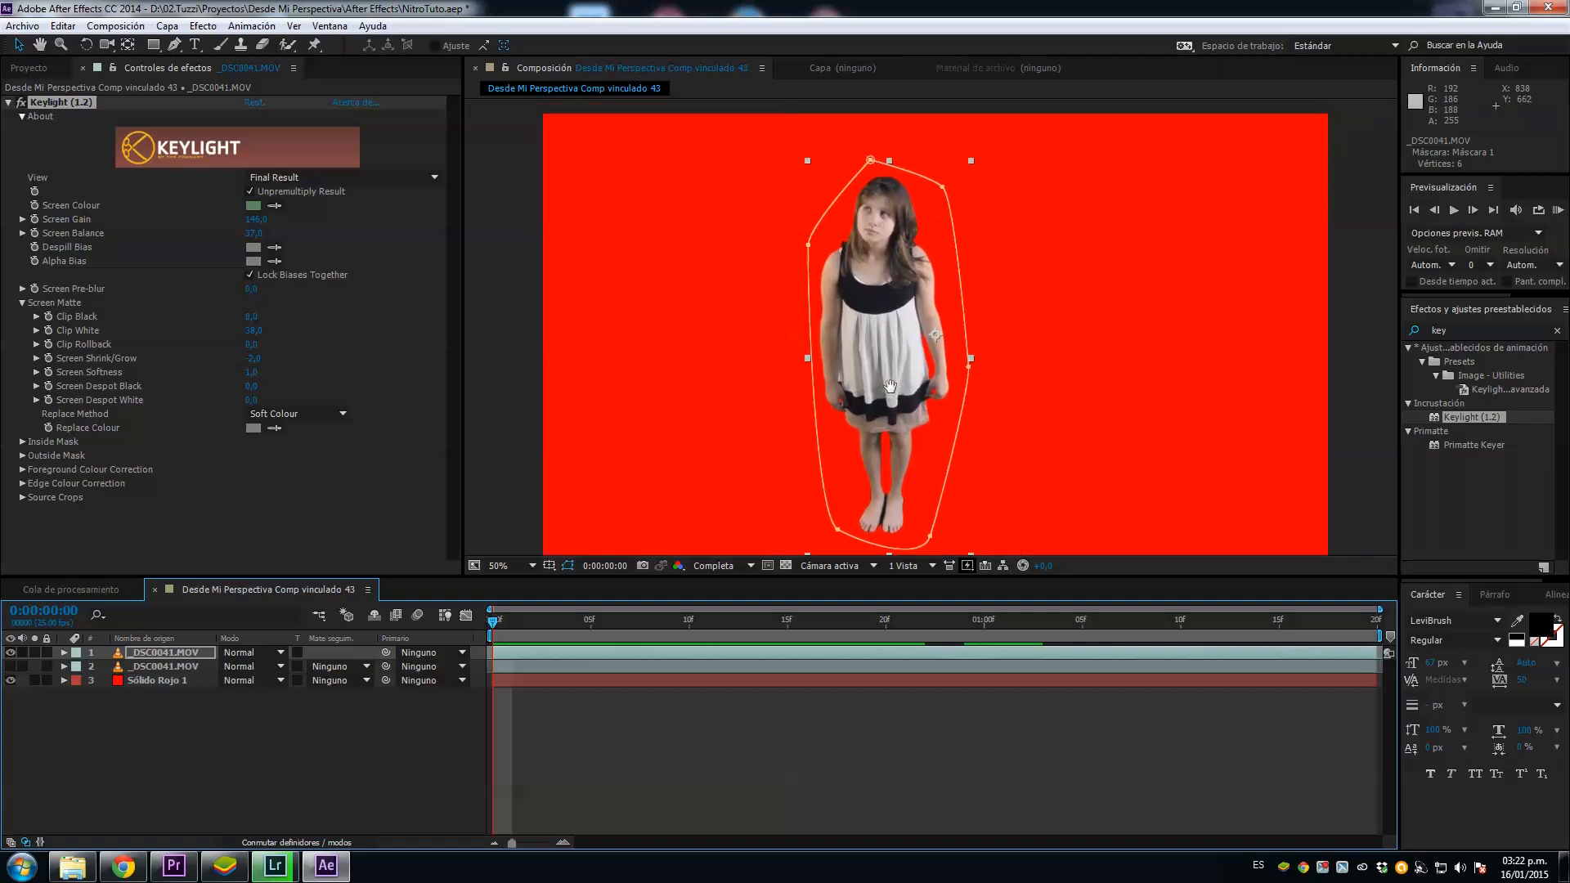
Step: Show the lower _DSC0041.MOV copy instead of the top one and give it an alpha track matte from the keyed layer above
click(10, 653)
click(10, 666)
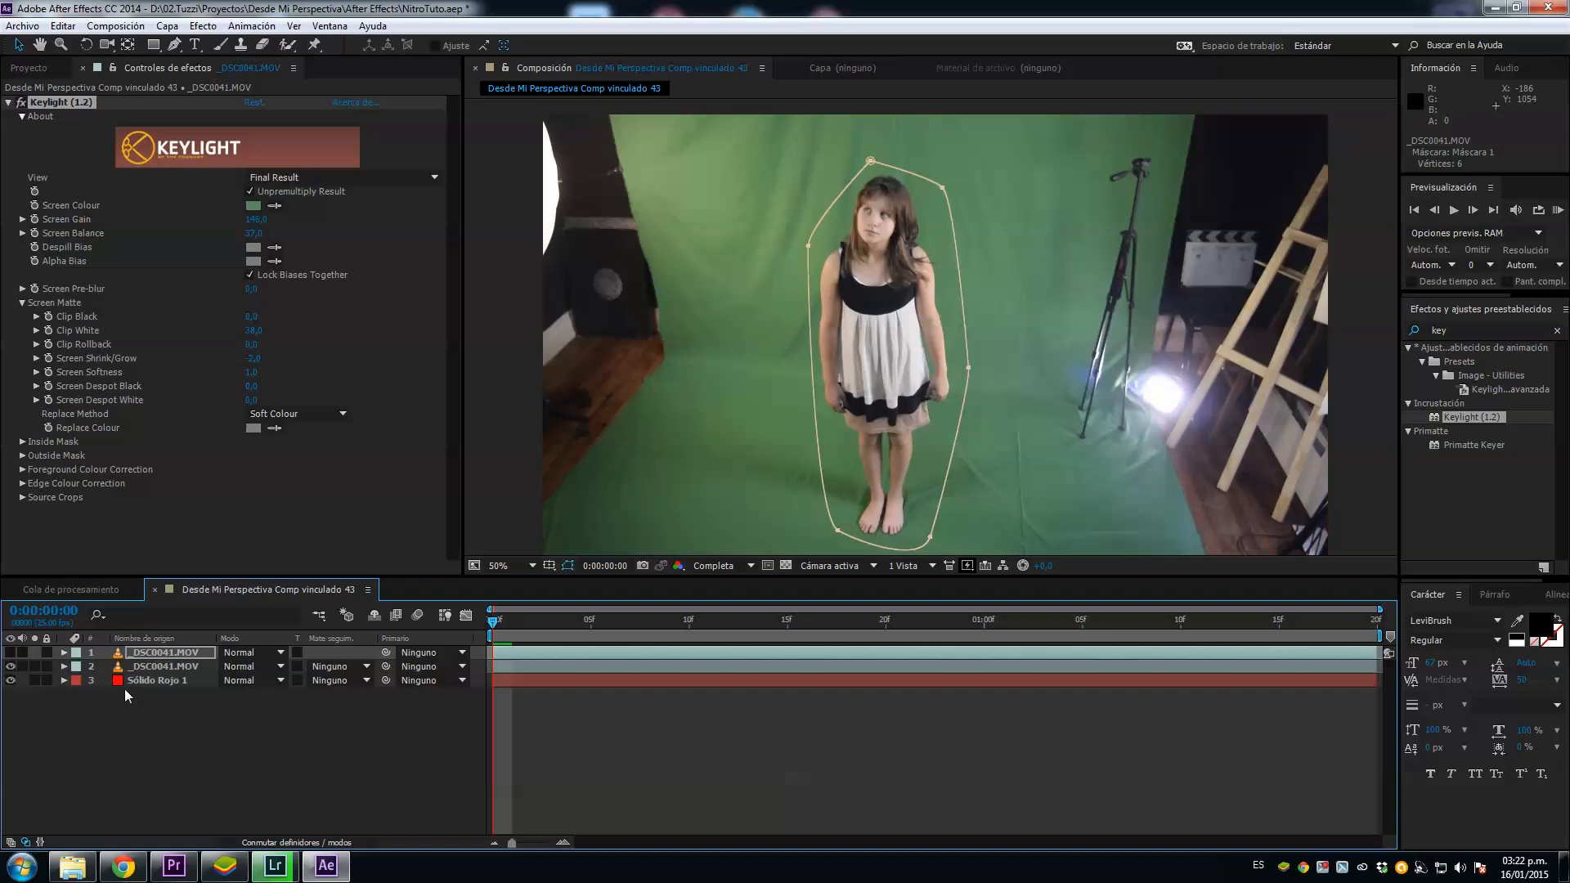
click(150, 669)
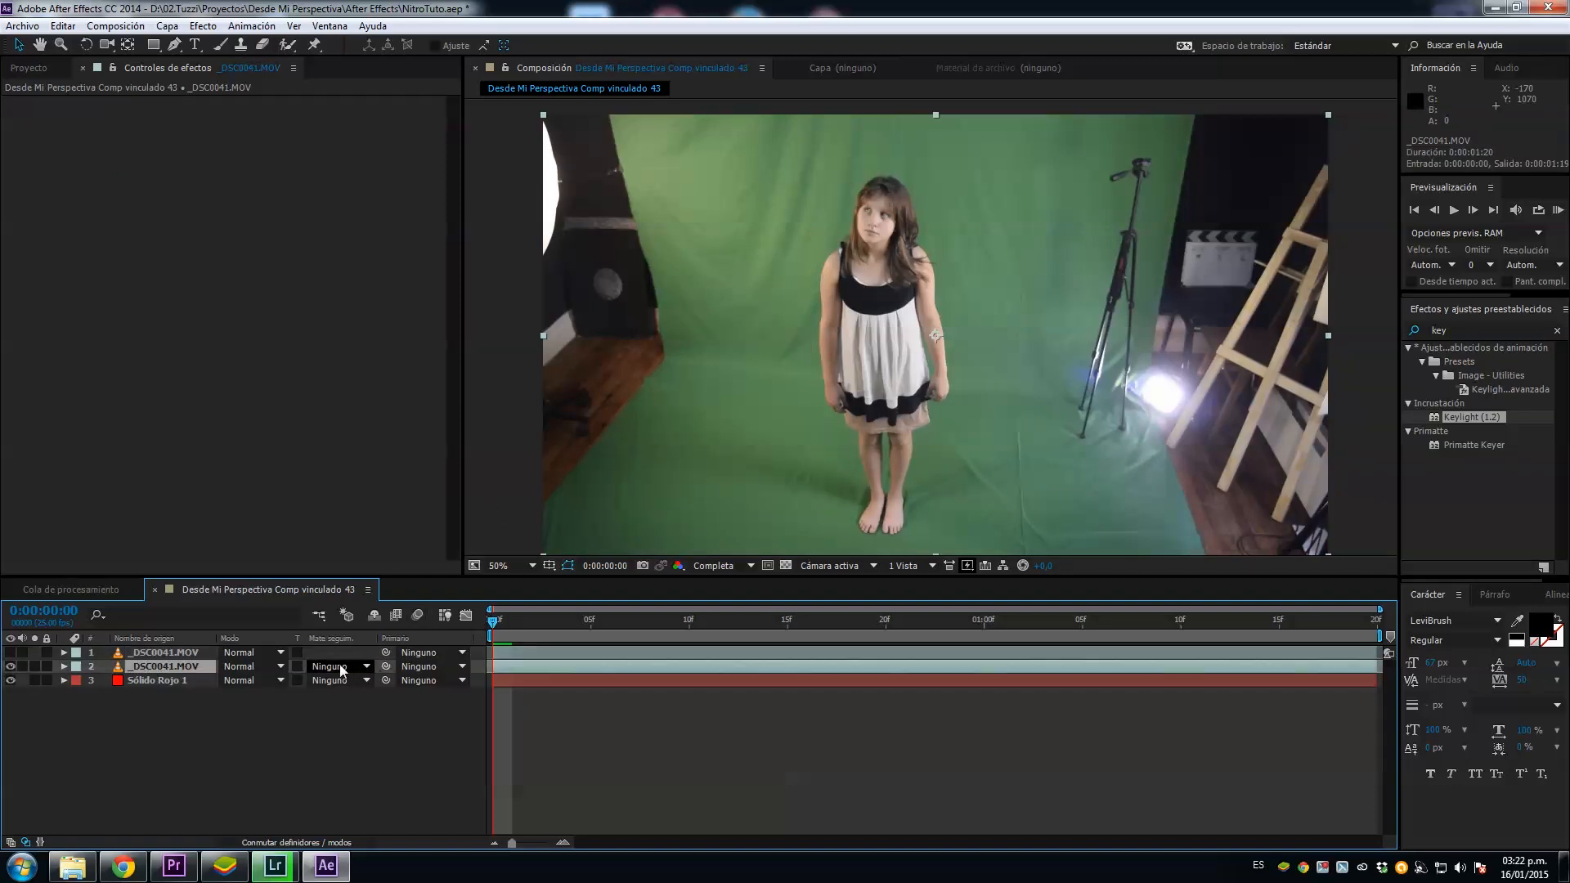
click(338, 843)
click(339, 843)
click(363, 665)
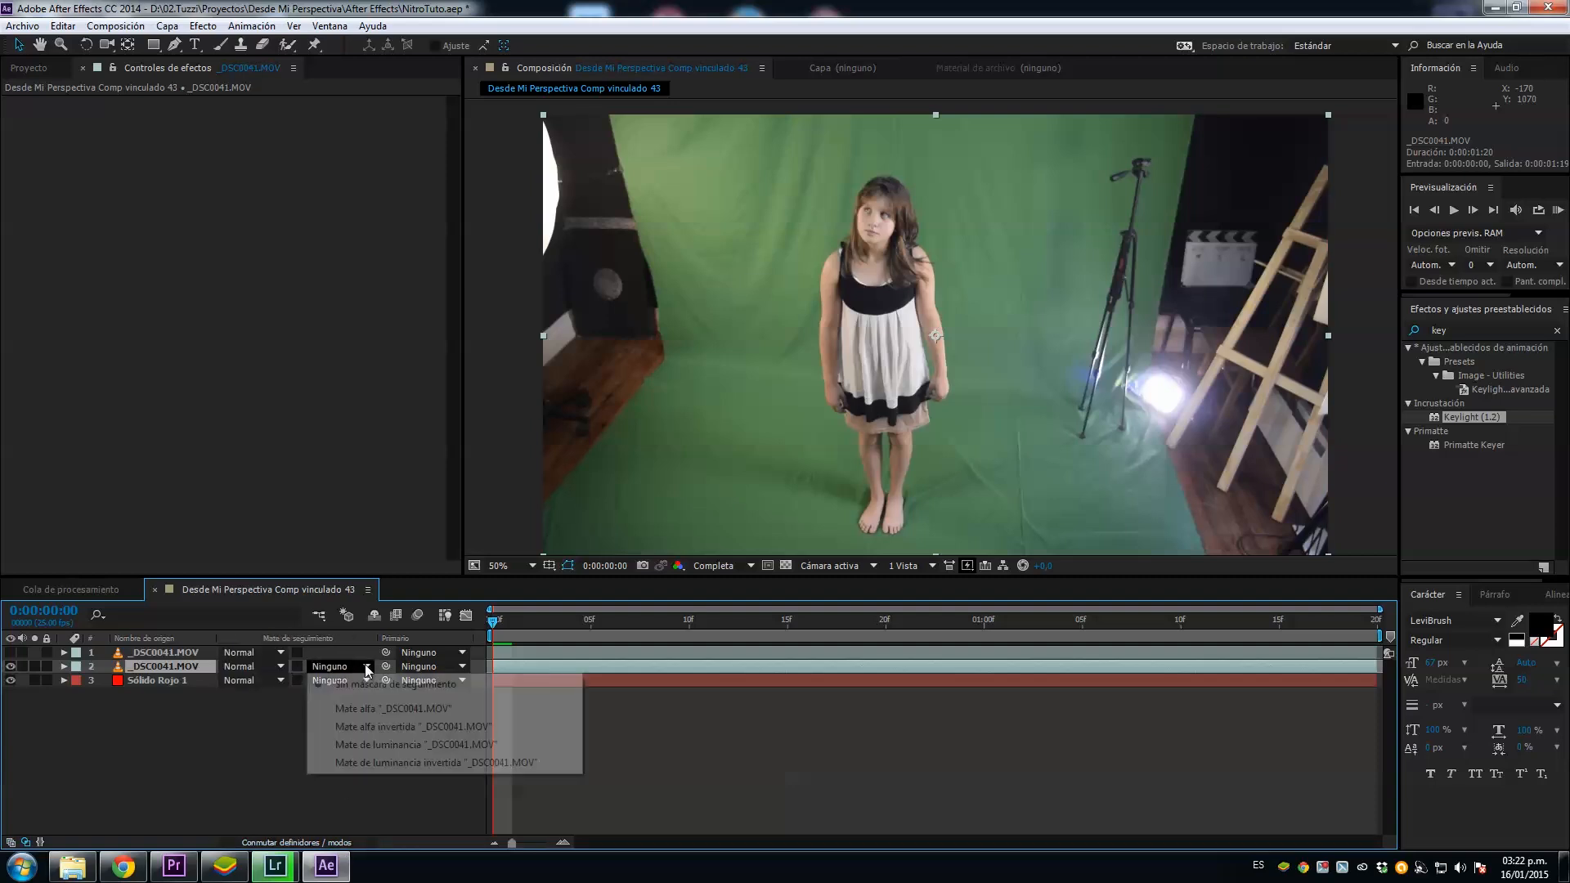
click(379, 710)
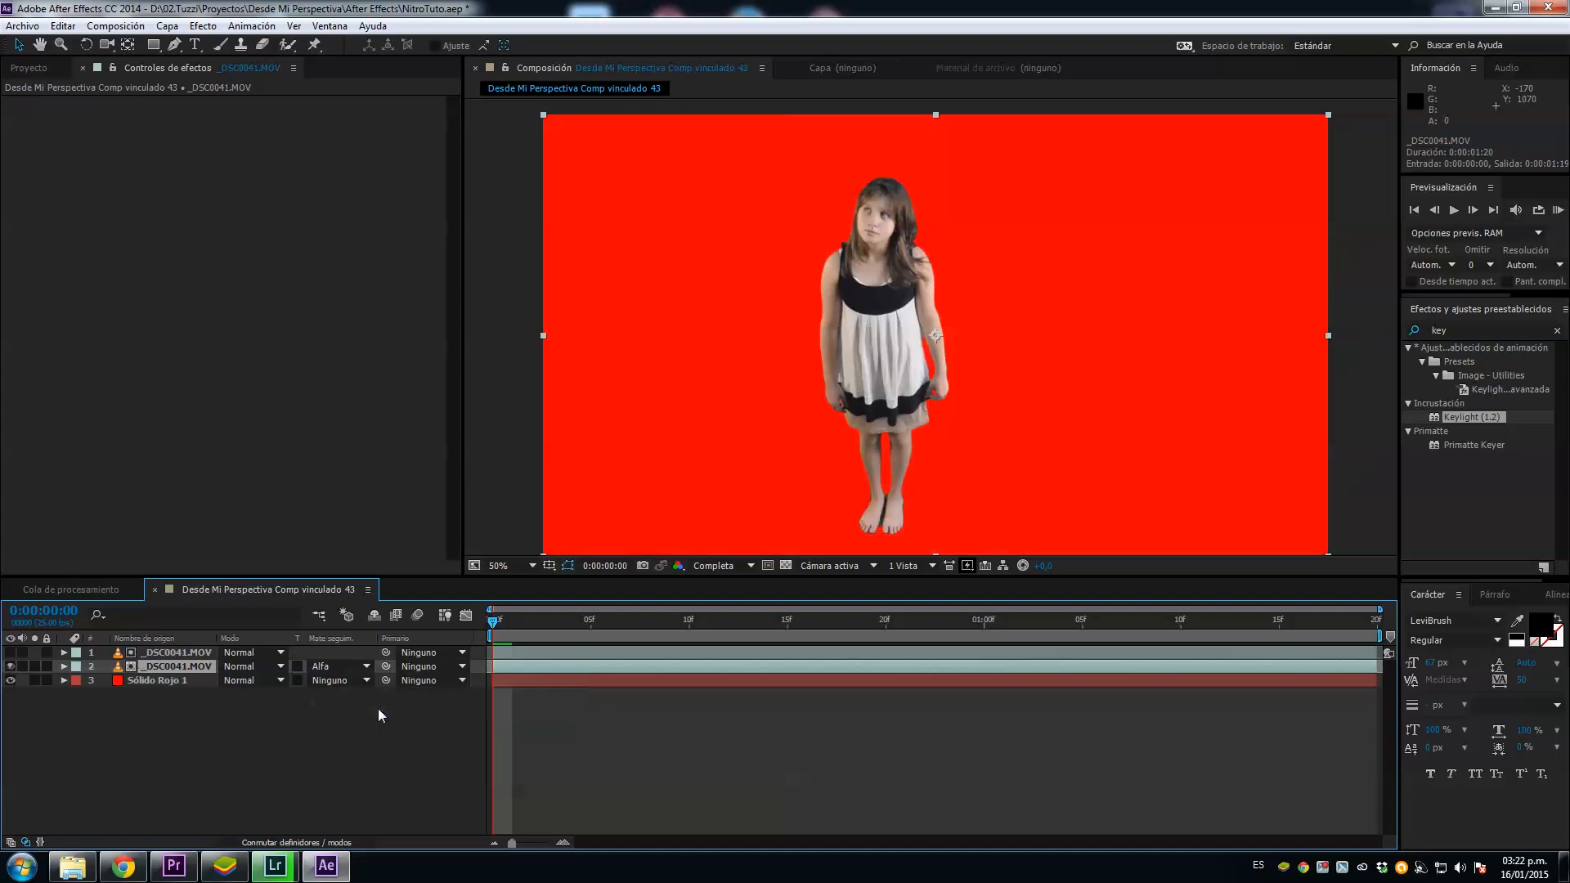
Step: Examine the track-matted girl up close through the clip to check her edges and dress against the red background
scroll(888, 260, up, 1)
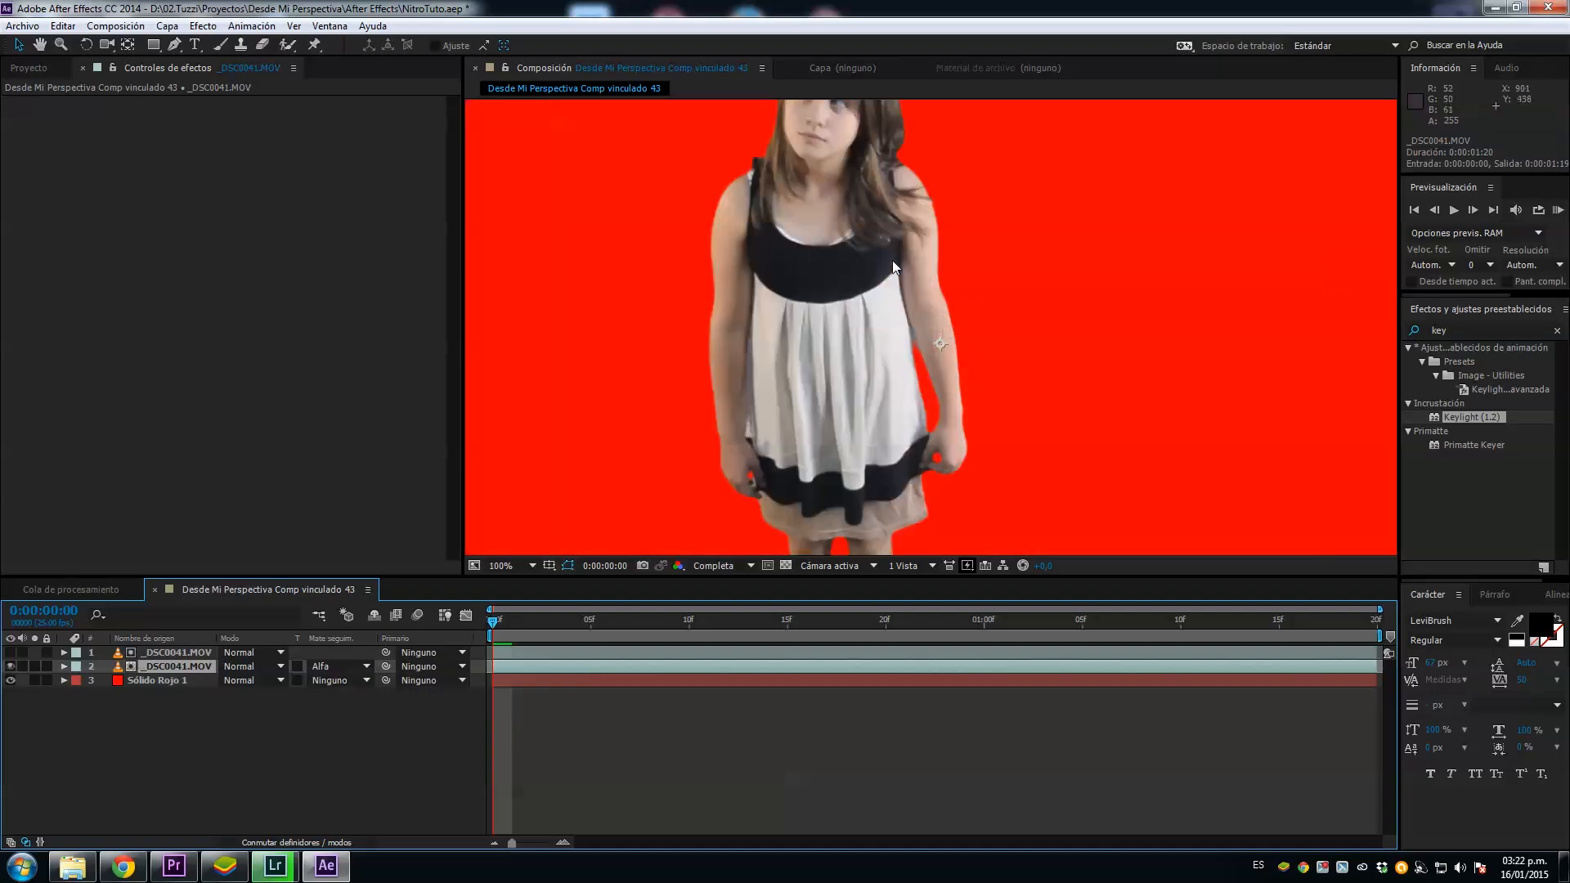
scroll(892, 260, up, 1)
drag(509, 624, 375, 689)
scroll(782, 352, down, 3)
scroll(875, 458, up, 4)
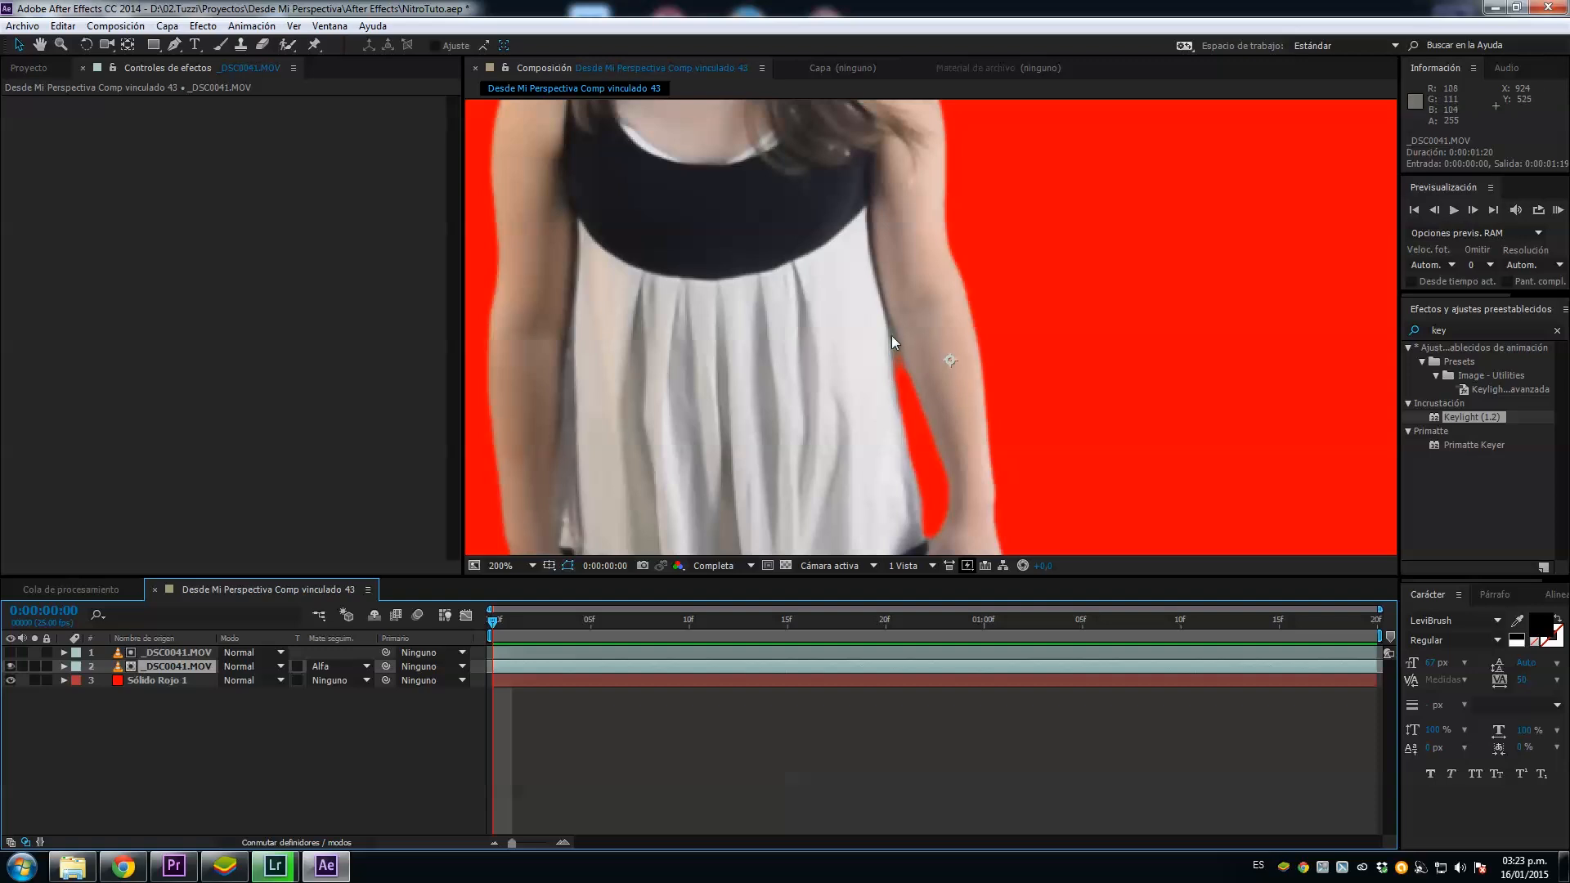
scroll(825, 450, down, 1)
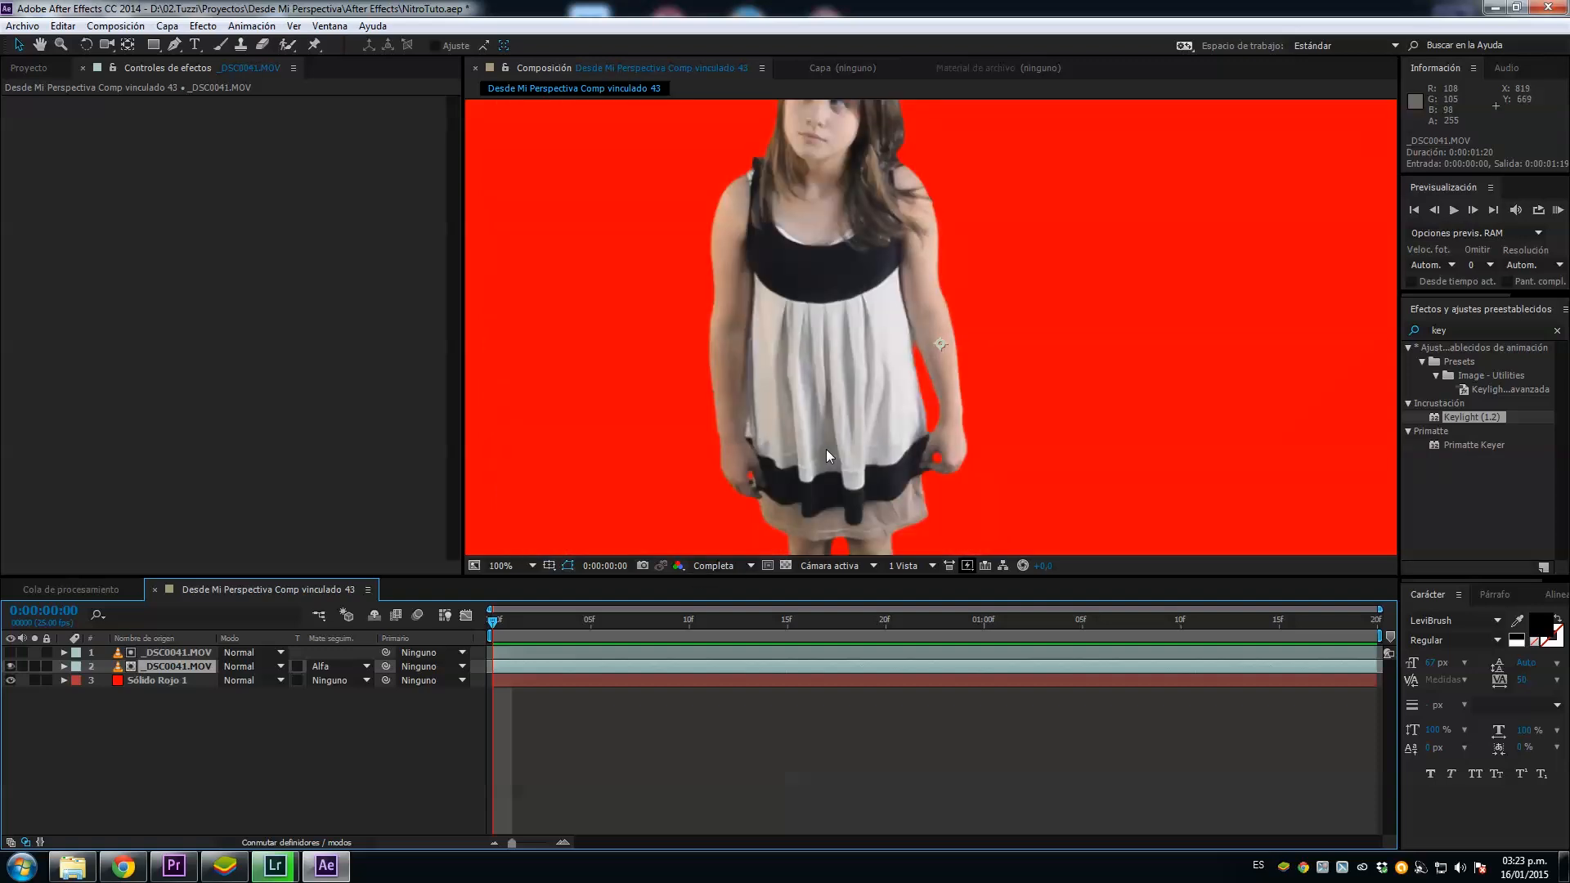
Step: Delete the red solid layer behind the keyed girl and check her against black through the clip
scroll(826, 449, down, 1)
drag(1333, 629, 442, 652)
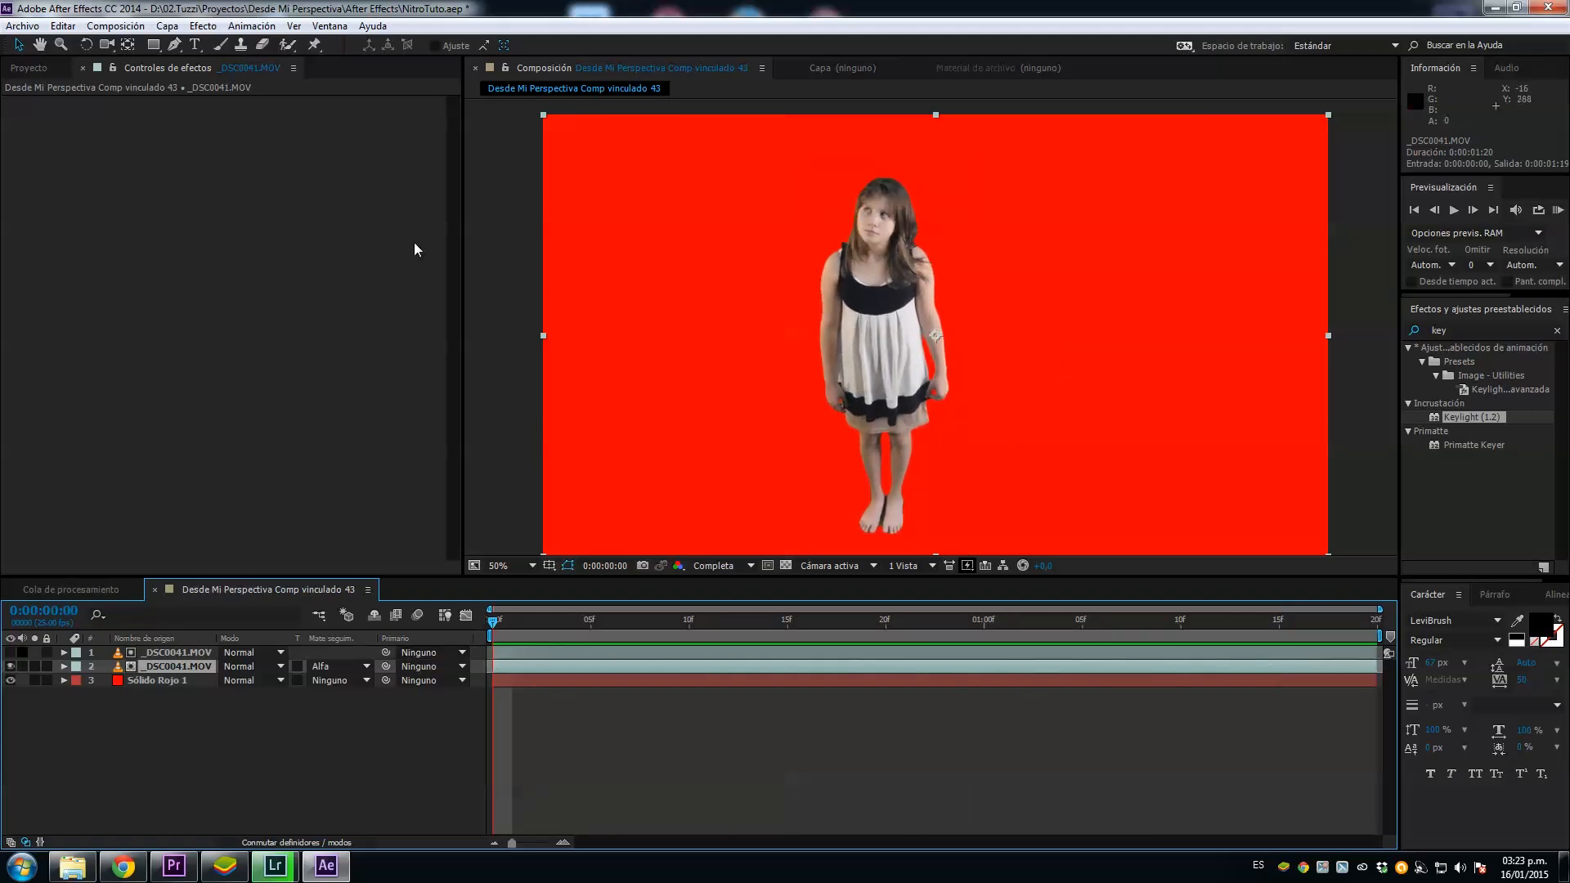
click(135, 683)
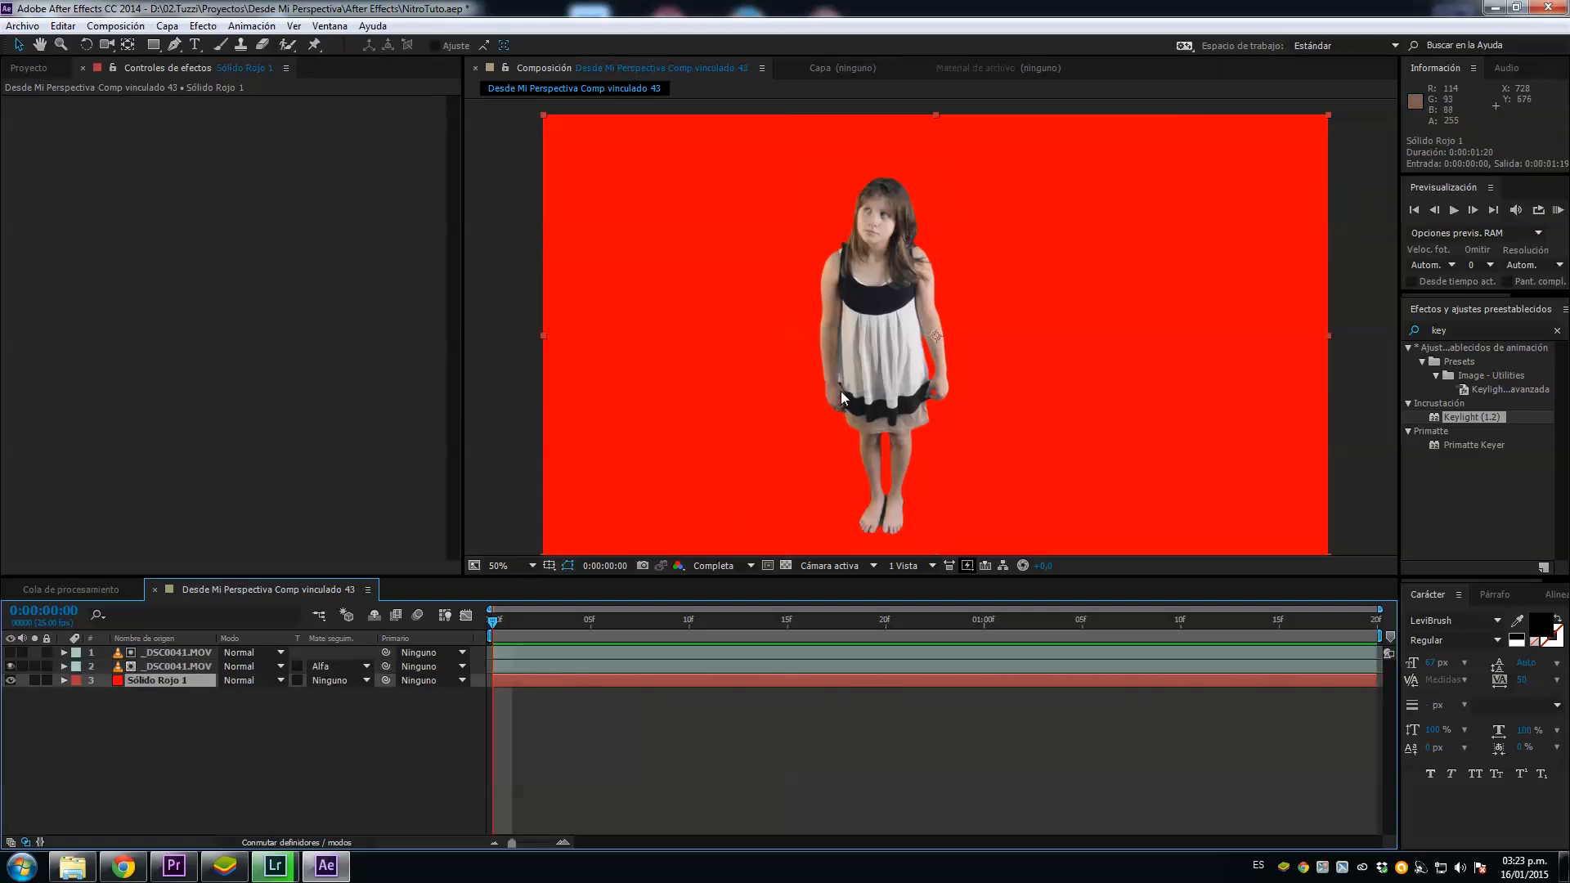
key(Delete)
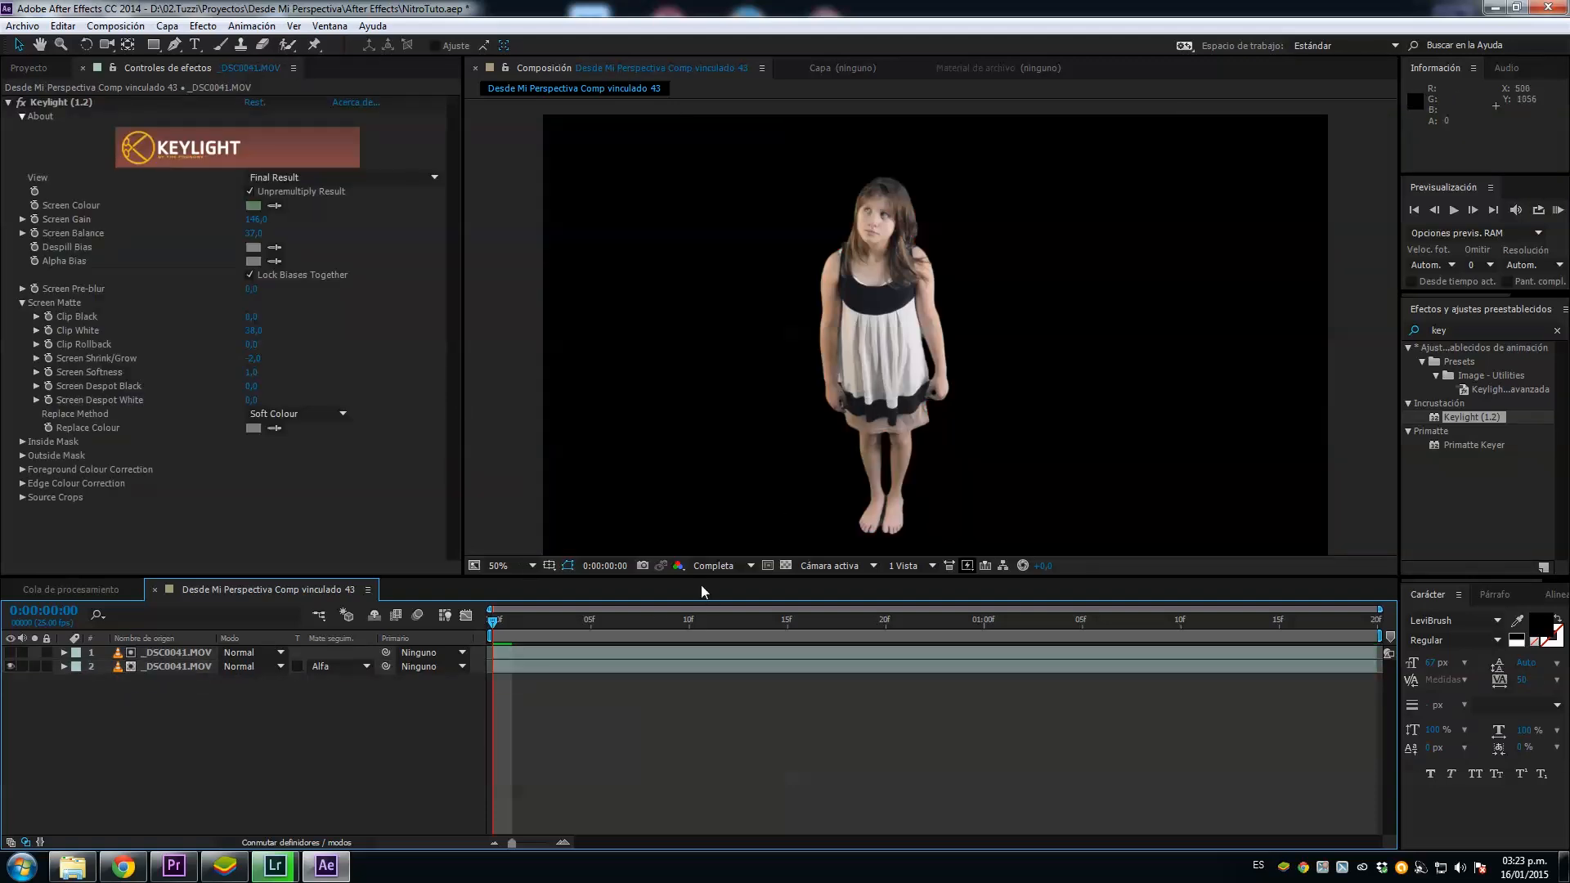
drag(541, 629, 321, 685)
Step: Import the background images ground_texture899.jpg, palo.png, Piedras.png and piedras_02.png from the Desde Mi Perspectiva project folder
click(29, 67)
double_click(77, 387)
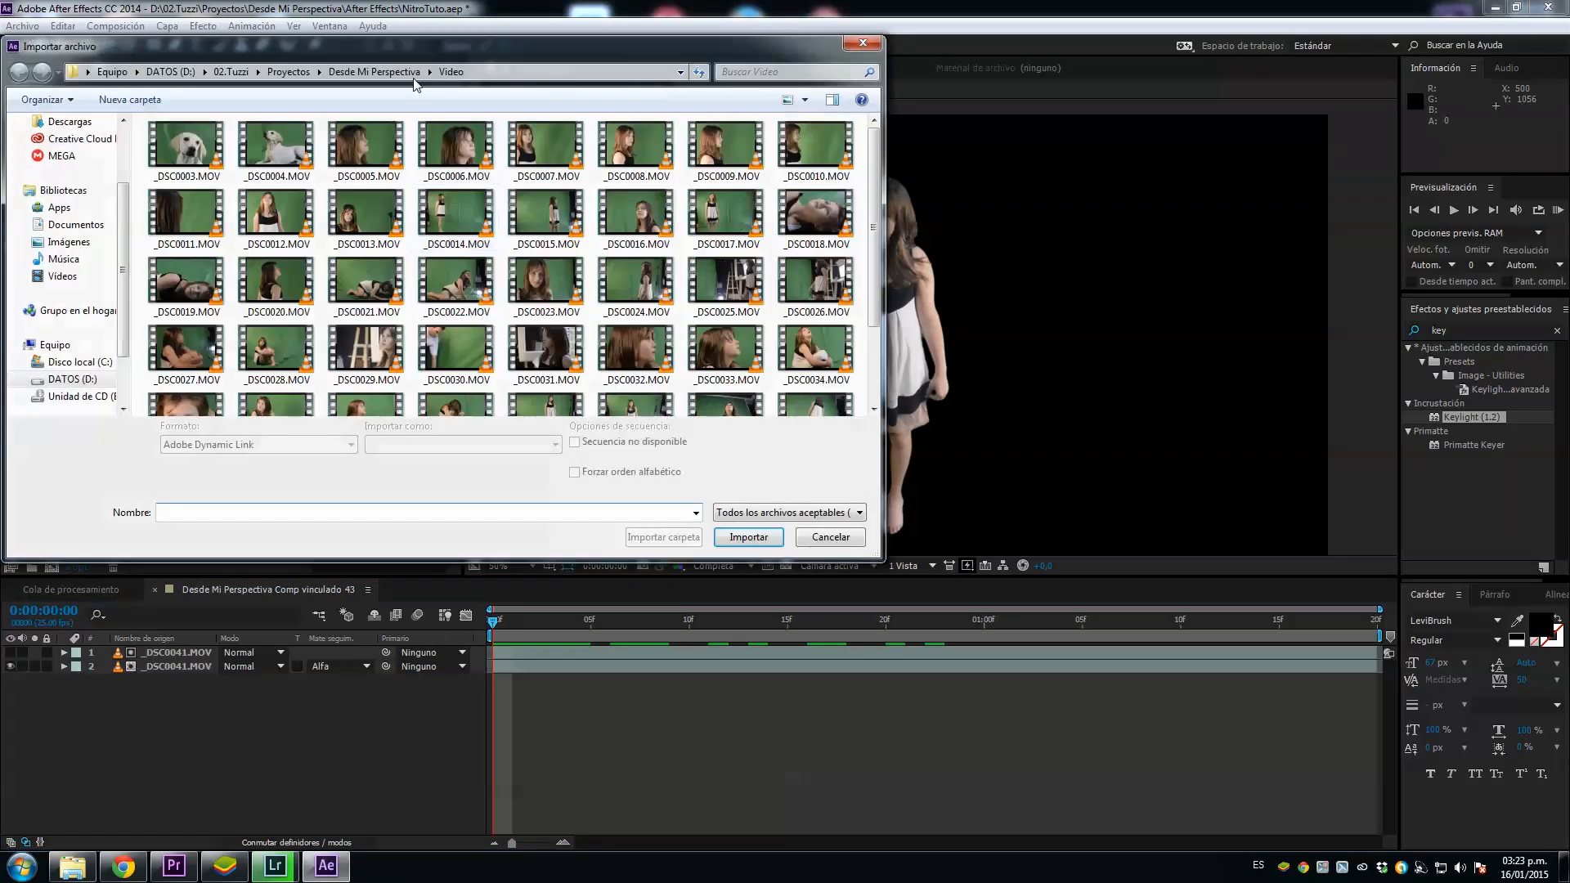
click(352, 72)
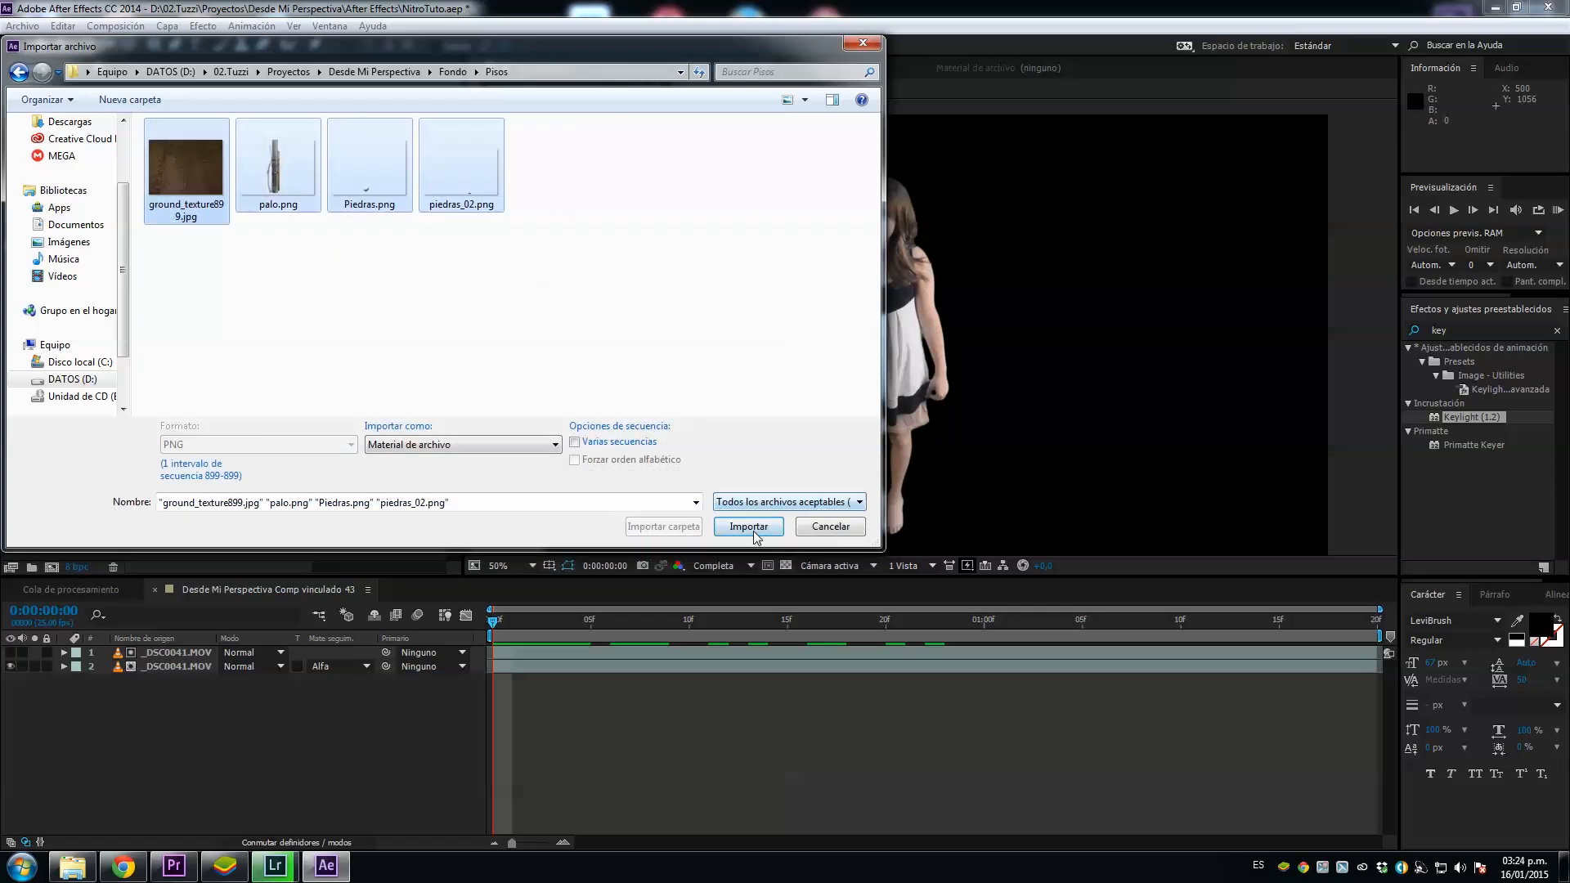
click(750, 535)
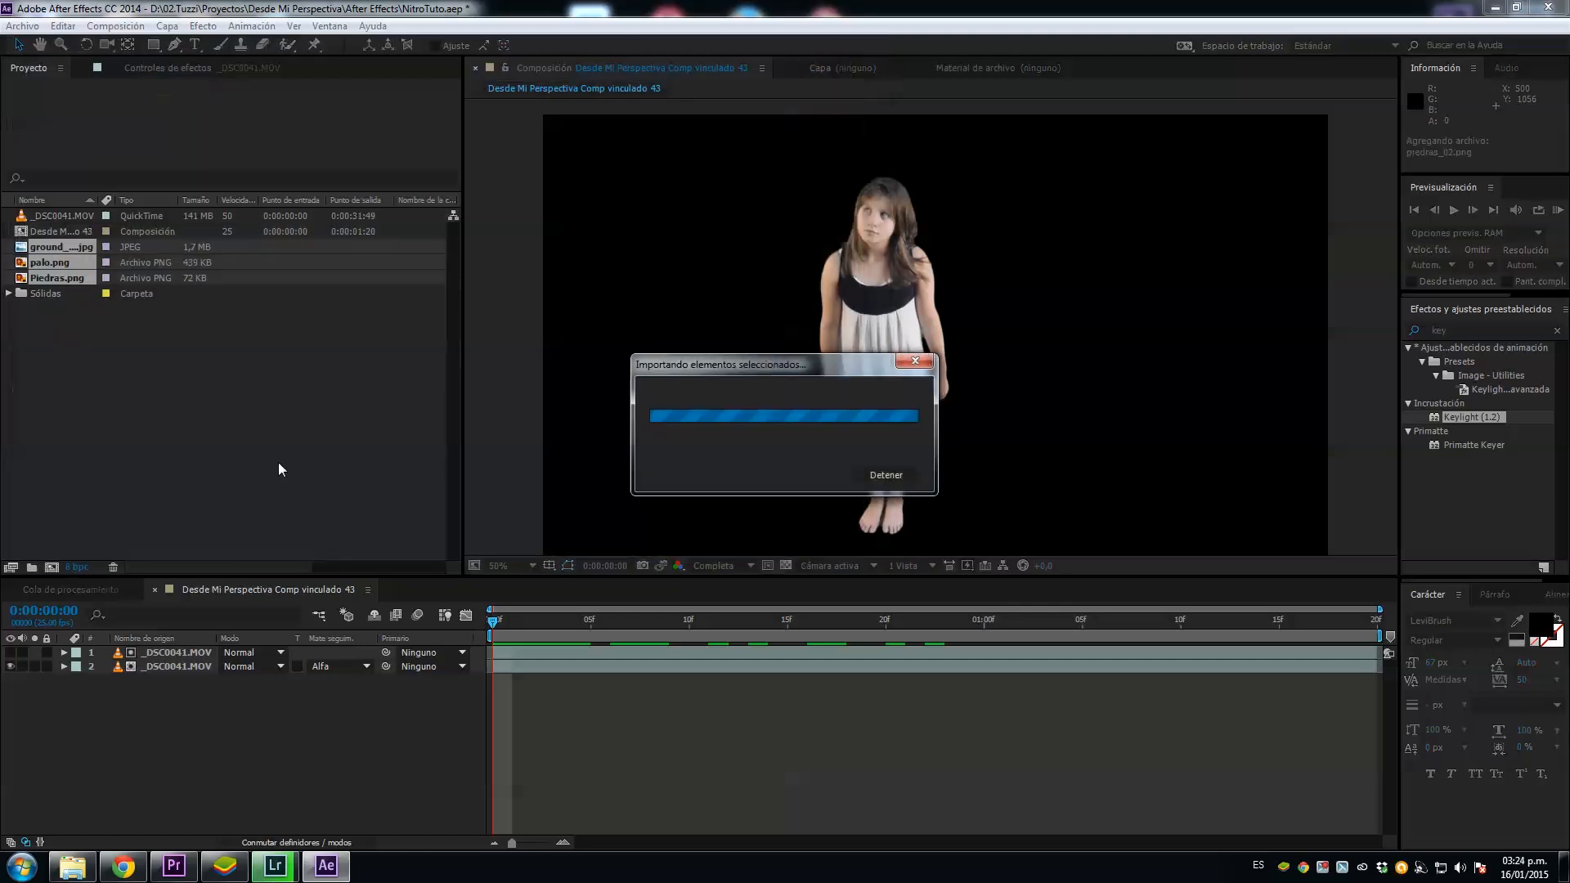
Step: Add ground_texture899.jpg to the composition as the lowest layer, below both _DSC0041.MOV layers
click(41, 245)
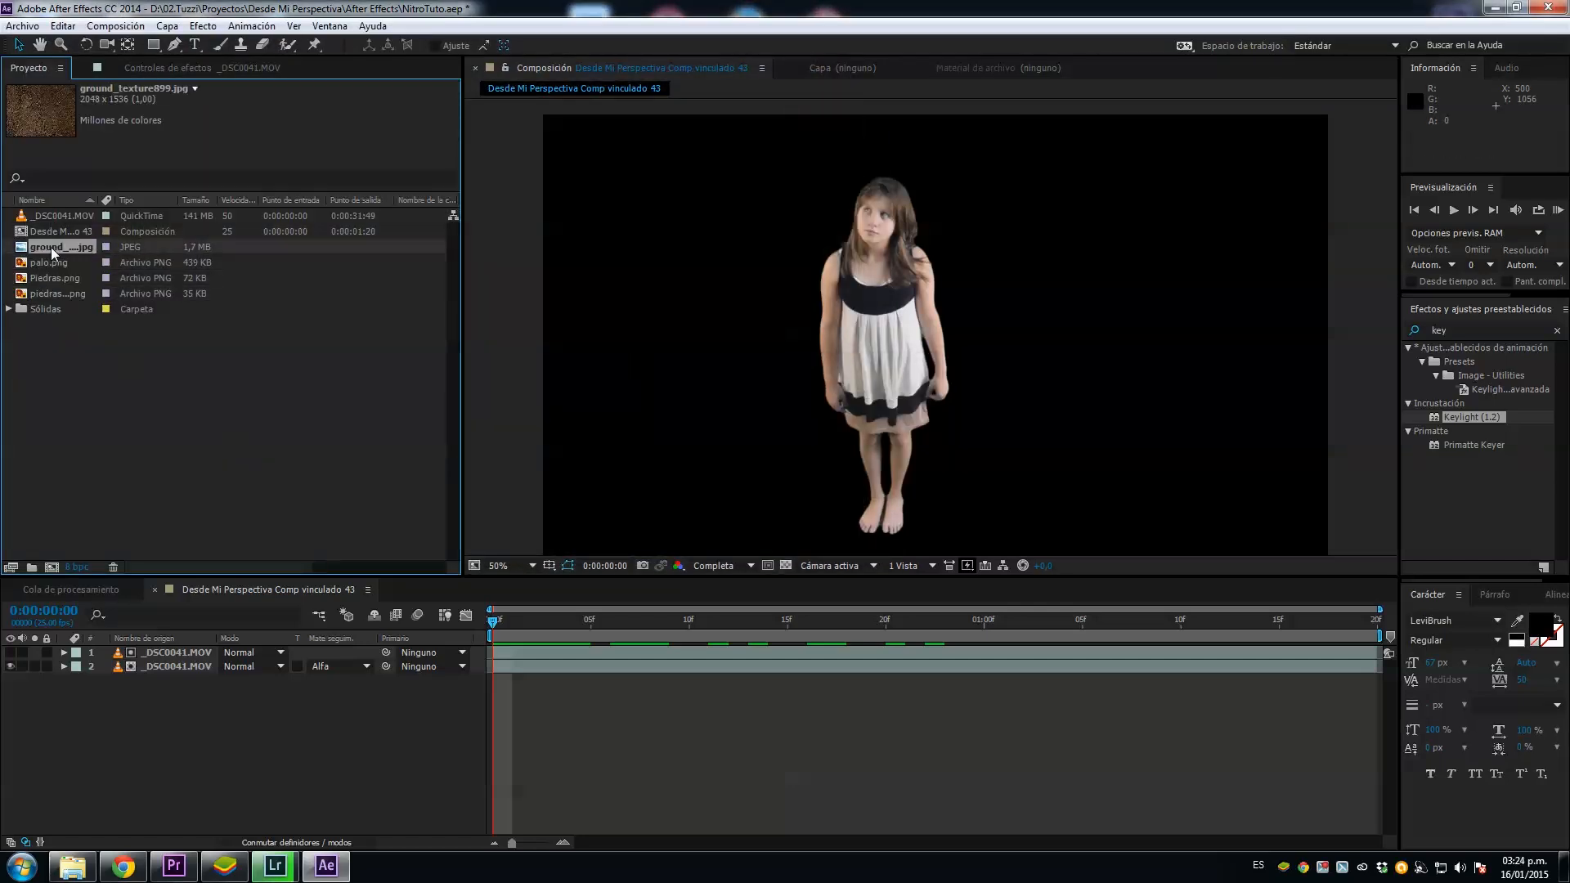
drag(181, 275, 906, 331)
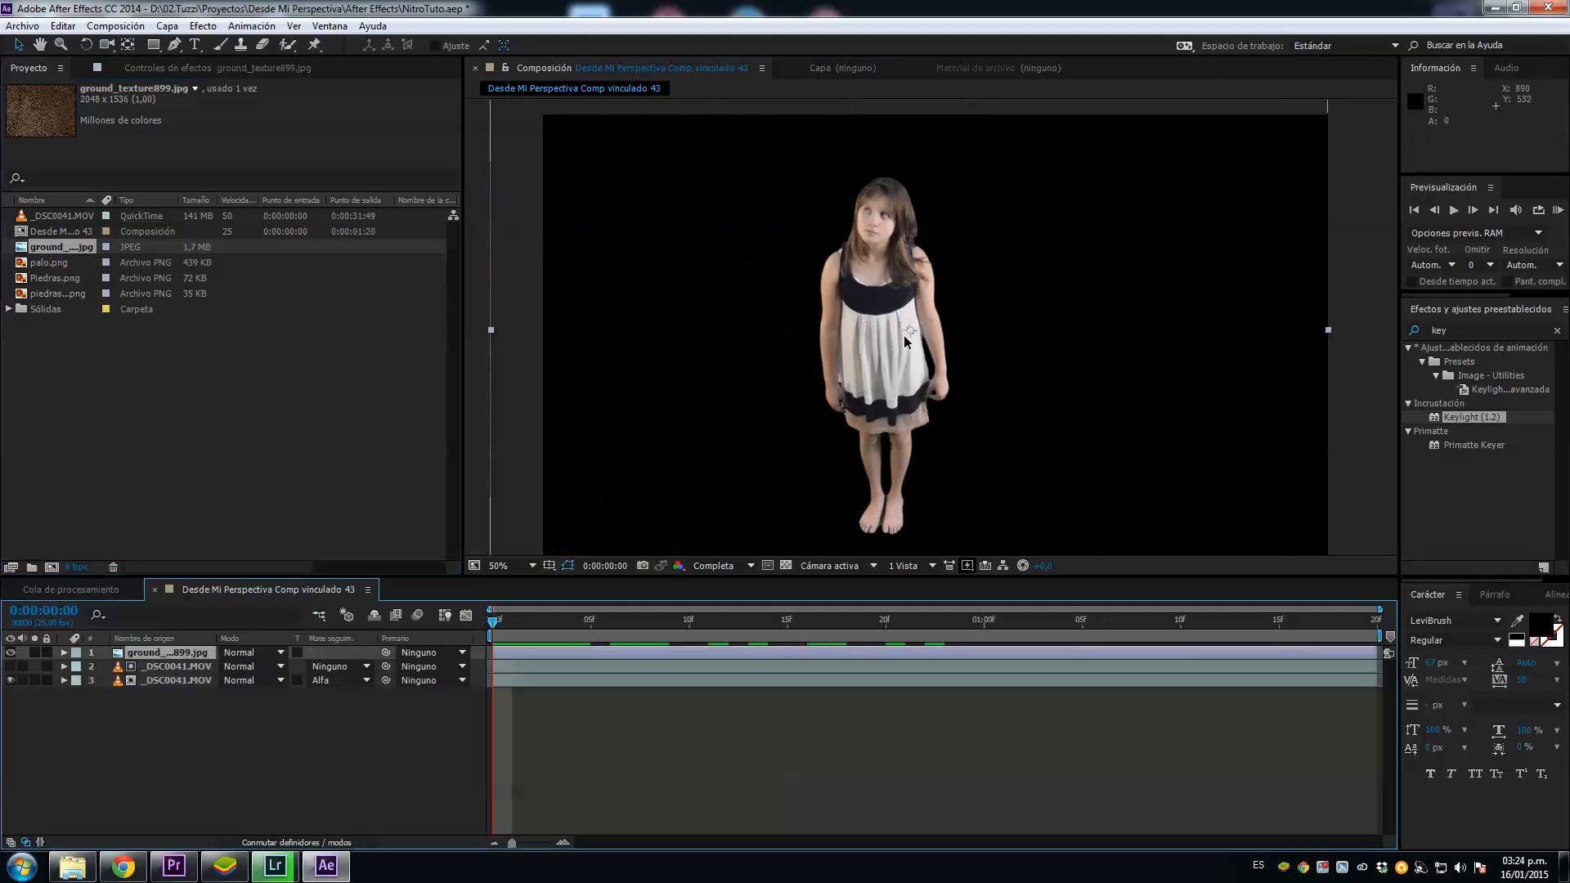
drag(184, 660, 190, 687)
Step: Shift the ground texture upward and slightly sideways to fill the frame behind the girl, and preview the composite in motion
drag(731, 509, 742, 449)
key(comma)
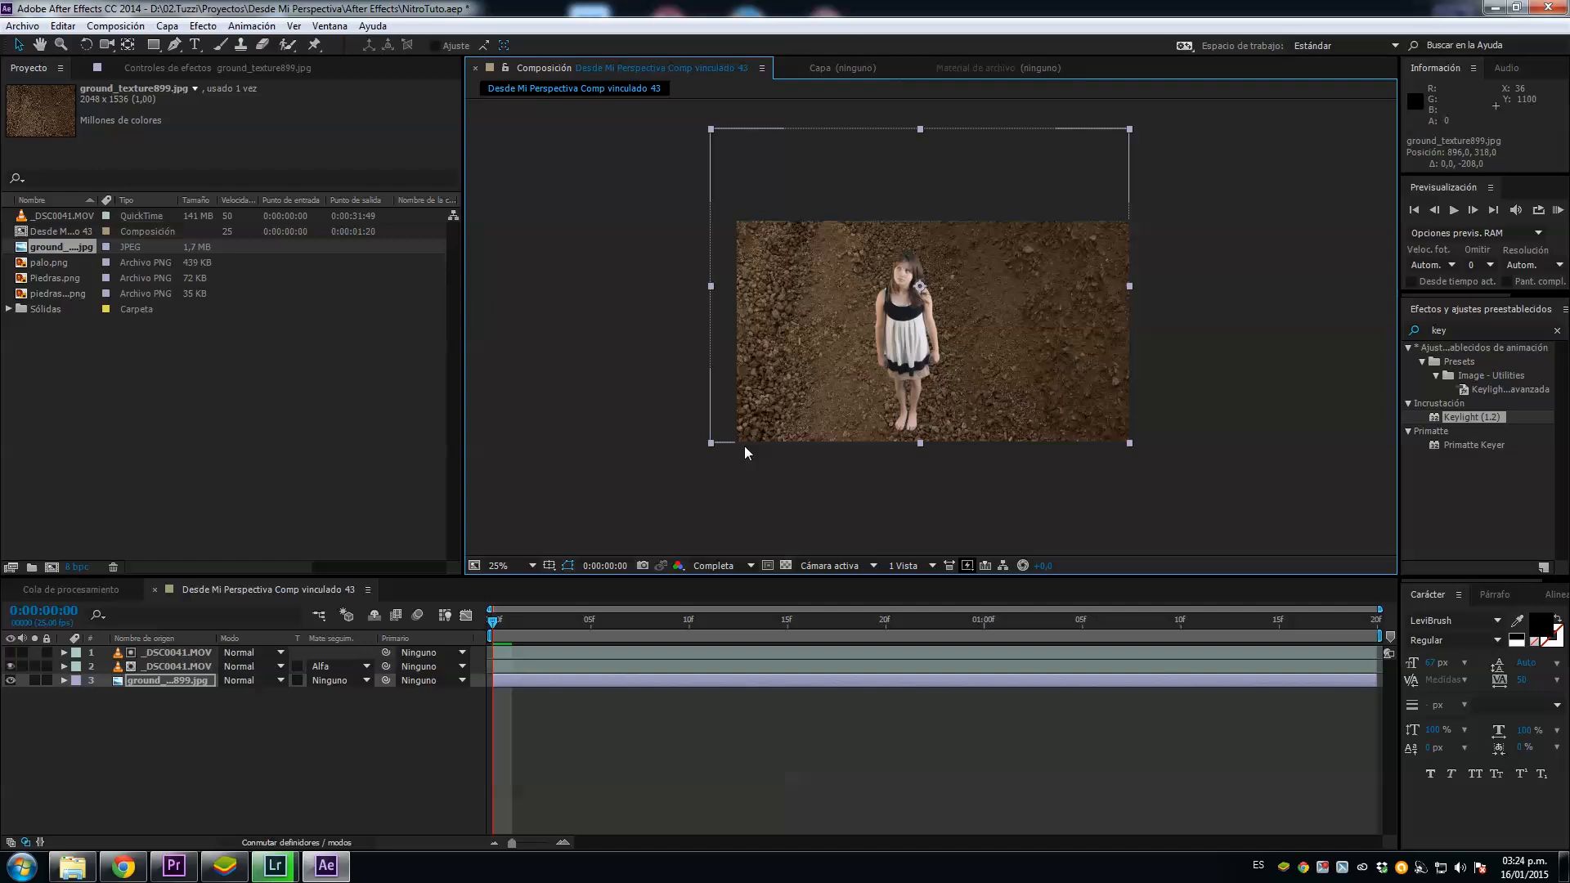
scroll(744, 444, up, 2)
scroll(744, 445, down, 1)
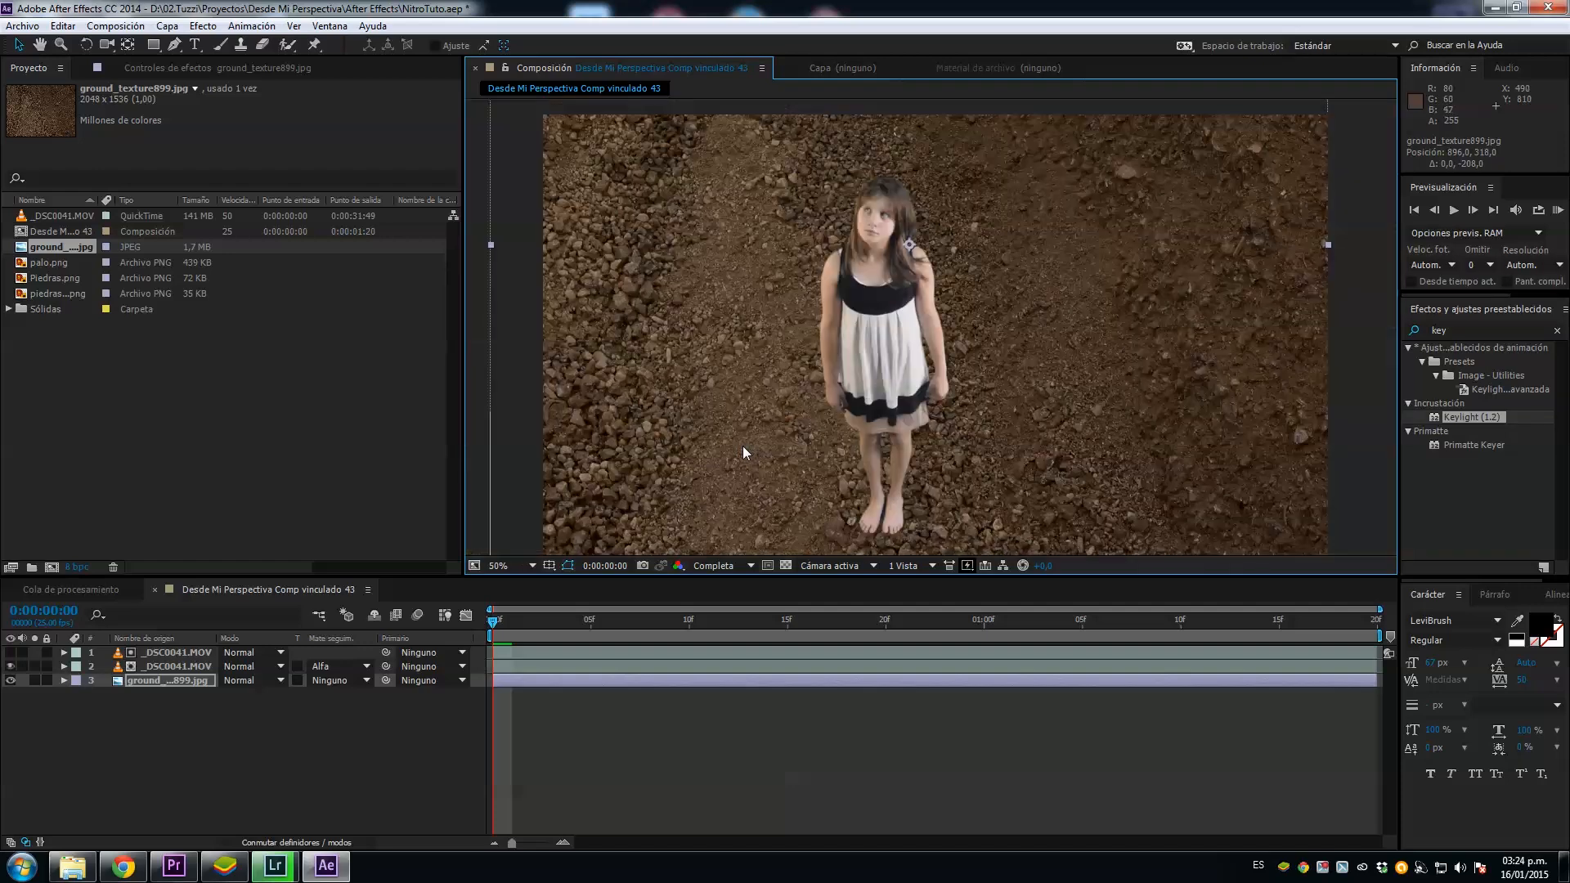
drag(710, 447, 716, 448)
key(KP_0)
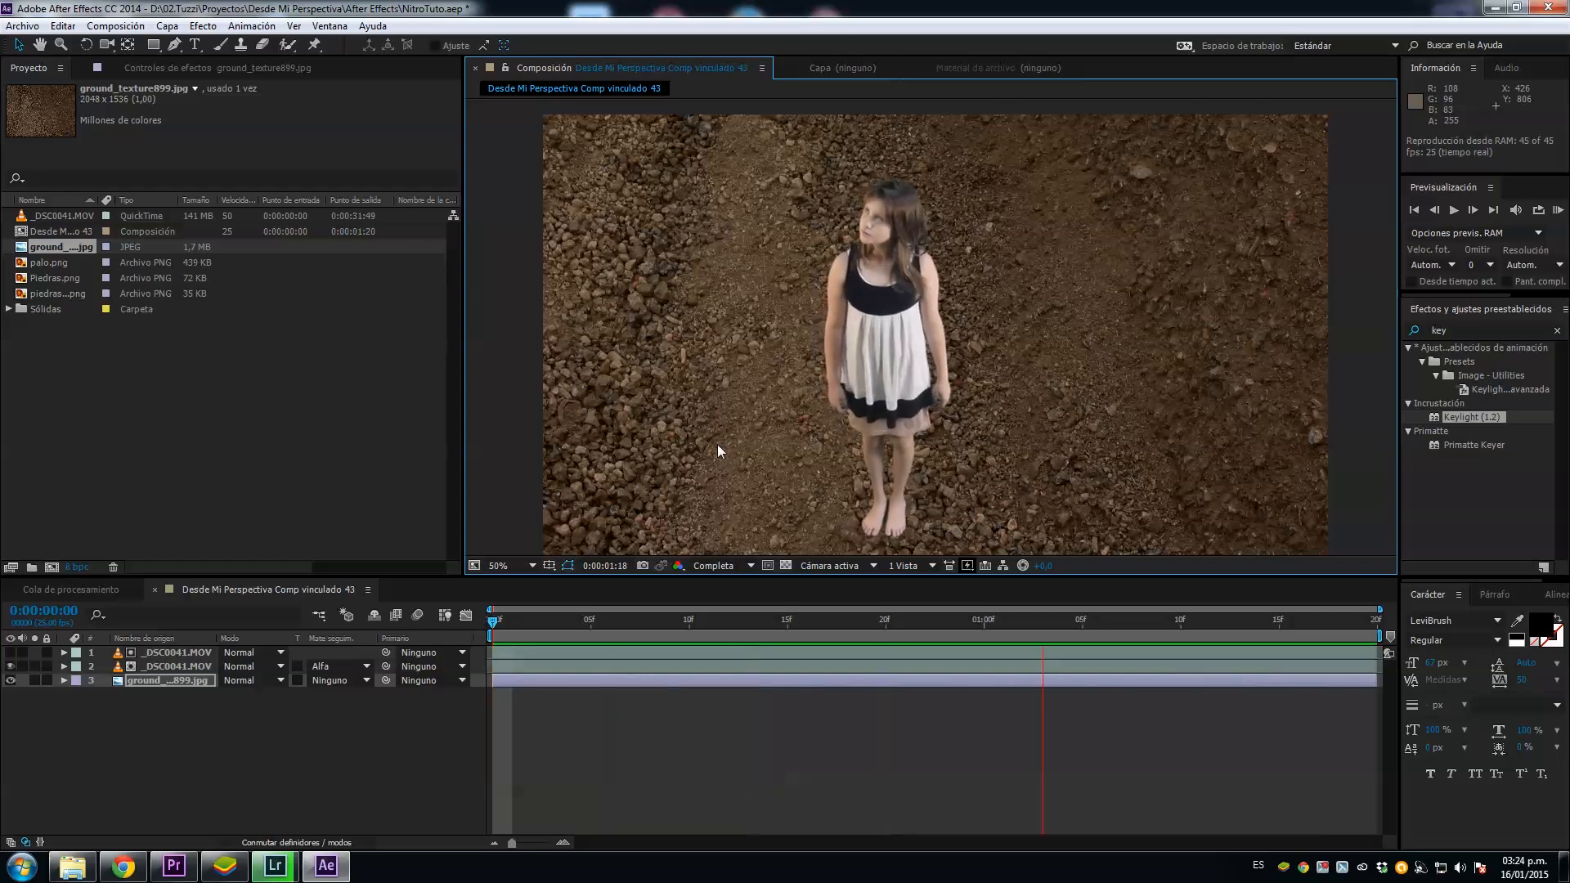
drag(582, 620, 489, 623)
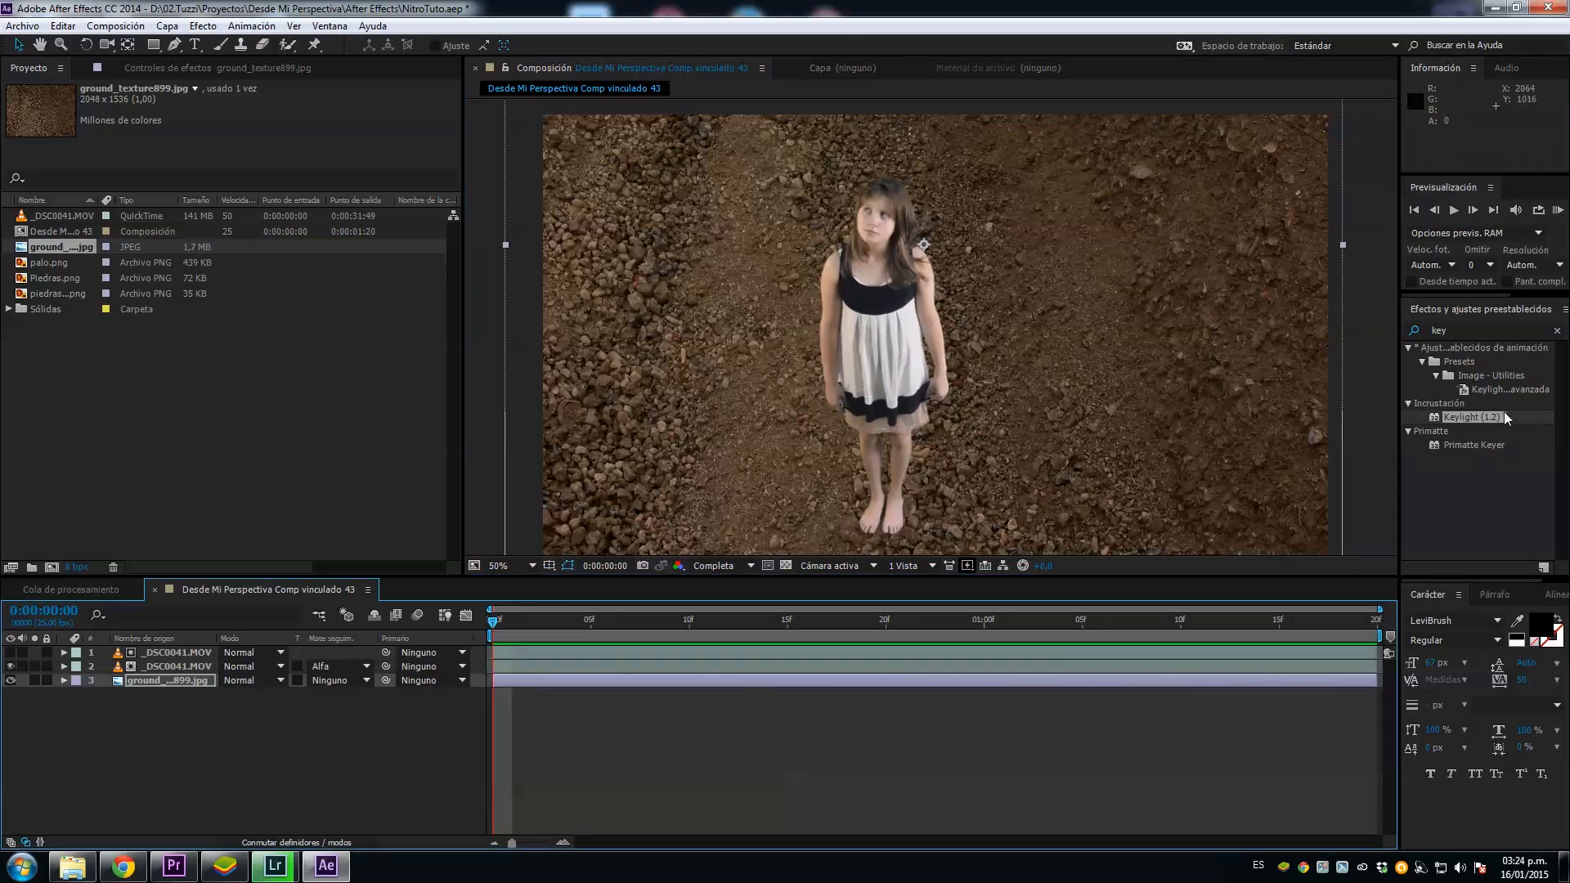
Step: Start motion tracking on the visible lower _DSC0041.MOV layer
click(1533, 295)
click(1534, 309)
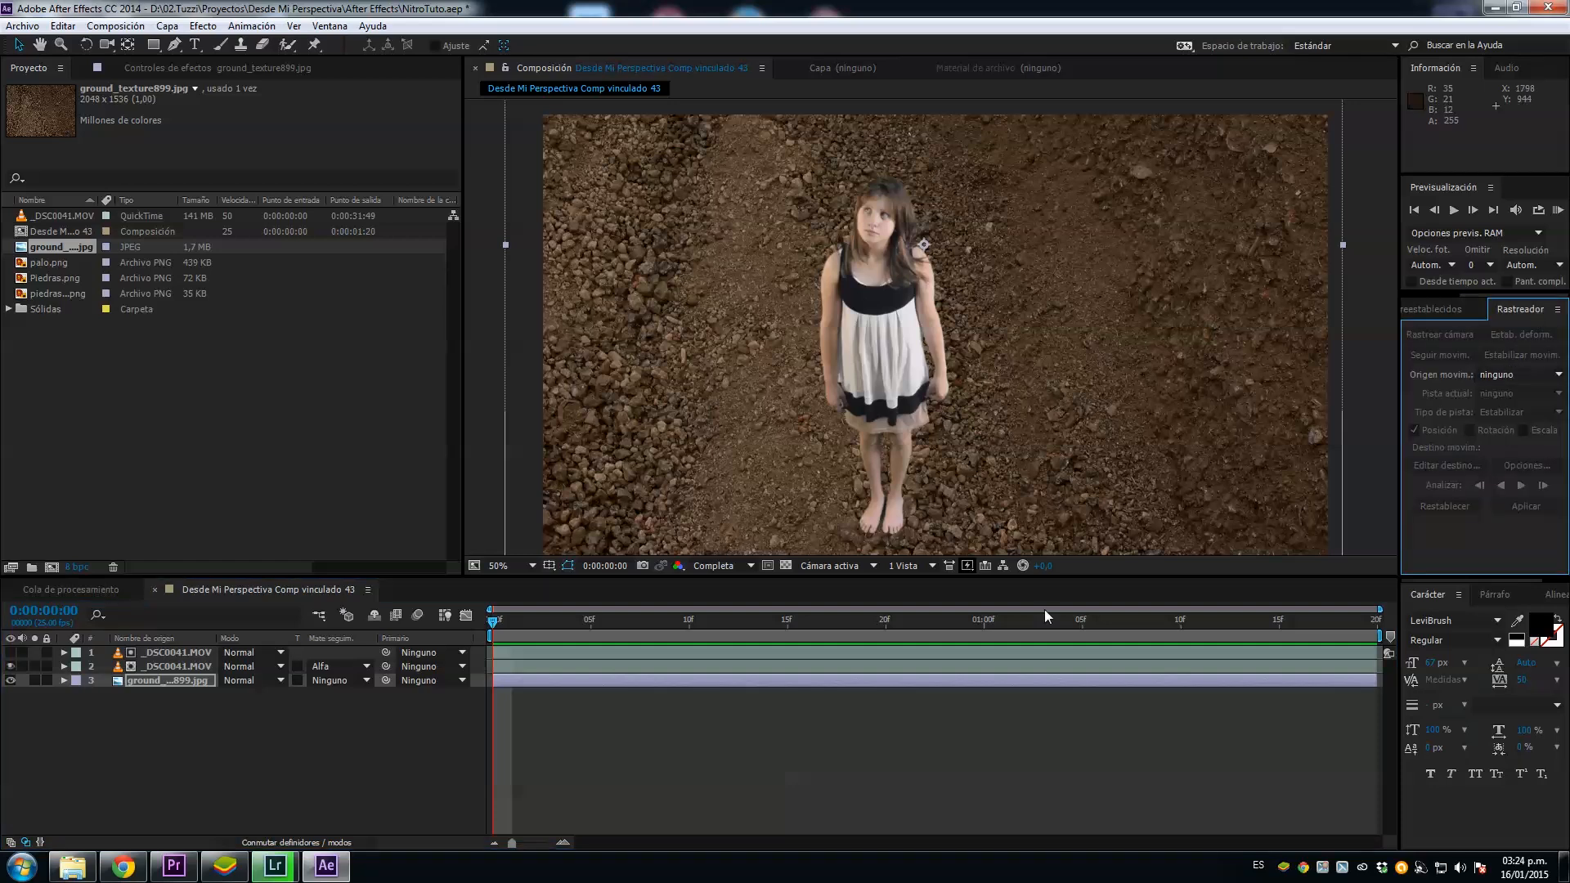
click(546, 726)
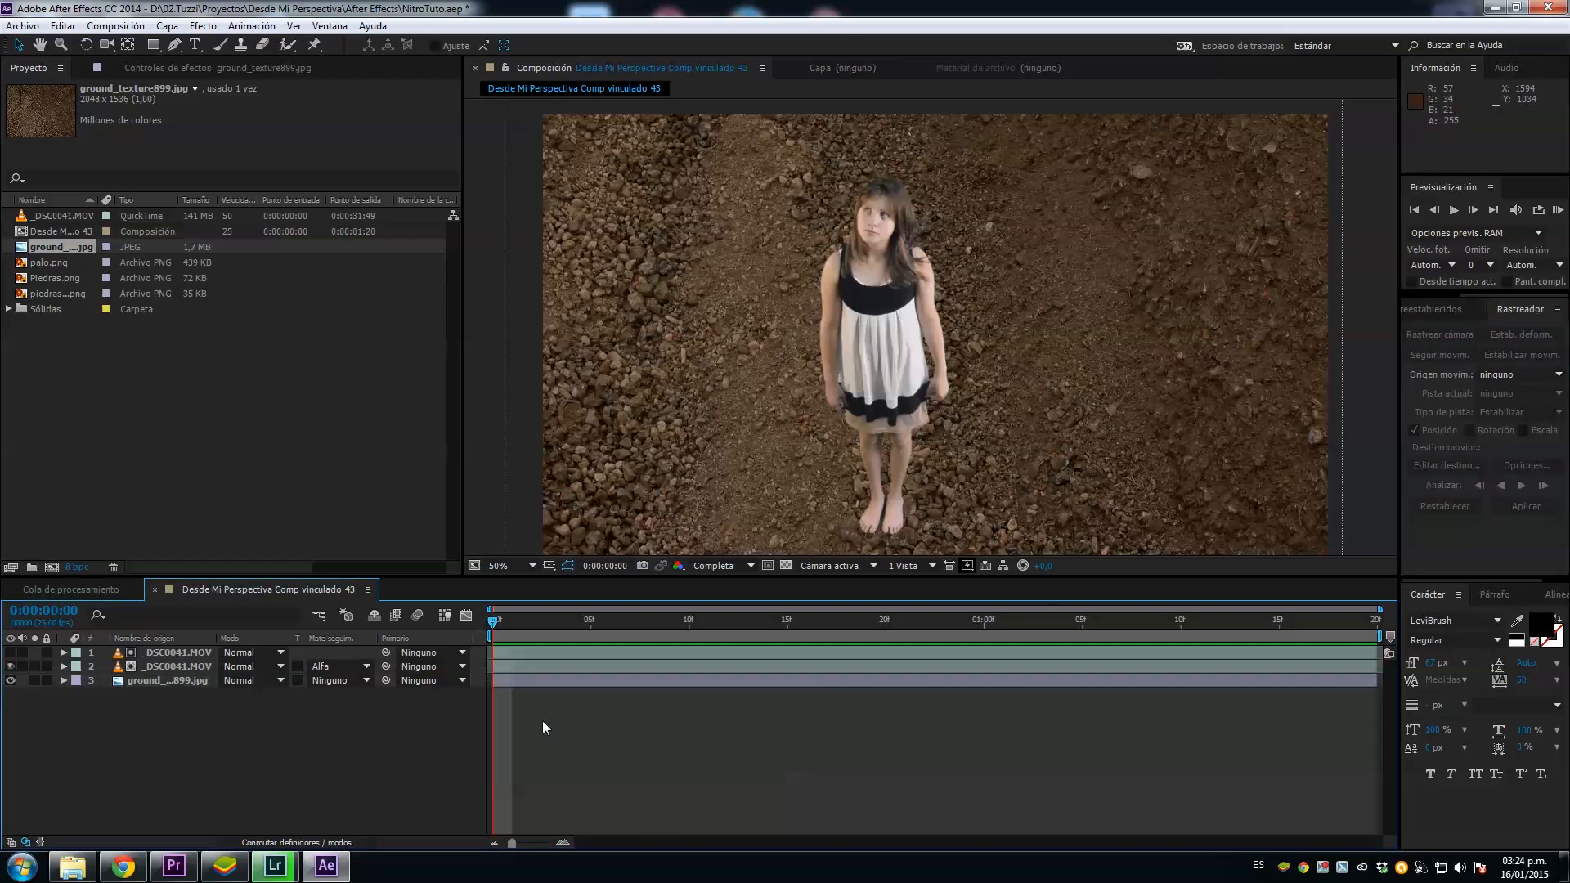
click(517, 682)
click(157, 666)
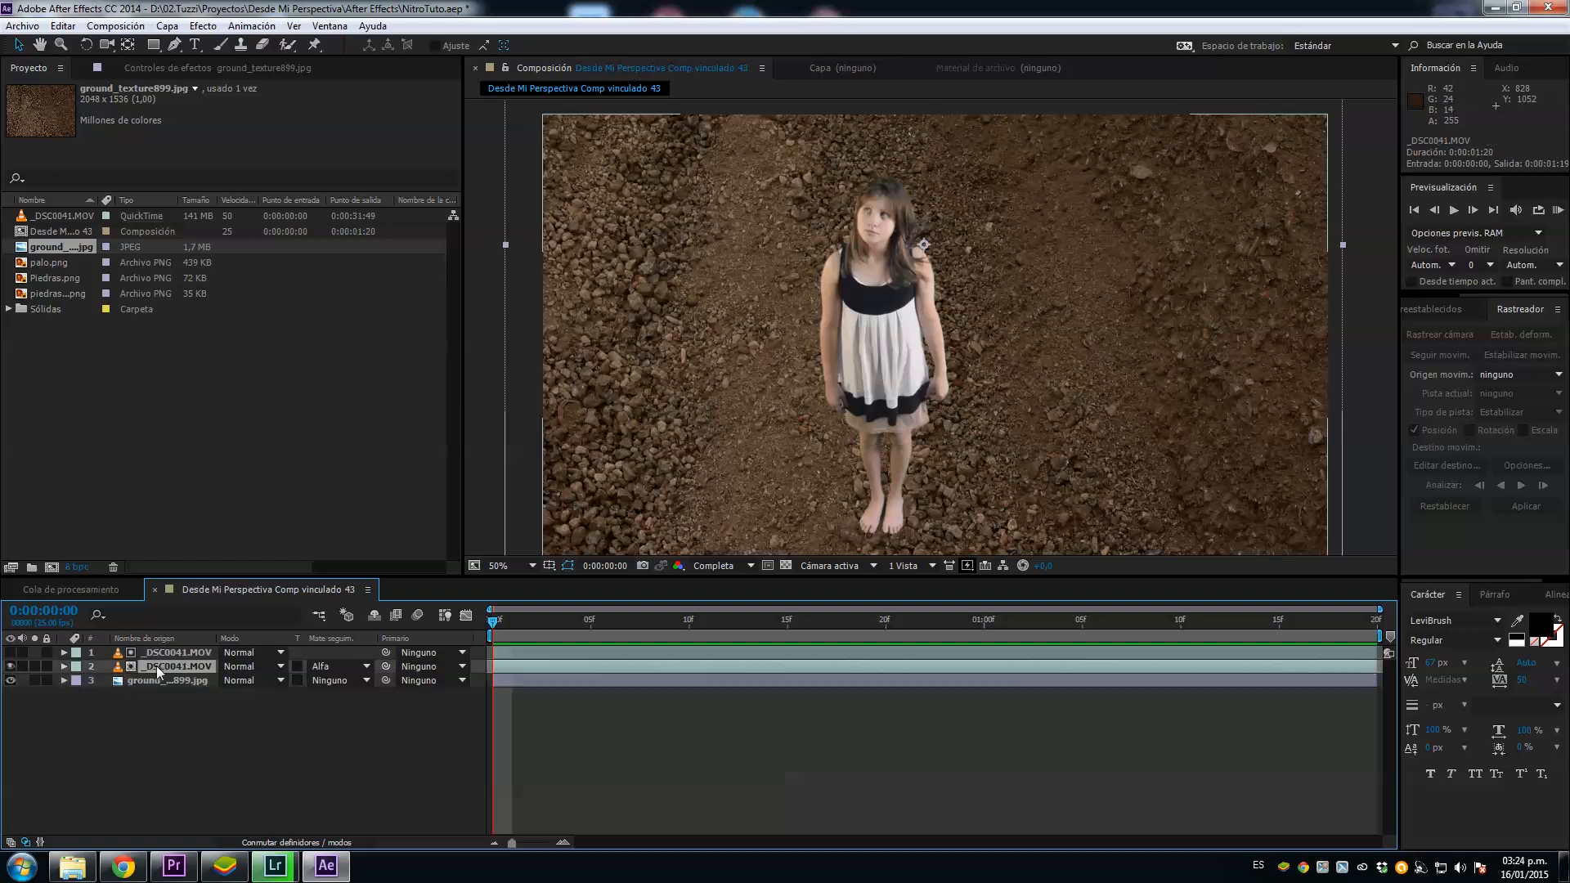
click(1459, 356)
Step: Place the track point on the girl's foot and analyze the clip forward
mouse_move(948, 314)
drag(945, 315, 1093, 413)
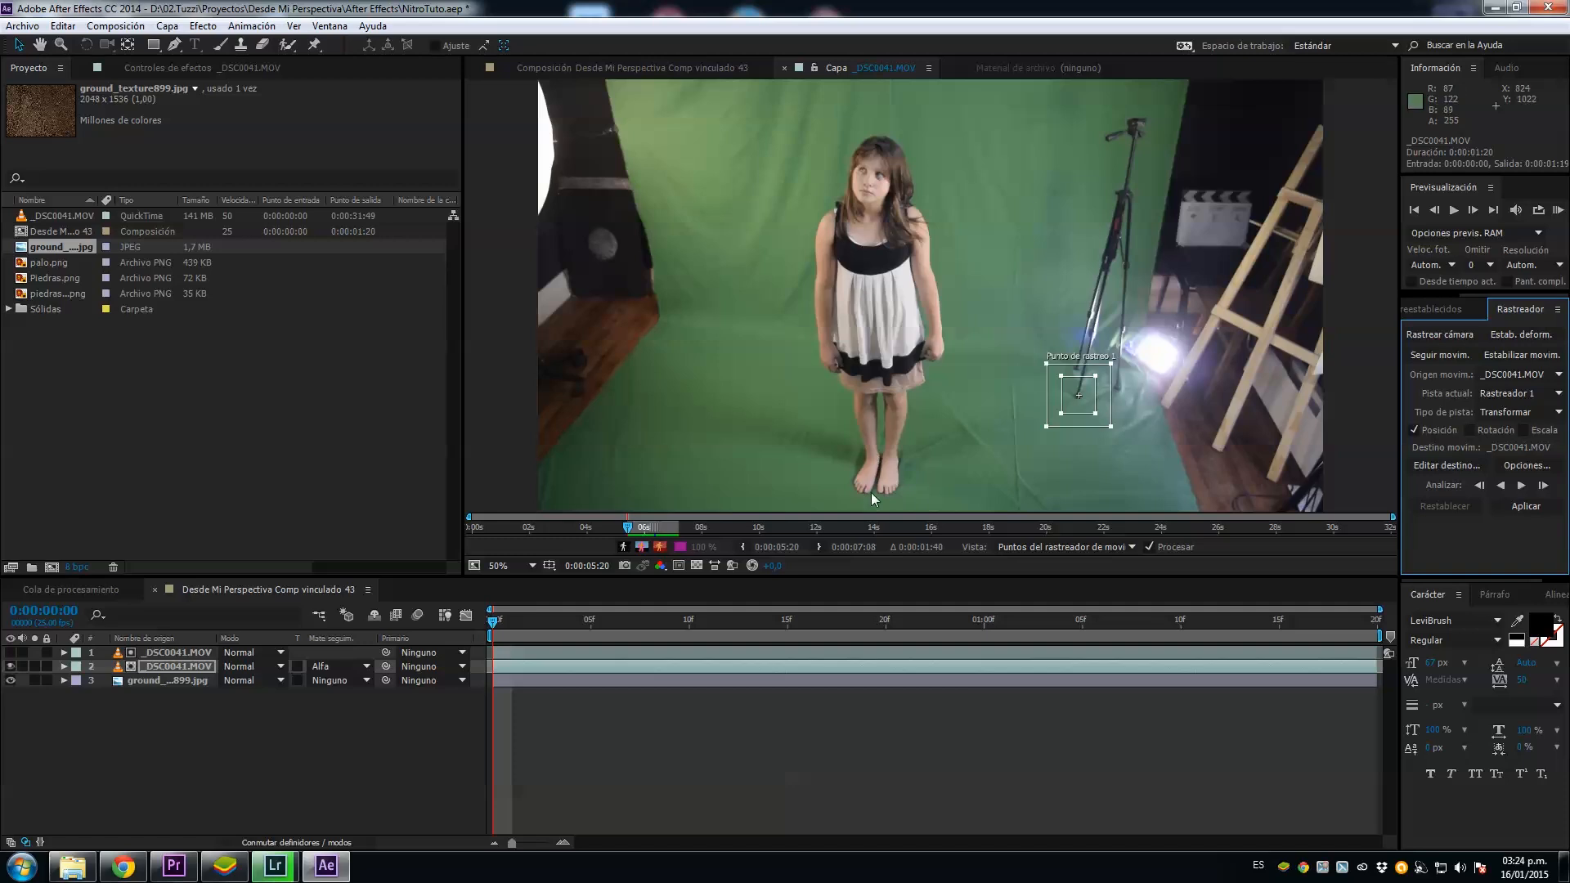
drag(1090, 402, 873, 488)
click(1522, 486)
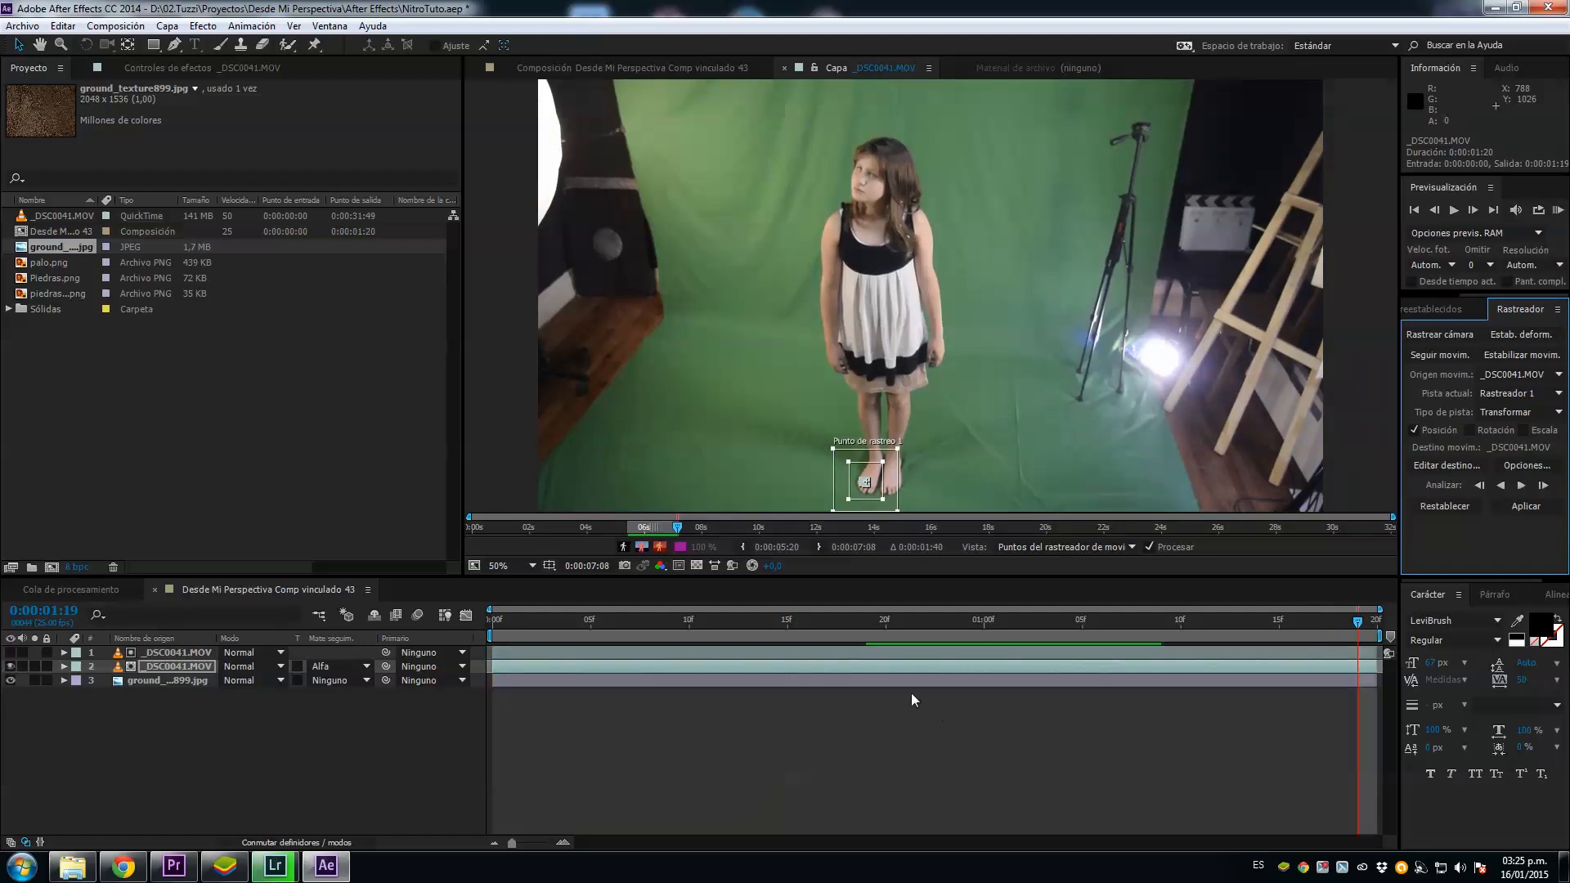
Step: Apply the tracked motion to ground_texture899.jpg in the X and Y dimensions and check the movement through the clip
click(1428, 465)
click(892, 411)
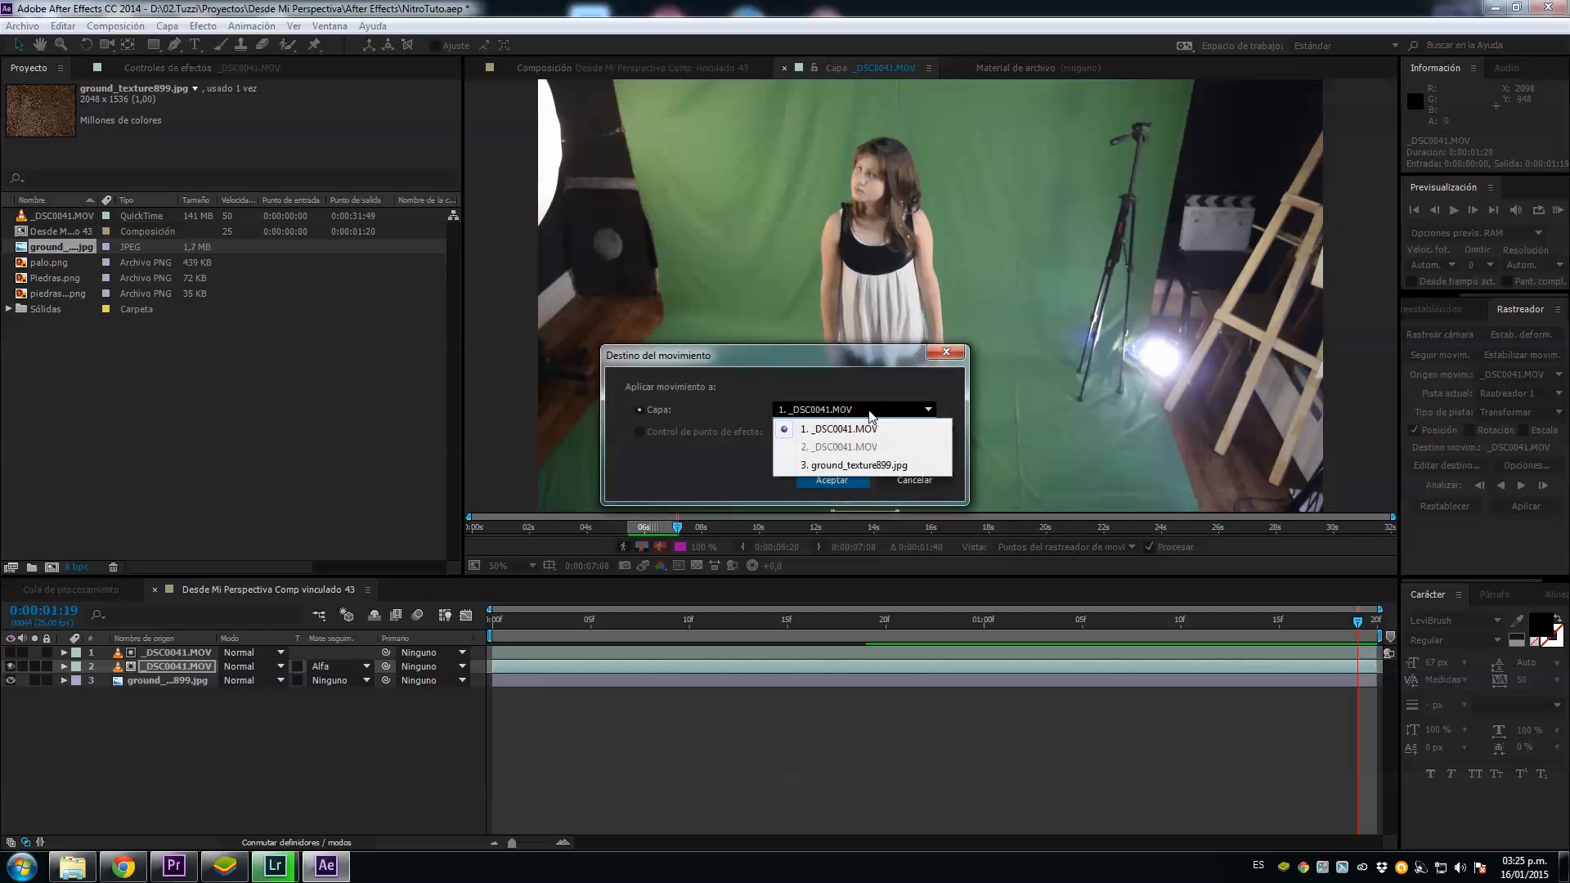
click(859, 466)
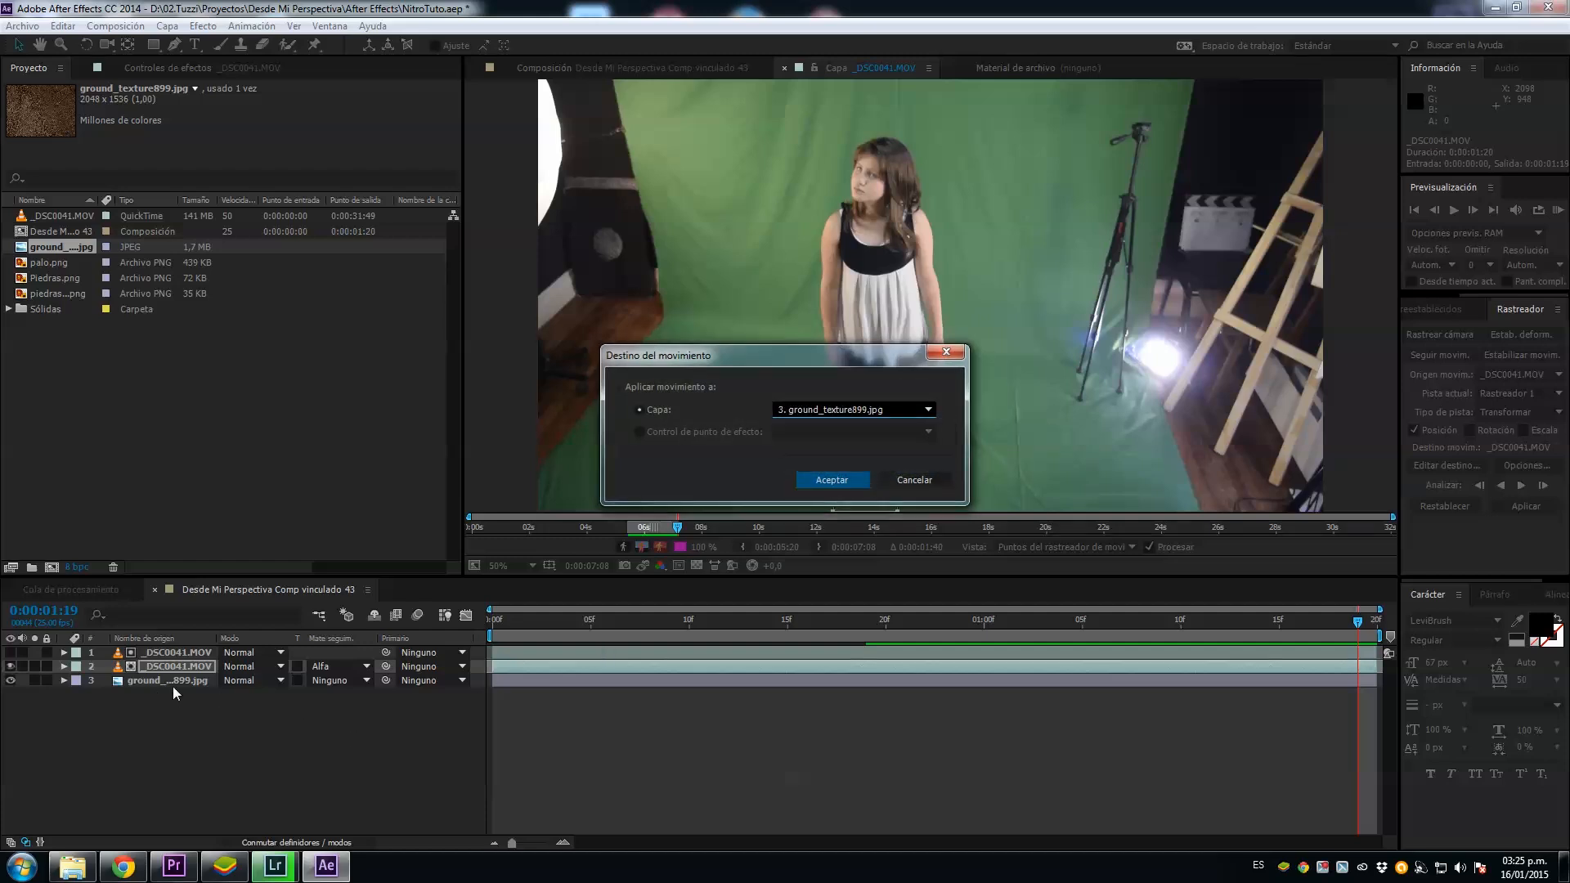
click(831, 480)
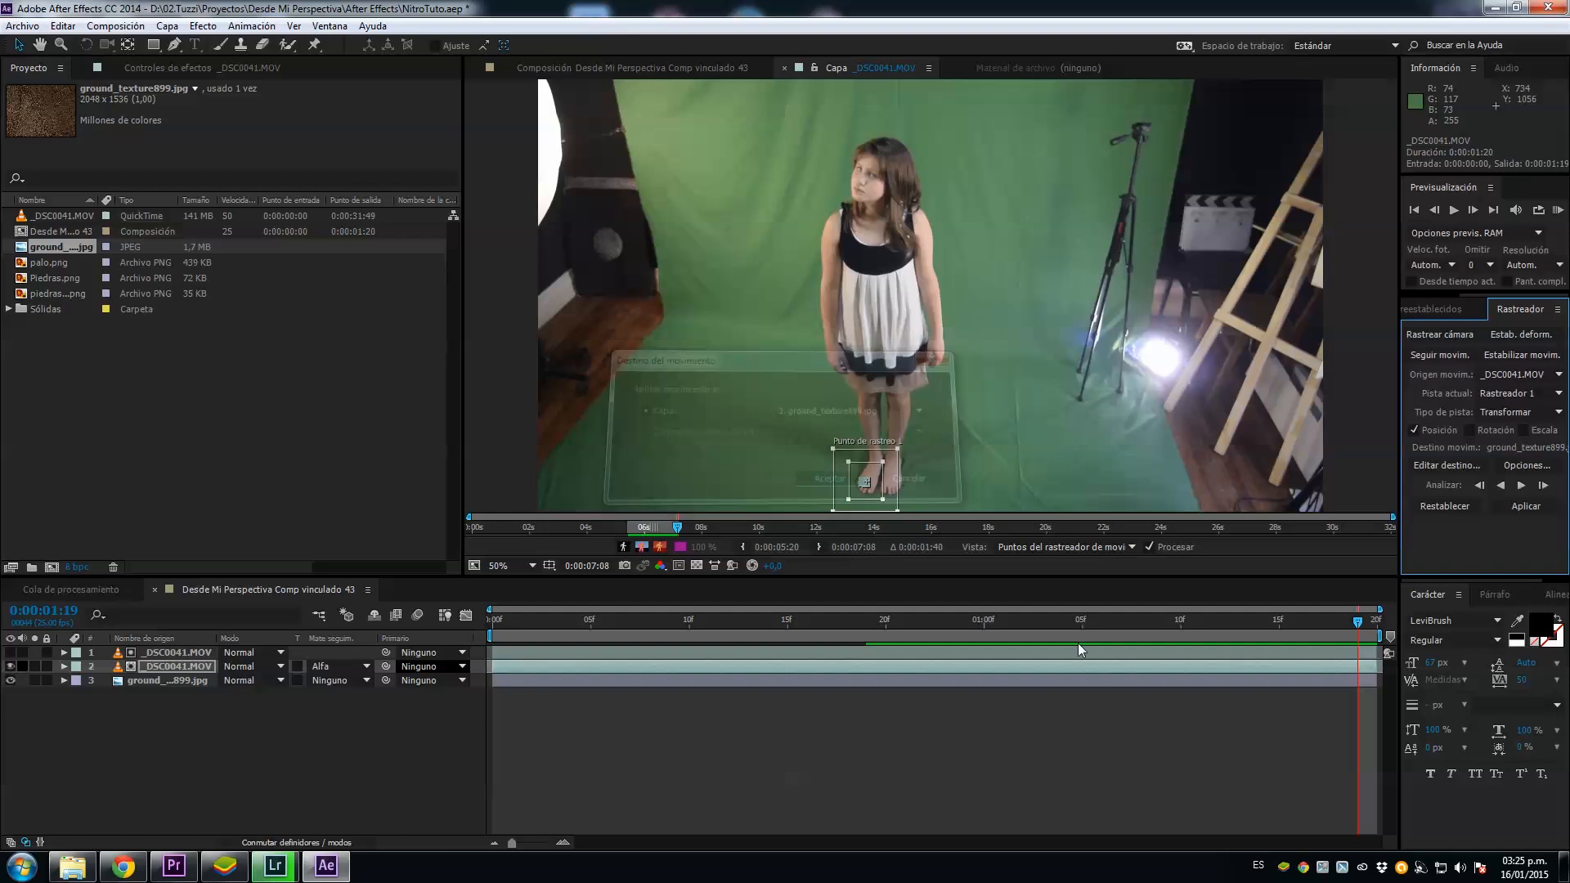
click(1542, 511)
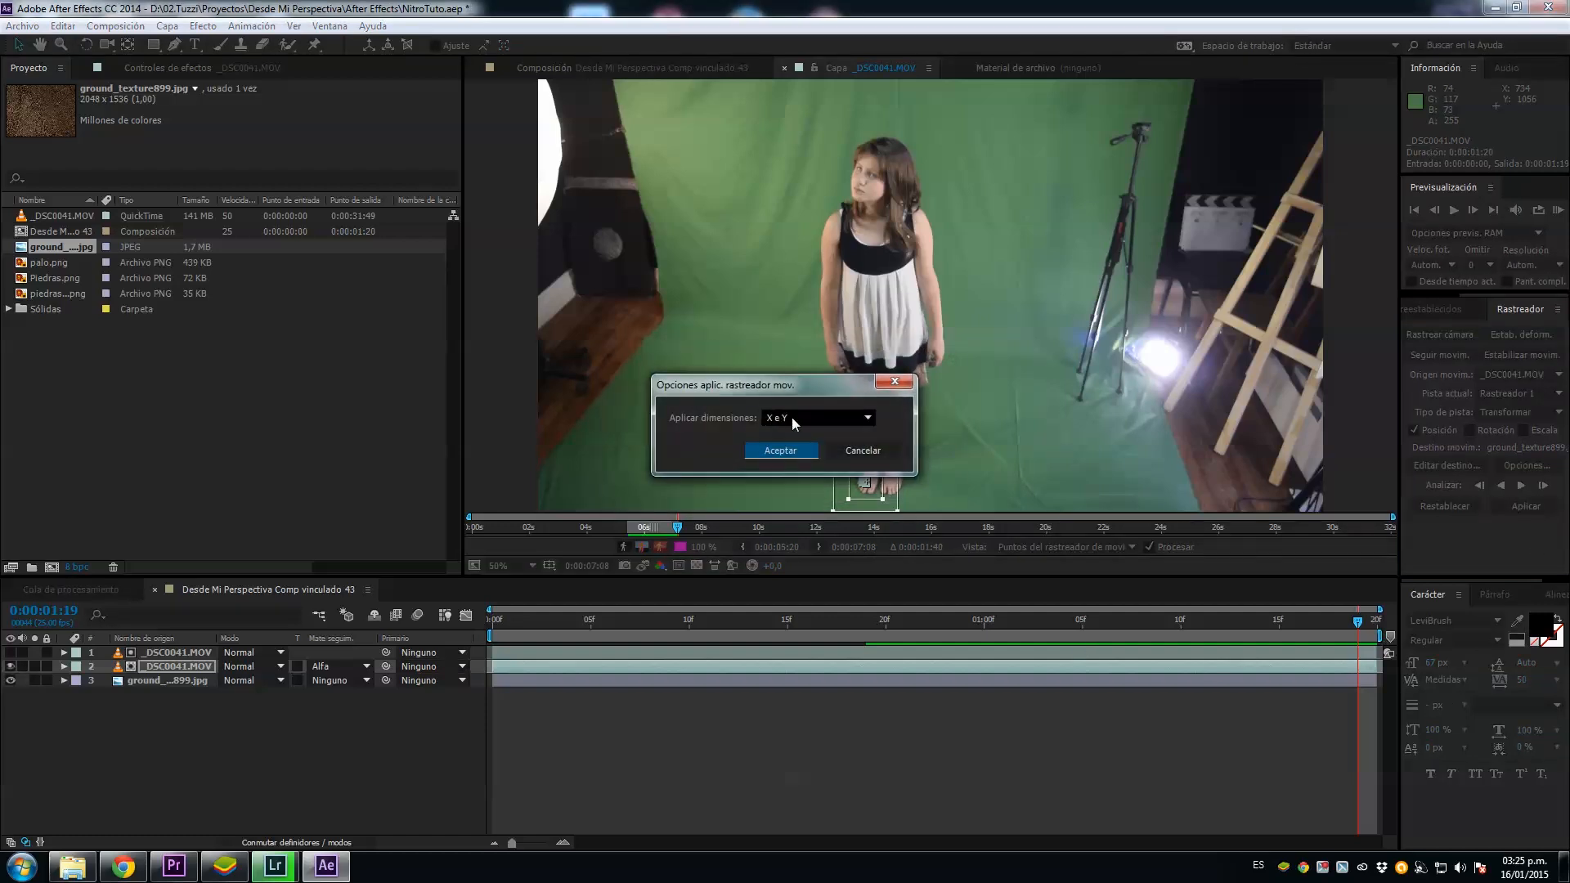
click(781, 450)
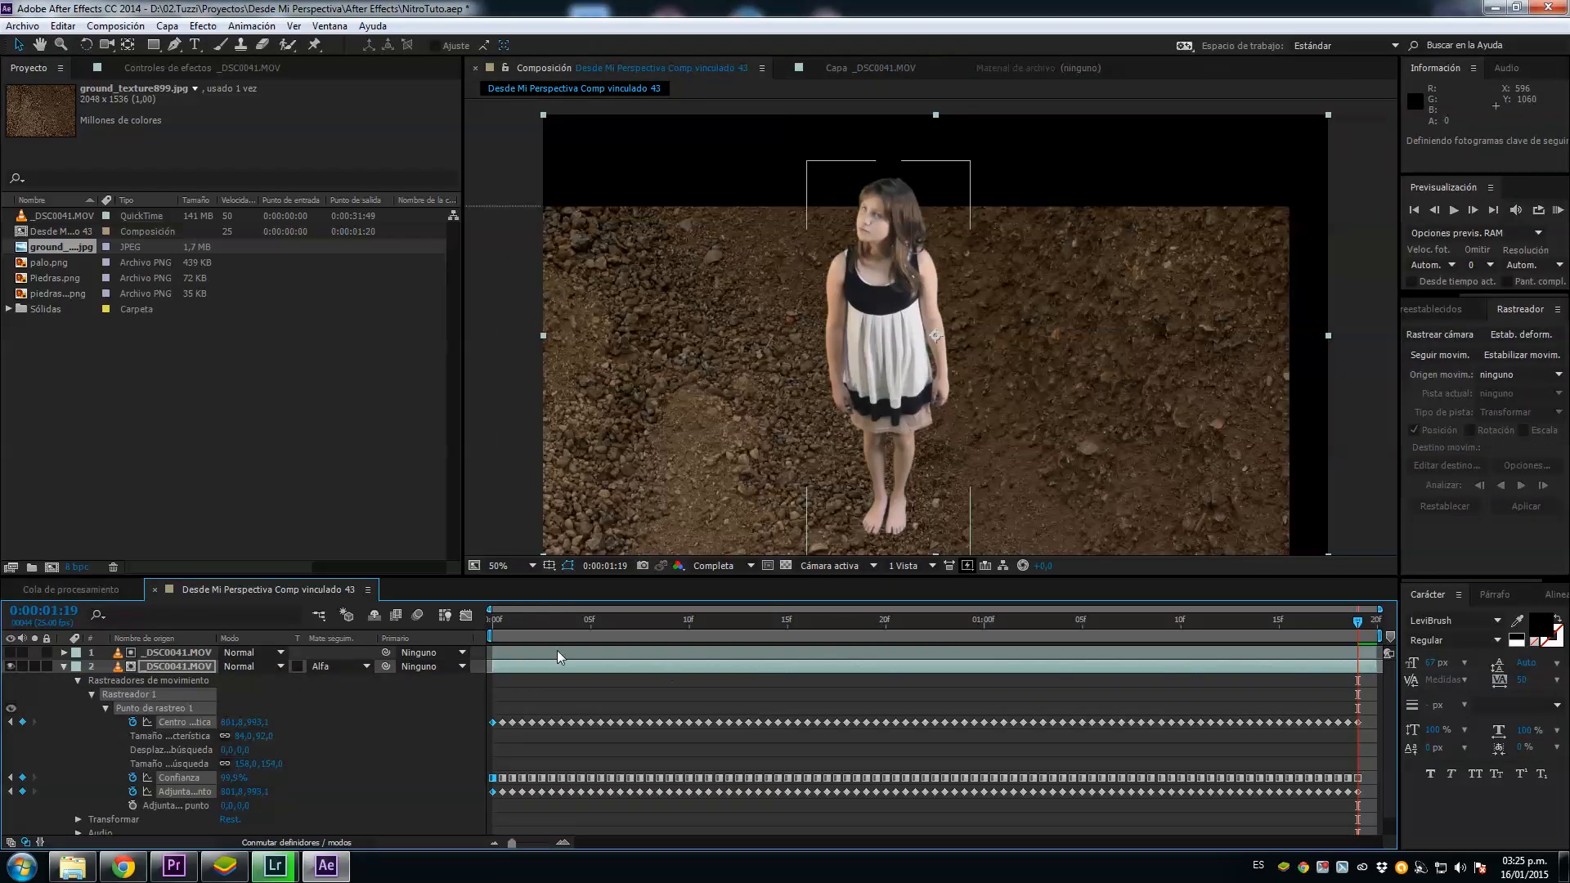
drag(495, 620, 1372, 623)
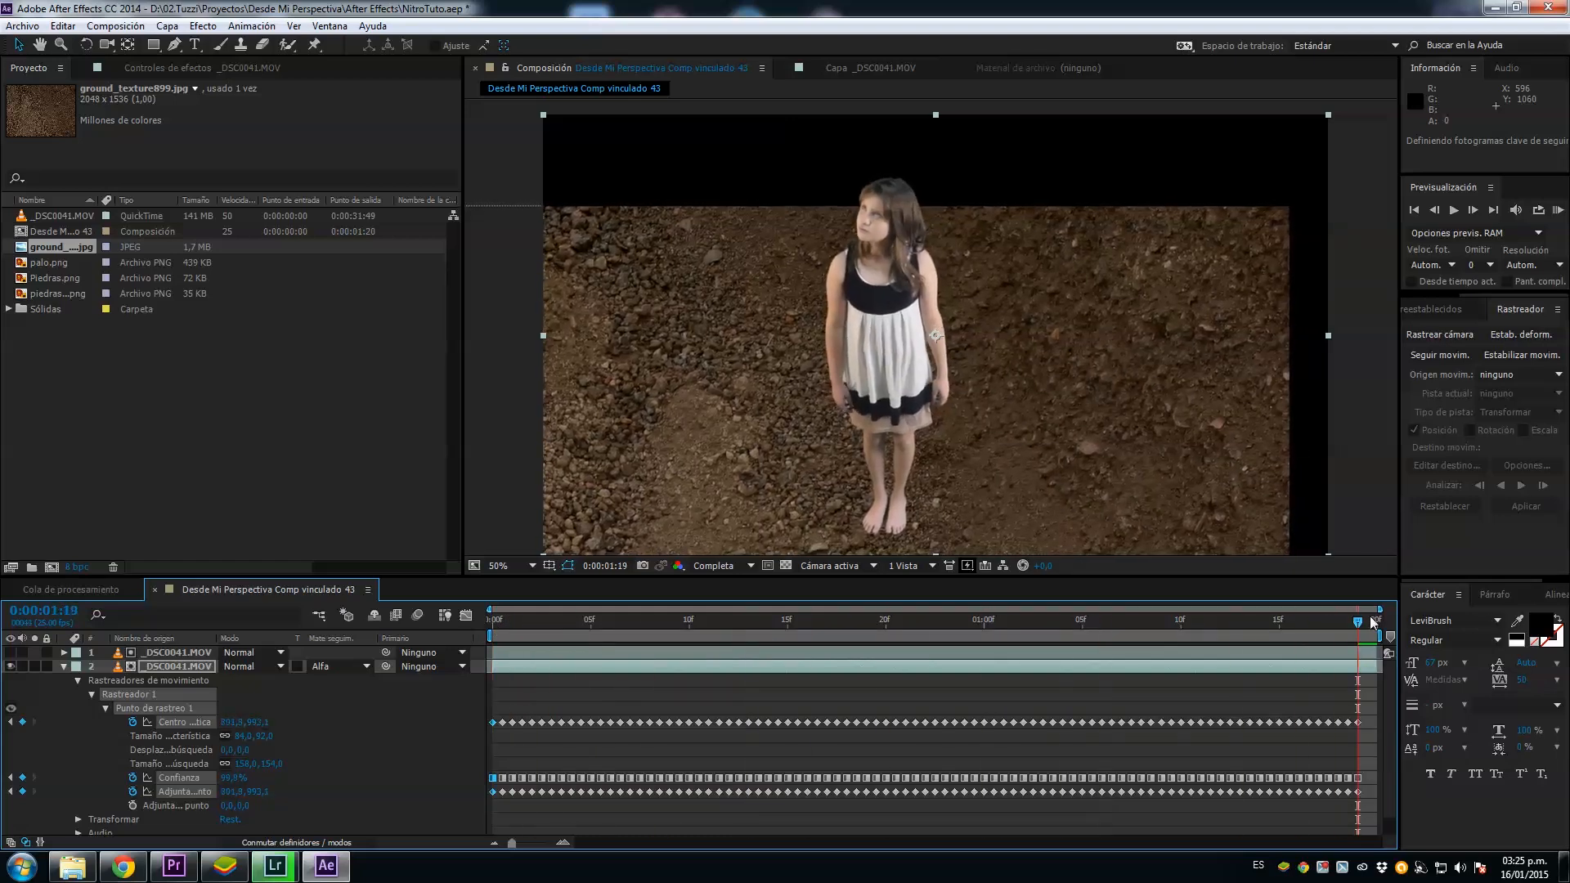
drag(1166, 625, 484, 655)
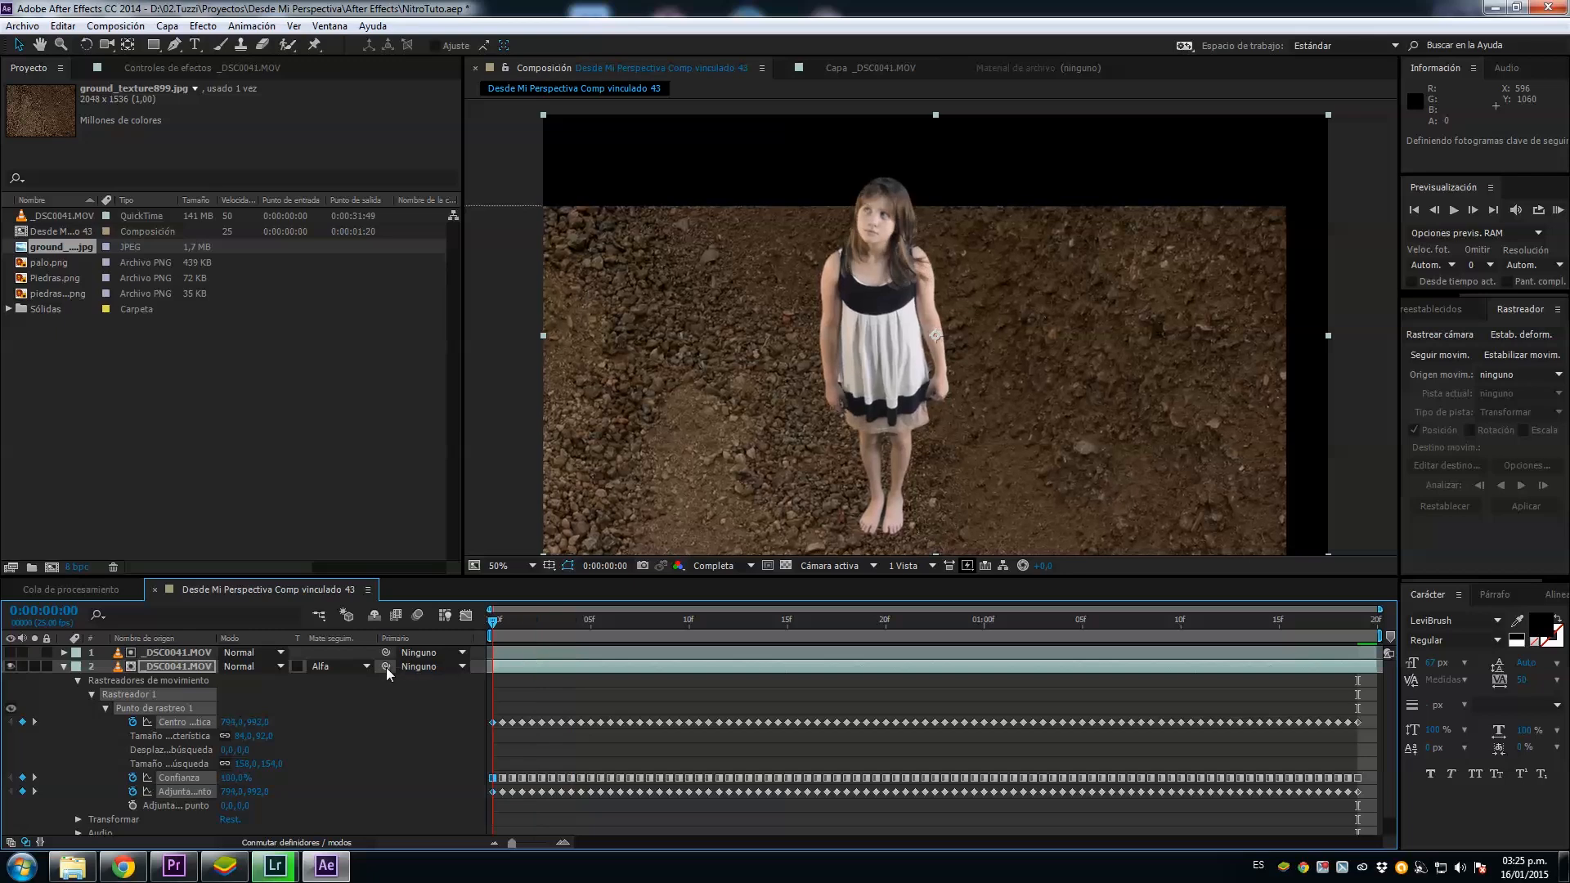
Step: Set the ground texture's anchor point to about 872, 1426 so it fills the frame while keeping its tracked position keyframes
click(65, 667)
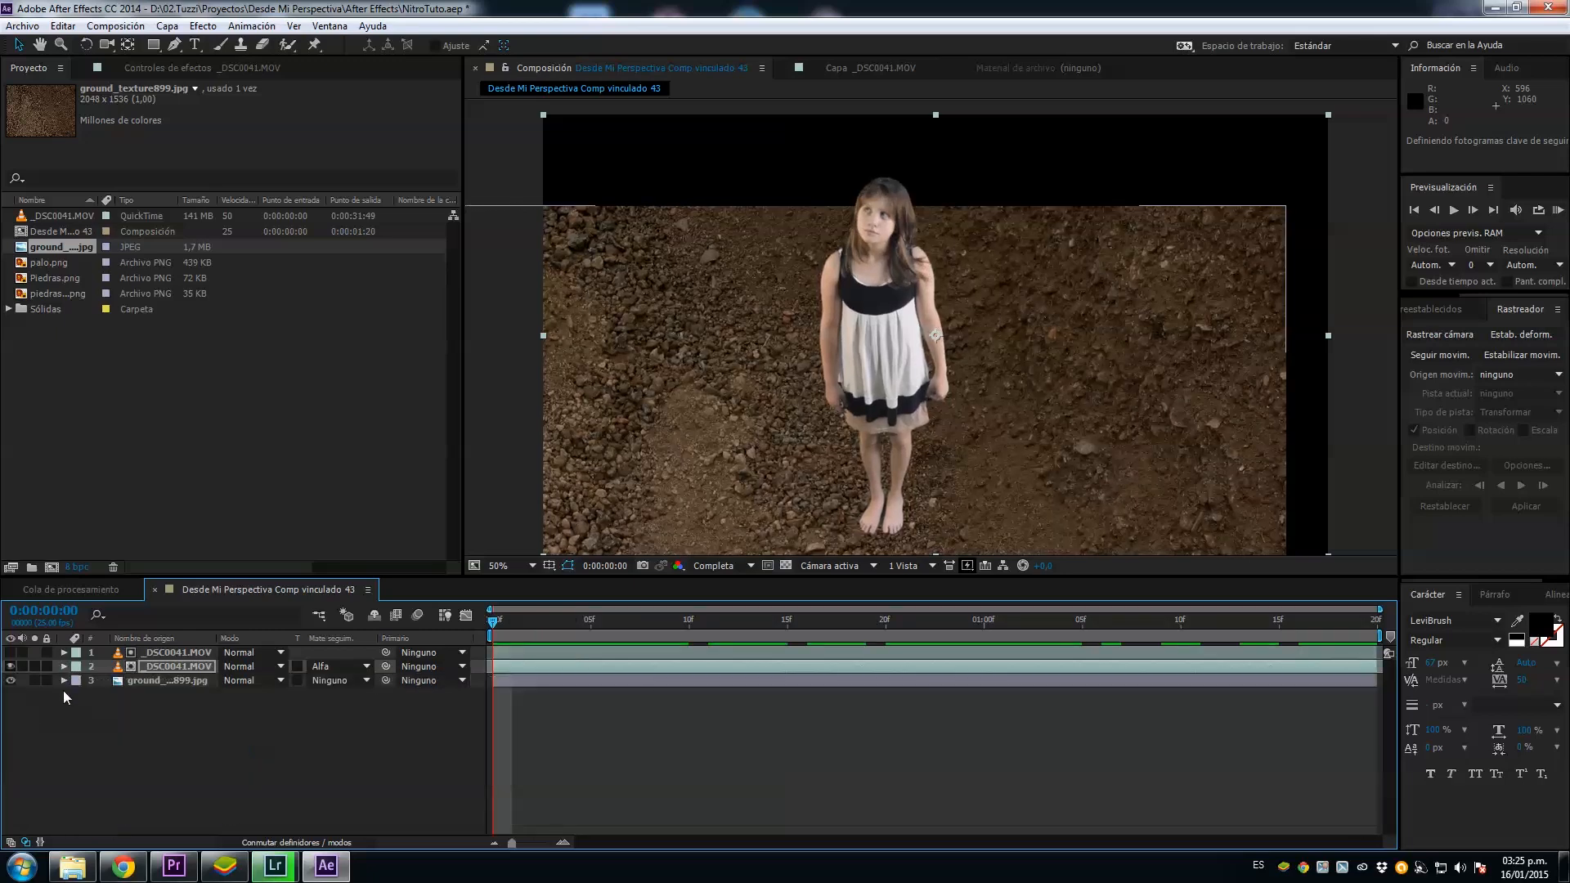
click(66, 680)
click(75, 693)
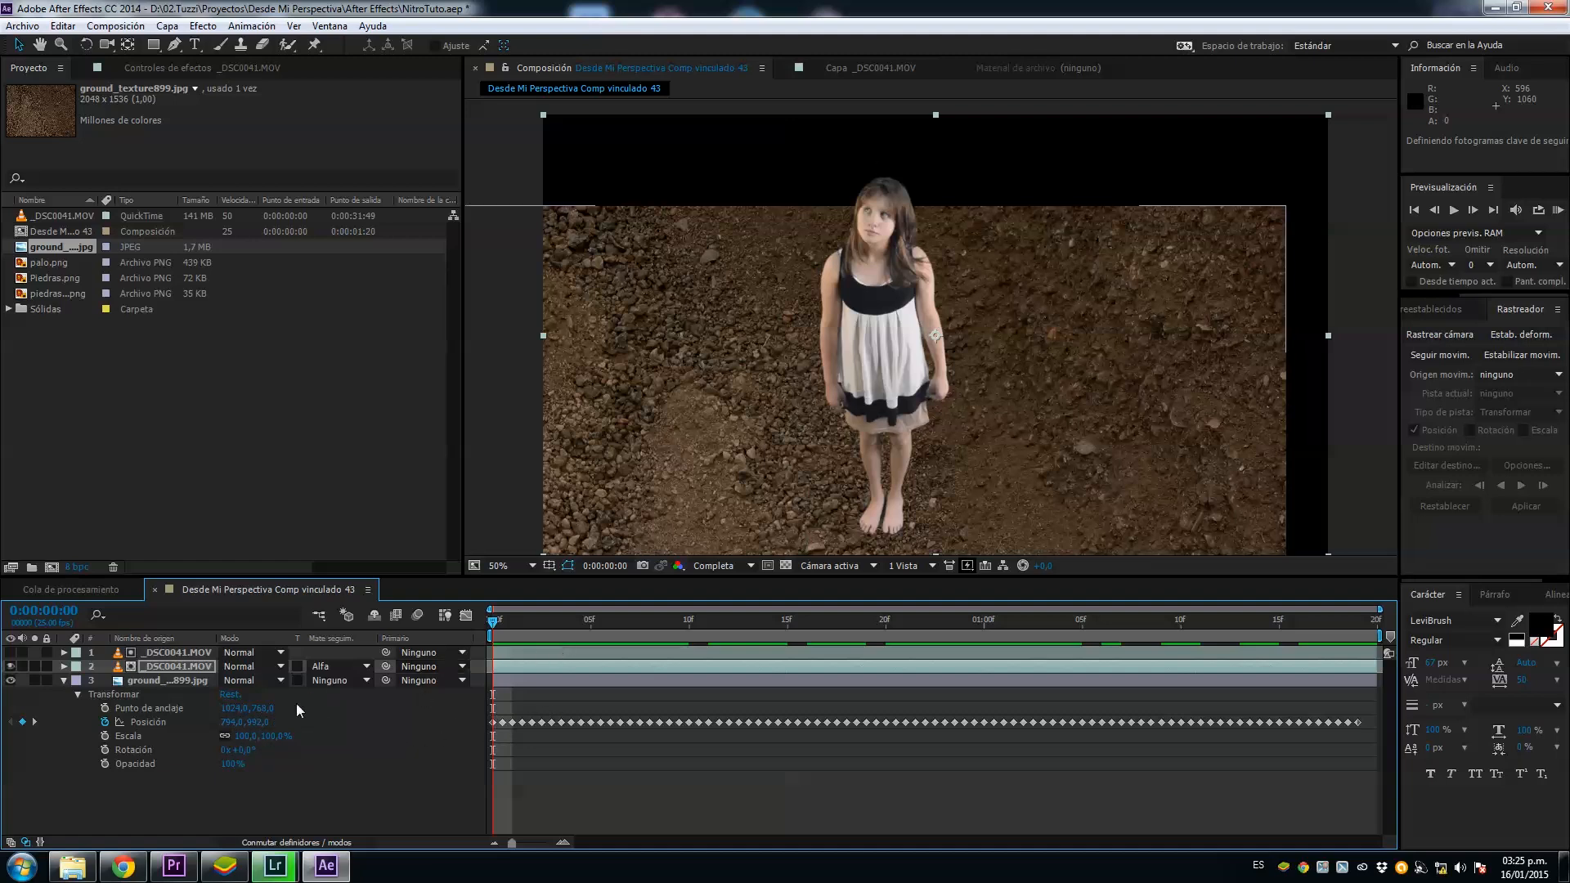
drag(239, 717, 131, 730)
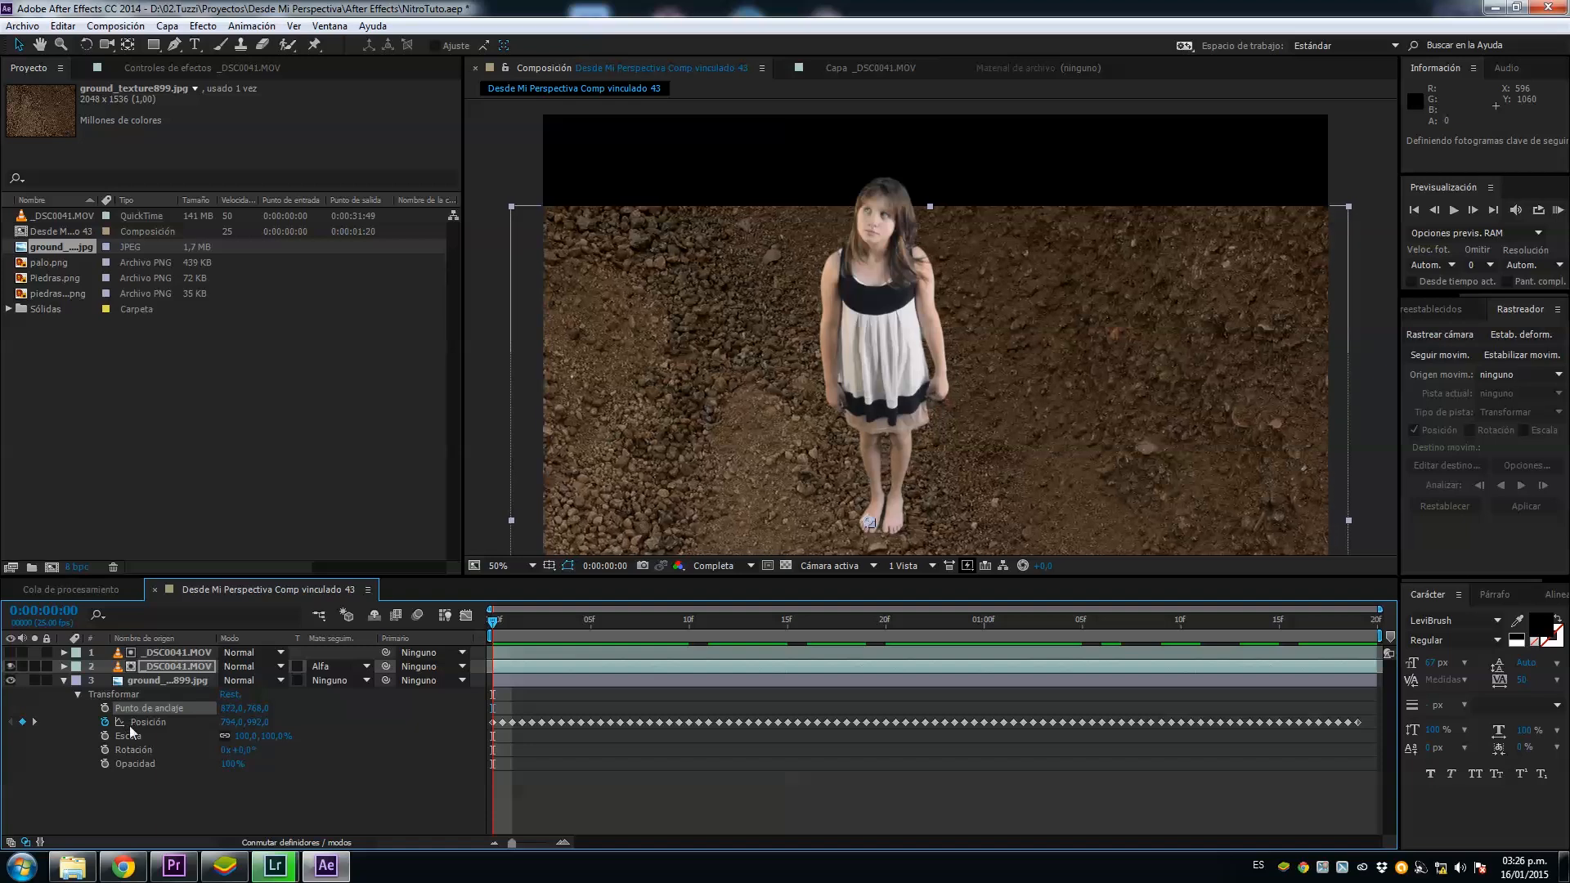
drag(249, 709, 1257, 245)
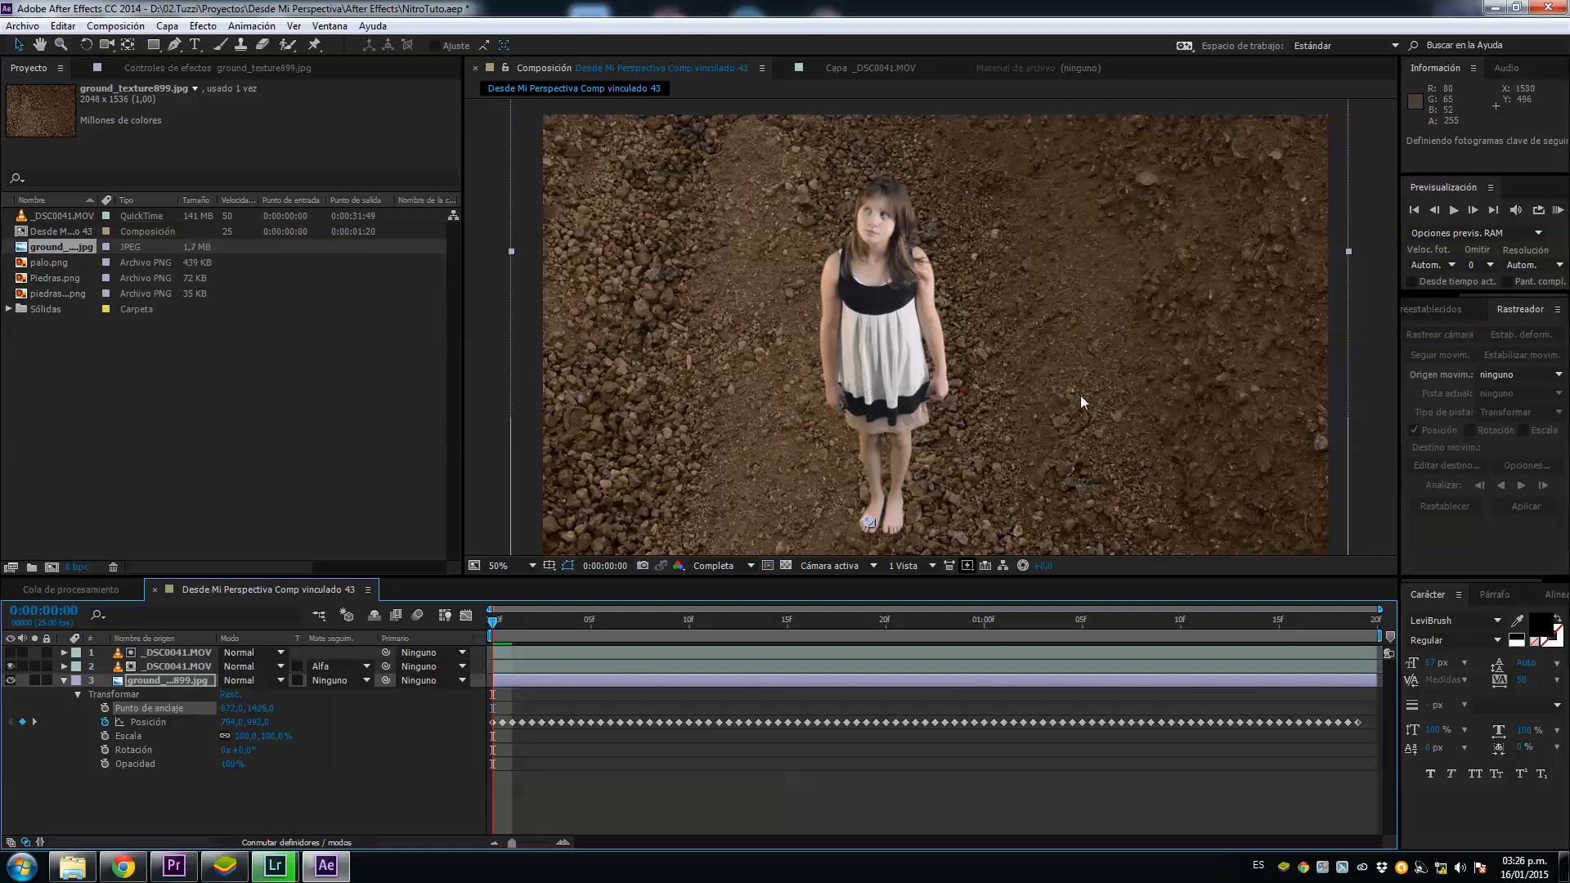
drag(499, 627, 347, 685)
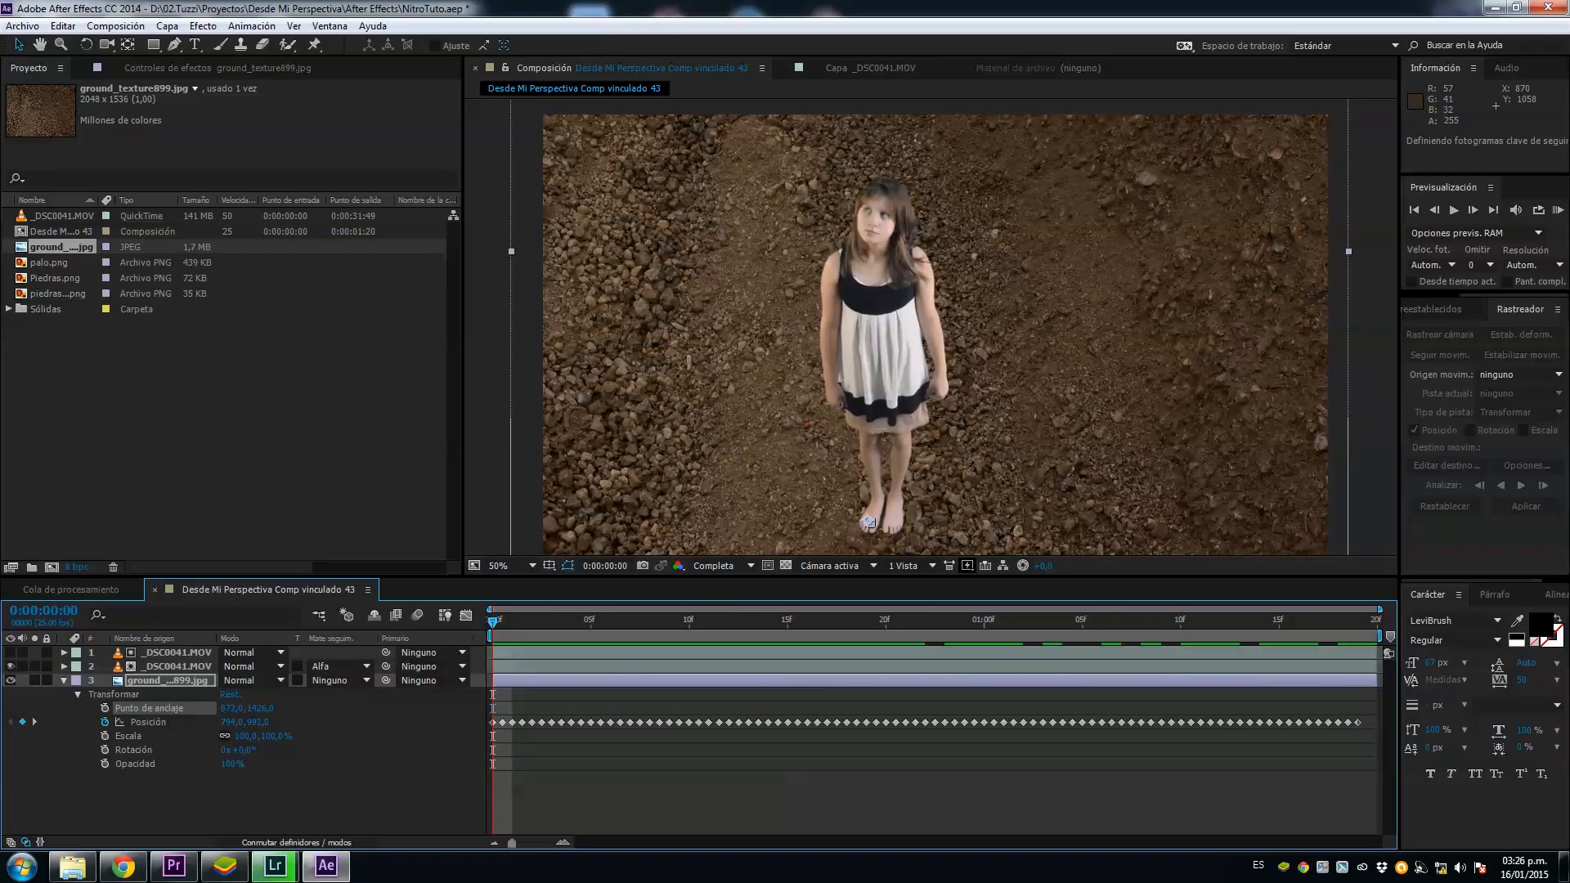
Step: Add Piedras.png to the composition as the topmost layer, above the girl
click(1442, 309)
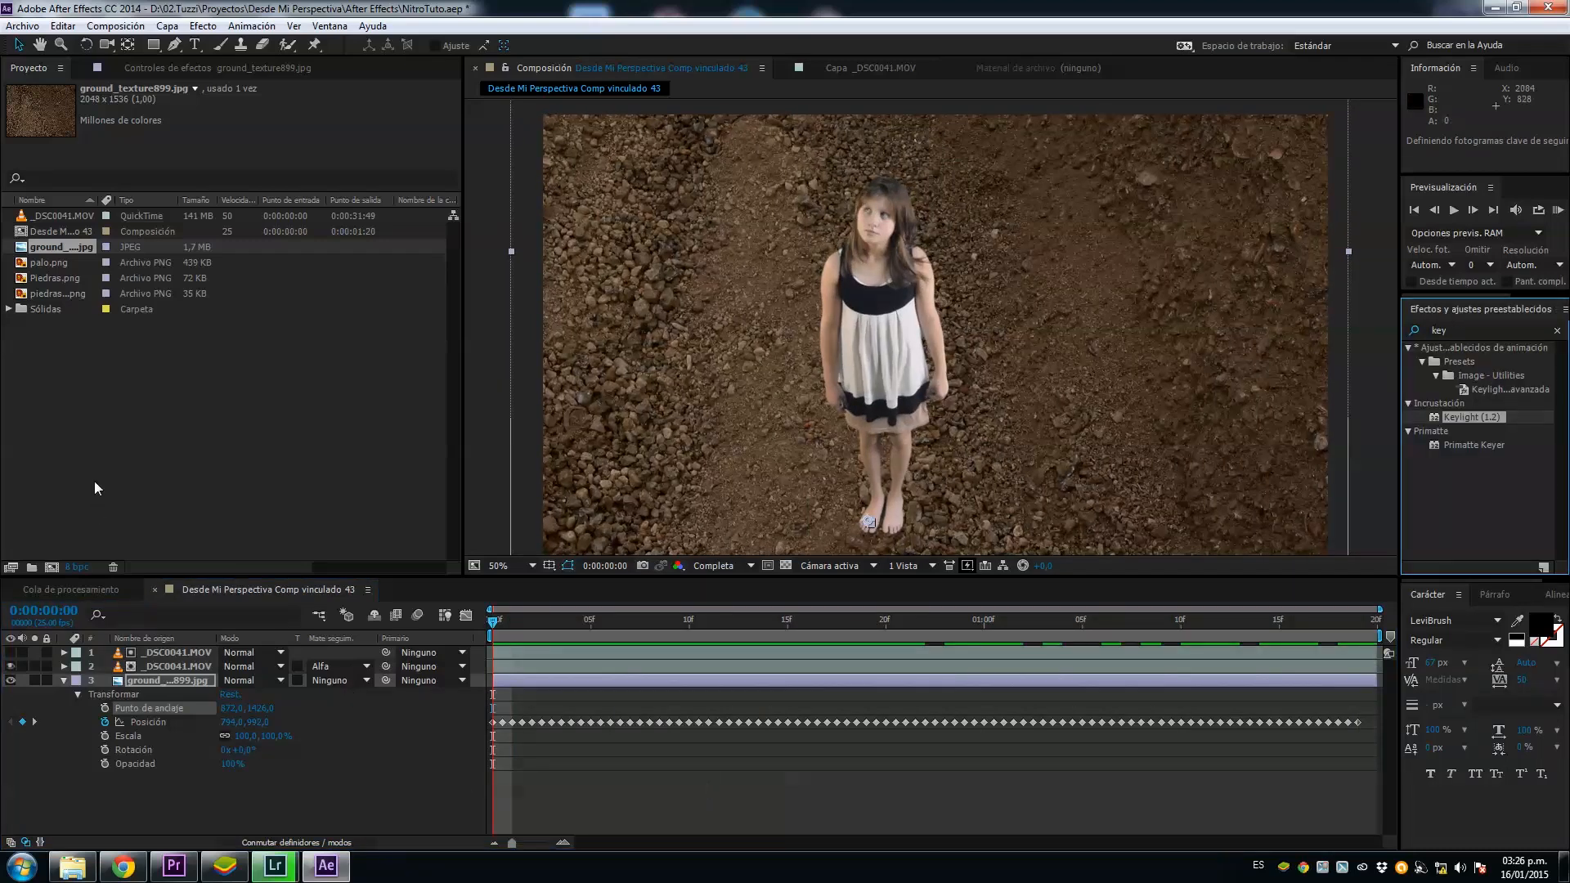
click(58, 283)
drag(59, 283, 915, 282)
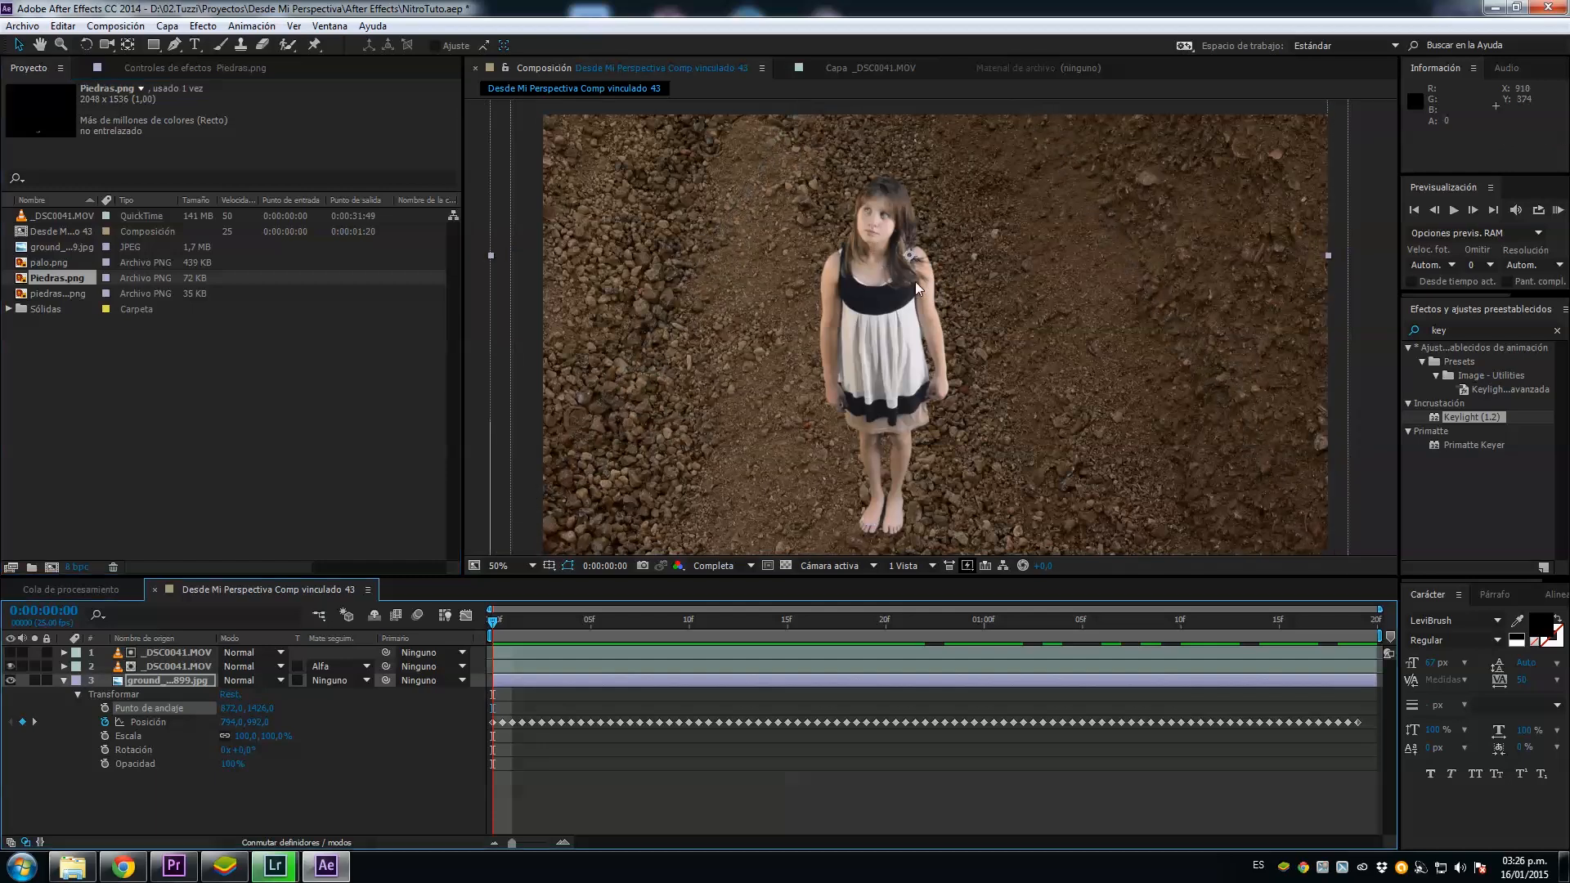
scroll(801, 363, down, 3)
scroll(801, 364, up, 1)
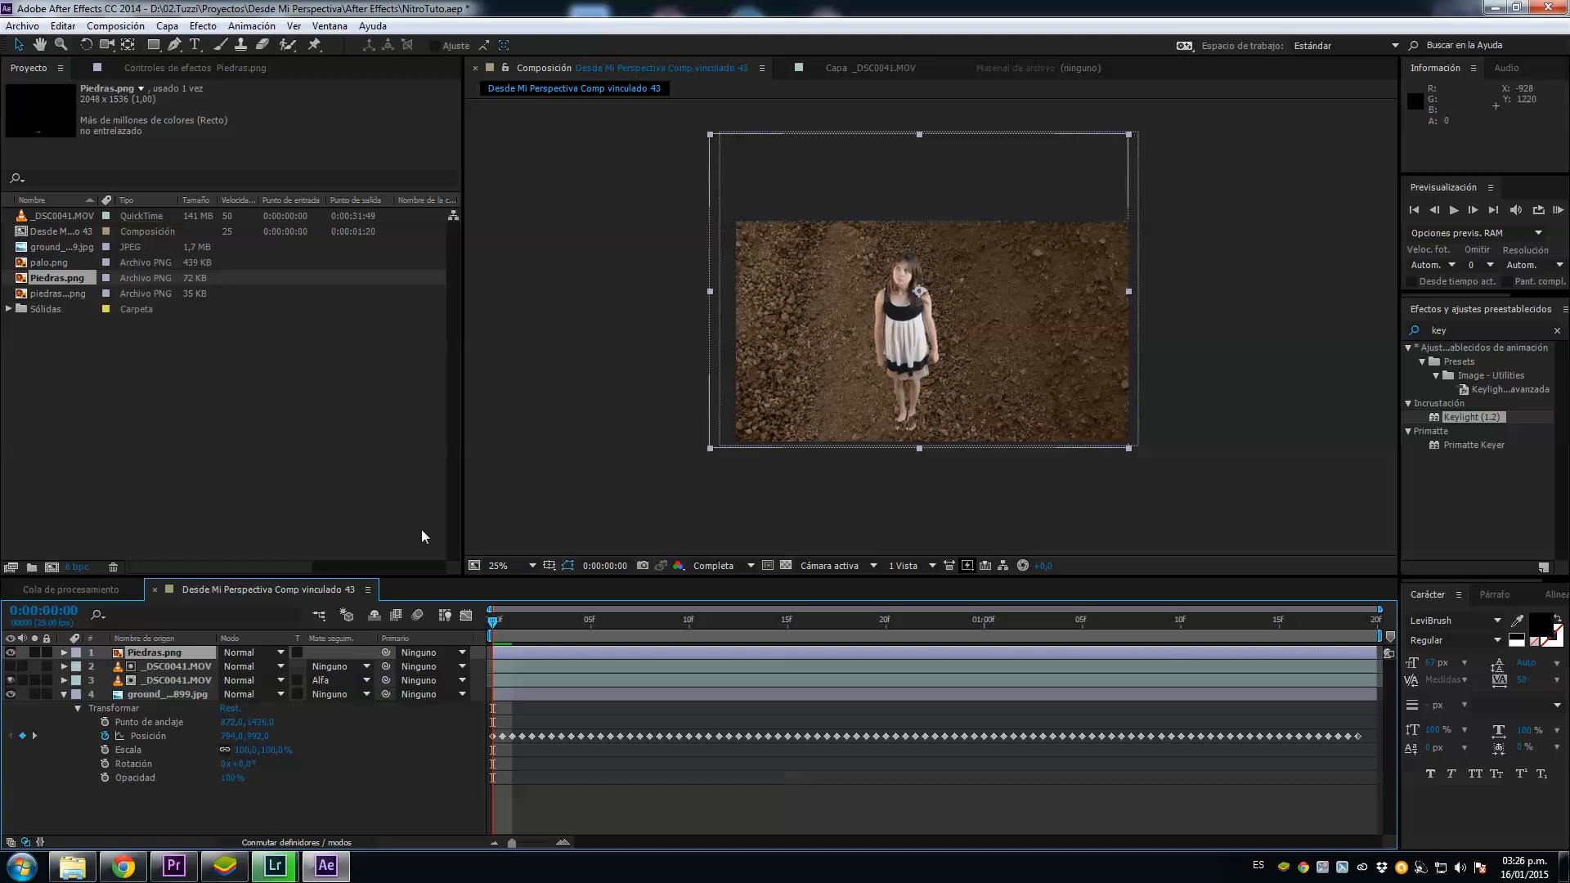
Step: Copy the ground texture's transform properties onto the Piedras.png layer and check the stones' alignment through the clip
click(150, 739)
click(160, 654)
click(130, 713)
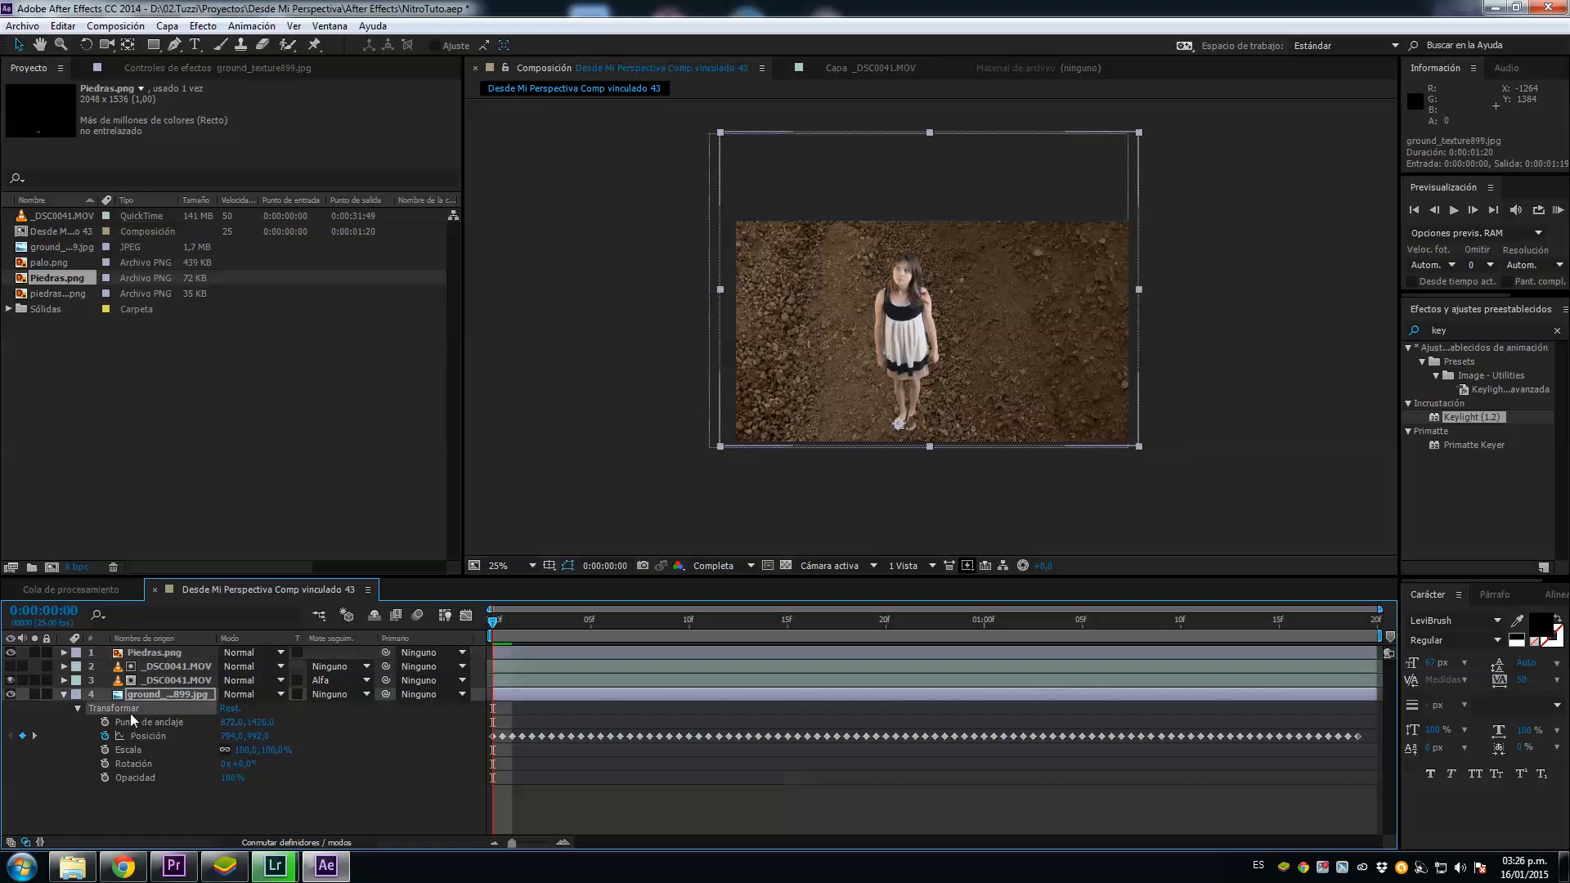
click(148, 654)
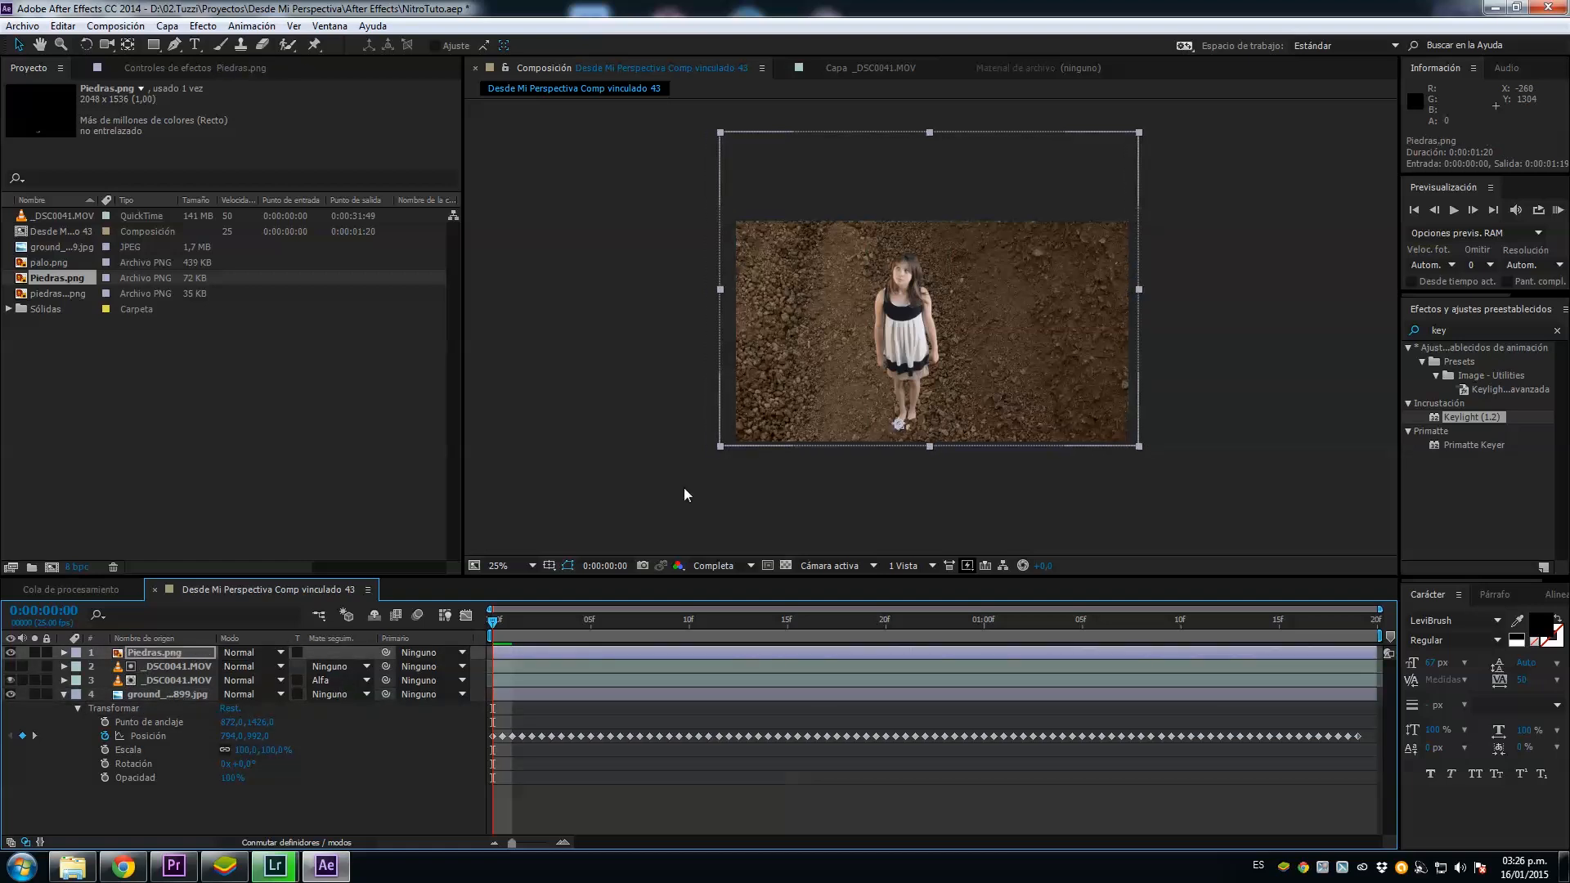
key(period)
drag(494, 628, 708, 629)
drag(587, 636, 494, 634)
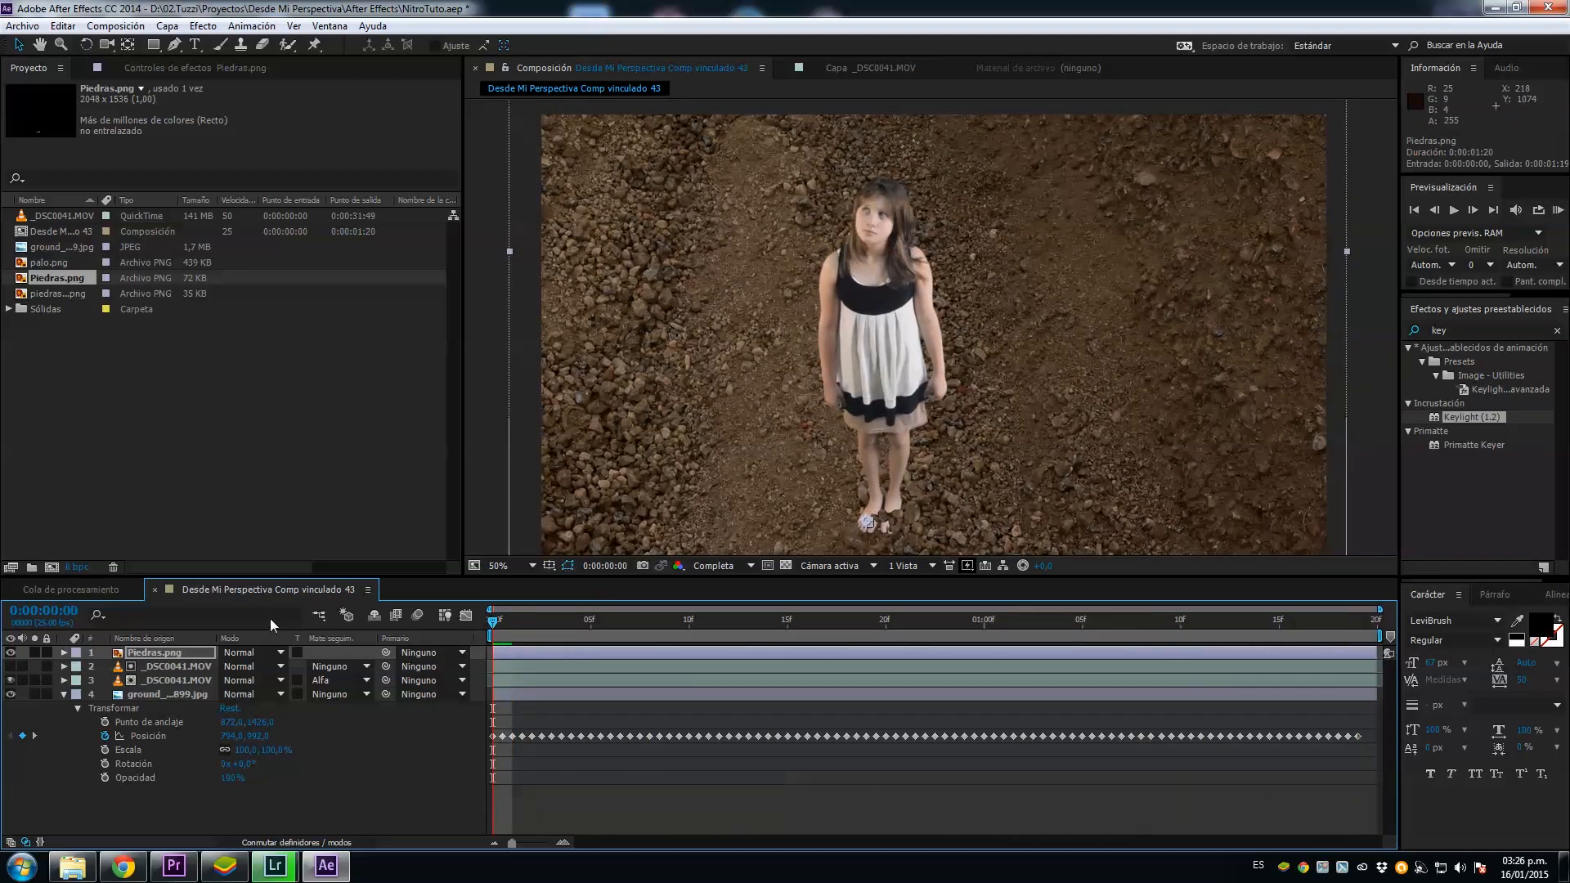
key(comma)
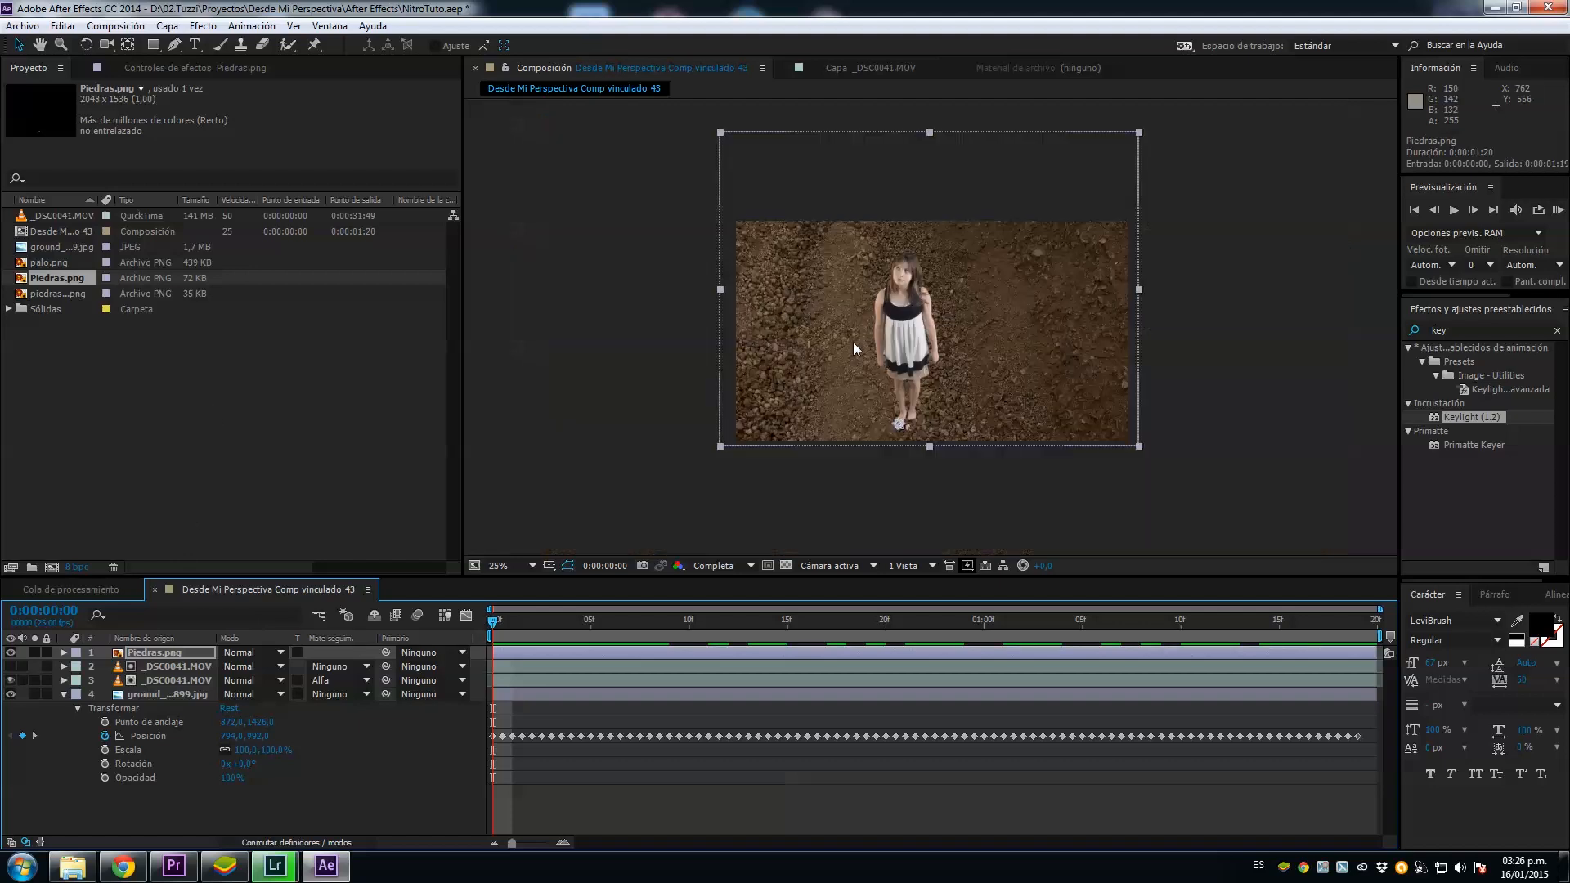
click(76, 291)
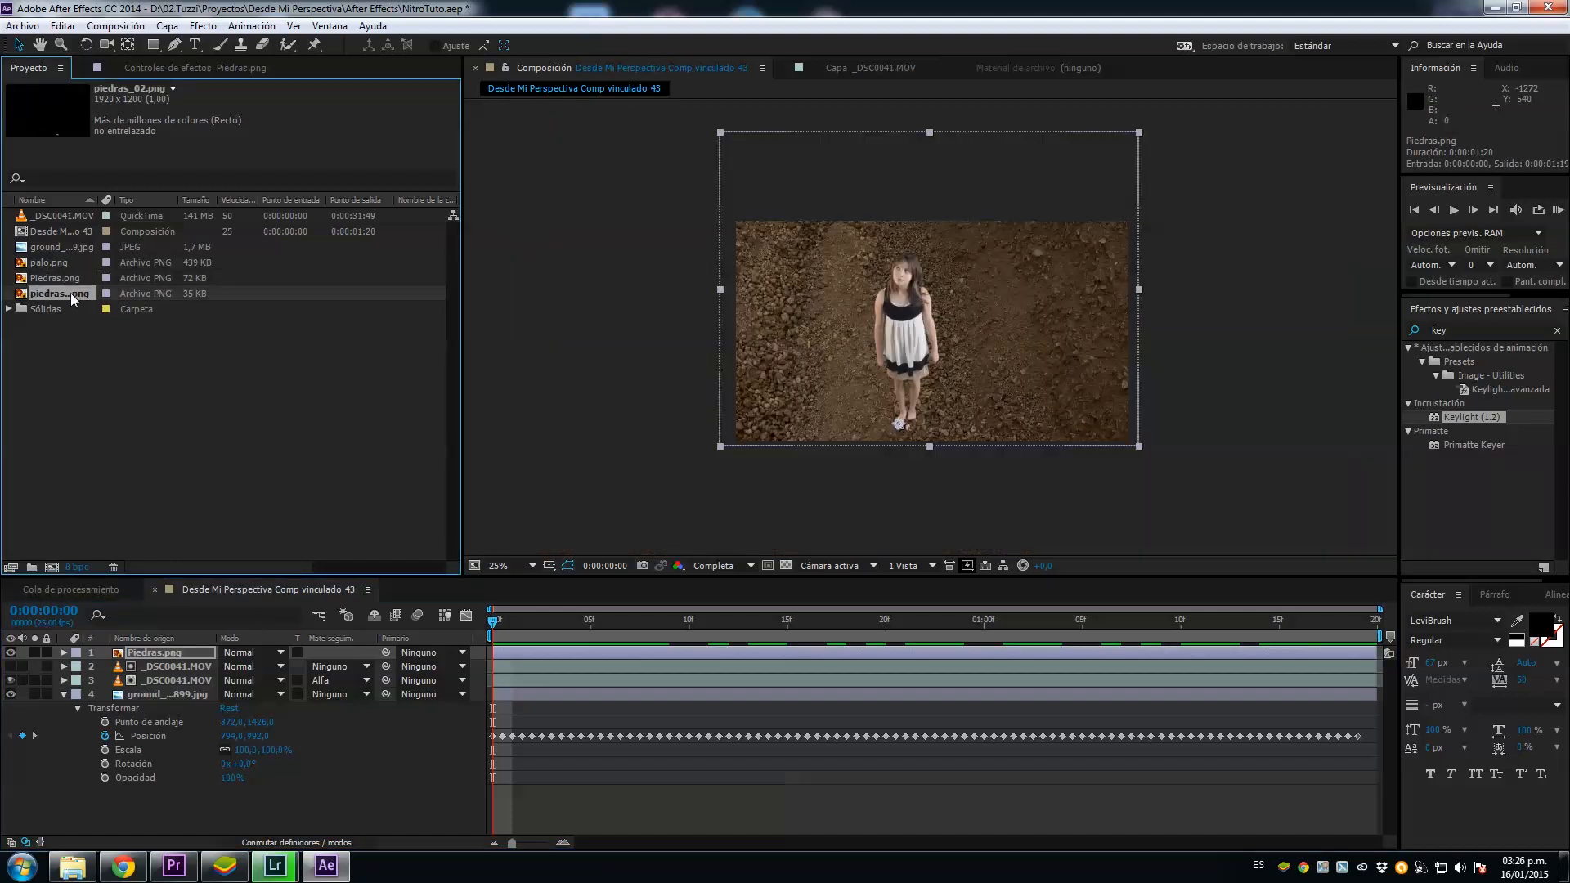
key(period)
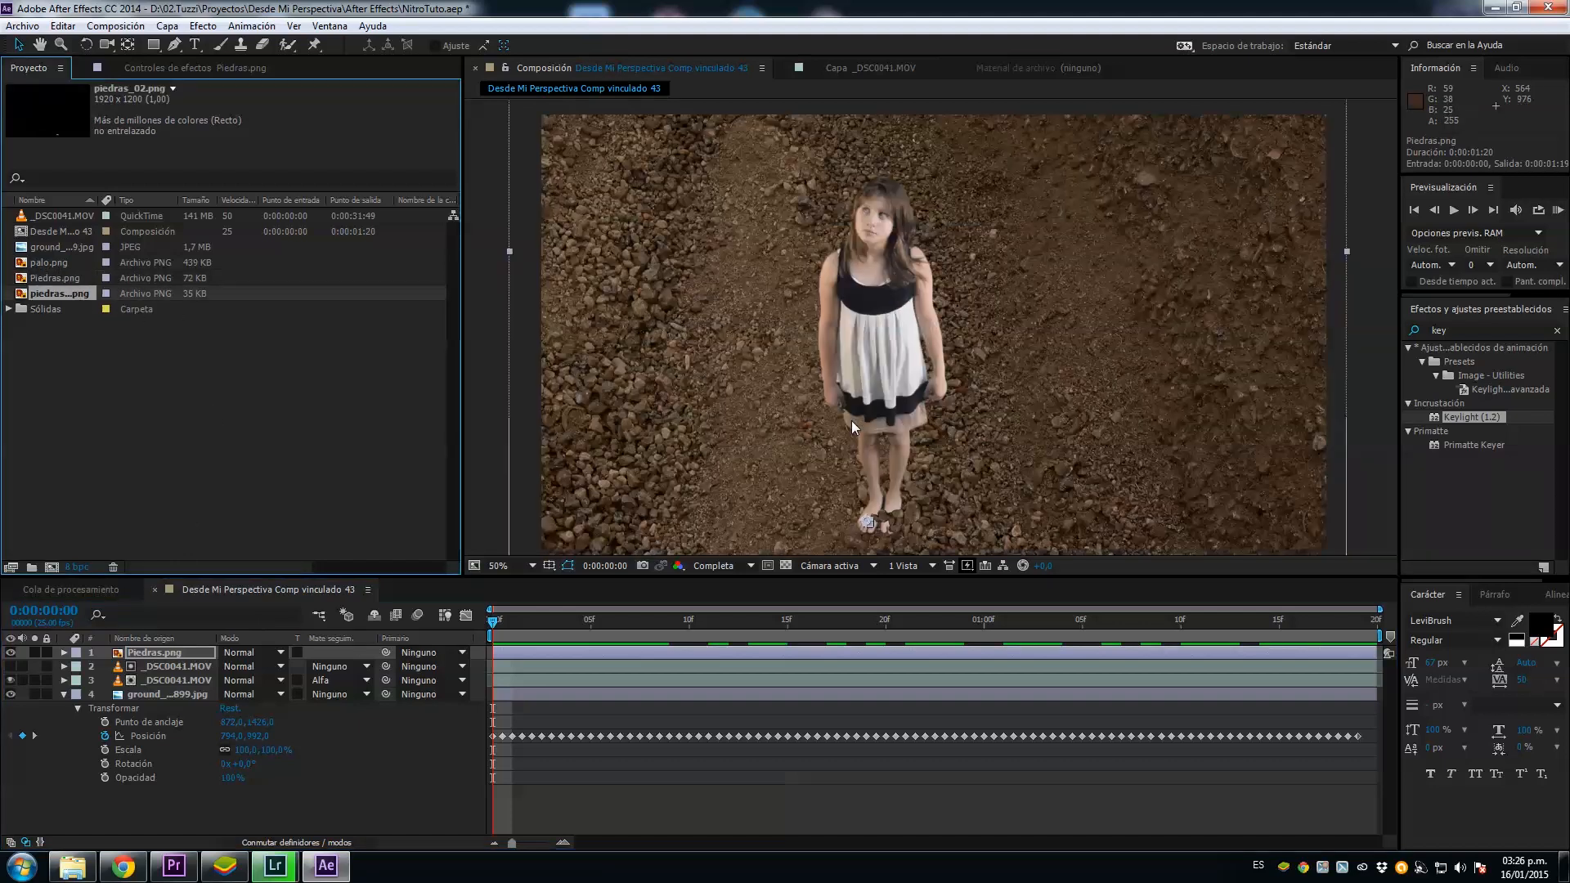
click(164, 697)
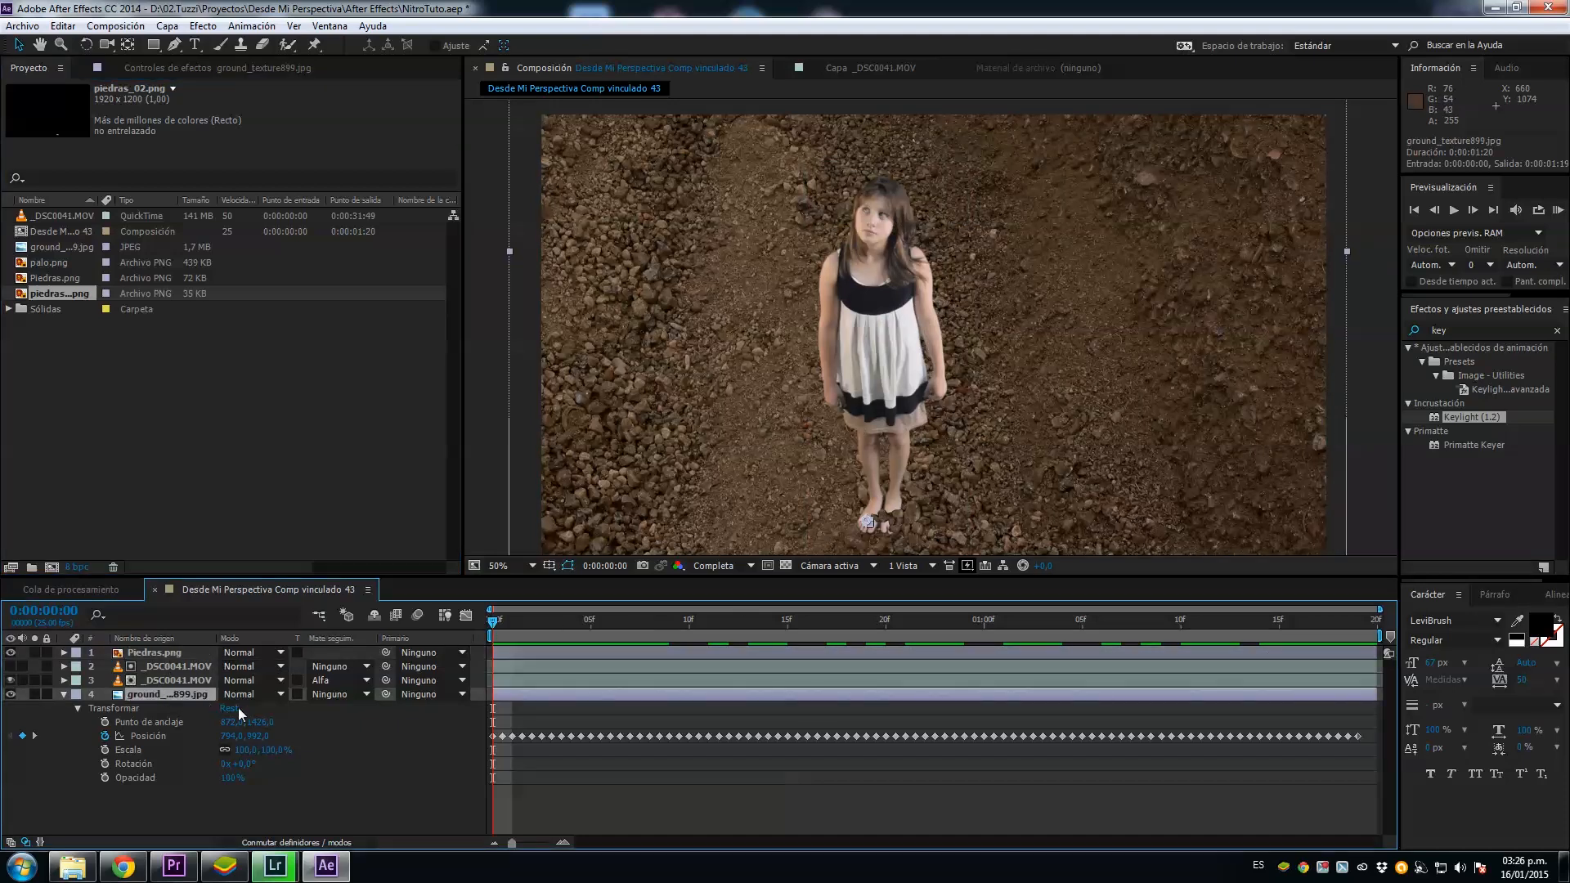
drag(264, 727, 250, 716)
key(ctrl+z)
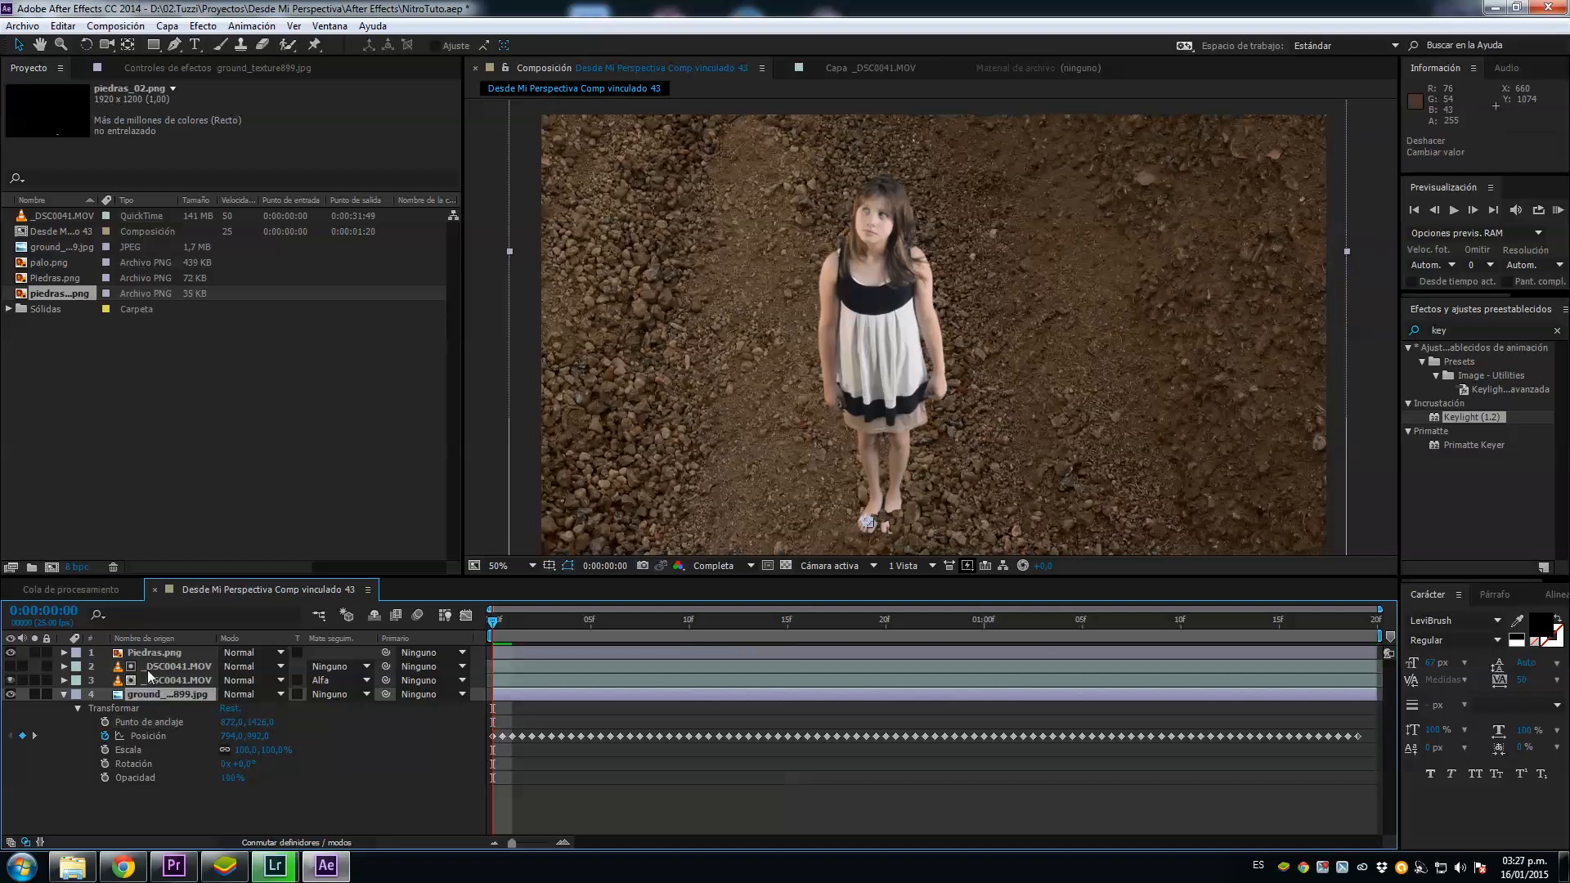
Step: Set the Piedras.png anchor point to about 884, 1384 and copy its transform properties onto the ground texture, checking the alignment over time
click(63, 653)
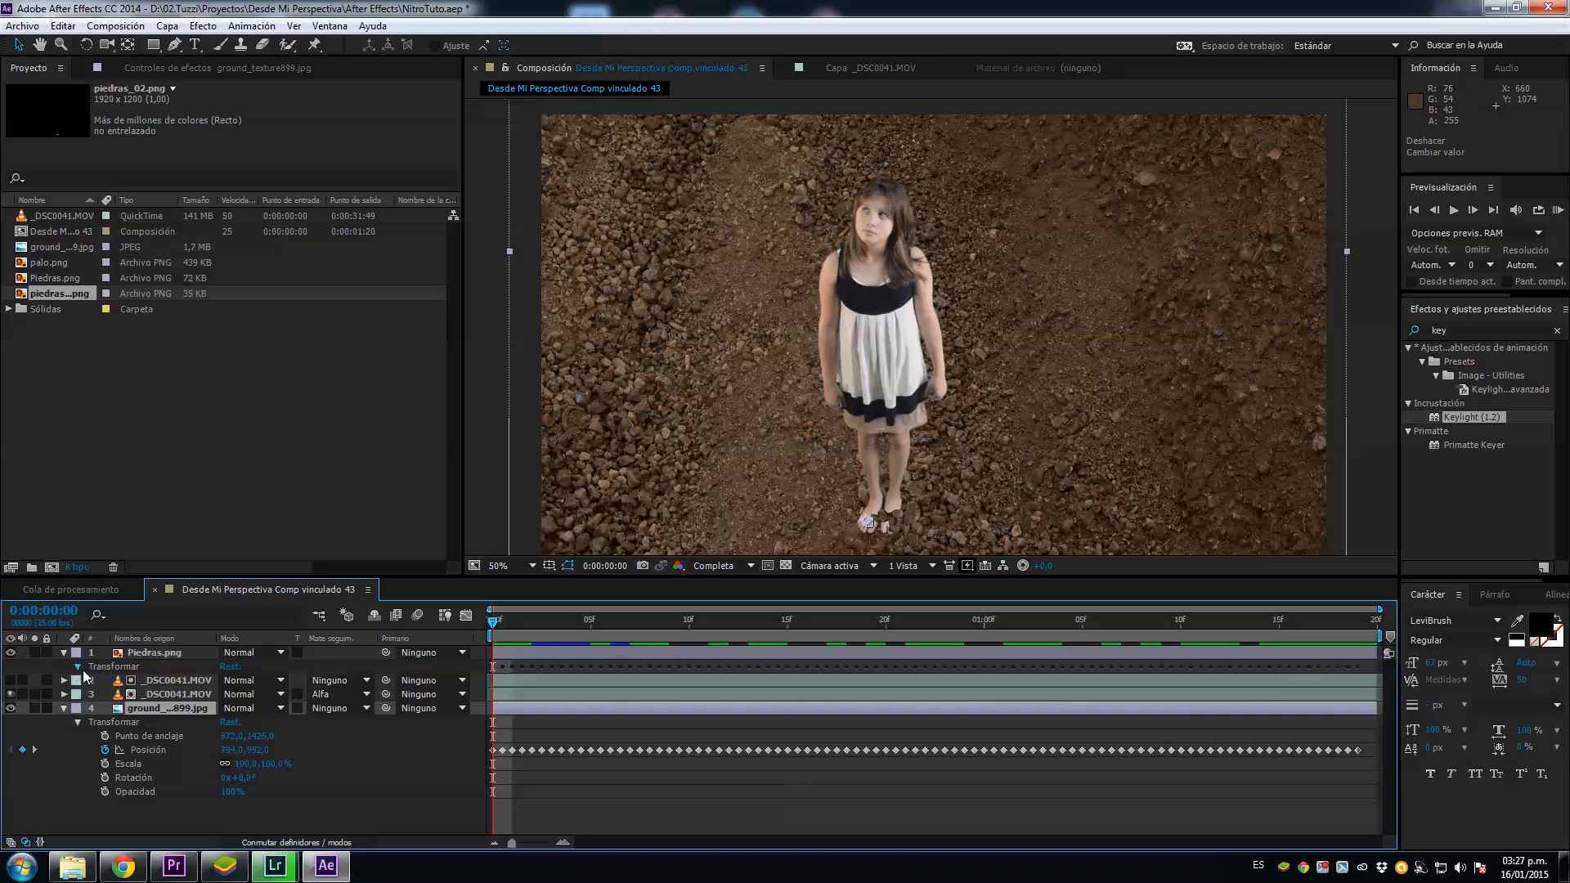
mouse_move(261, 680)
mouse_down()
mouse_move(217, 690)
mouse_move(237, 681)
mouse_up()
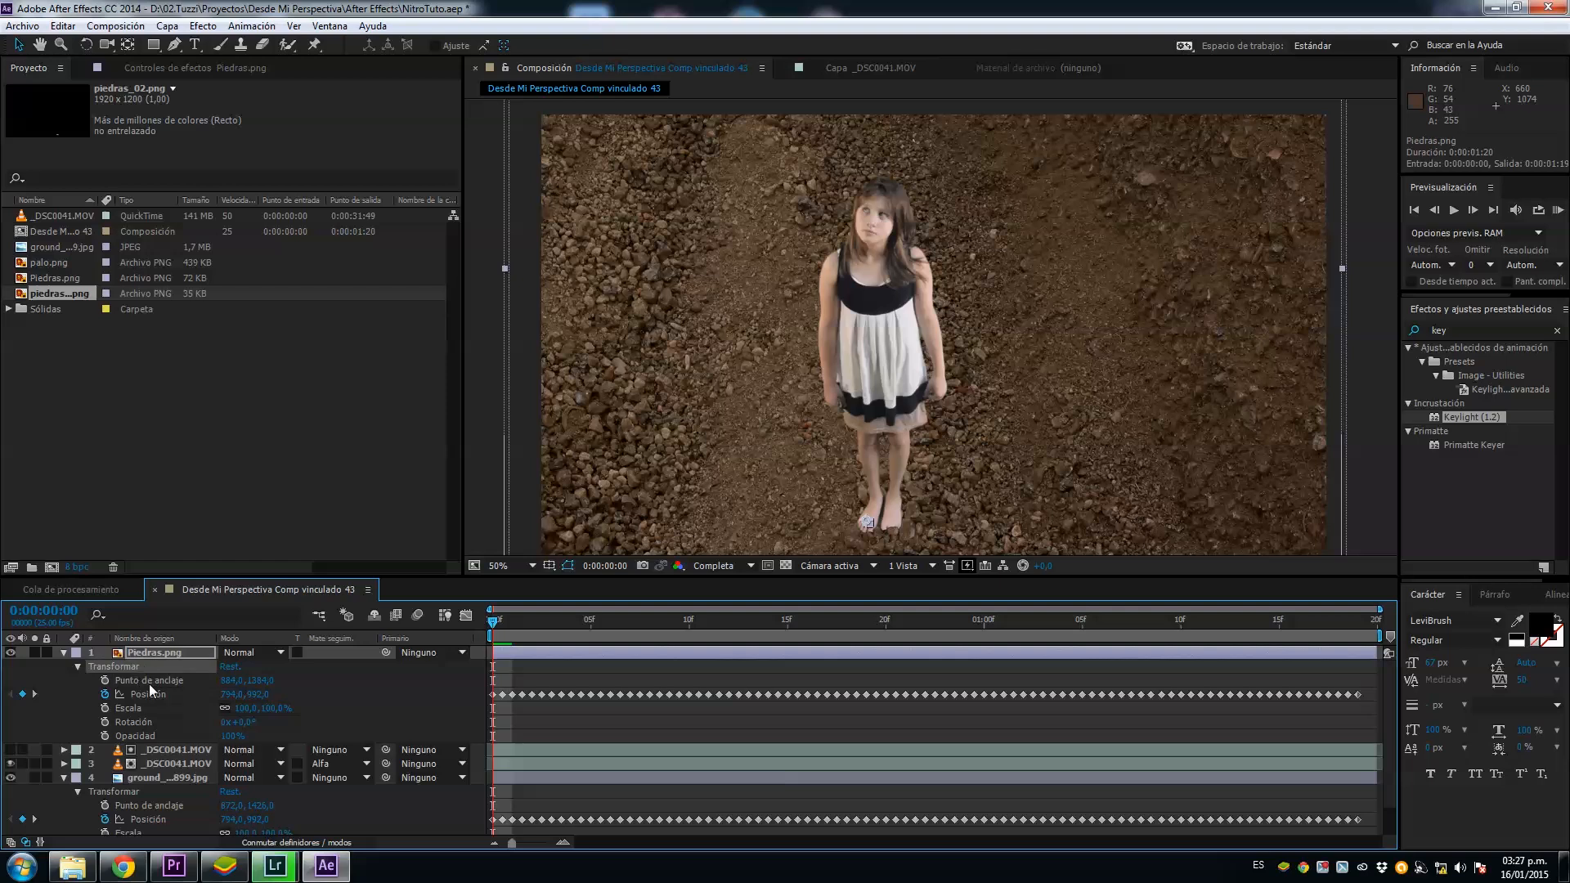
click(175, 775)
key(ctrl+v)
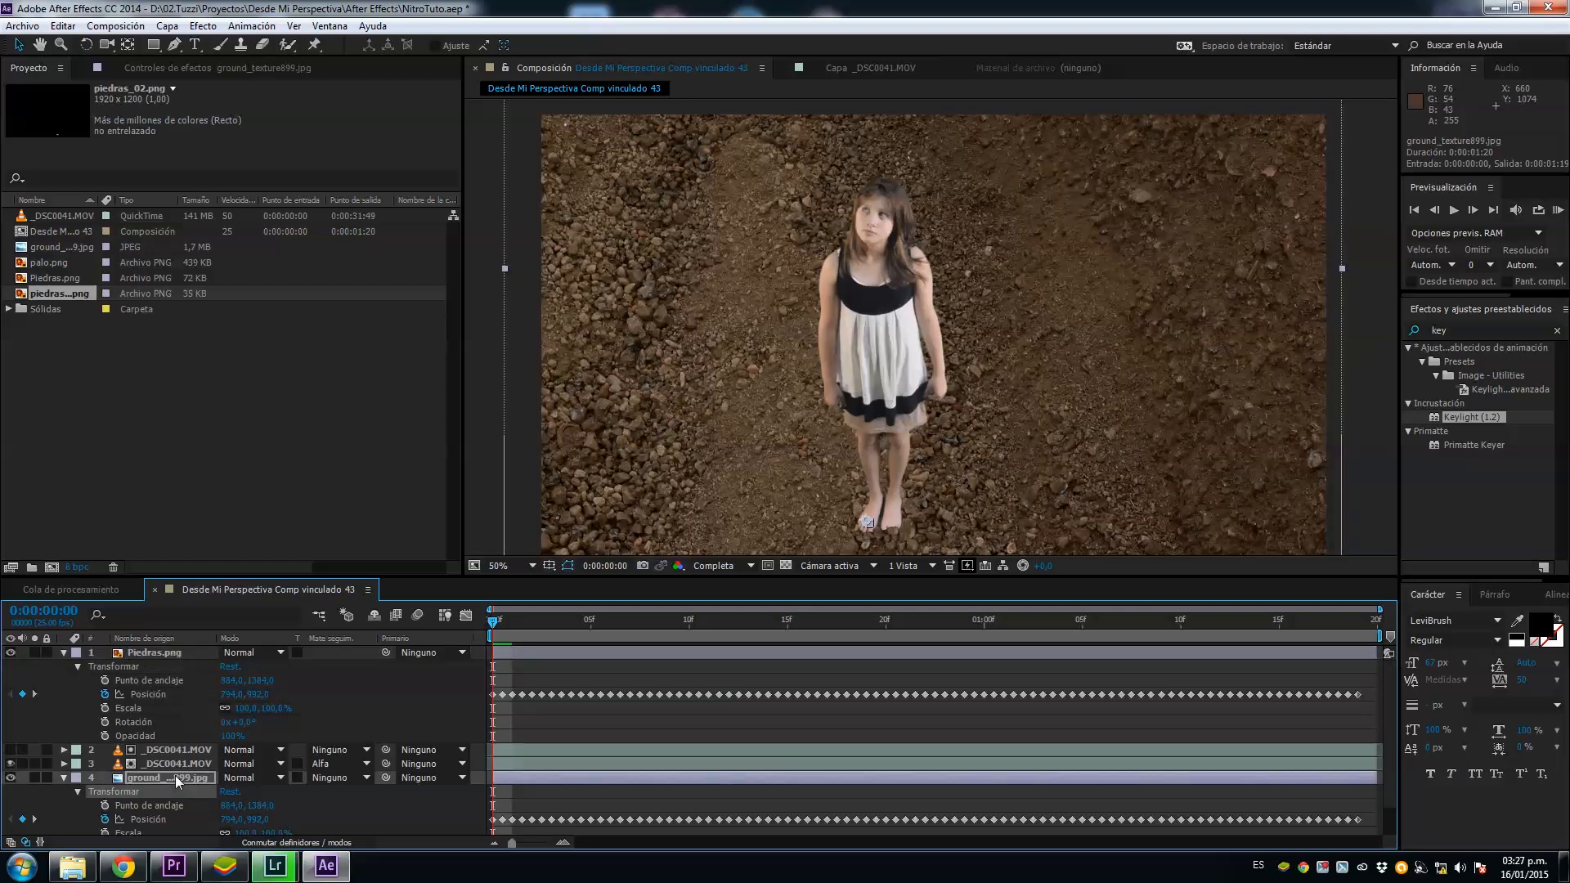
drag(498, 627, 890, 660)
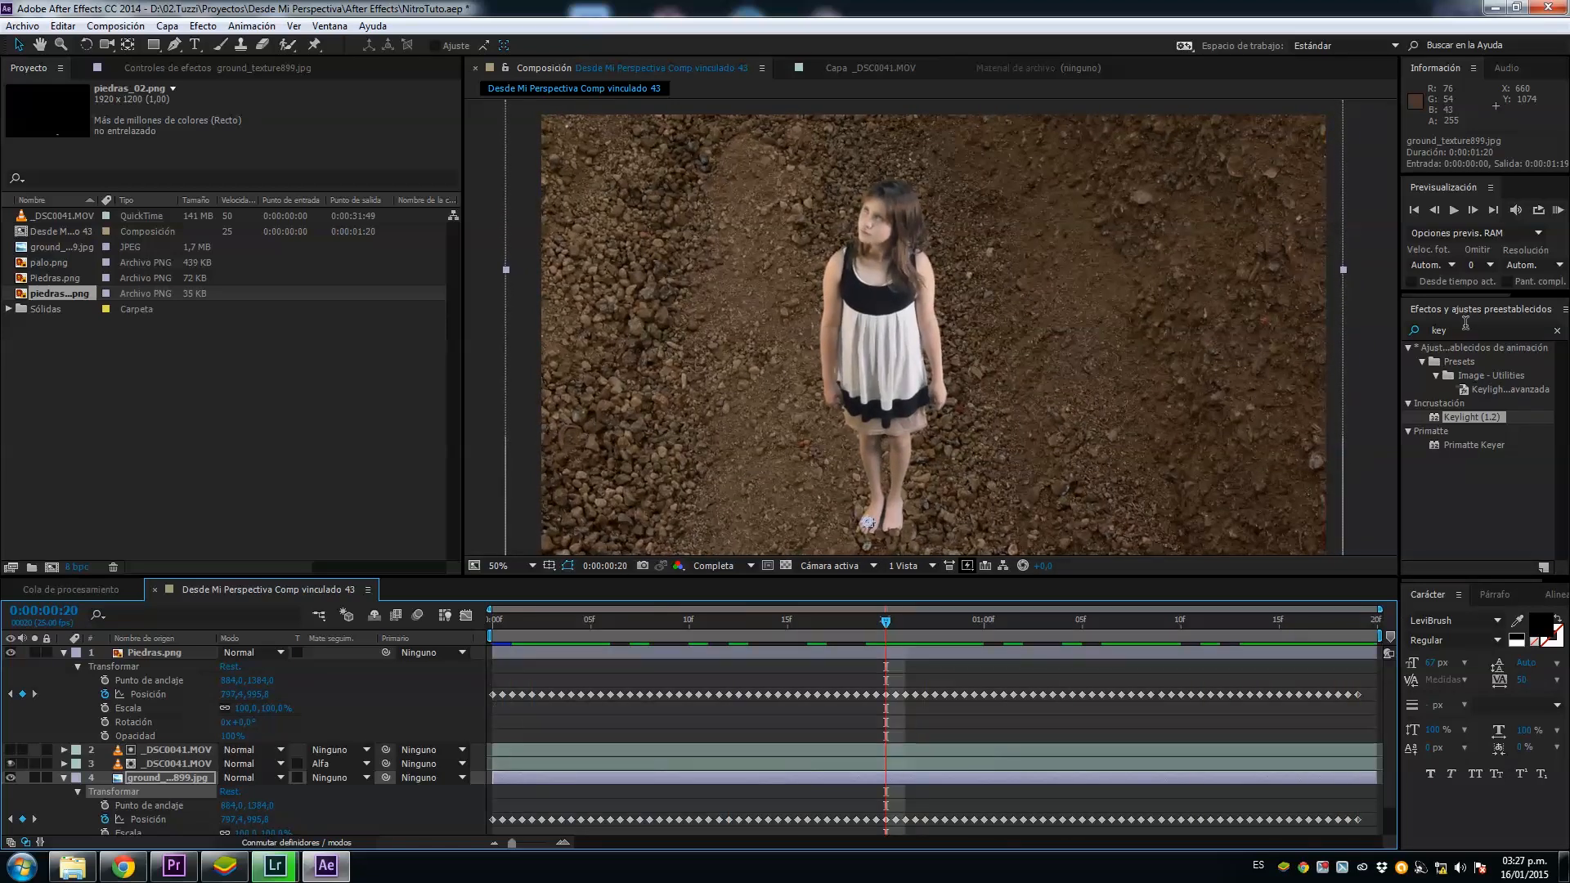
Step: Apply the Sombra paralela effect to Piedras.png with a direction of about -6° and check the stones through the clip
click(1462, 329)
text(sombra)
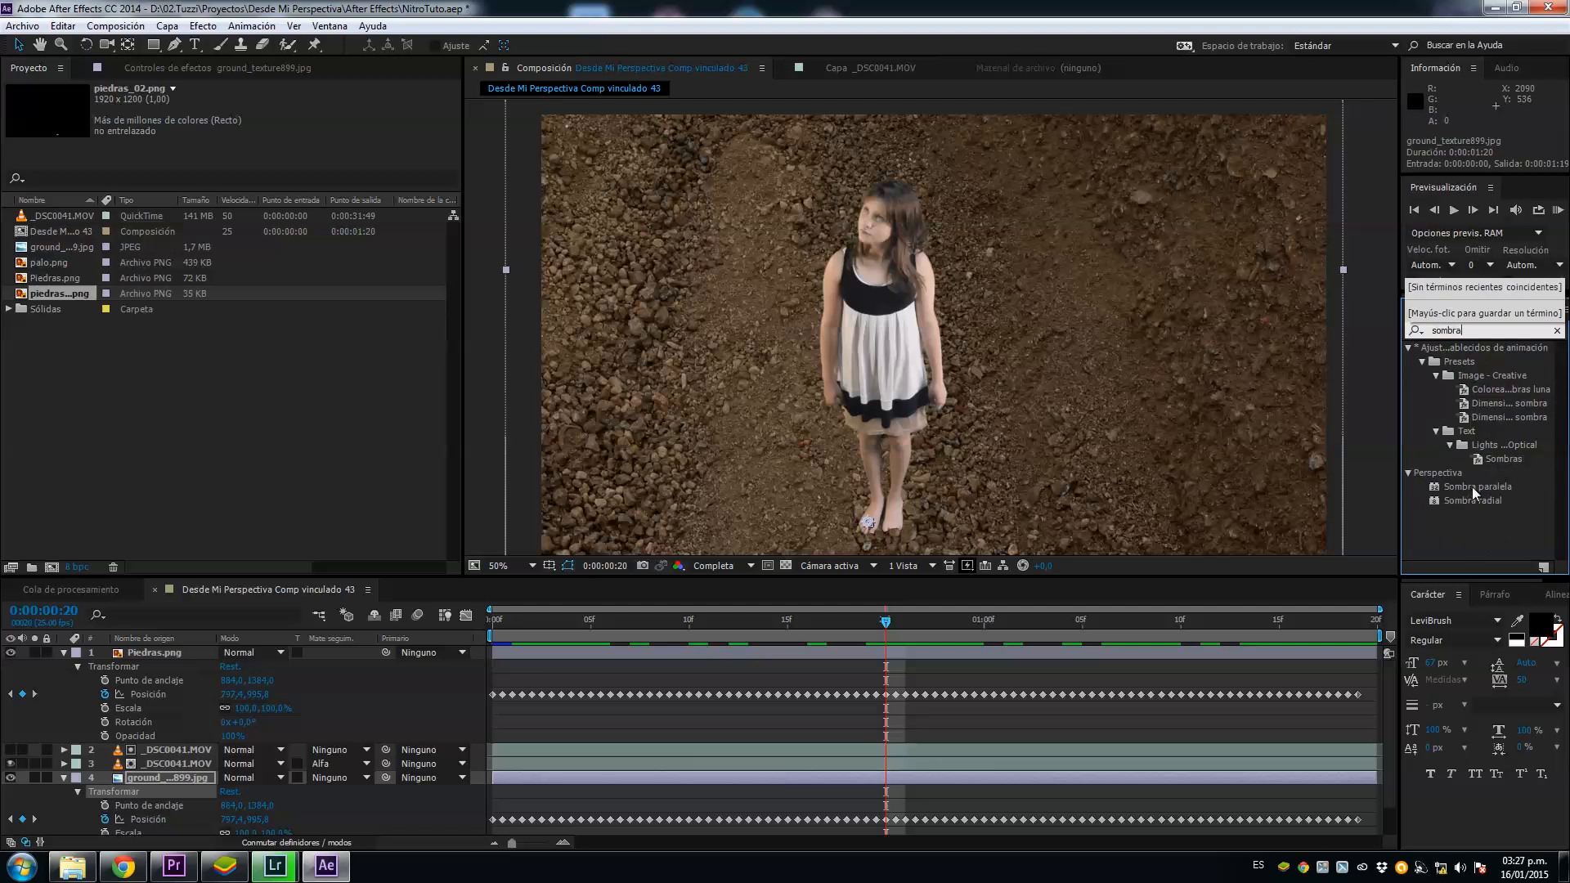
drag(1477, 488, 770, 654)
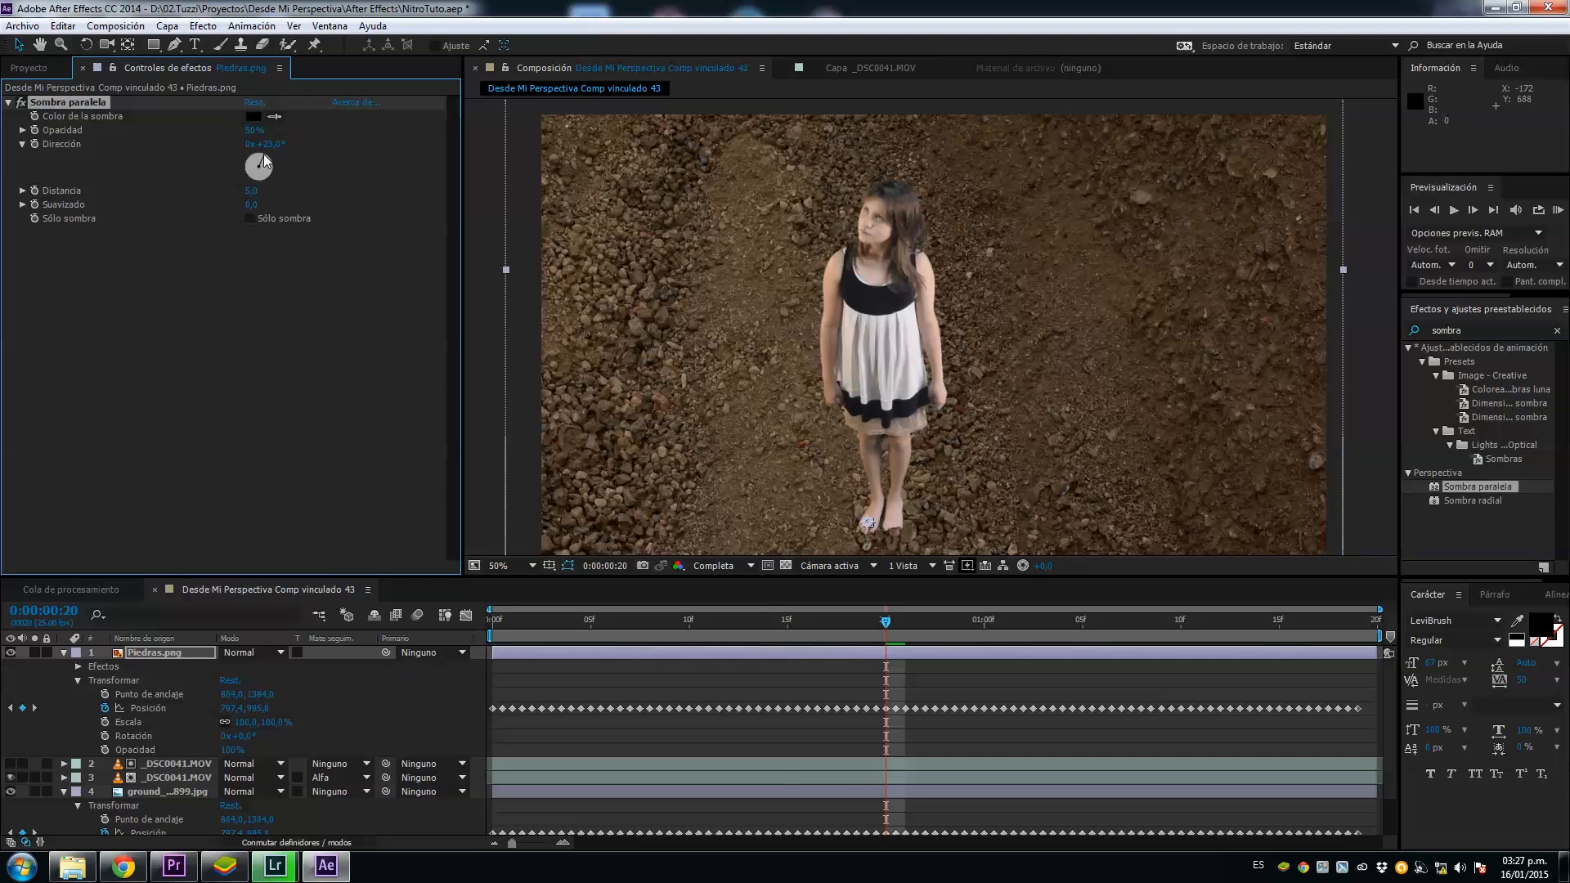
drag(263, 148, 257, 148)
click(892, 664)
drag(886, 624, 423, 614)
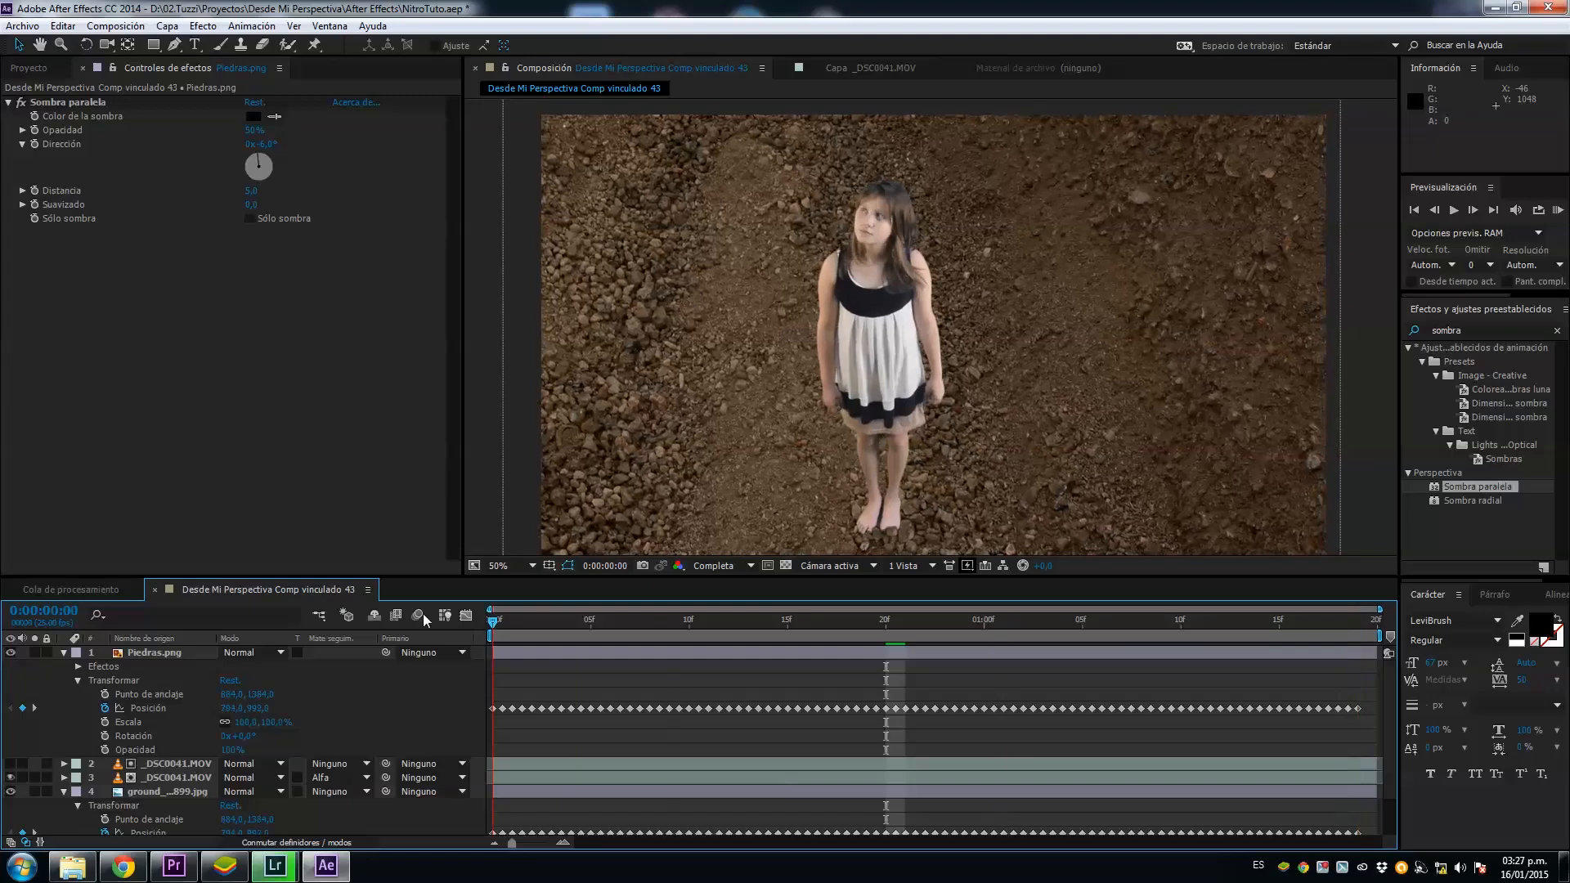
scroll(871, 397, down, 2)
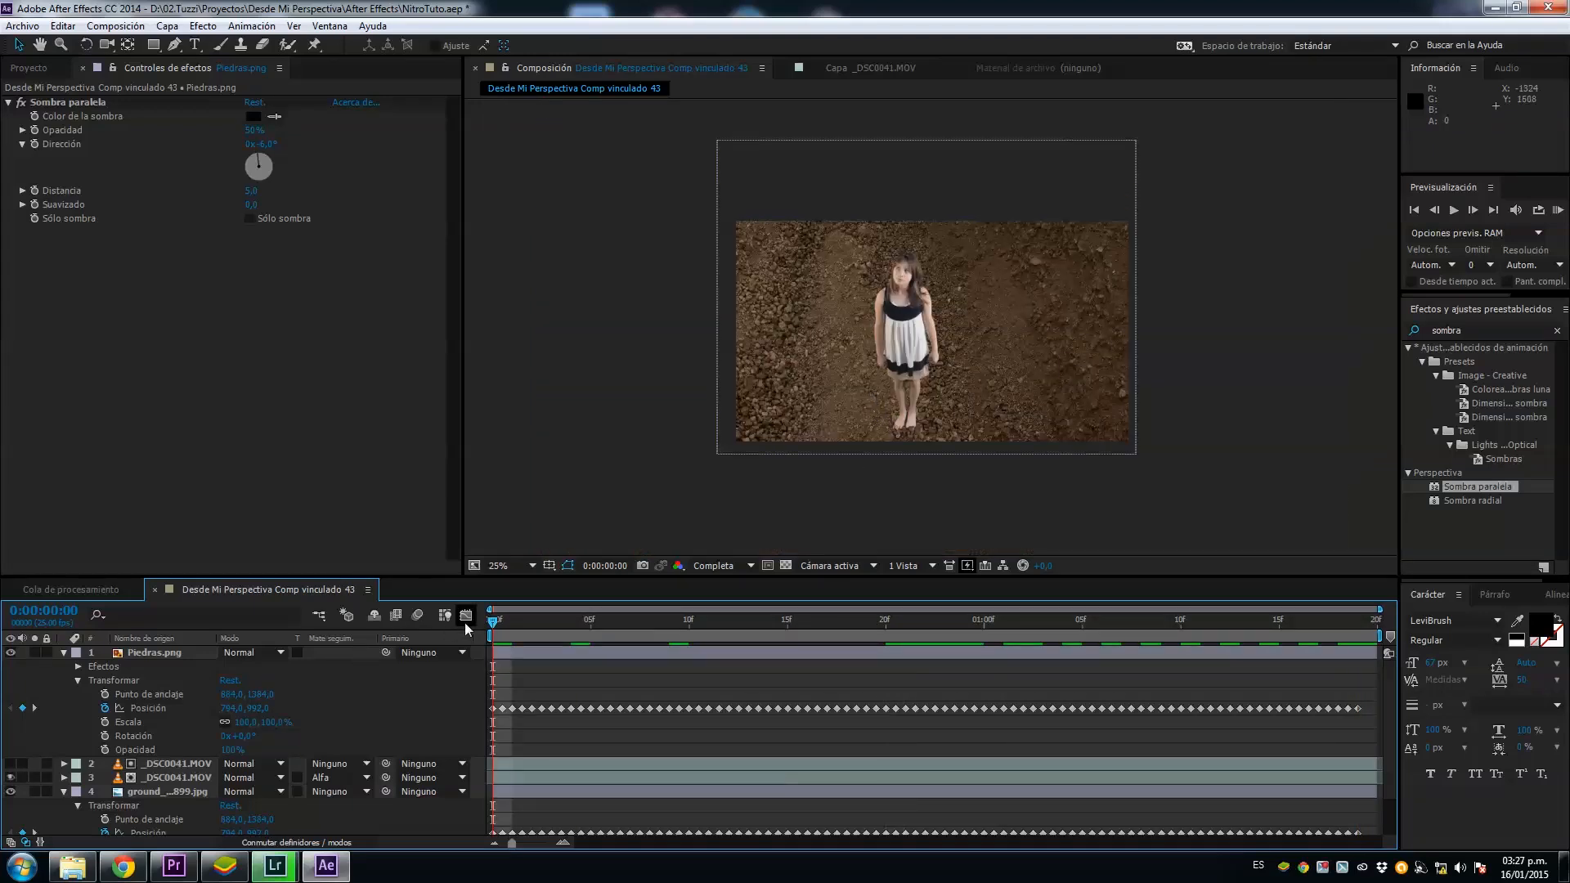
drag(583, 619, 1367, 623)
Step: Find the Posicionar bordes effect and apply it to the ground_texture899.jpg layer
click(1460, 330)
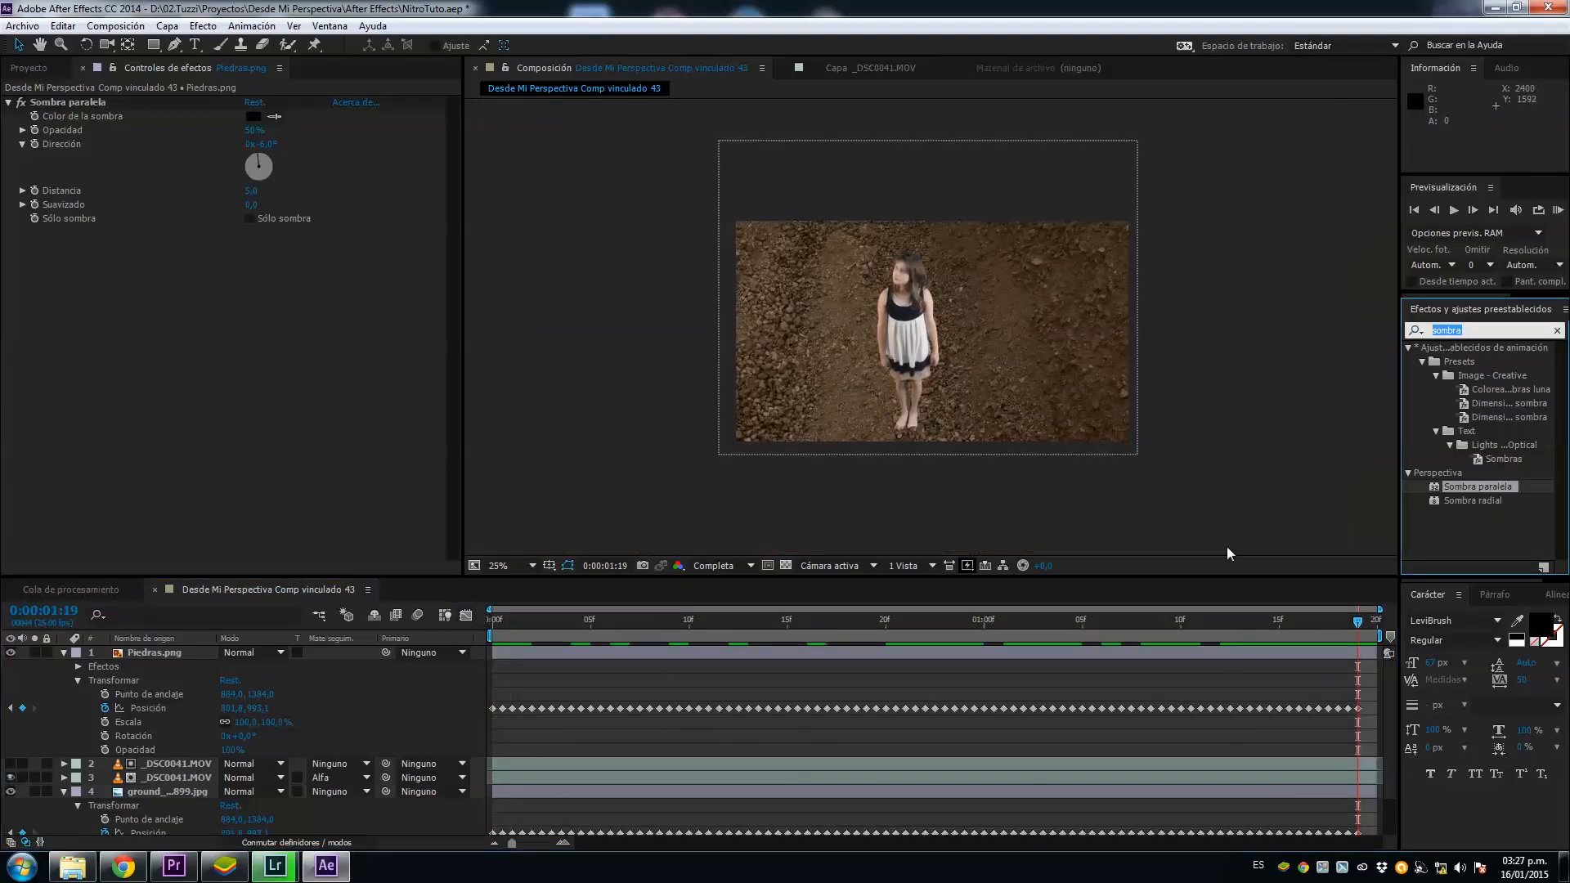
text(posicio)
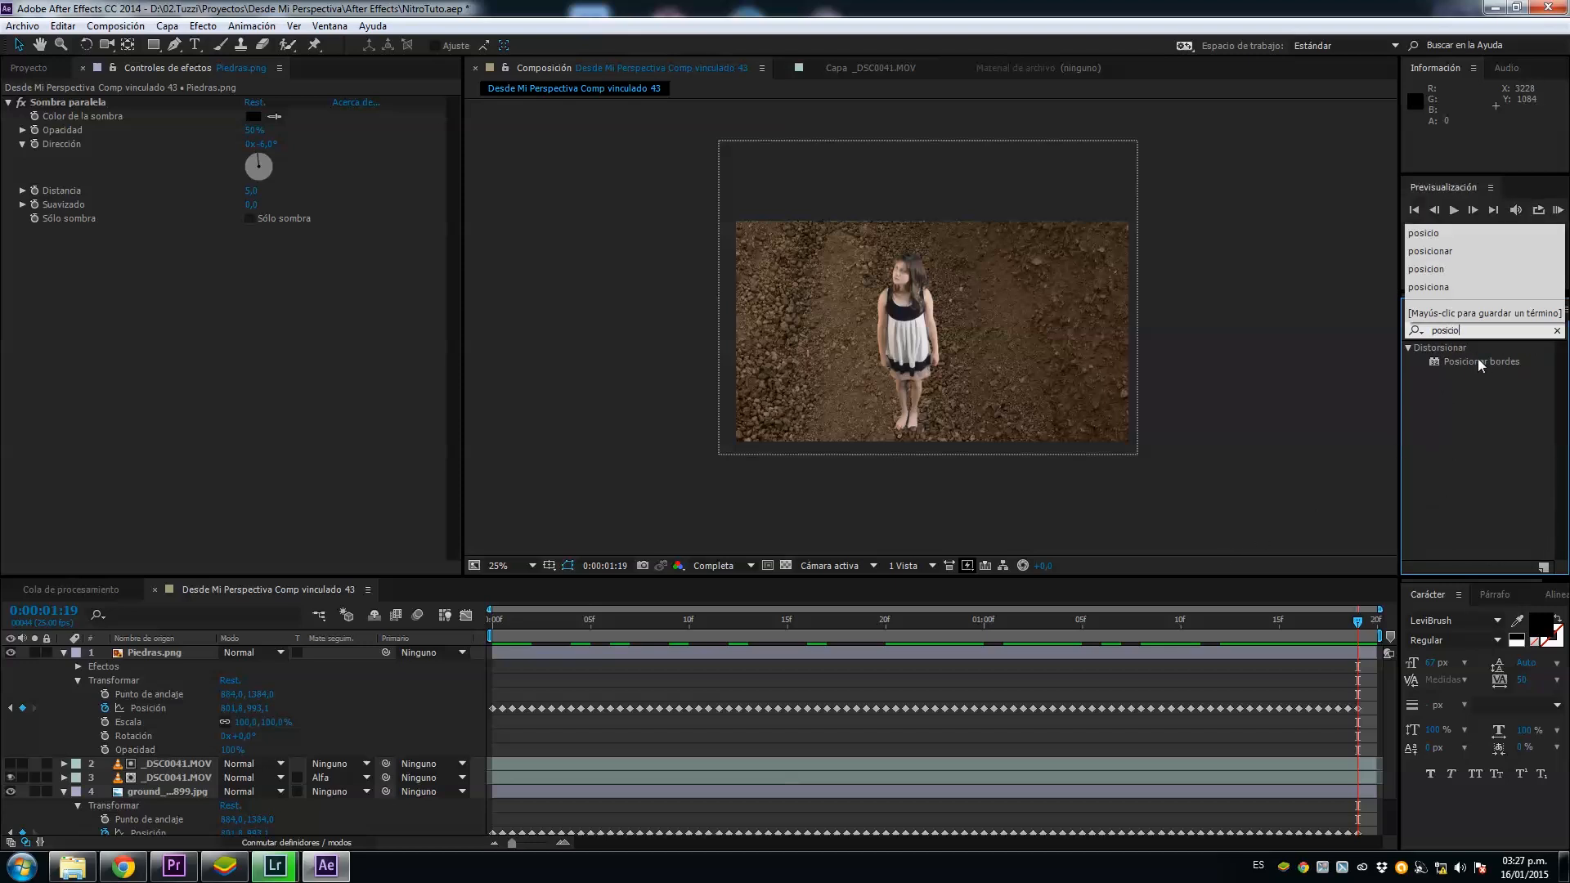
drag(1479, 358, 222, 796)
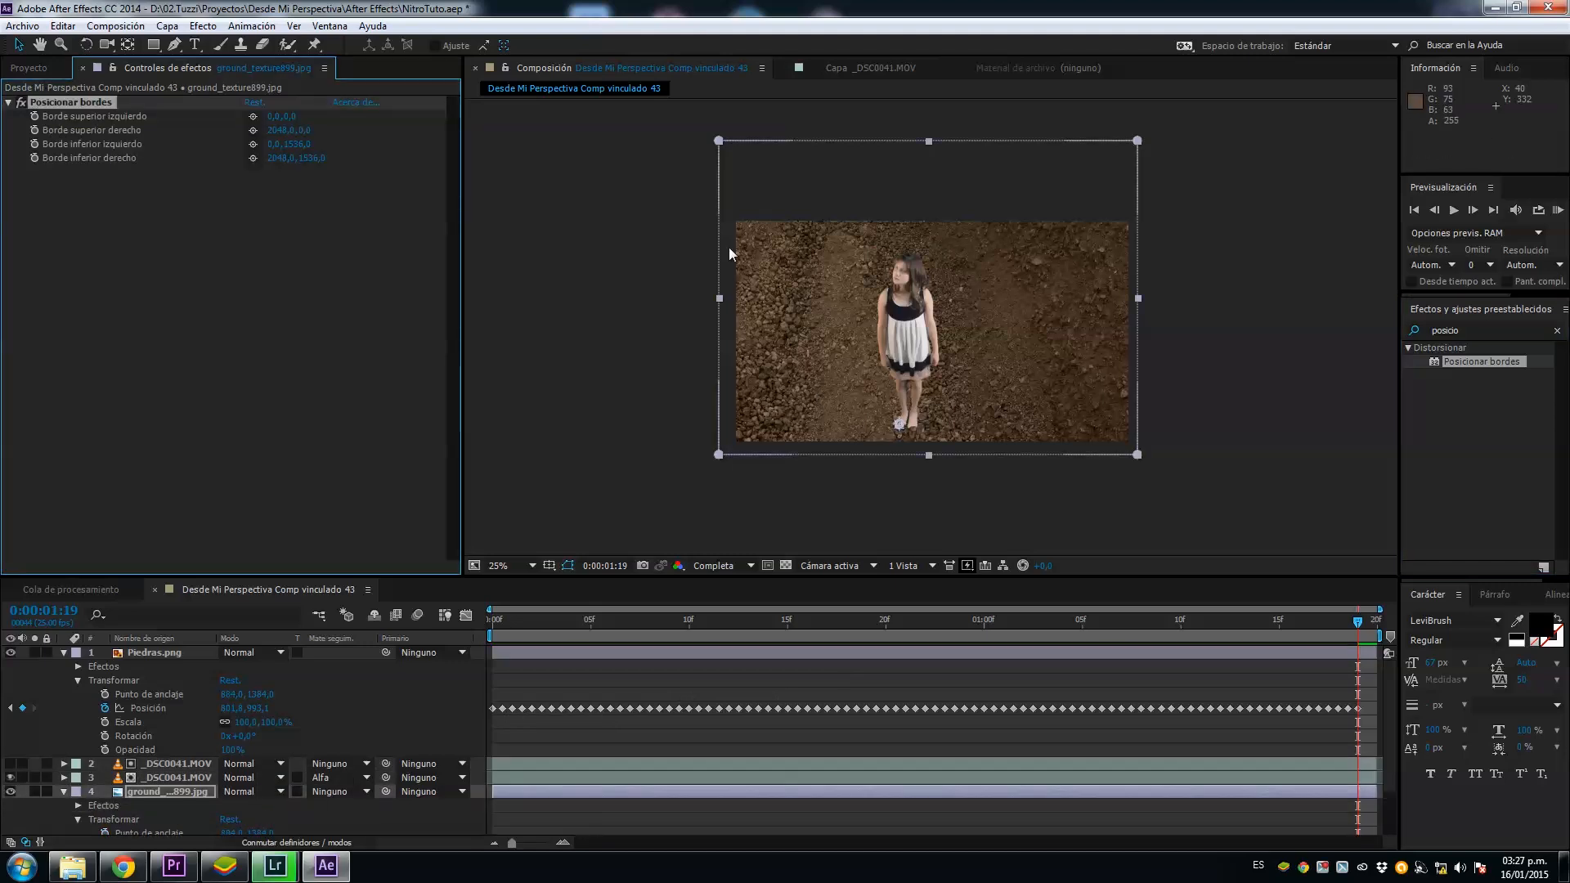
Step: Distort the ground's corners to about 64, 192 and 2008, 168 at the top, and -32, 1536 and 2072, 1536 at the bottom
drag(719, 142, 731, 190)
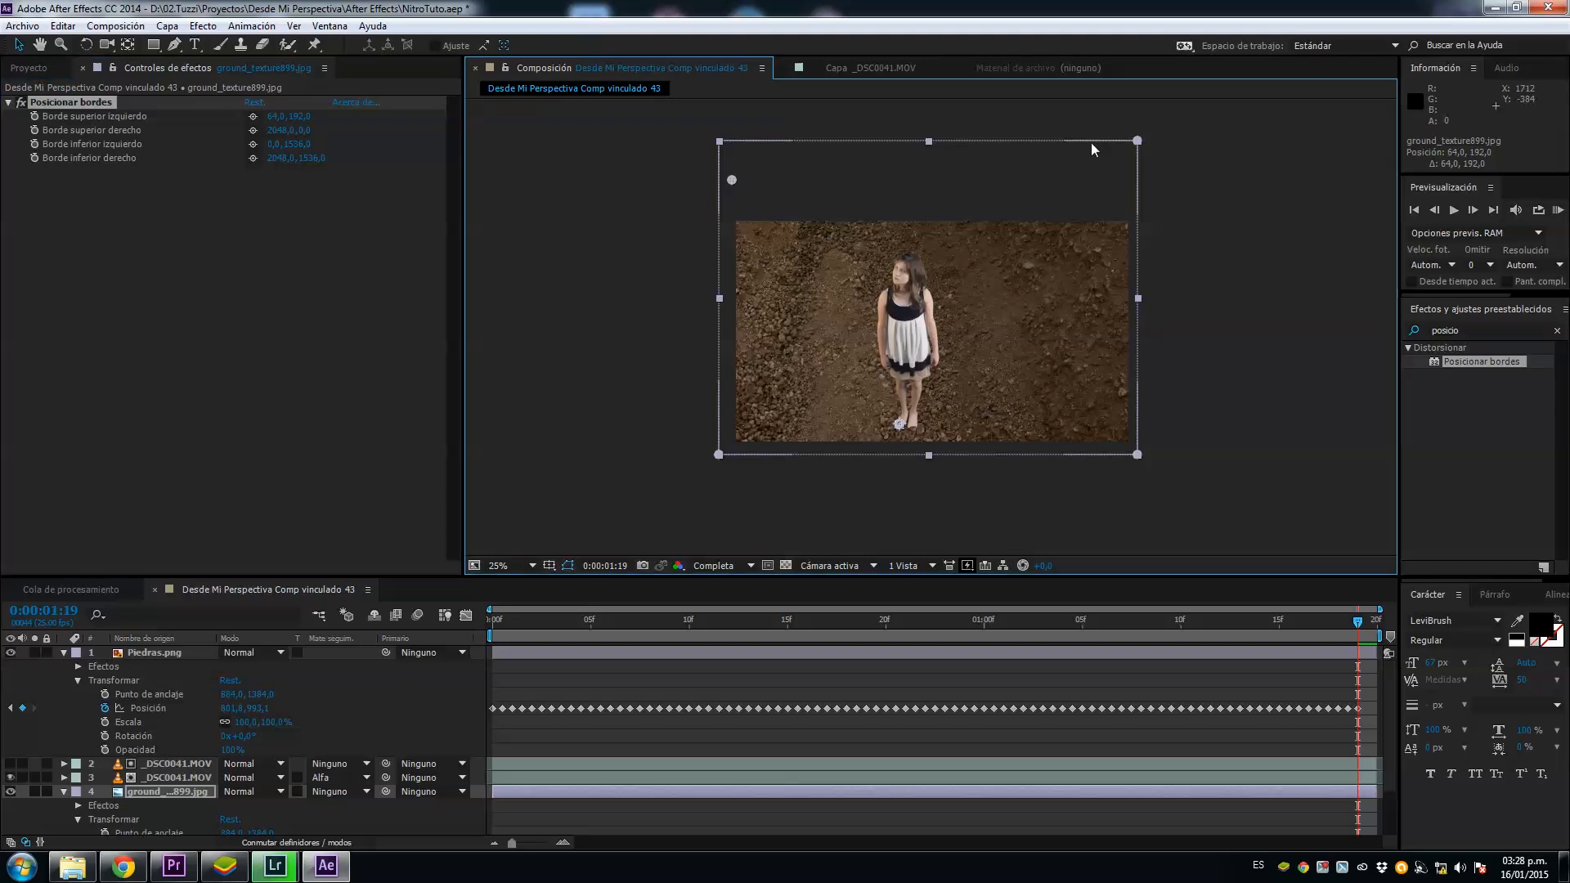
drag(1131, 145, 1127, 180)
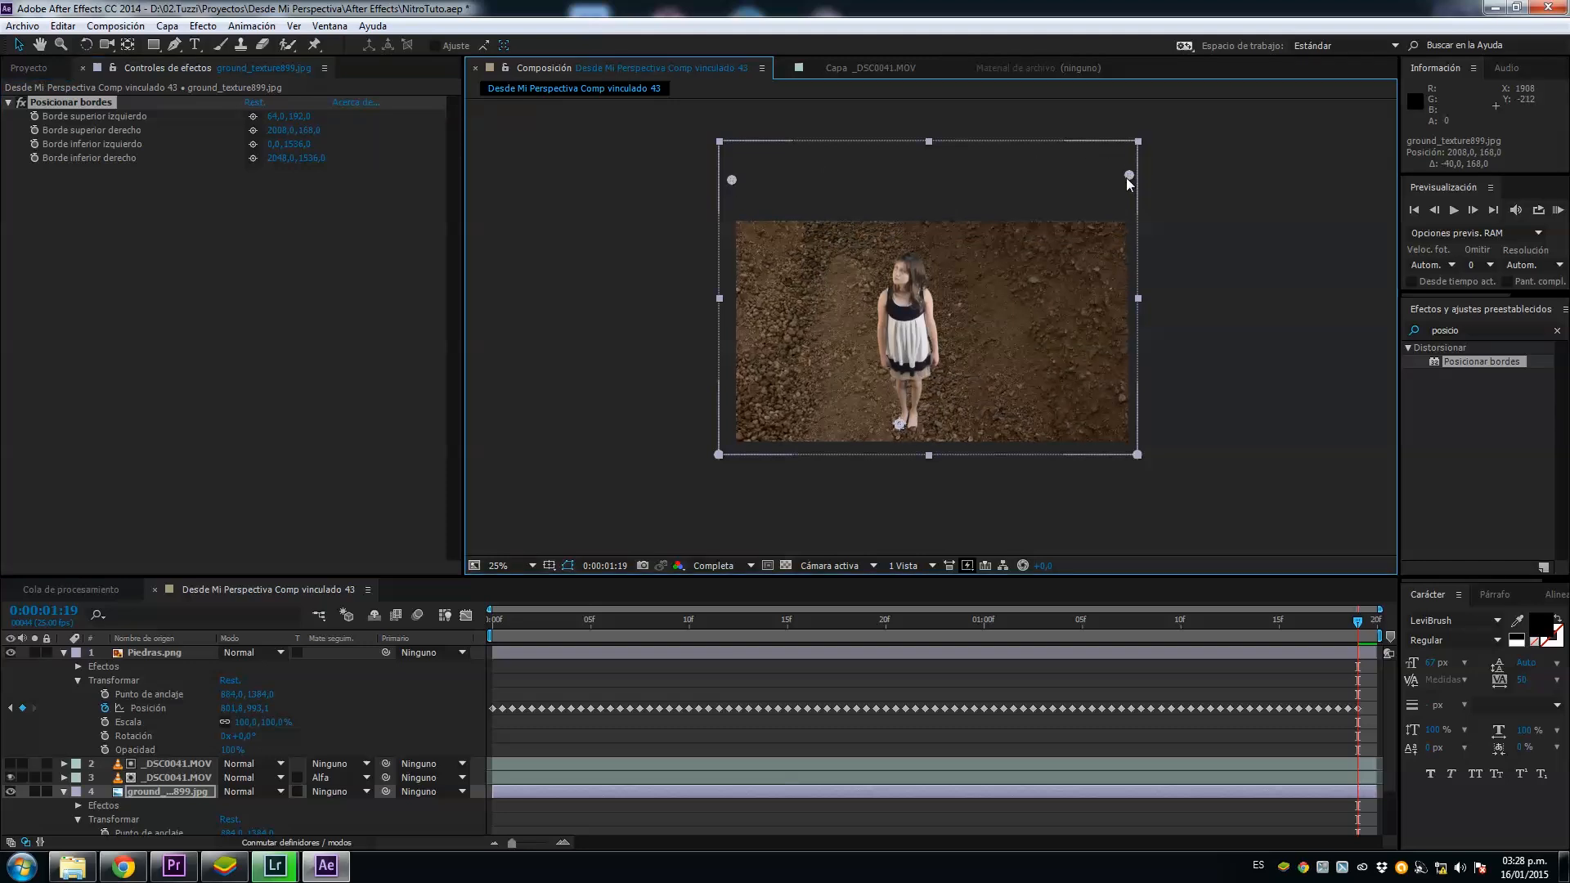
drag(1137, 454, 1141, 454)
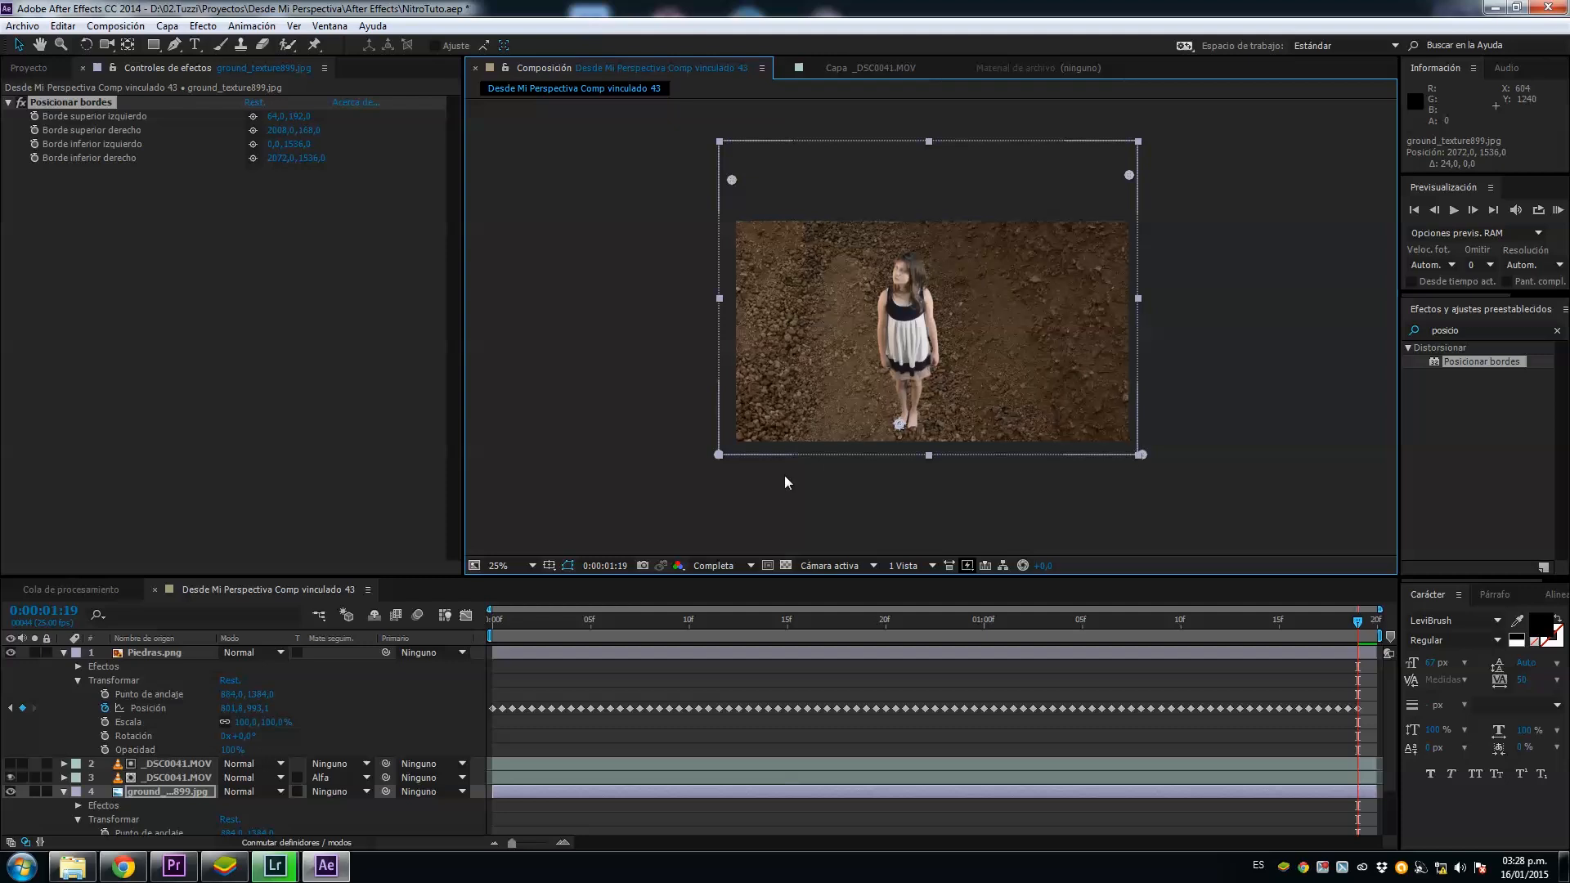
drag(716, 456, 708, 456)
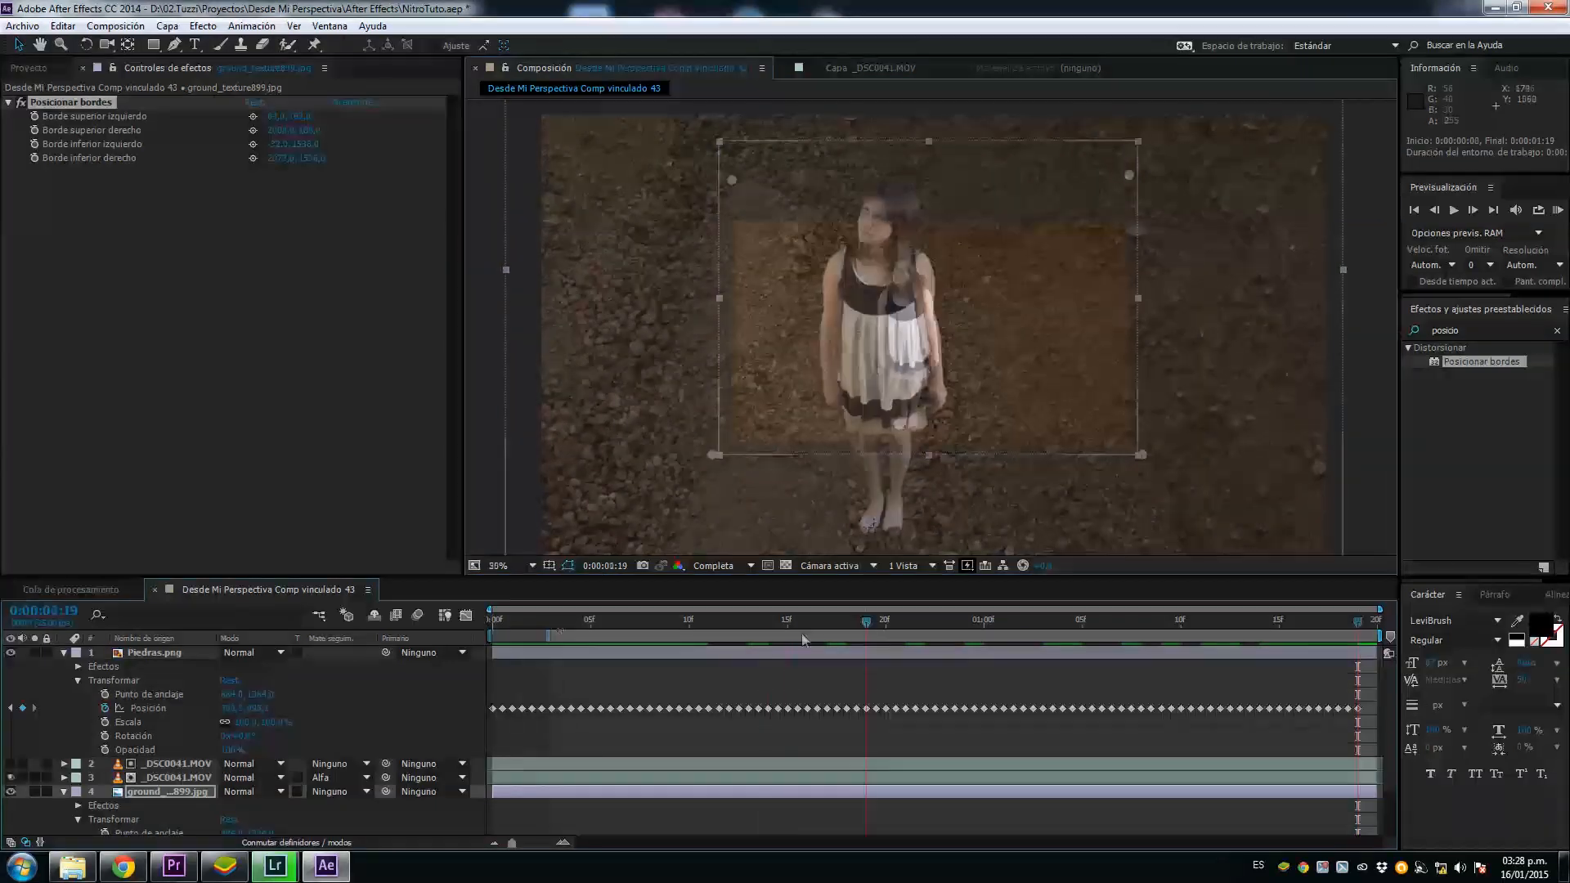
drag(801, 633, 477, 630)
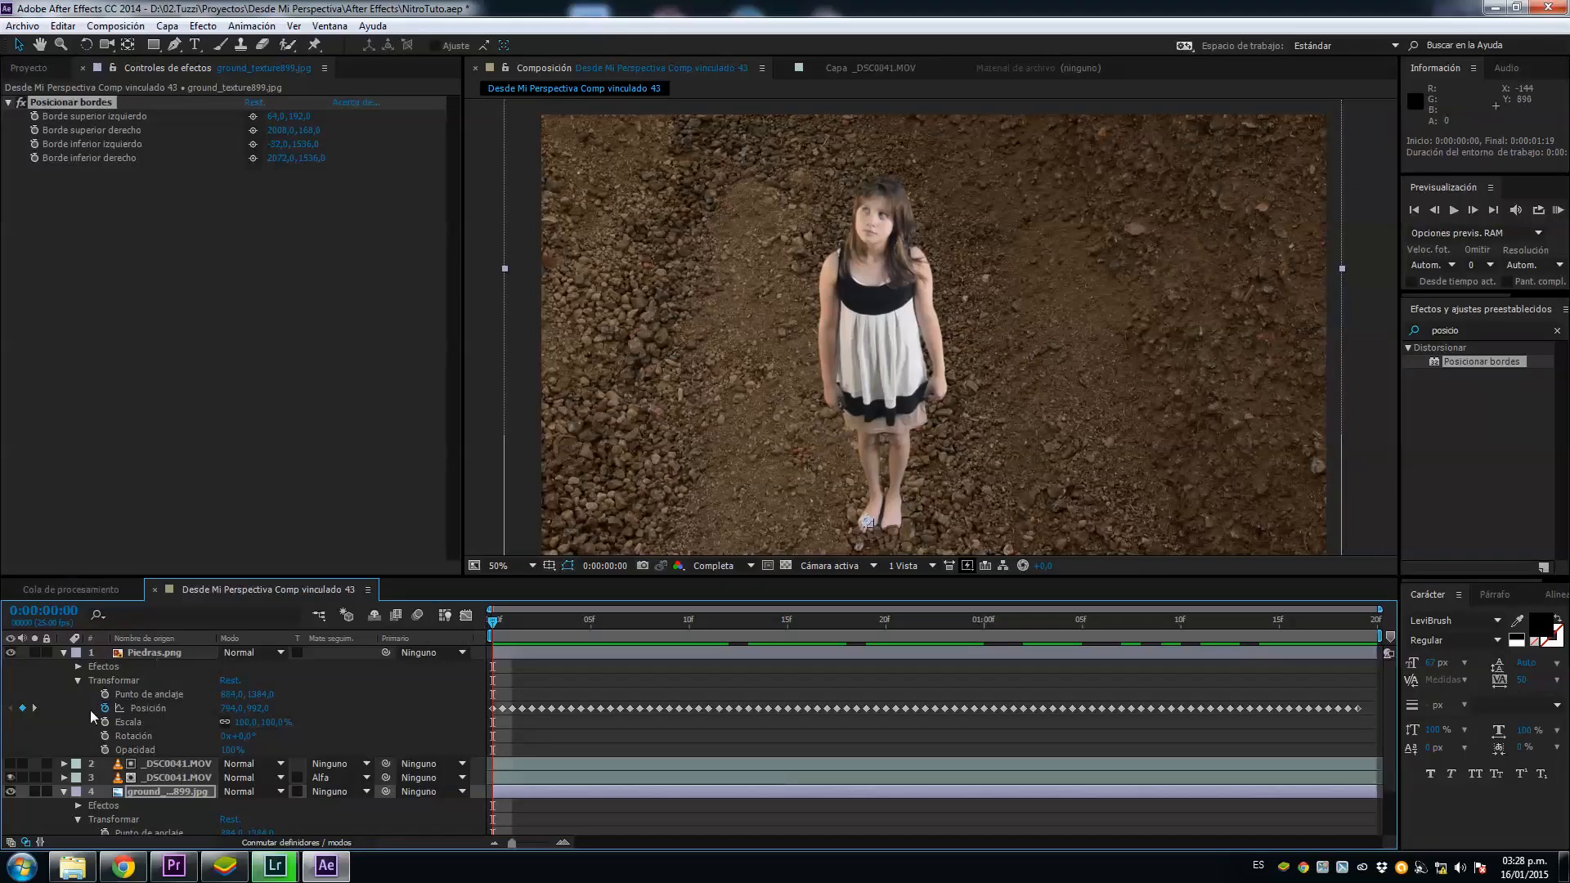
Step: Precompose both _DSC0041.MOV layers into a composition named Niña, moving all attributes into it
scroll(174, 709, down, 3)
click(184, 715)
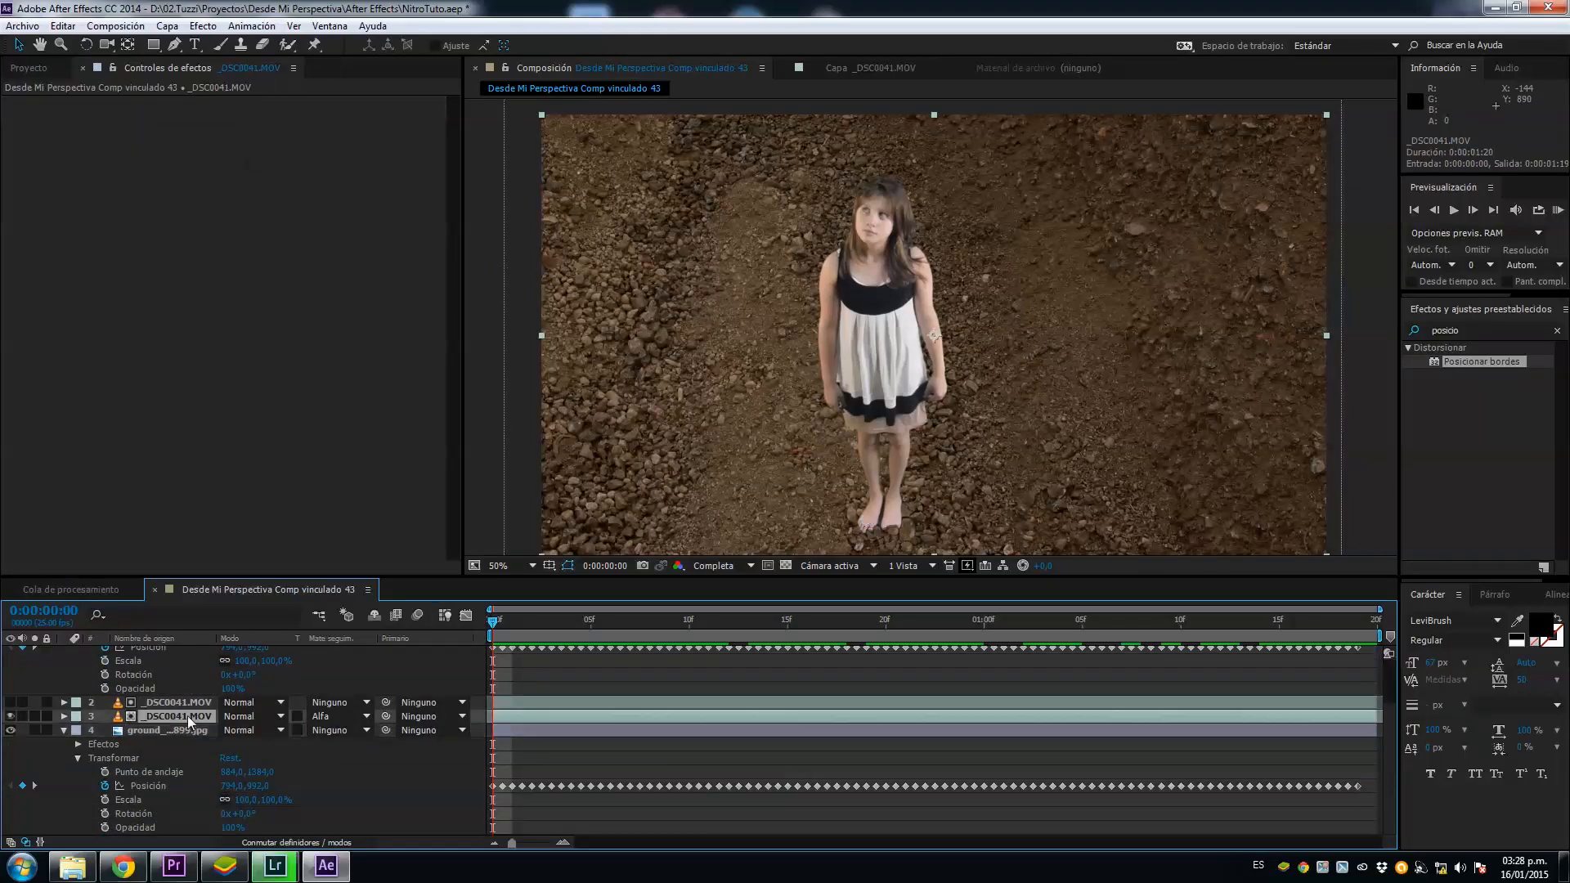
ctrl+click(214, 703)
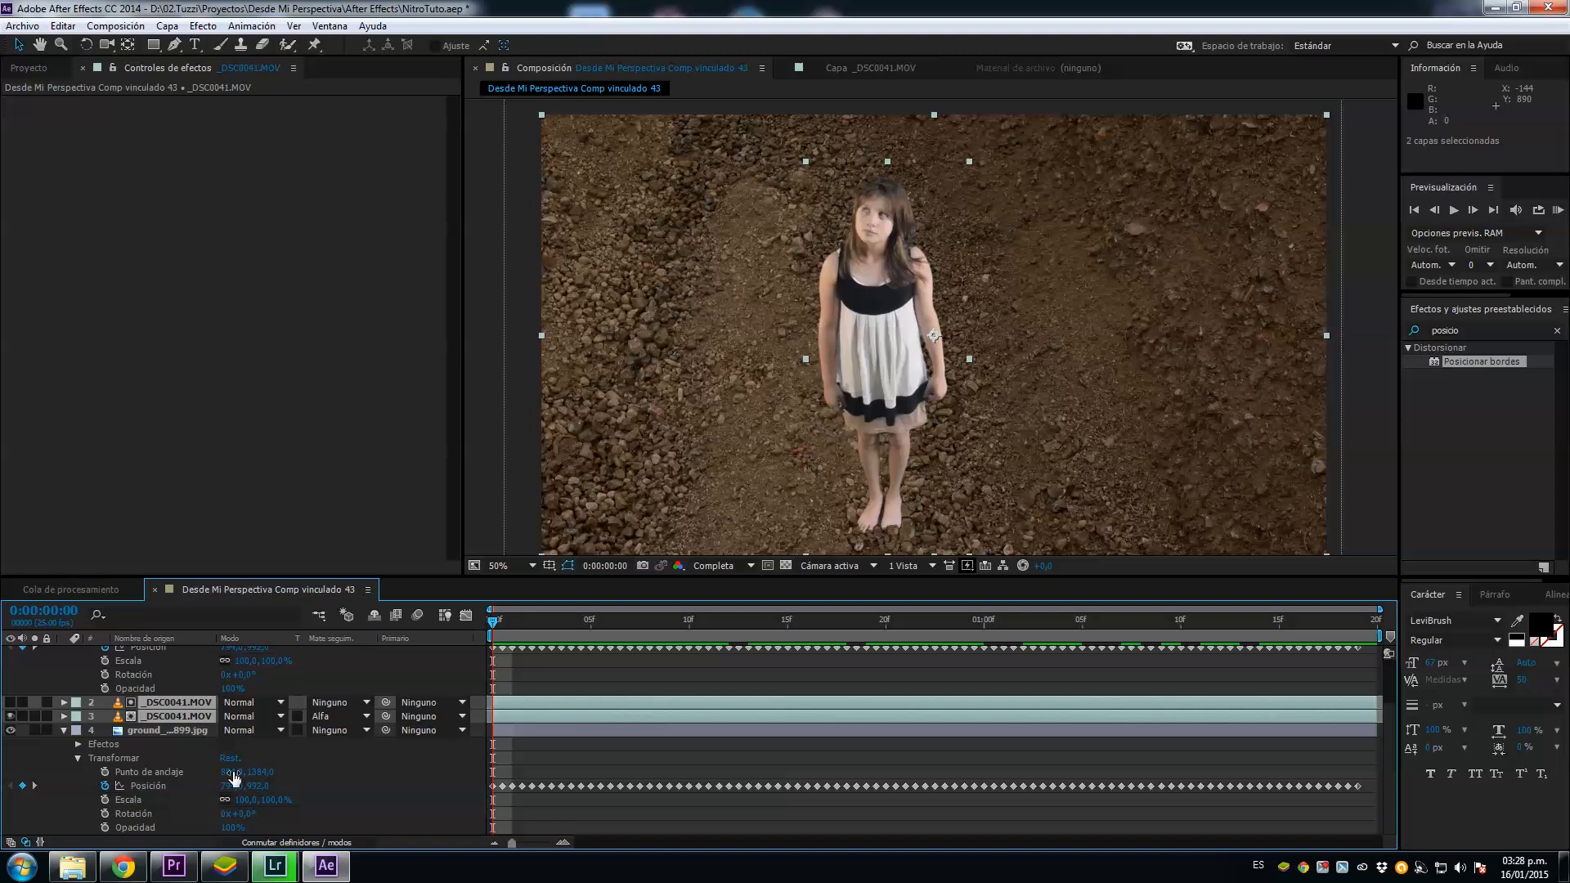
right_click(575, 707)
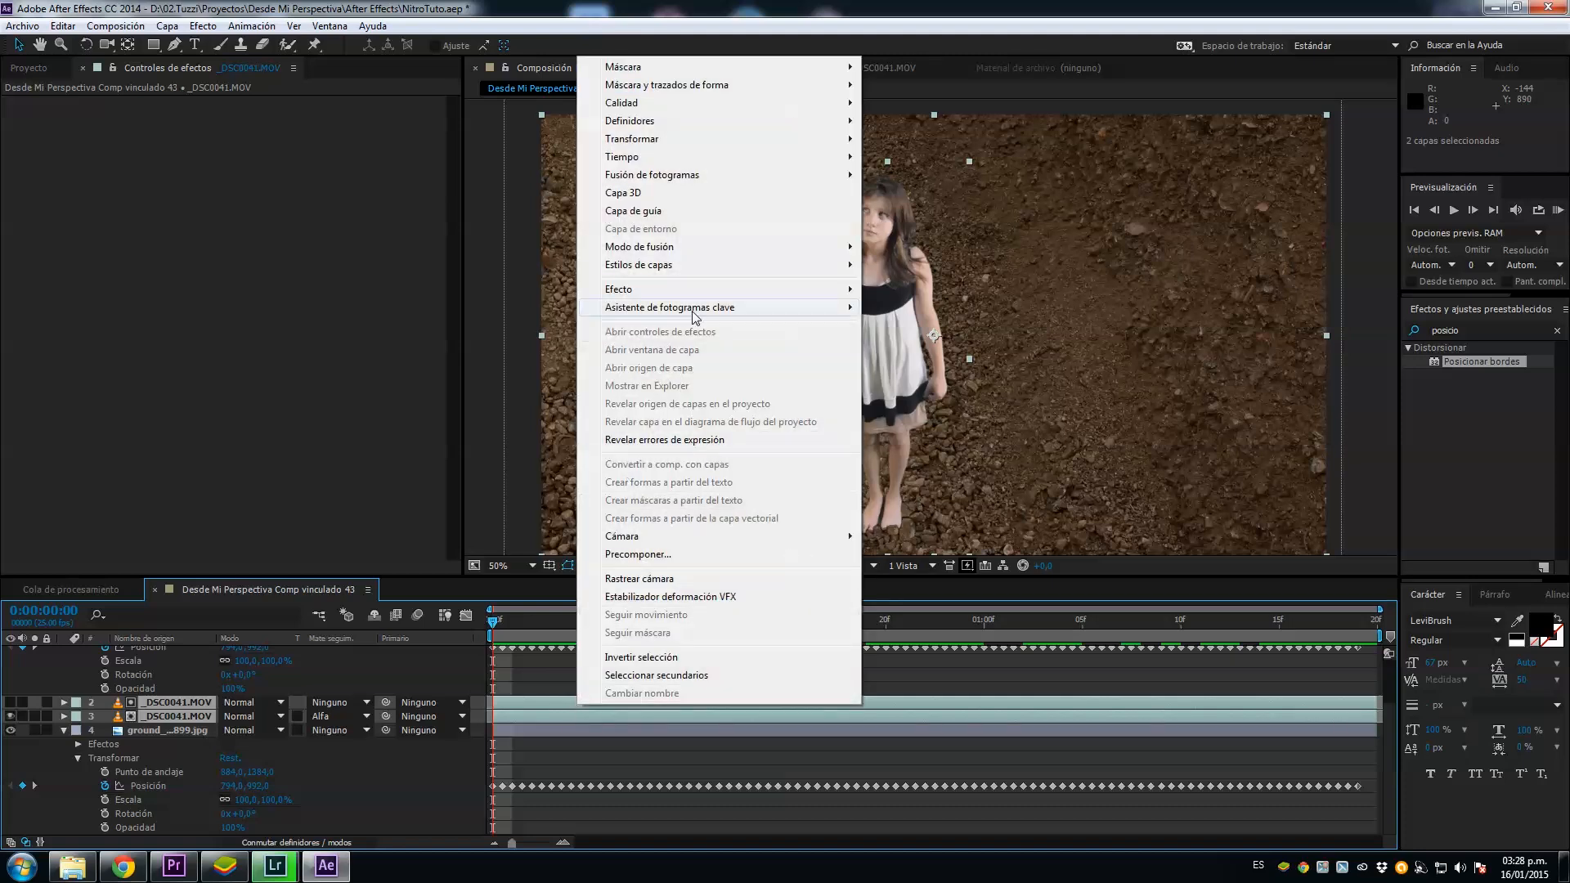
click(668, 554)
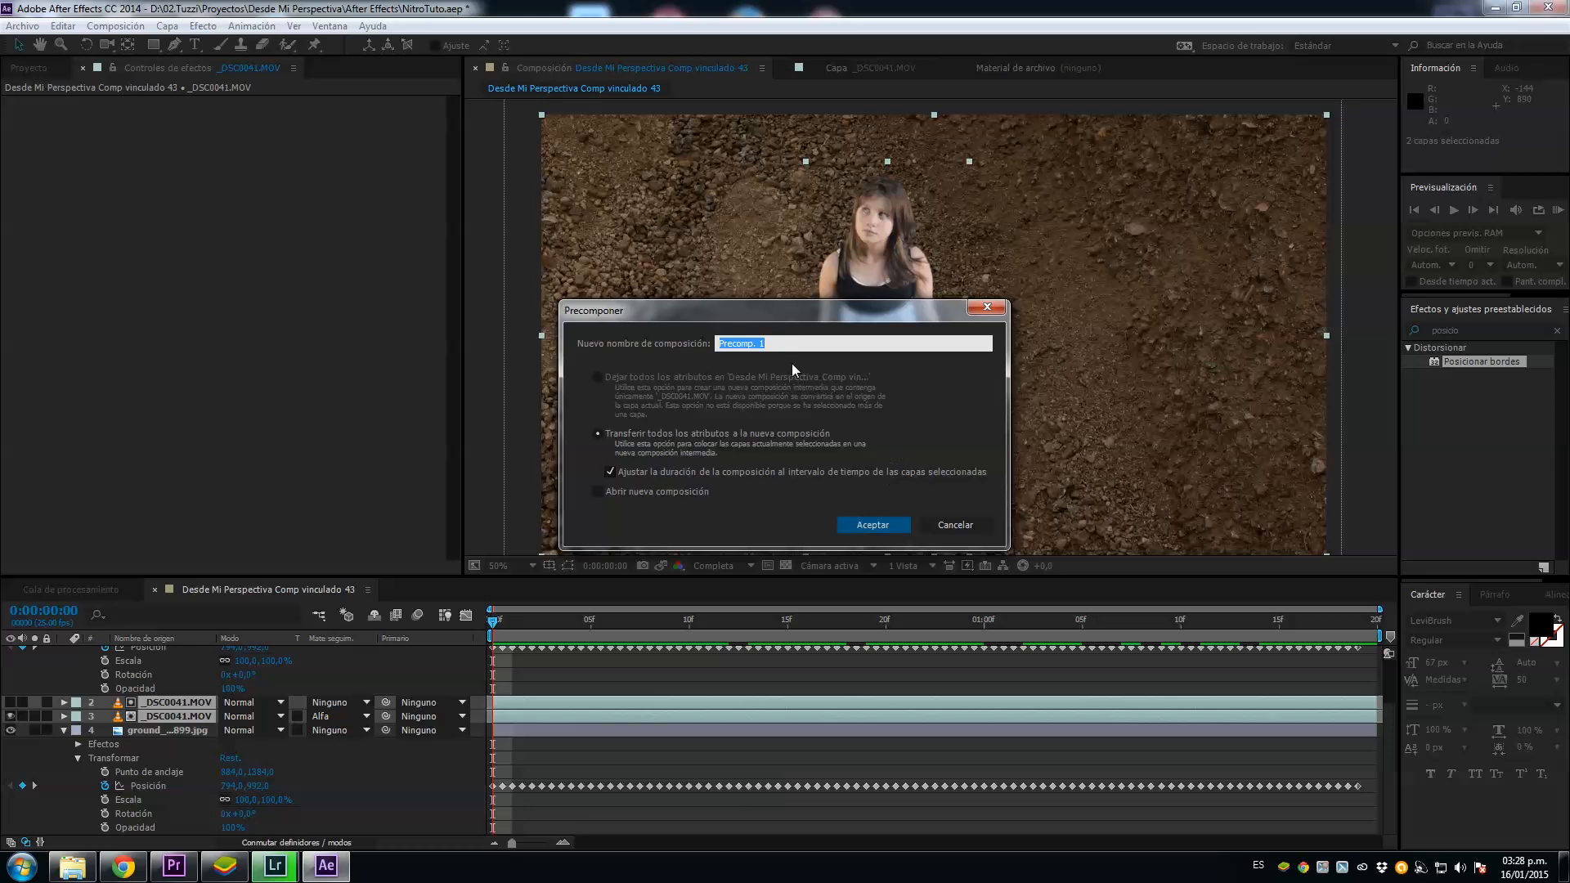
text(Niña)
key(Return)
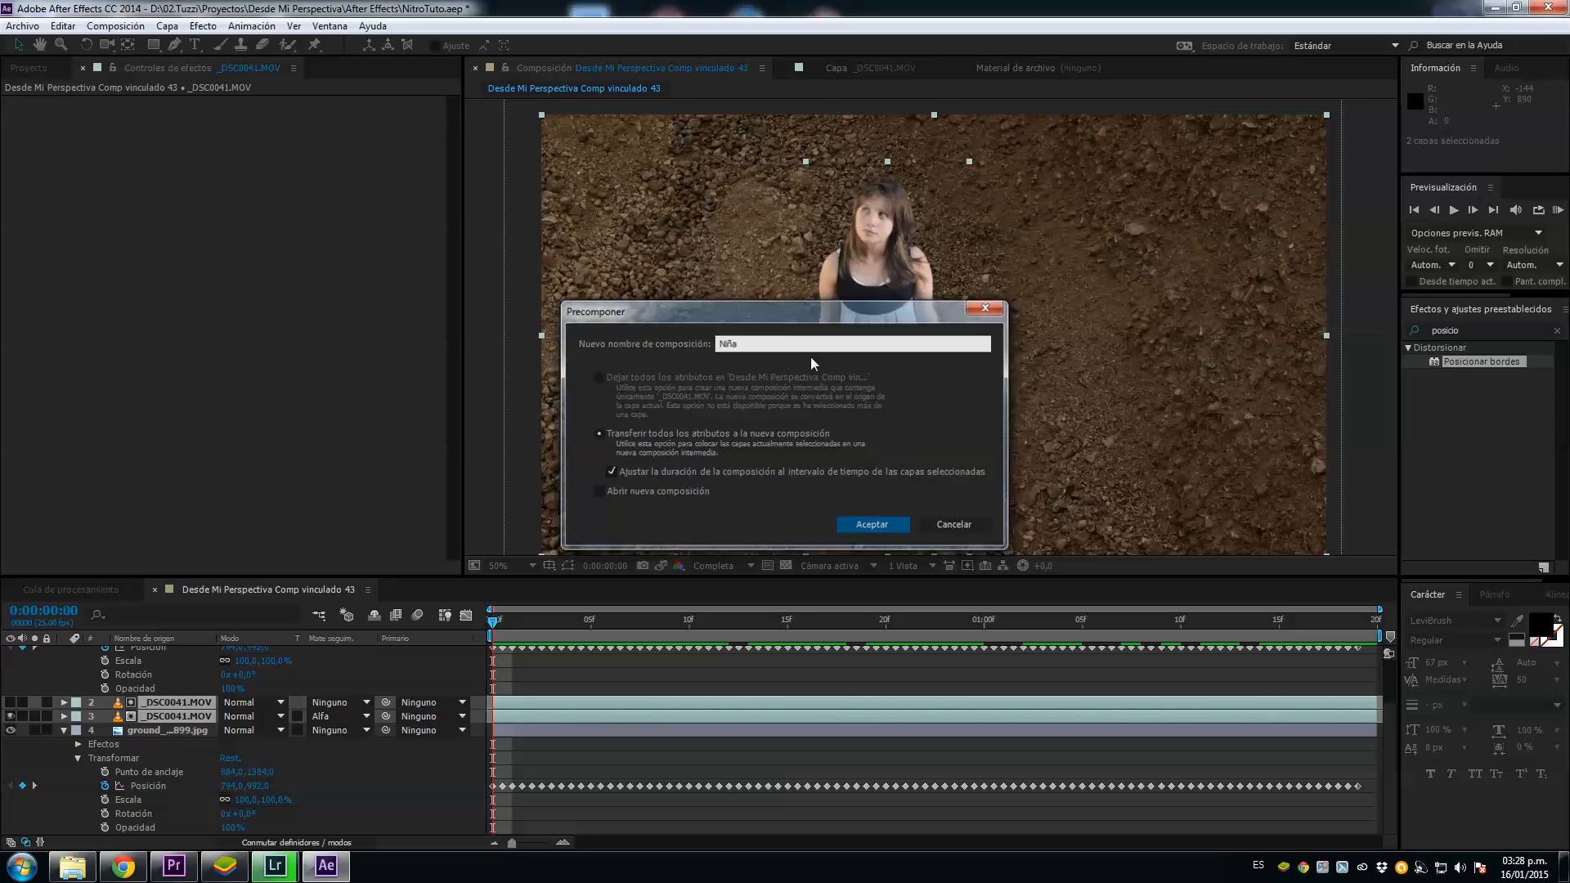
Step: Duplicate the Niña layer and apply Posicionar bordes to the lower copy, moving its upper corners to about 602, 136 and 1692, 166
key(ctrl+d)
click(532, 730)
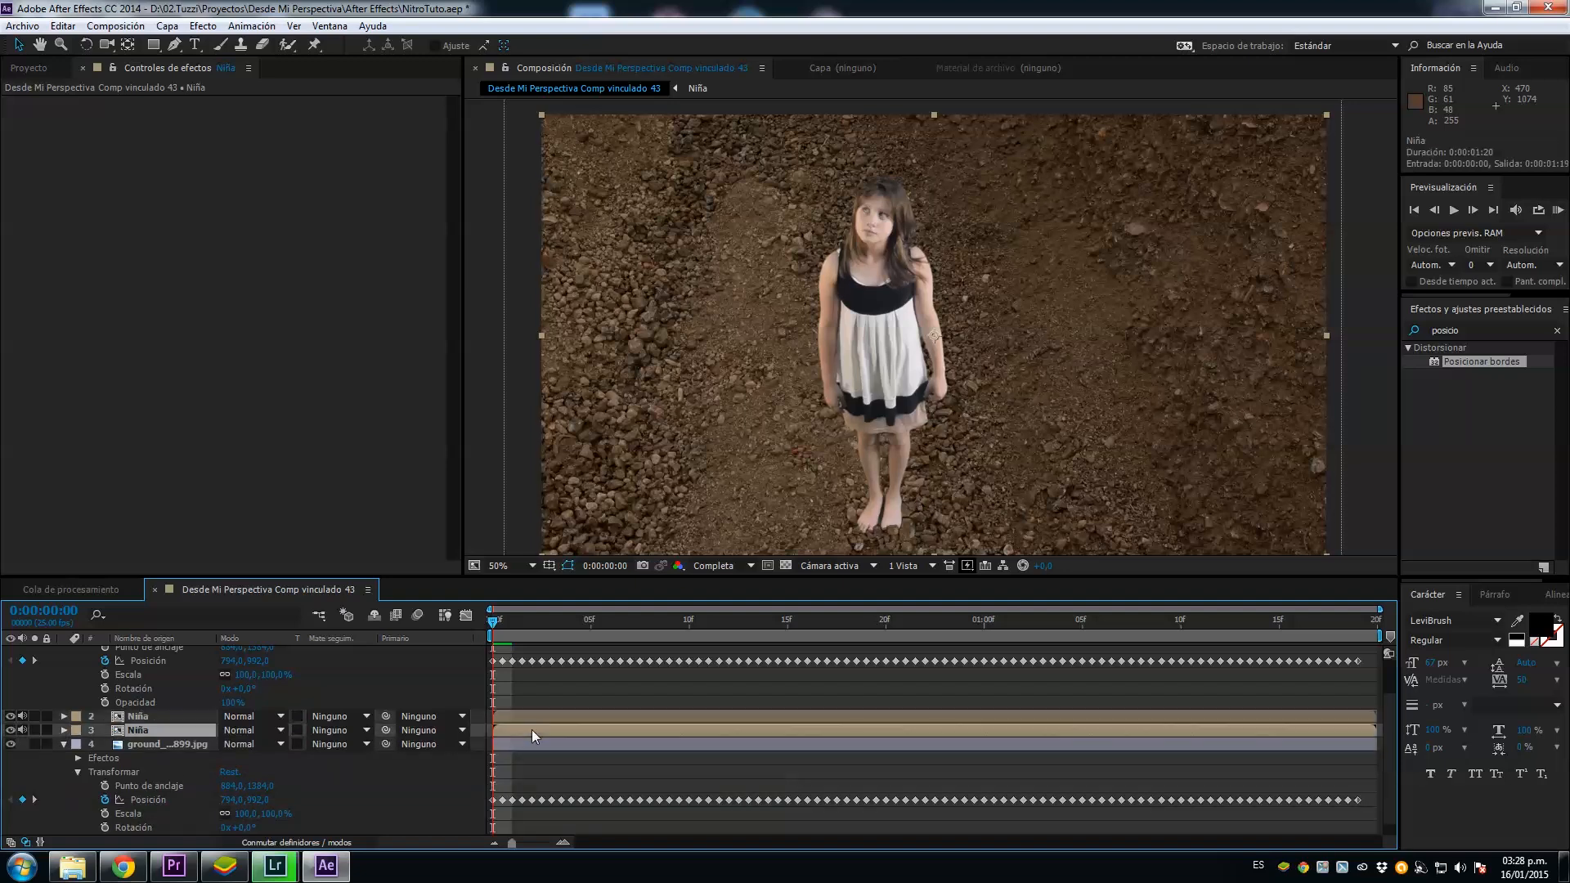
drag(1466, 361, 538, 730)
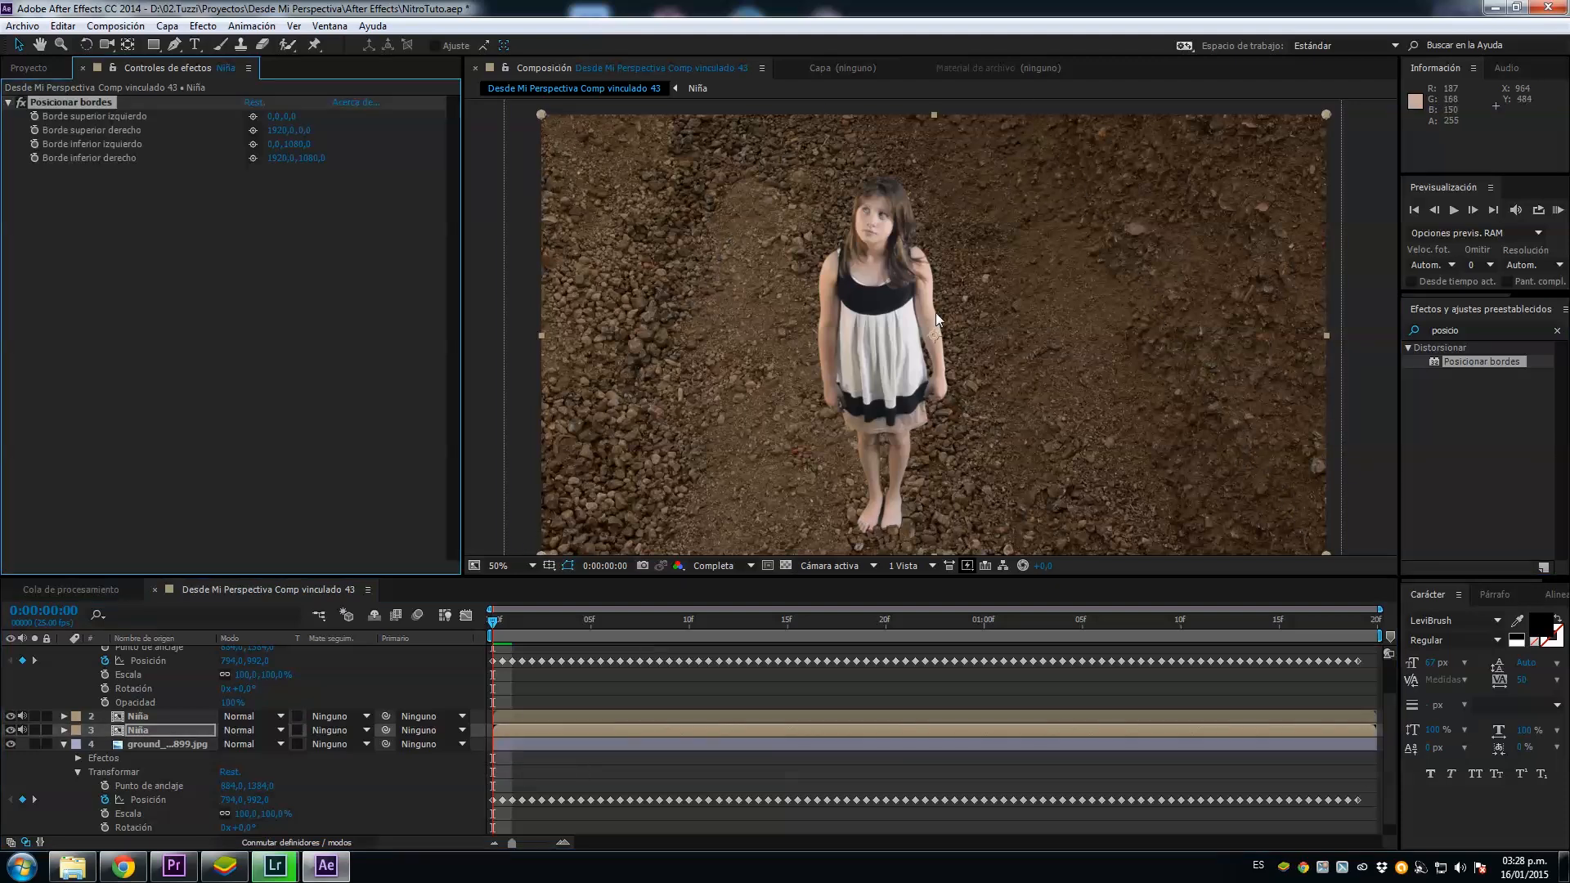
drag(540, 114, 788, 170)
drag(1326, 114, 1231, 180)
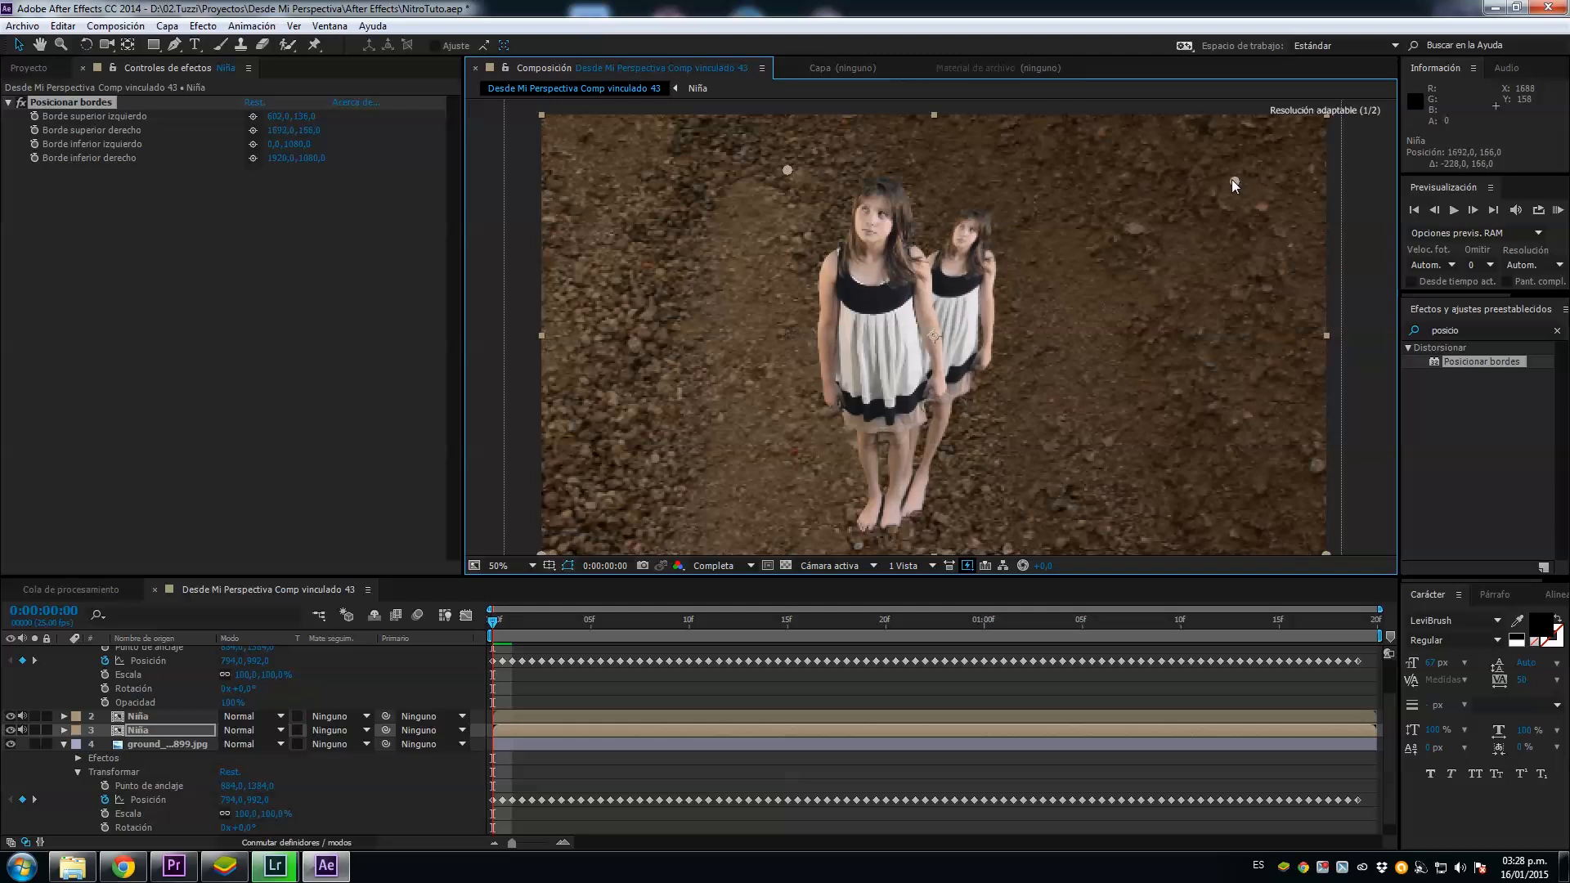
Step: Apply Tono/Saturación to the lower Niña copy and set its luminosity to -100 for a black shadow silhouette
click(1418, 331)
key(BackSpace)
key(BackSpace)
key(BackSpace)
key(BackSpace)
key(BackSpace)
key(BackSpace)
key(BackSpace)
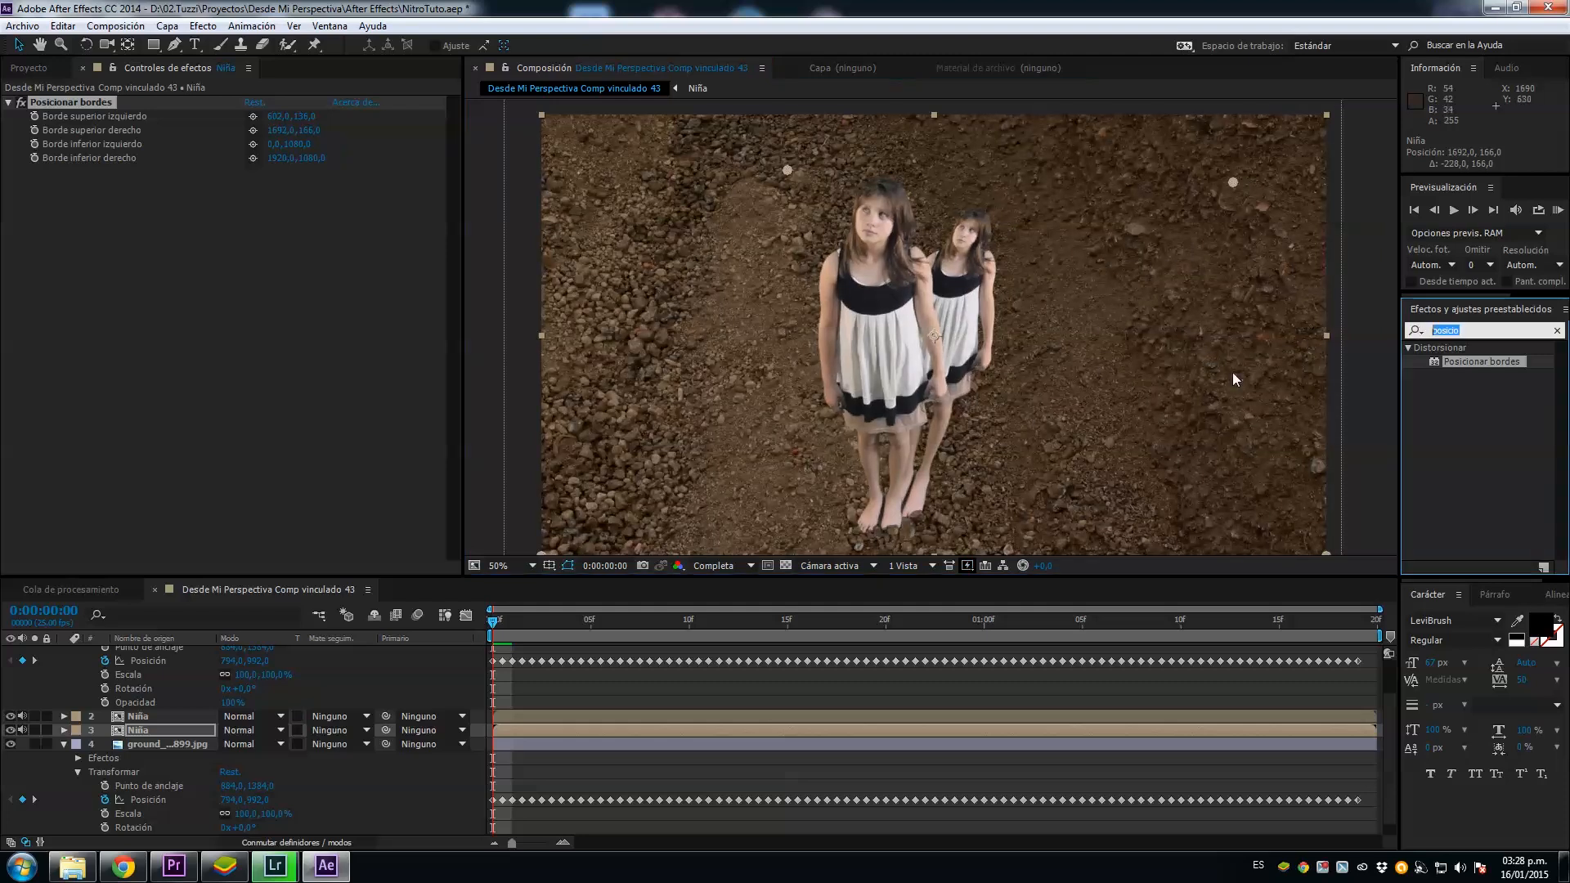
text(tono)
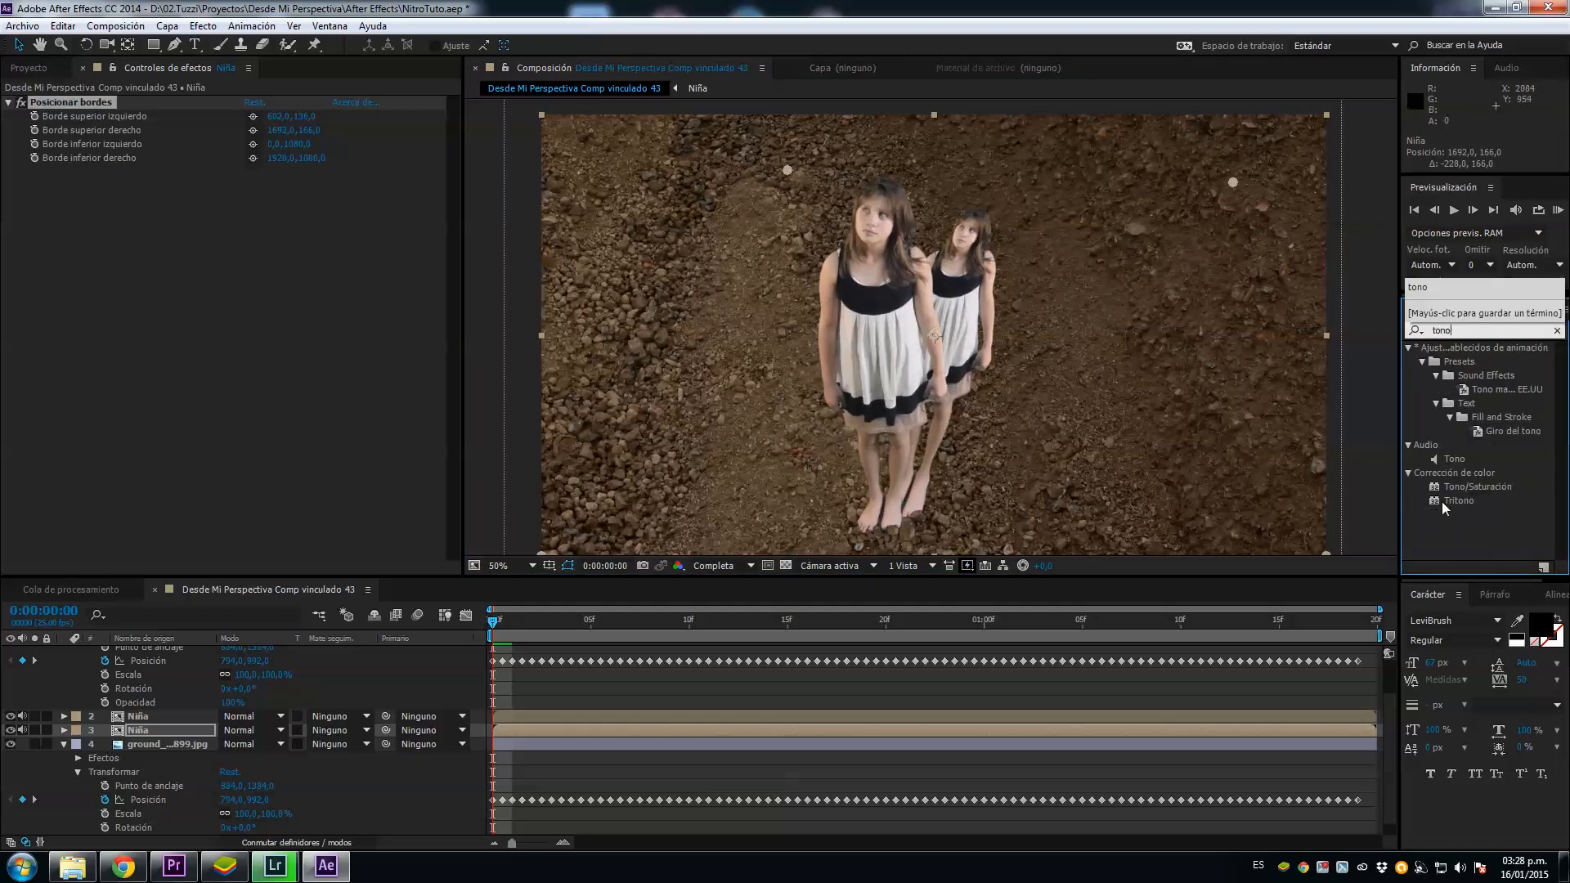
drag(1450, 489, 788, 726)
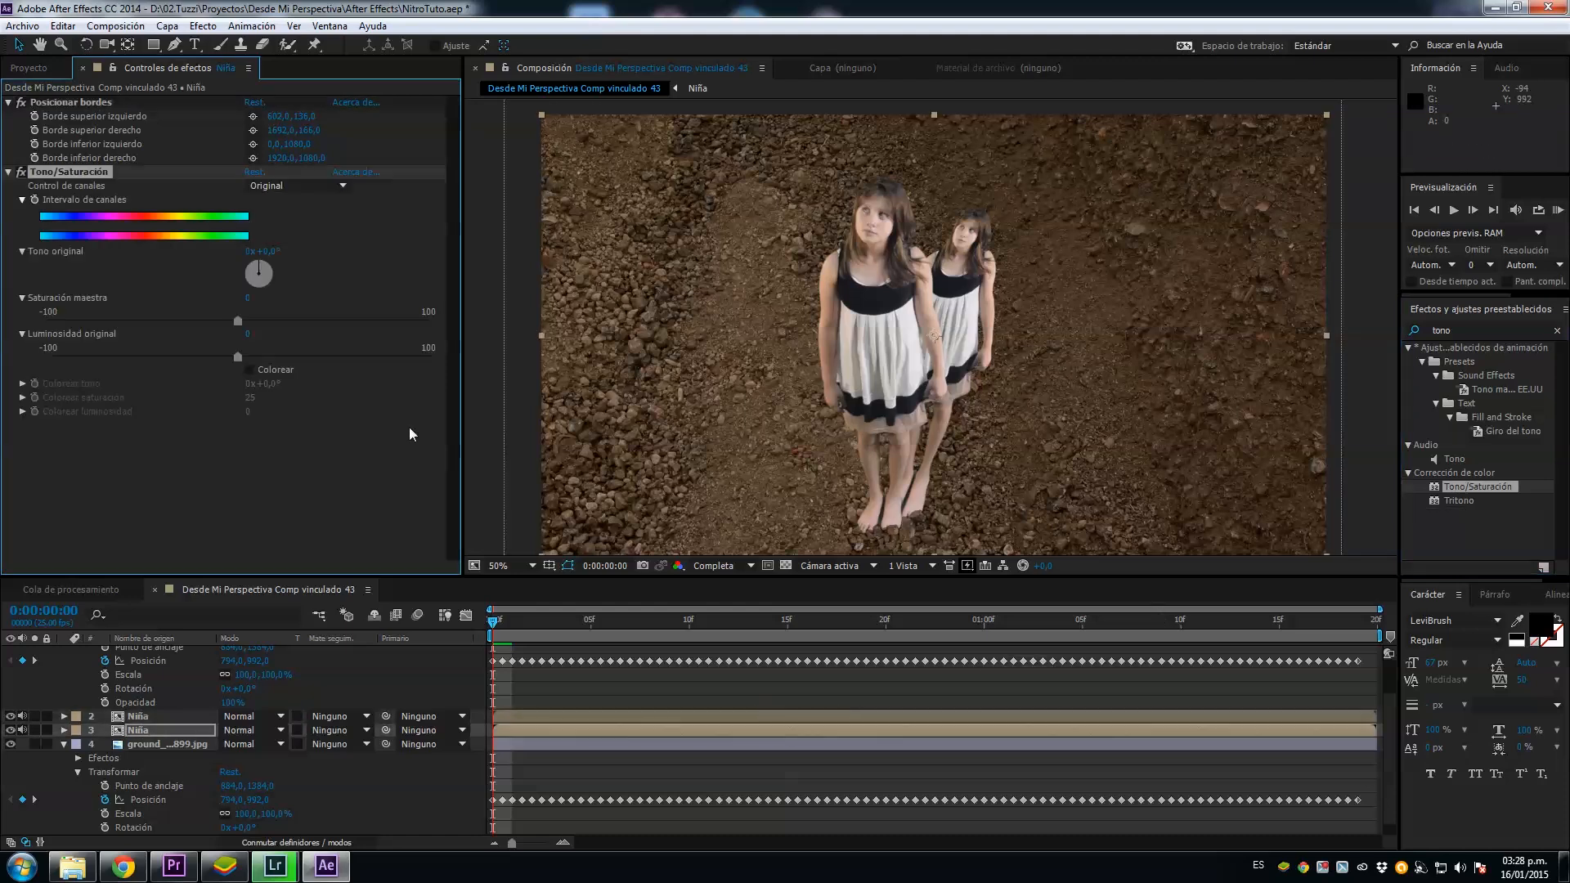
drag(240, 360, 2, 384)
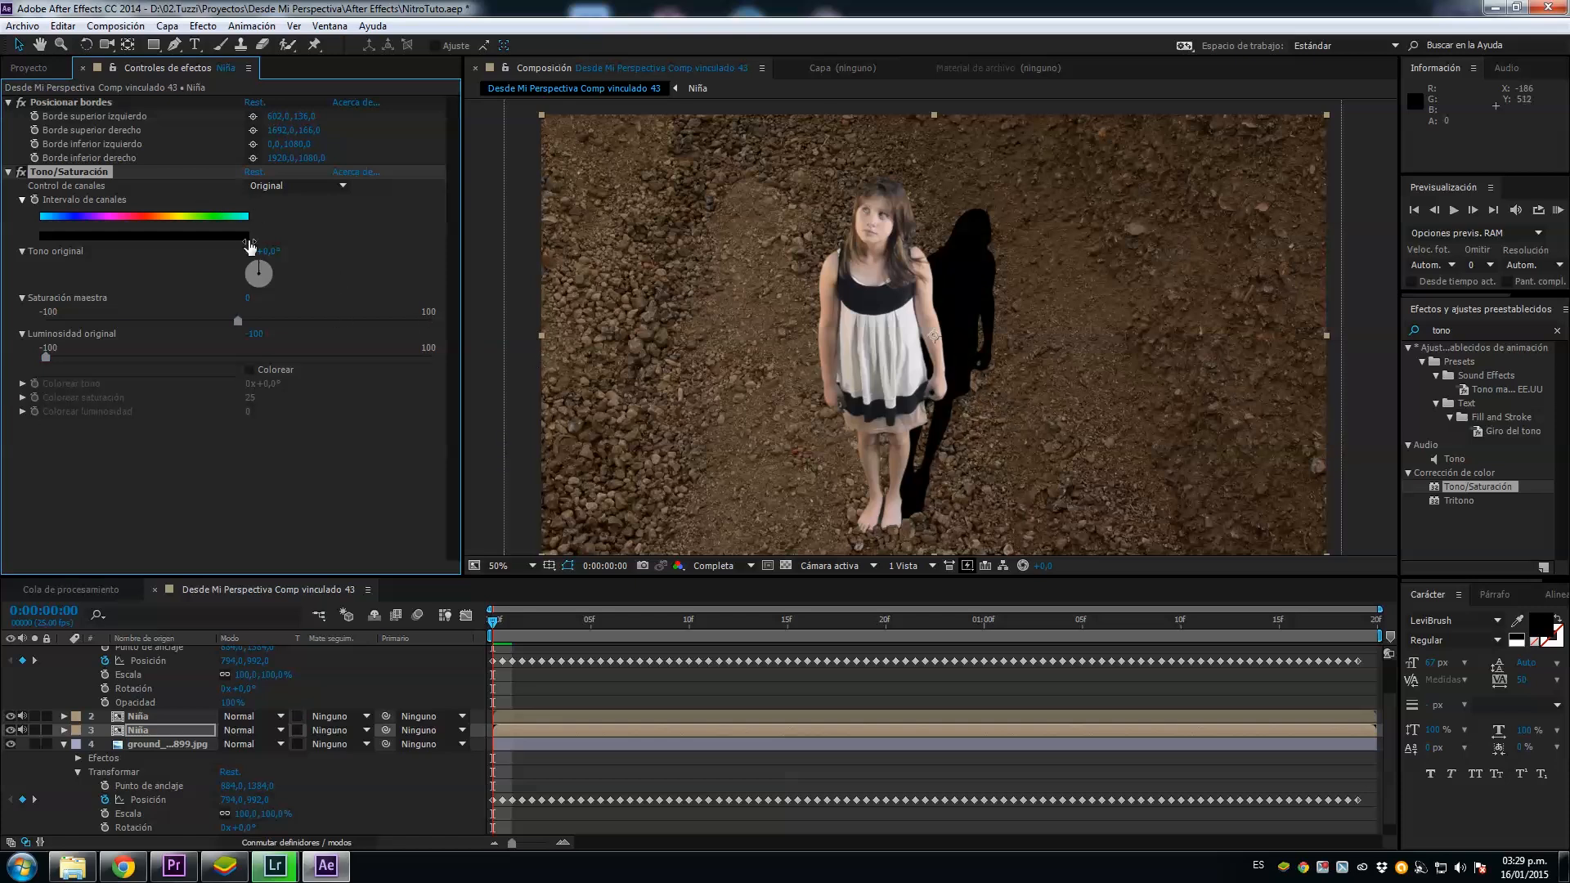
Step: Draw a rectangular mask on the lower Niña copy from about 88, 460 to 2096, 1222, cutting off the top of the shadow
click(153, 44)
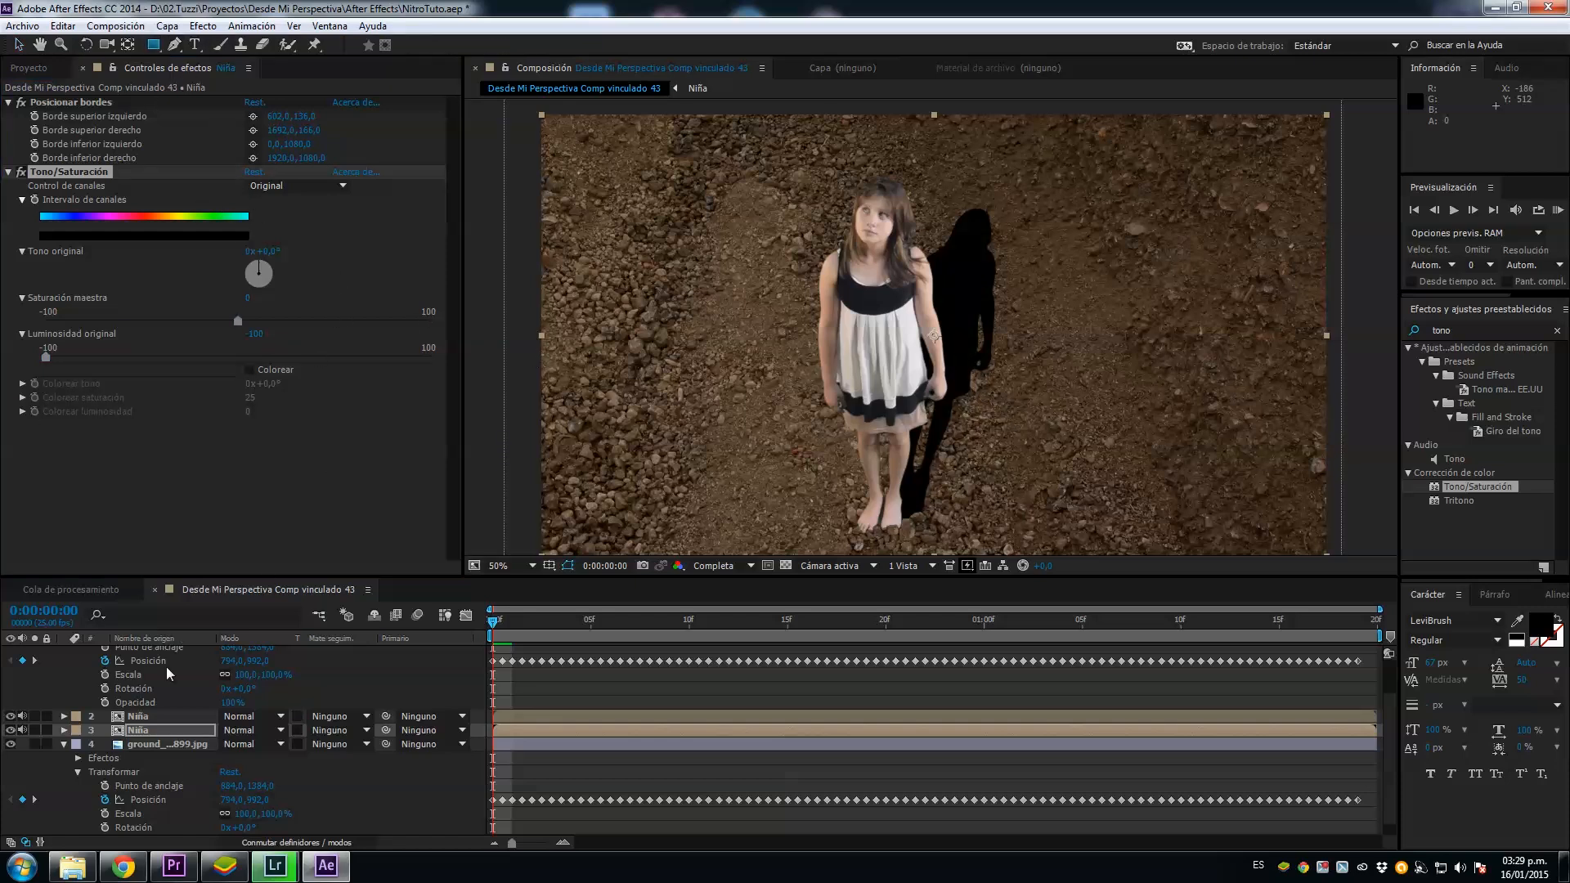
drag(577, 303, 1402, 616)
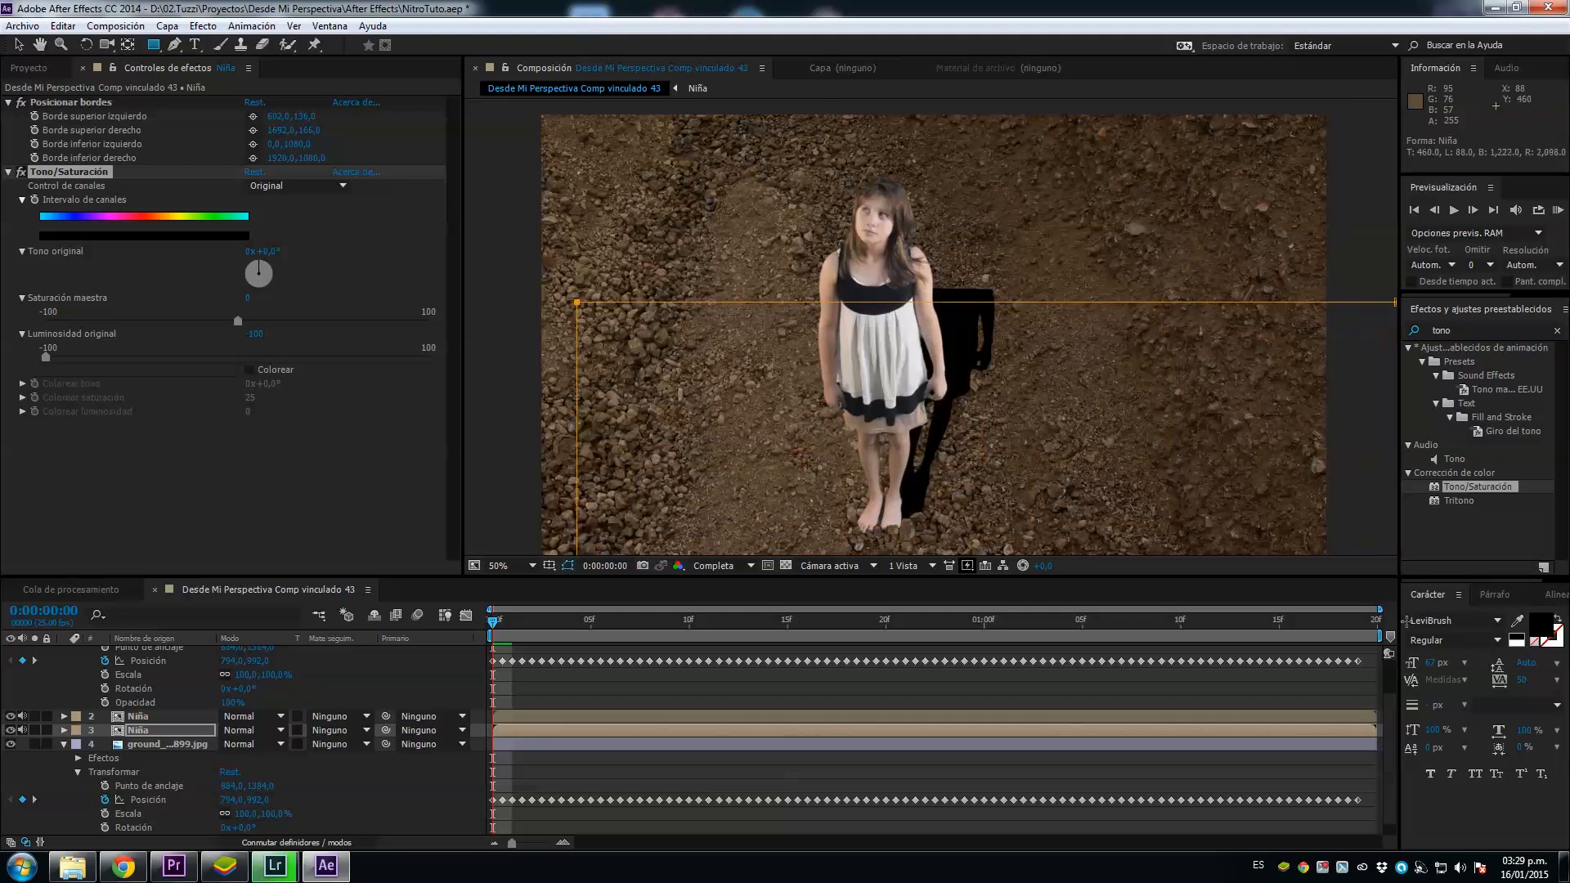
Step: Feather the shadow layer's mask by about 382 pixels and lower the mask's upper edge to around the girl's hands
click(93, 758)
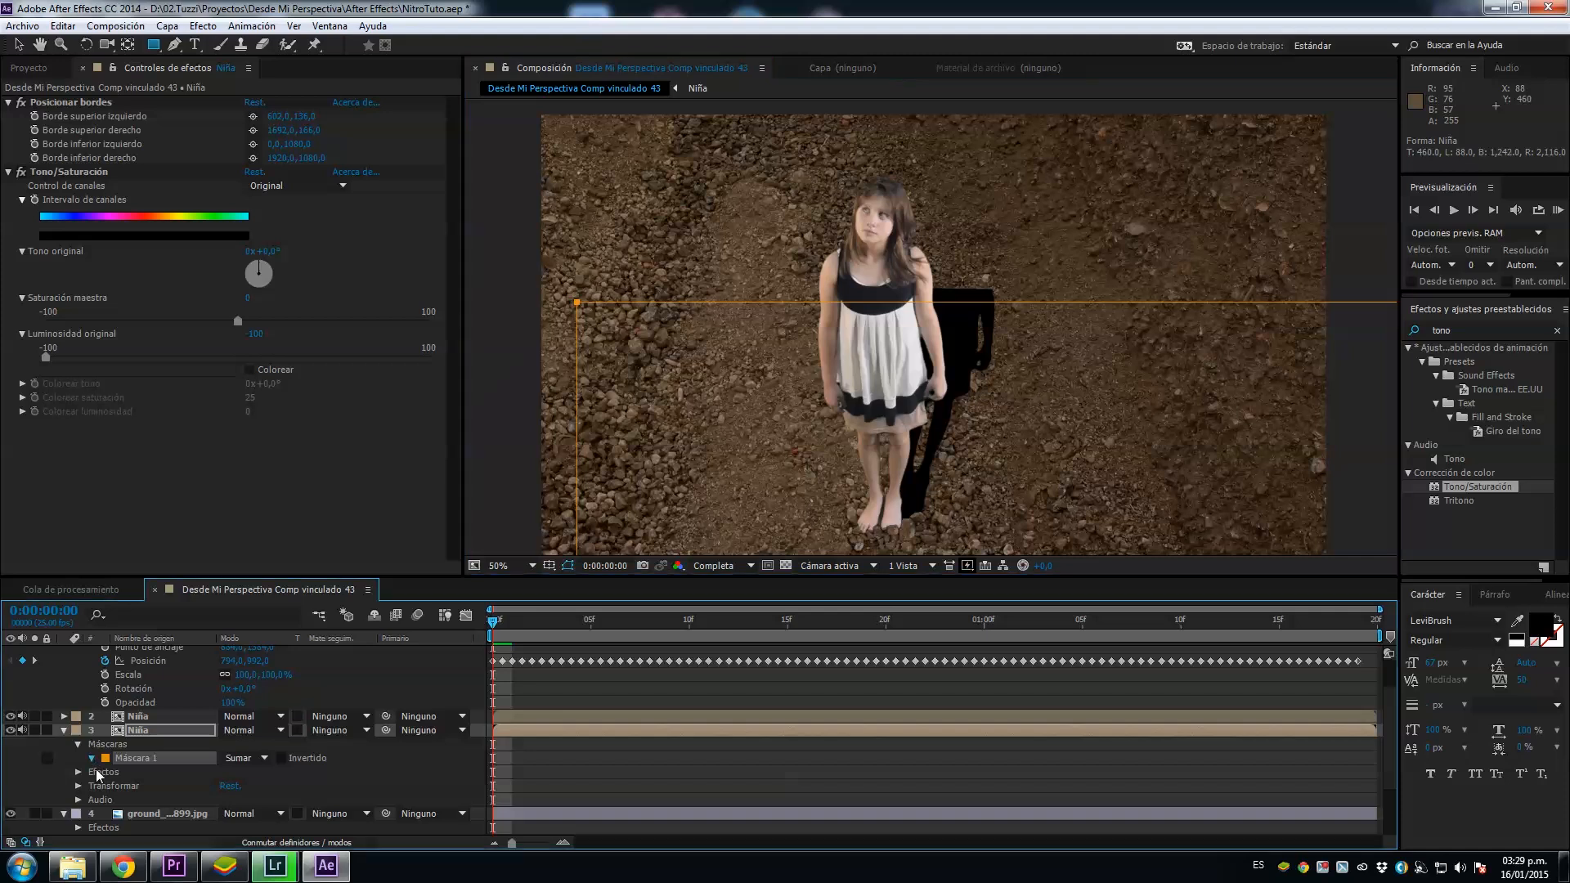
drag(241, 785, 532, 756)
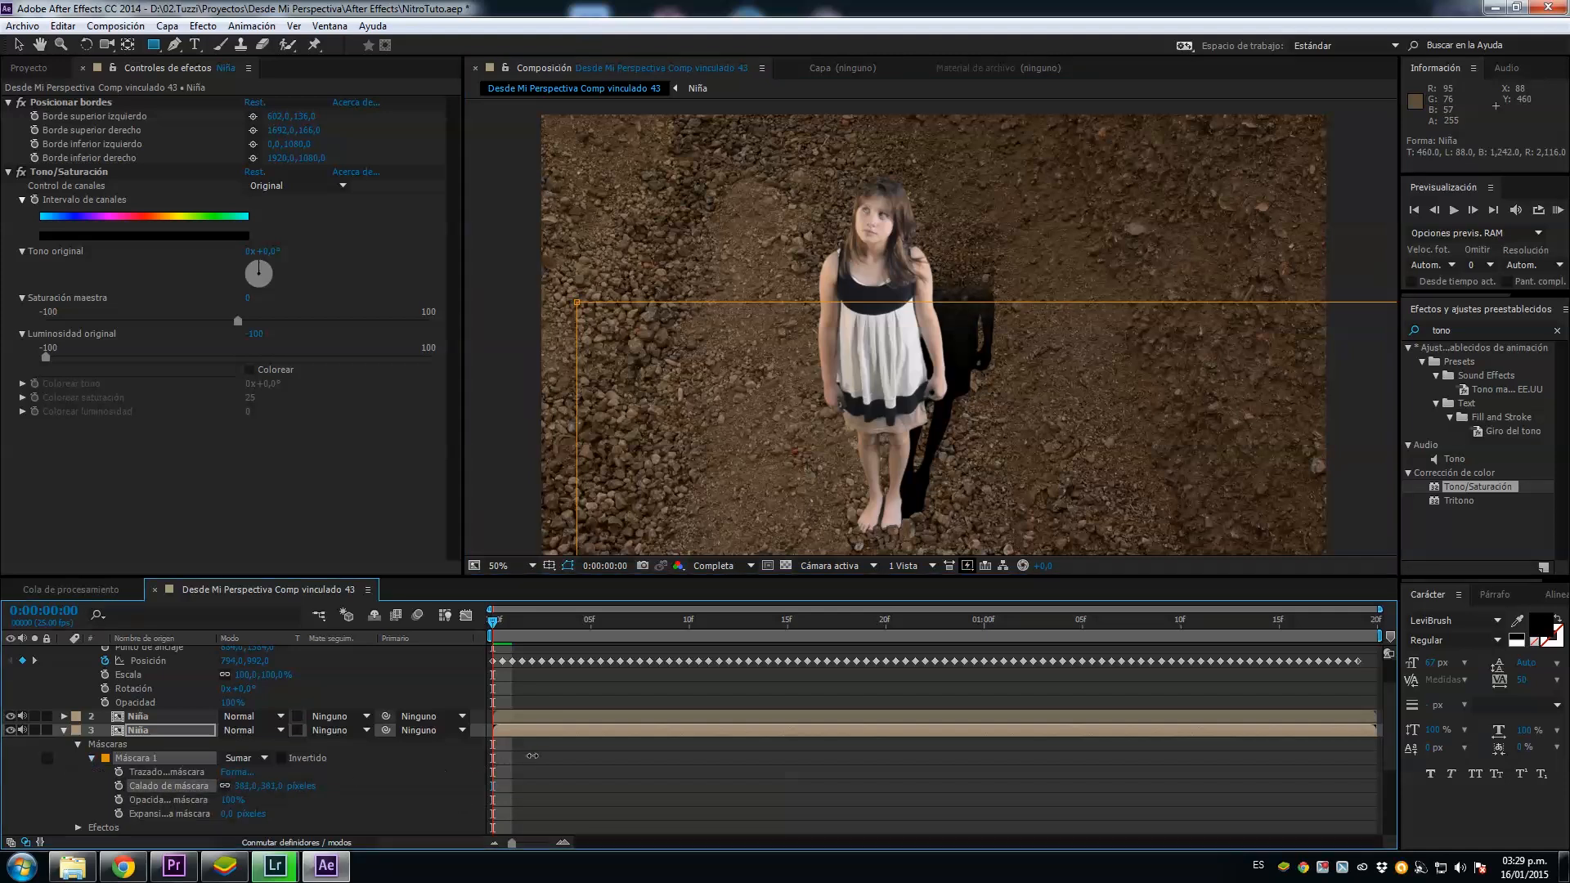
key(v)
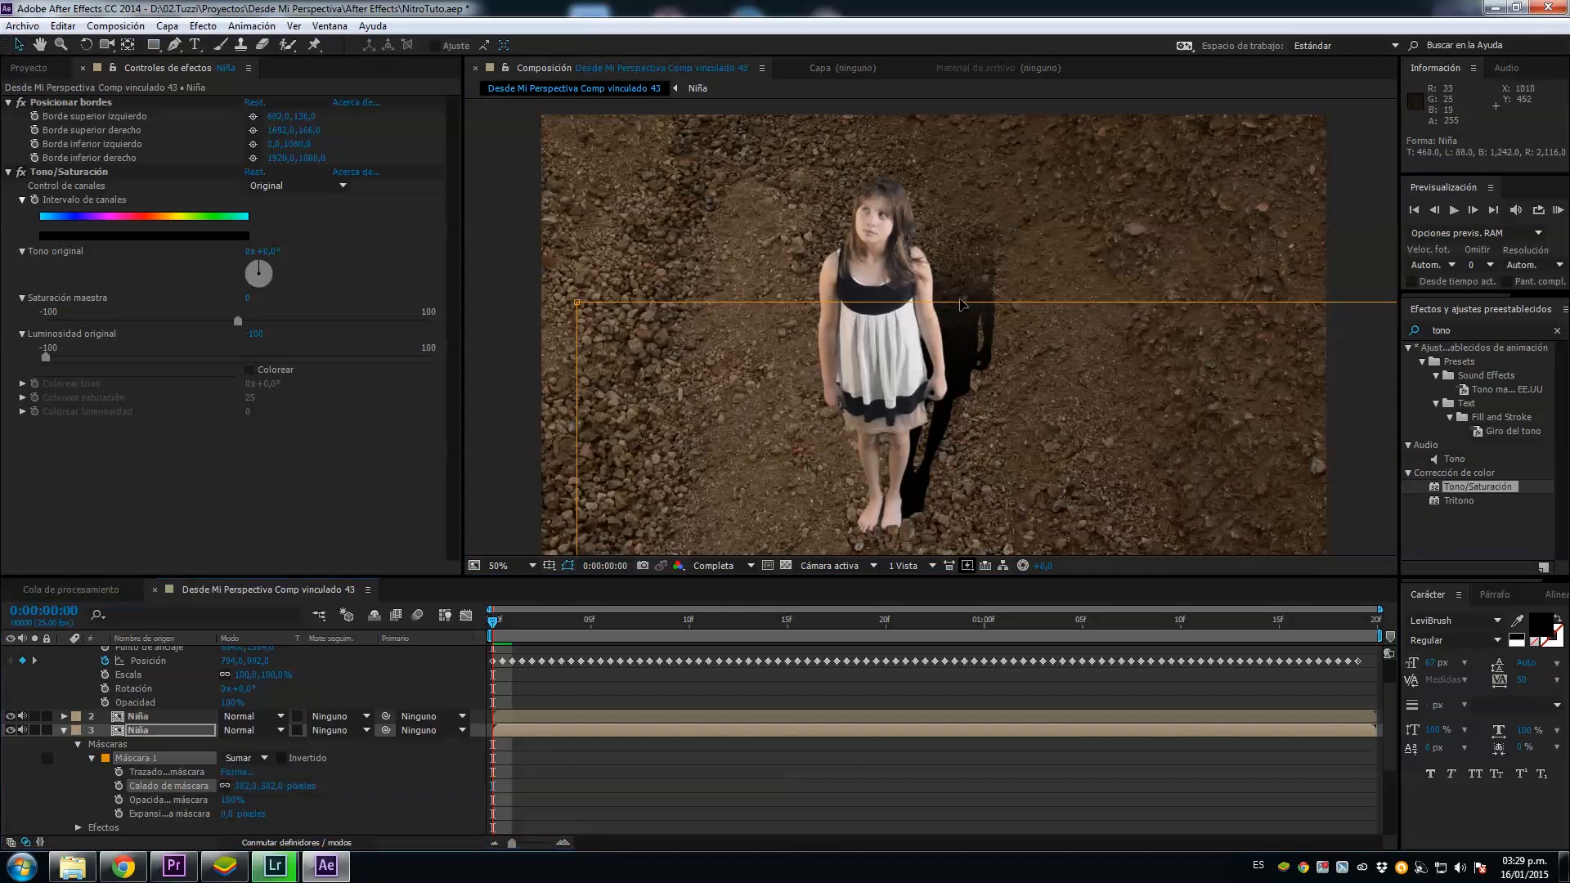
drag(963, 305, 963, 381)
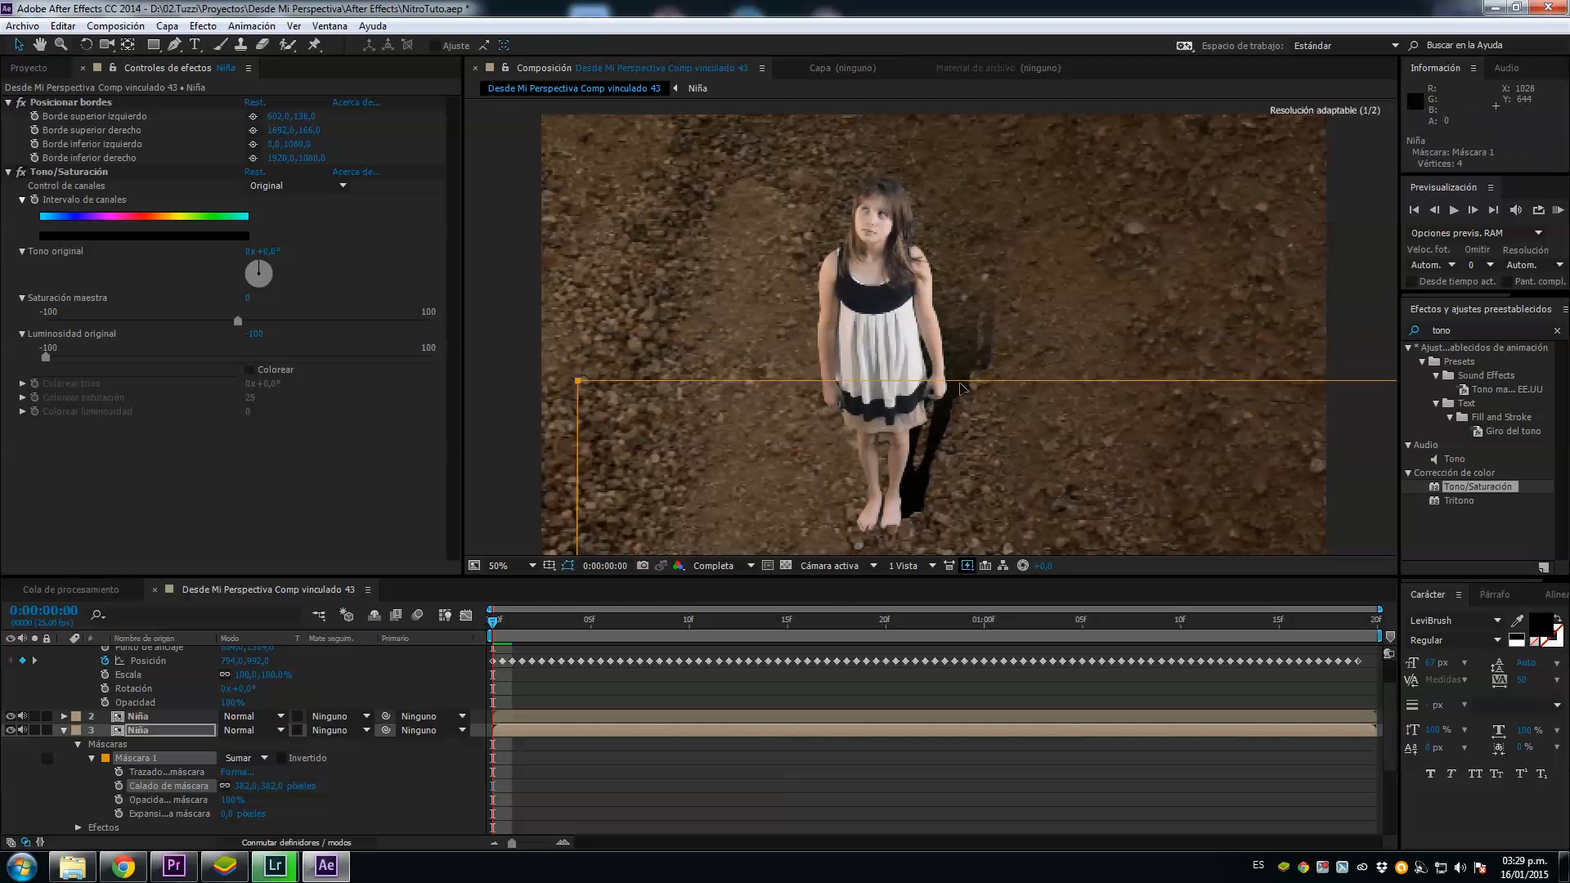
click(781, 826)
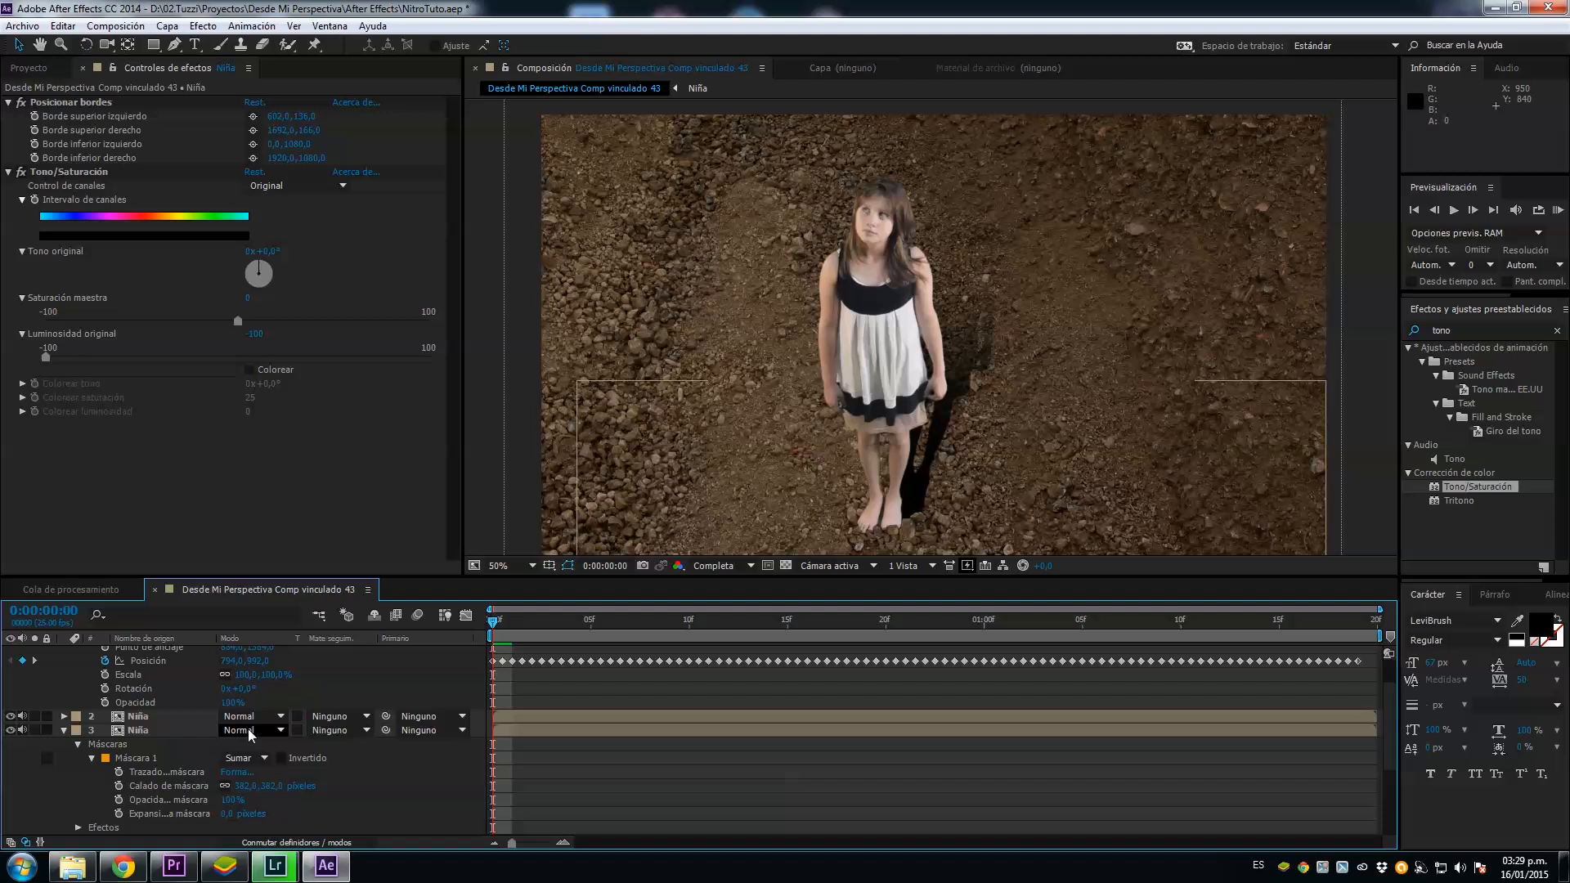
Step: Set the lower Niña layer's blending mode to Luz suave and preview the shadow in motion
click(249, 731)
click(349, 342)
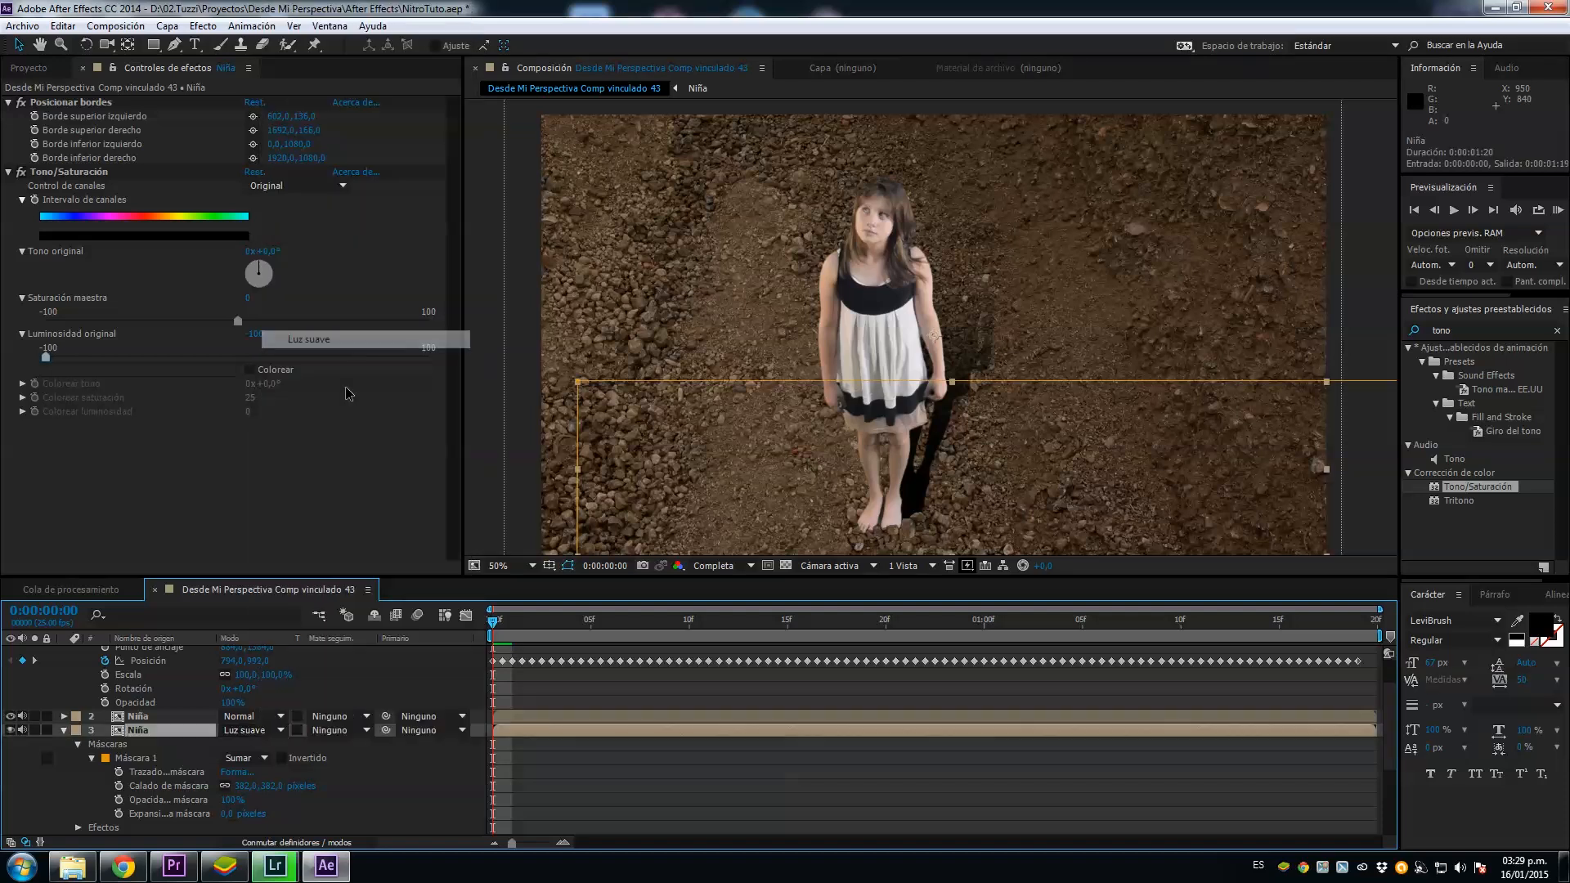
click(654, 815)
key(KP_0)
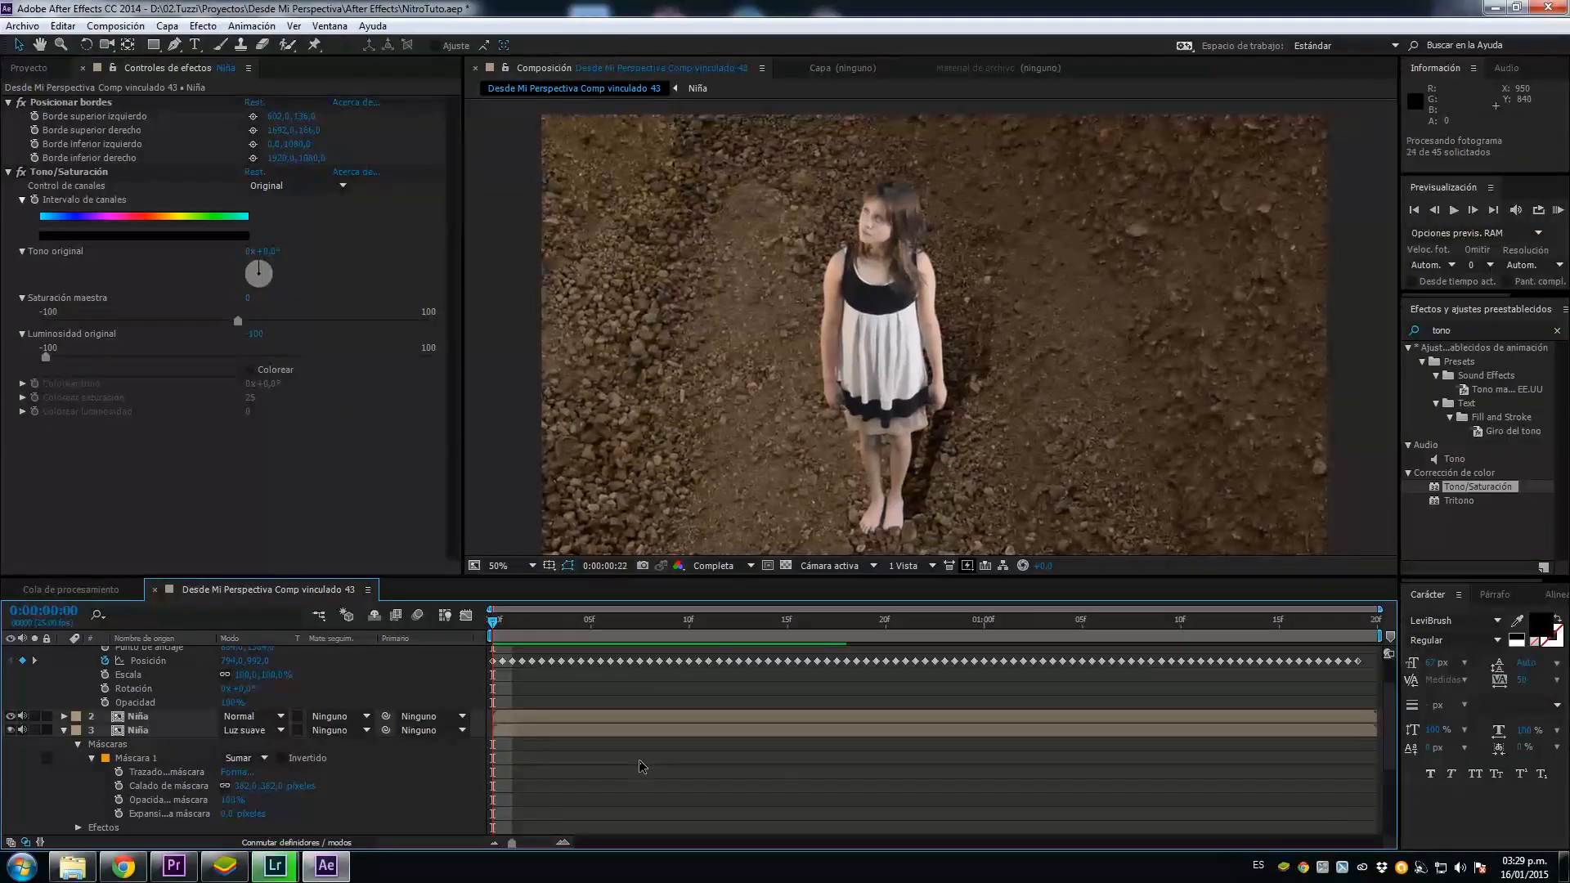
Step: Nudge the shadow layer slightly left and down beneath the girl and replay the preview to check it
click(508, 621)
click(548, 733)
drag(1019, 477, 1004, 482)
key(KP_0)
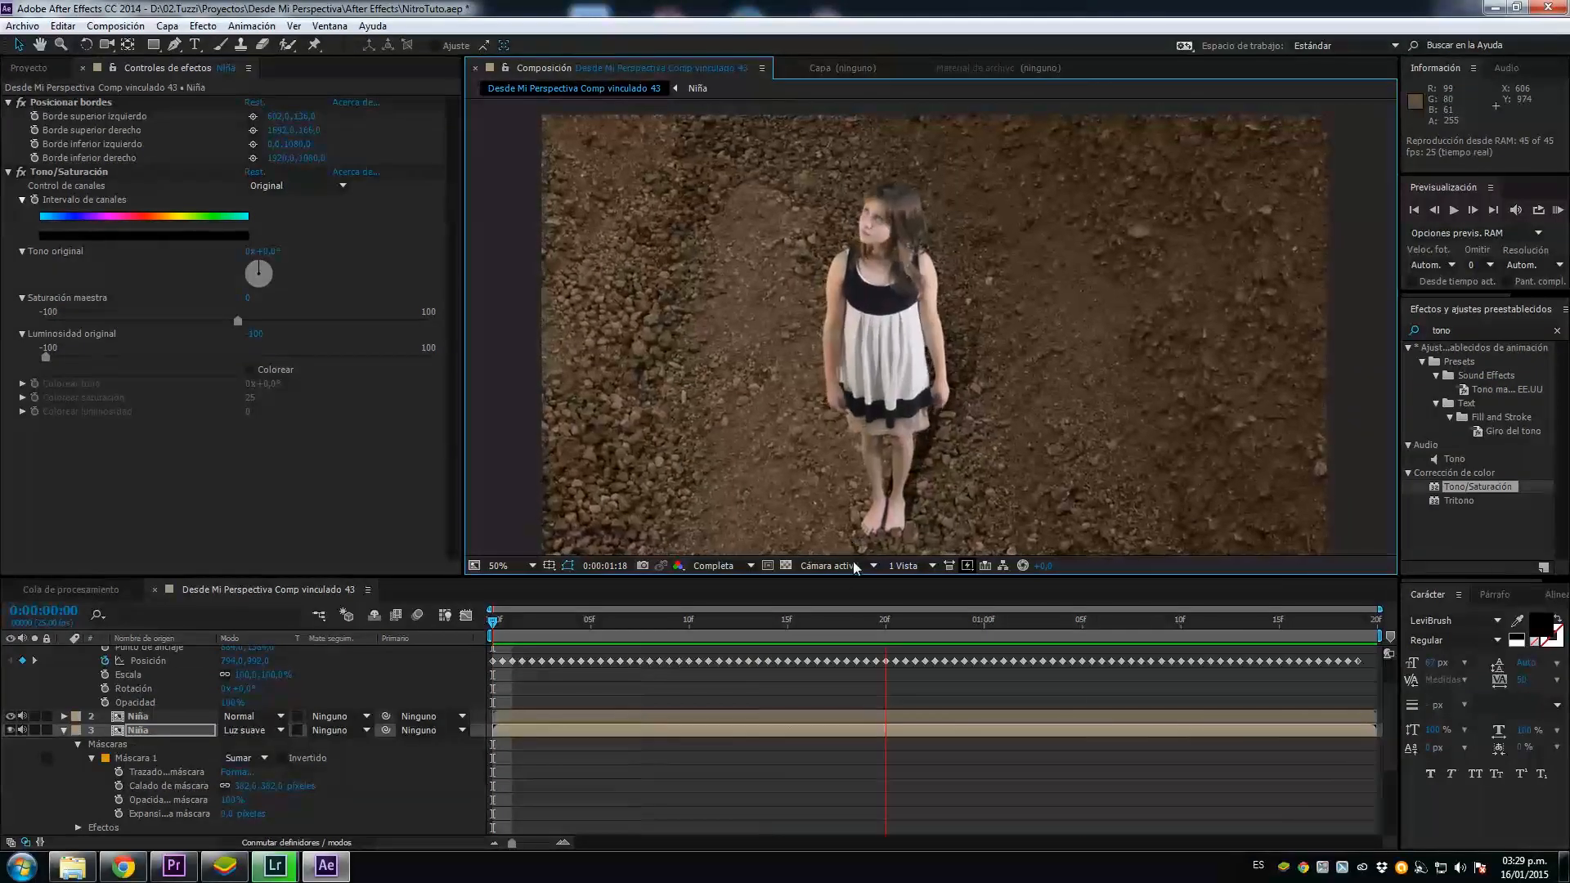
key(space)
click(708, 586)
Step: Apply Teñir to the upper Niña layer, map white to a brown sampled from the ground, and set the tint amount to about 60%
click(1444, 331)
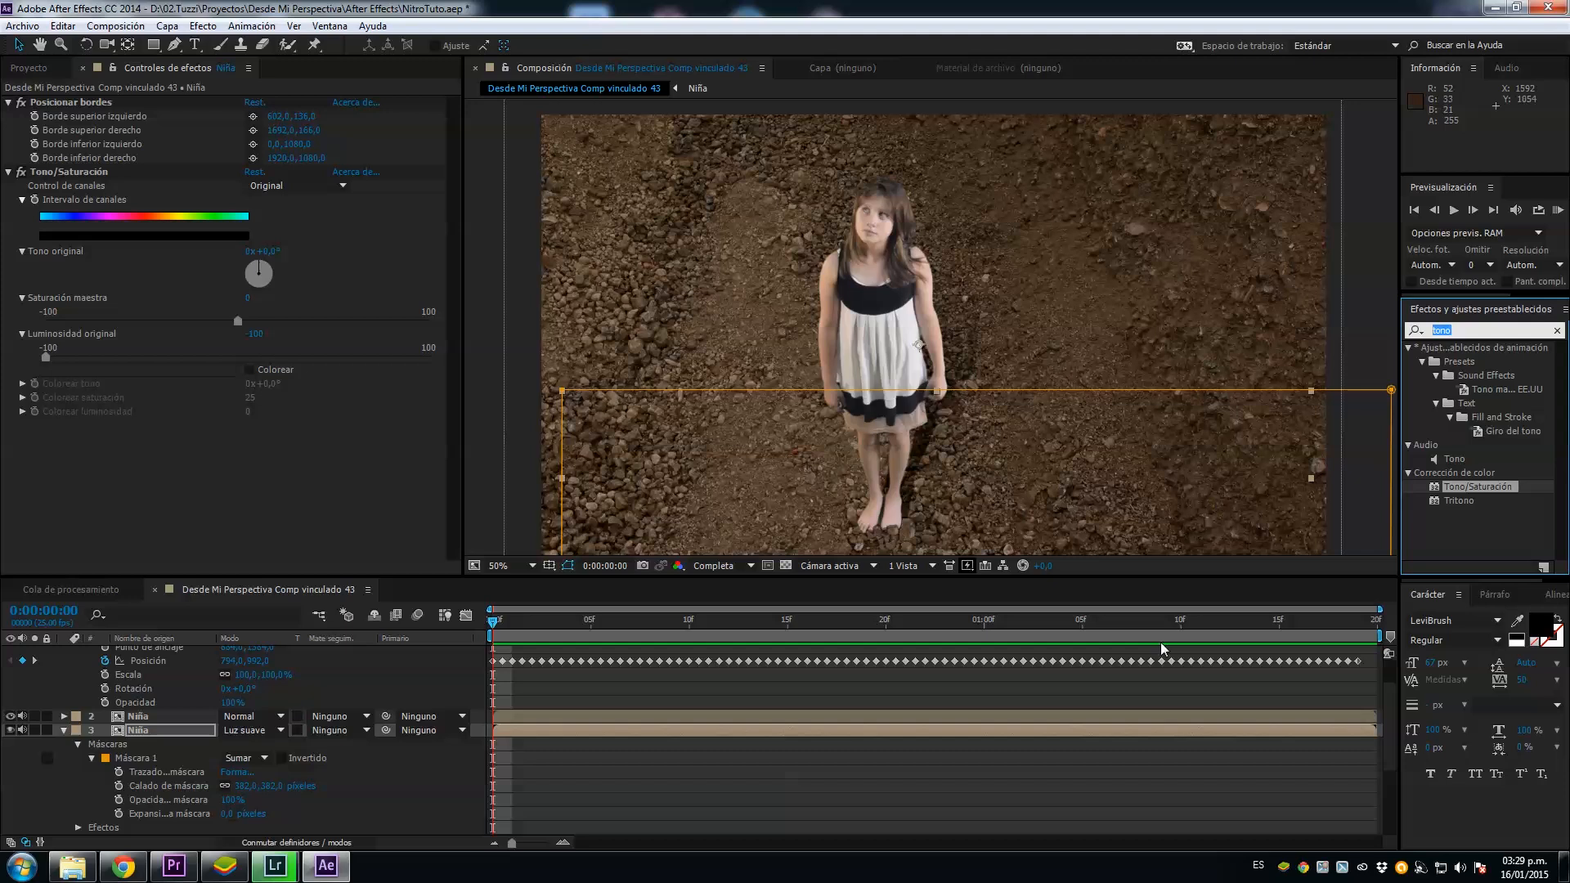
text(teñir)
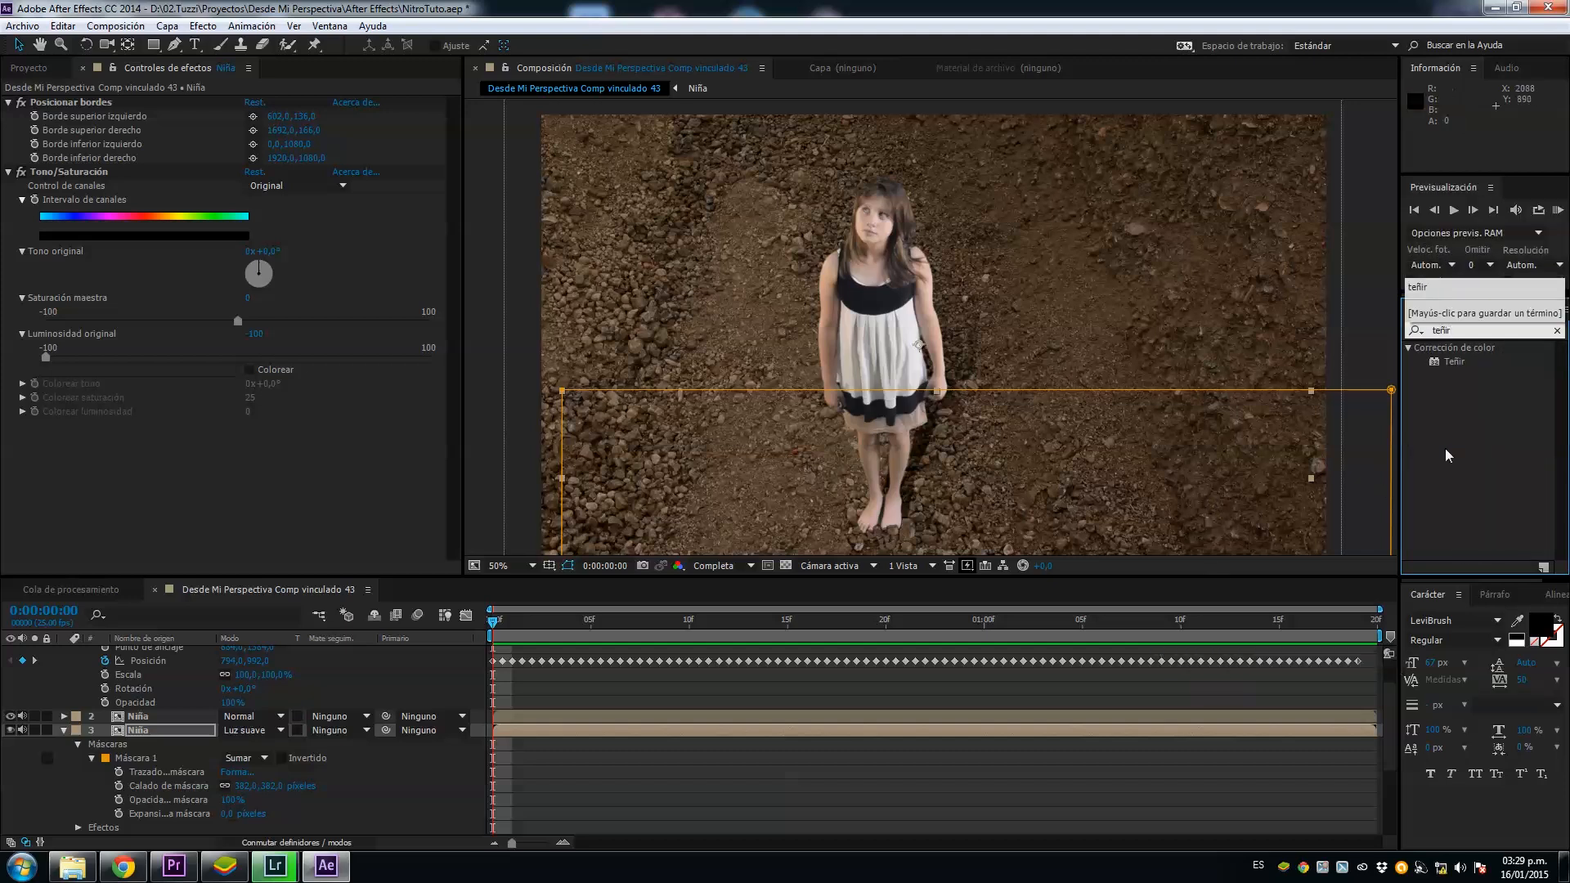
drag(1458, 366, 674, 718)
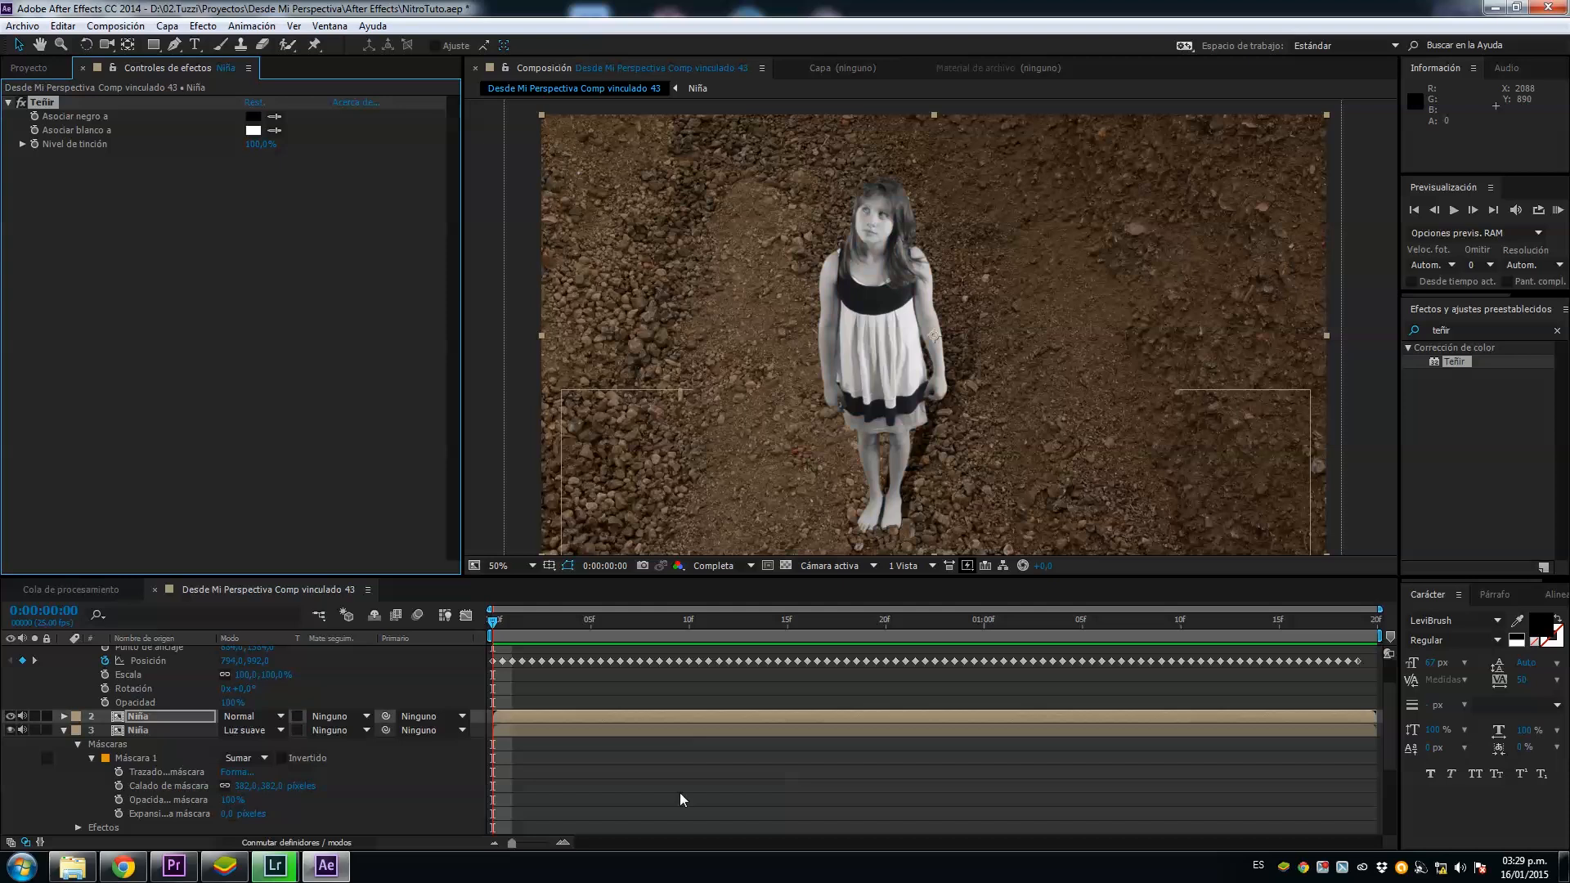
click(273, 132)
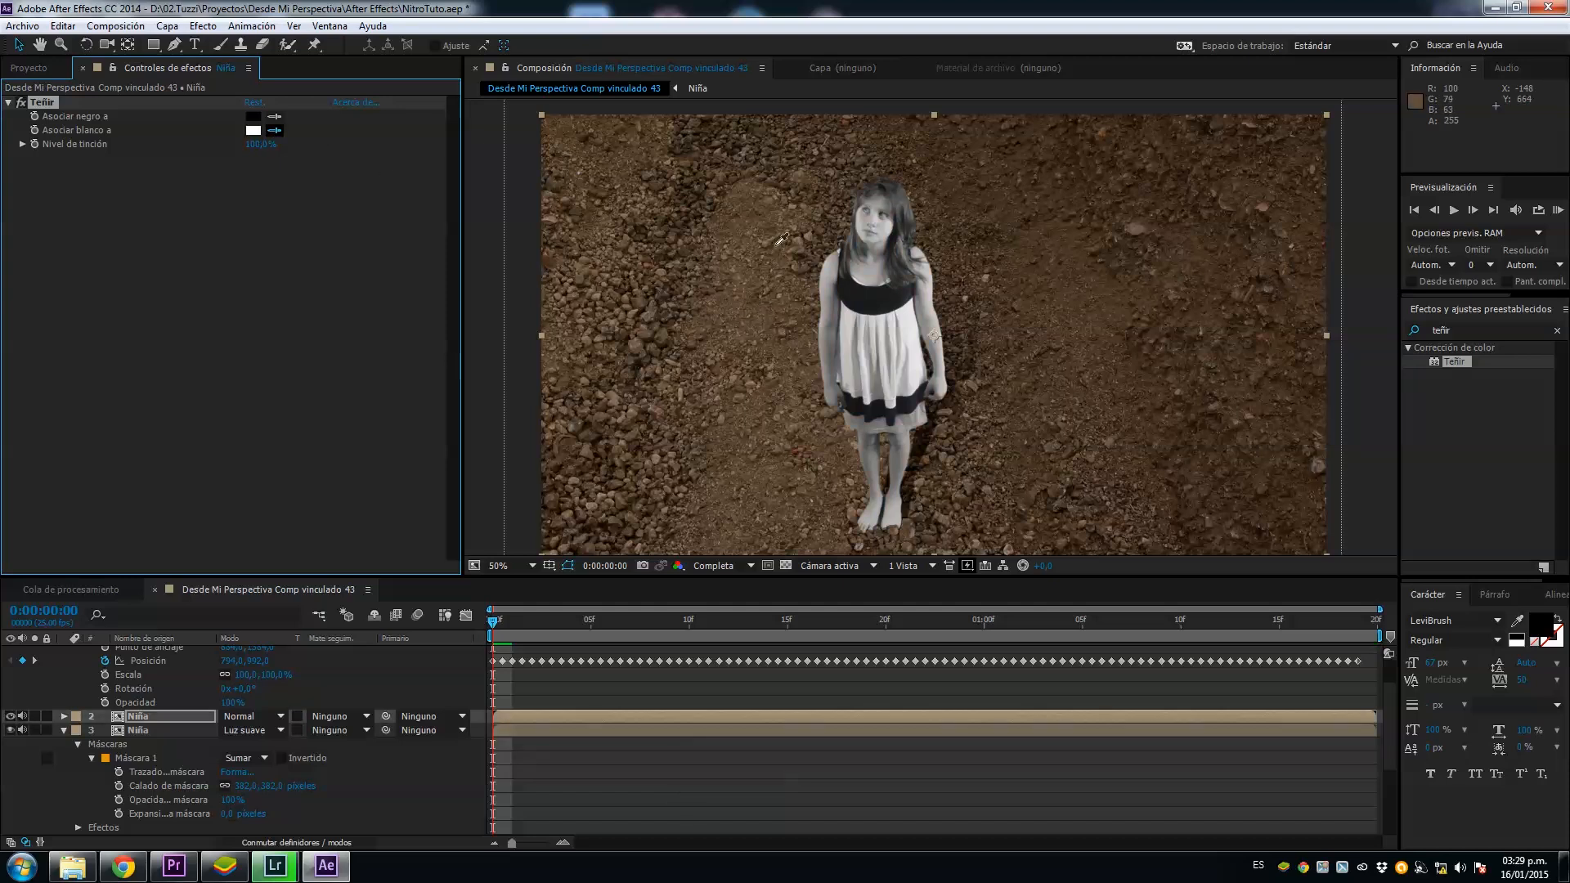
click(743, 264)
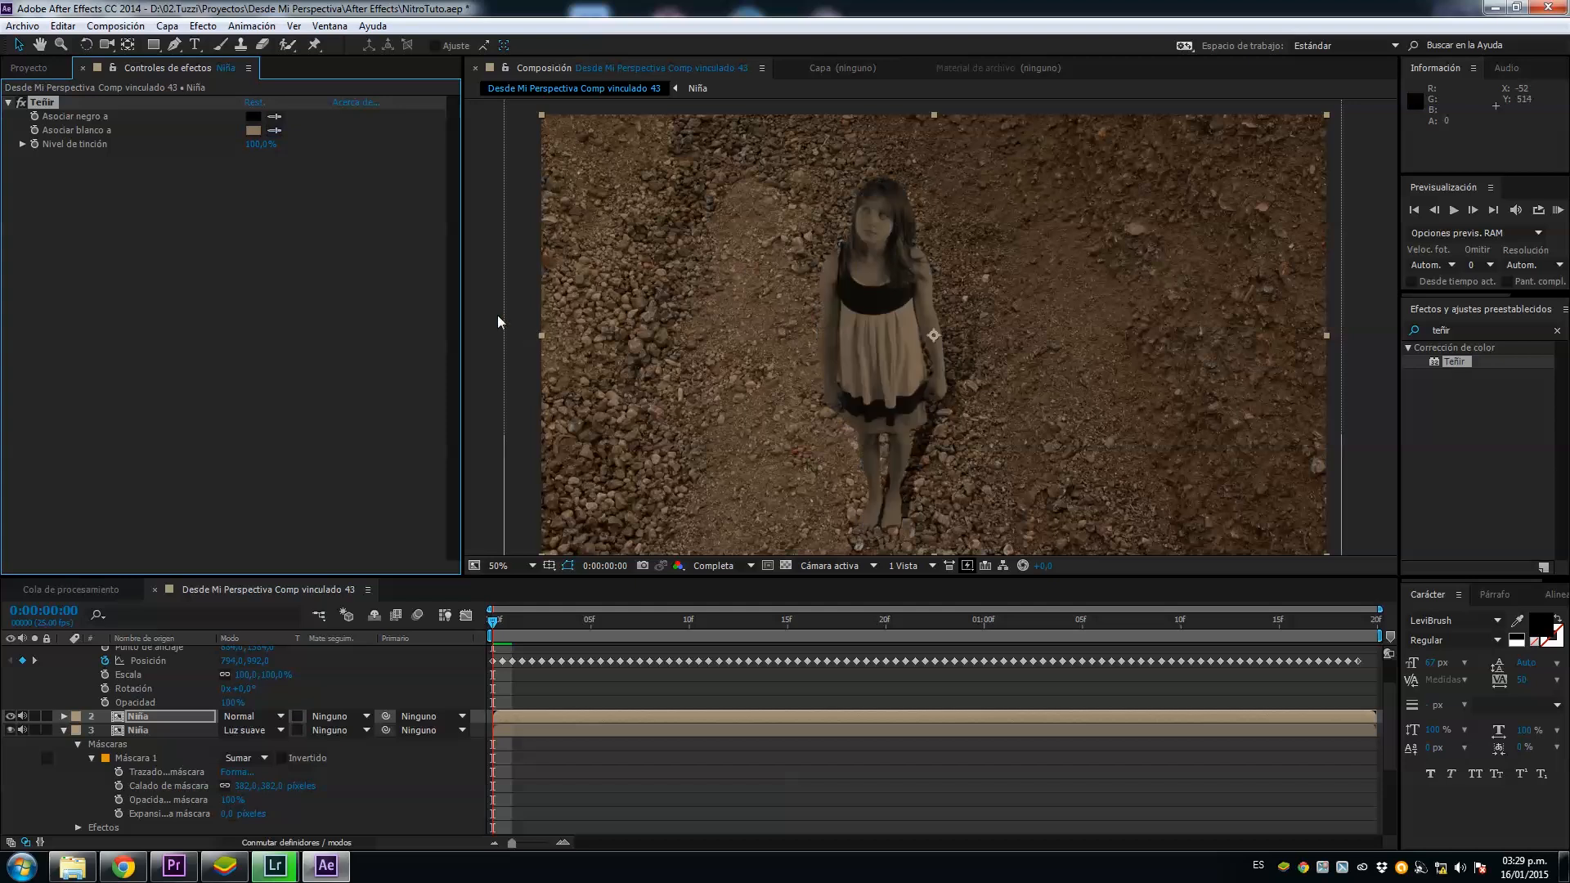
mouse_move(263, 151)
mouse_down()
mouse_move(203, 163)
mouse_move(241, 165)
mouse_up()
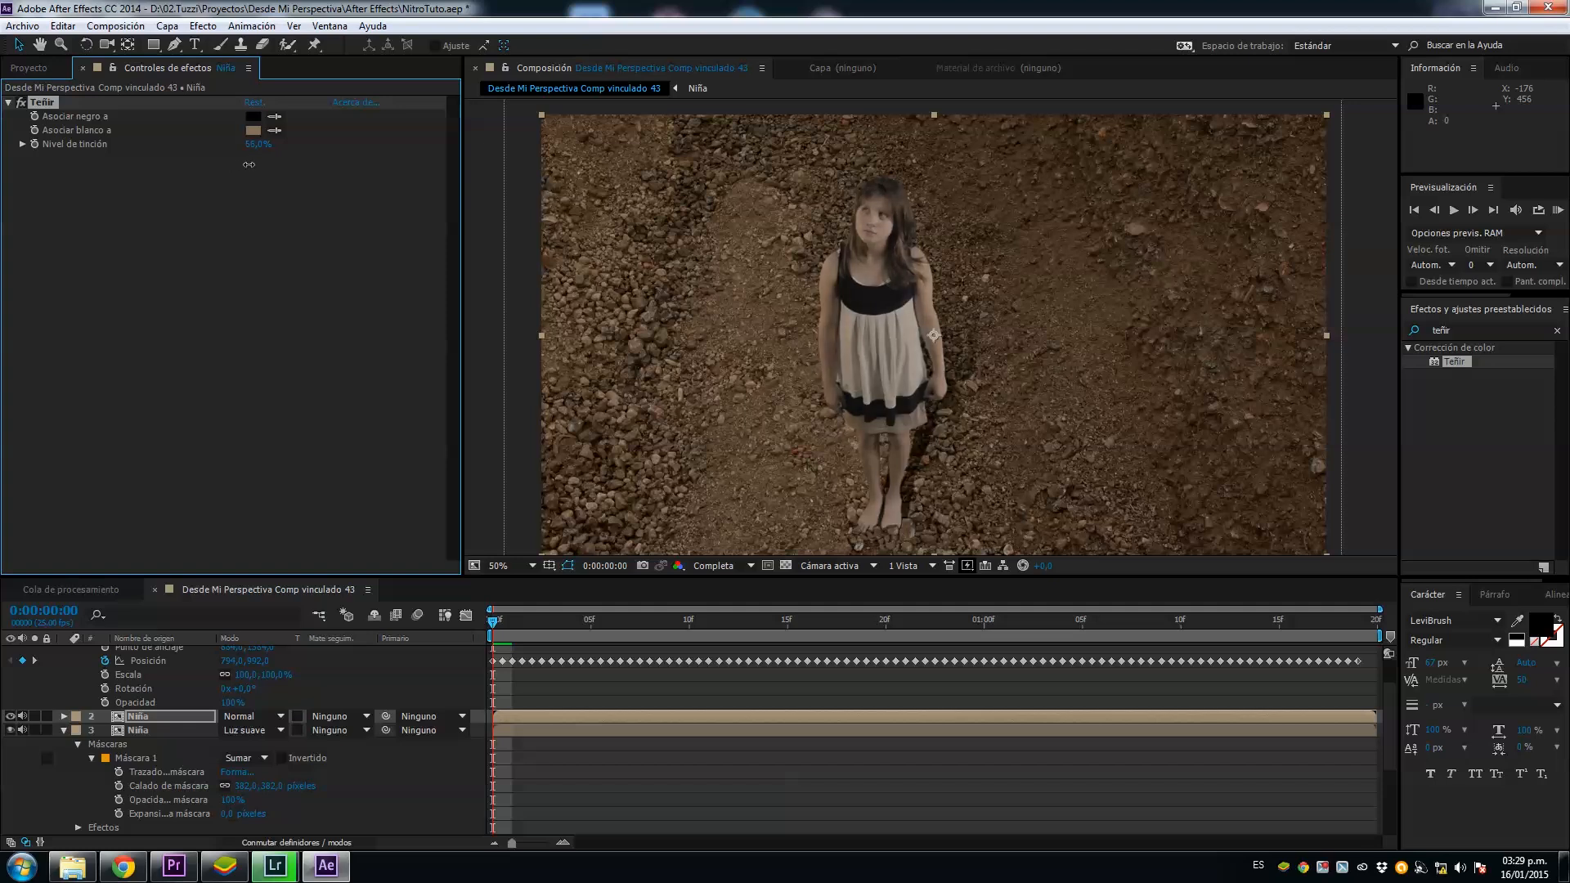
Step: Apply Niveles to the upper Niña layer and set input black to about 8, input white to about 223 and gamma to about 1.05
click(1481, 327)
text(nive)
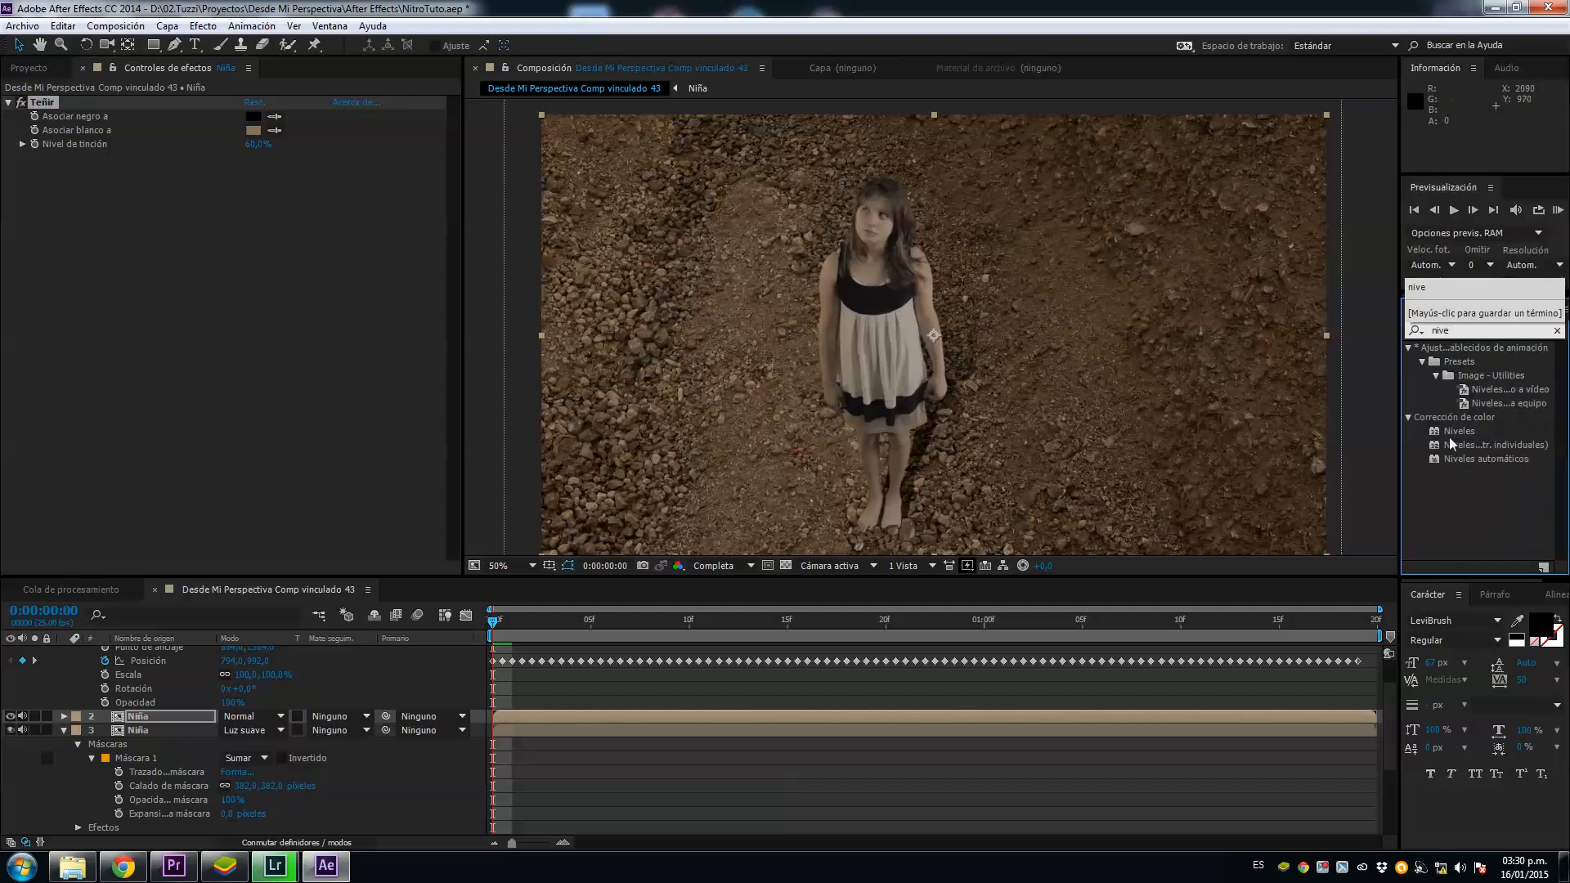
drag(1449, 437, 640, 720)
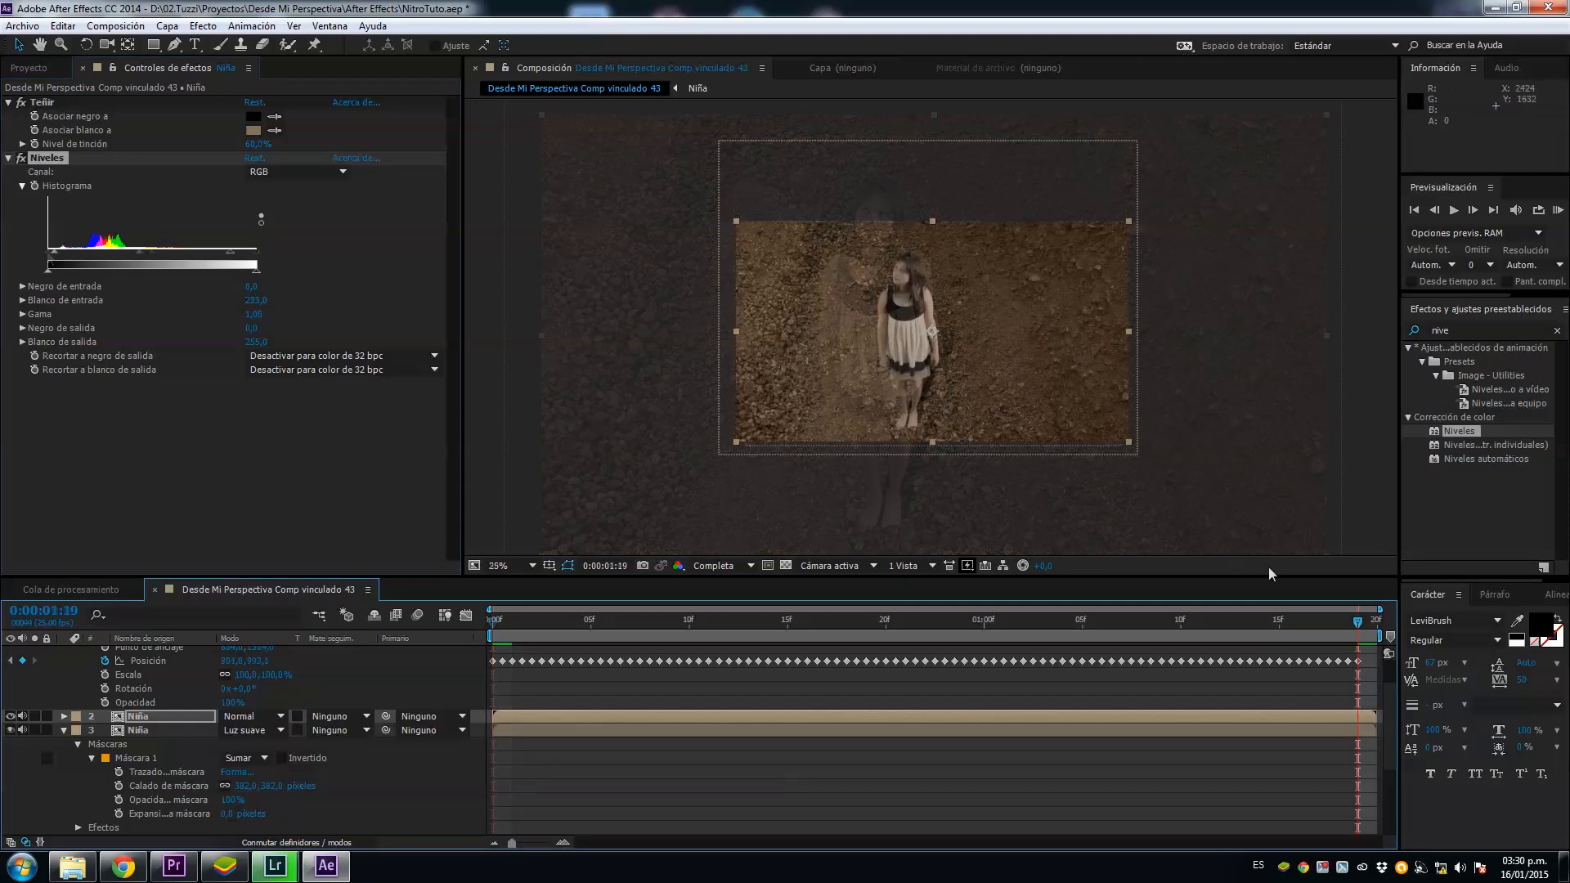
drag(1358, 621, 431, 625)
scroll(668, 494, up, 2)
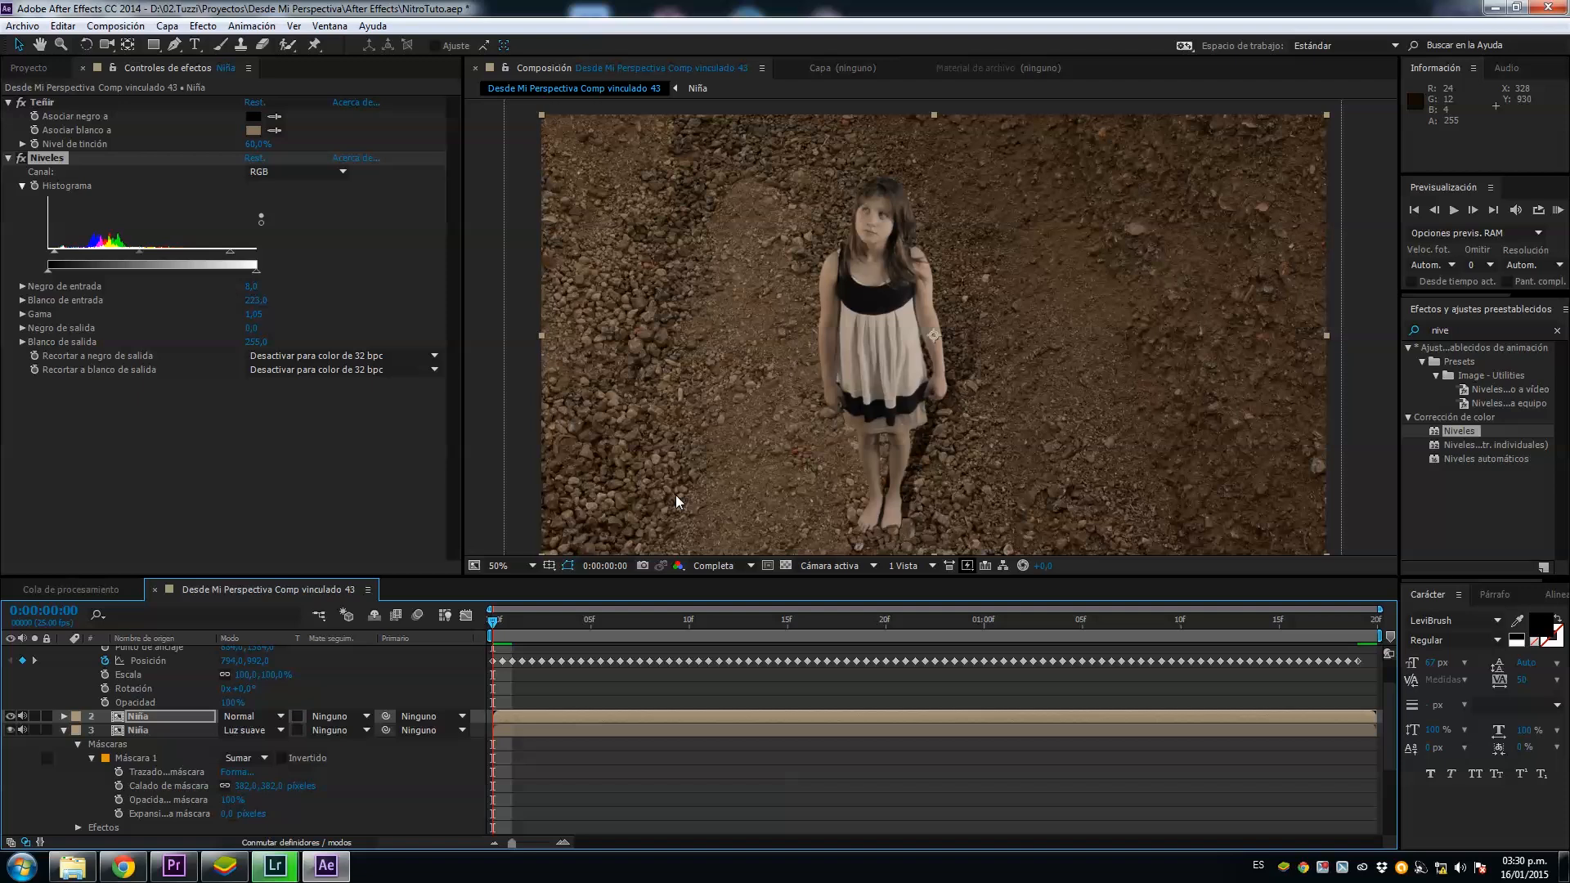
scroll(676, 497, down, 2)
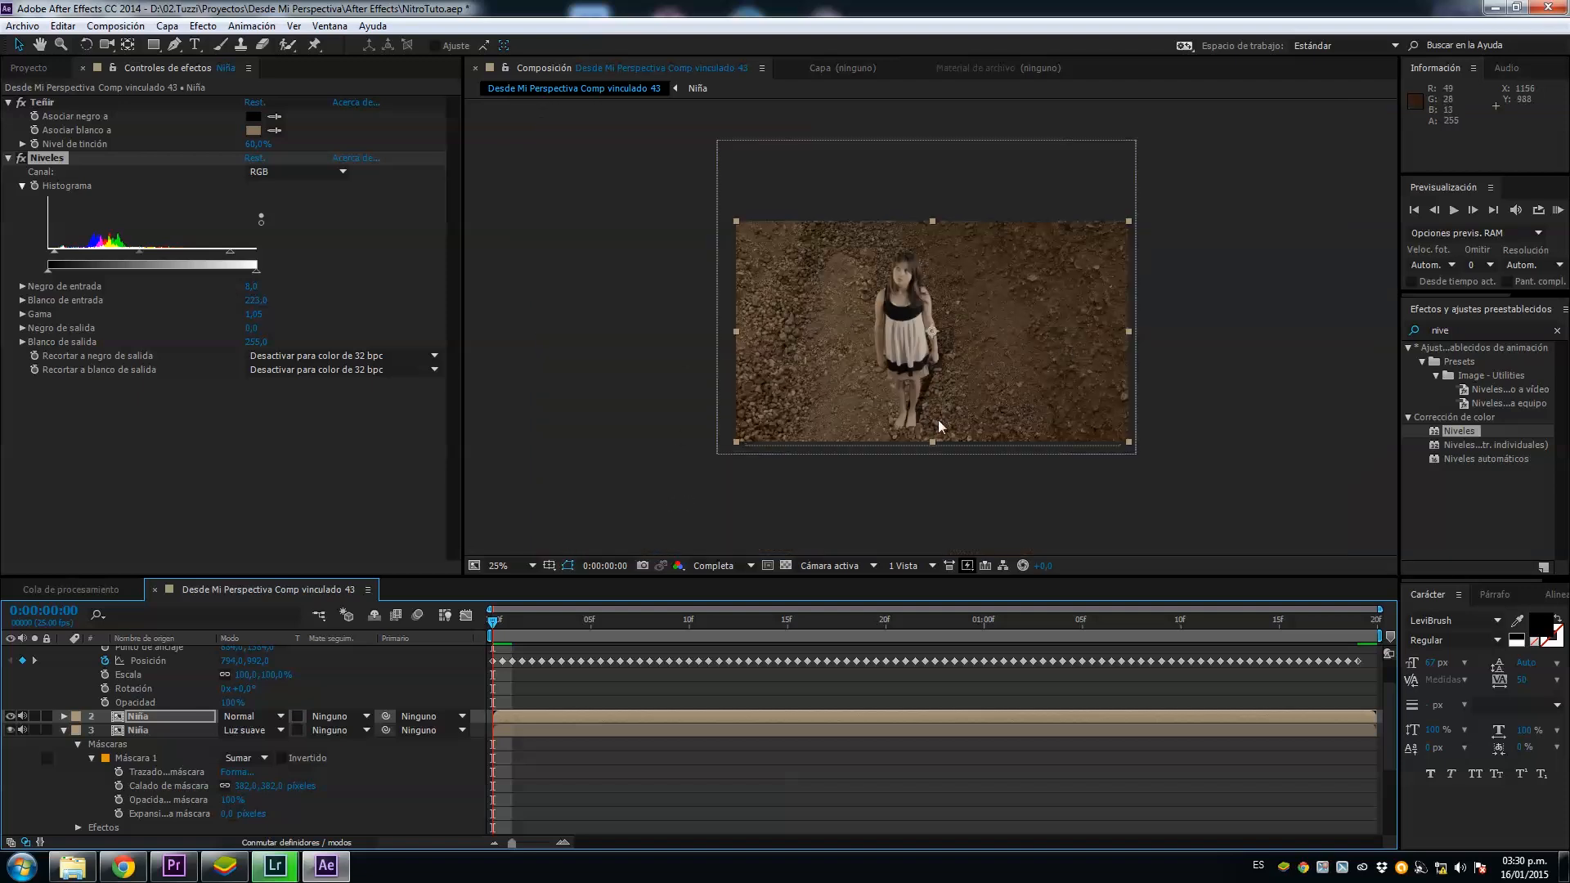
Step: Import the light overlay 022.png from the 11.Recursos\Overlay\light-effect-overlays\color folder on drive D
click(29, 68)
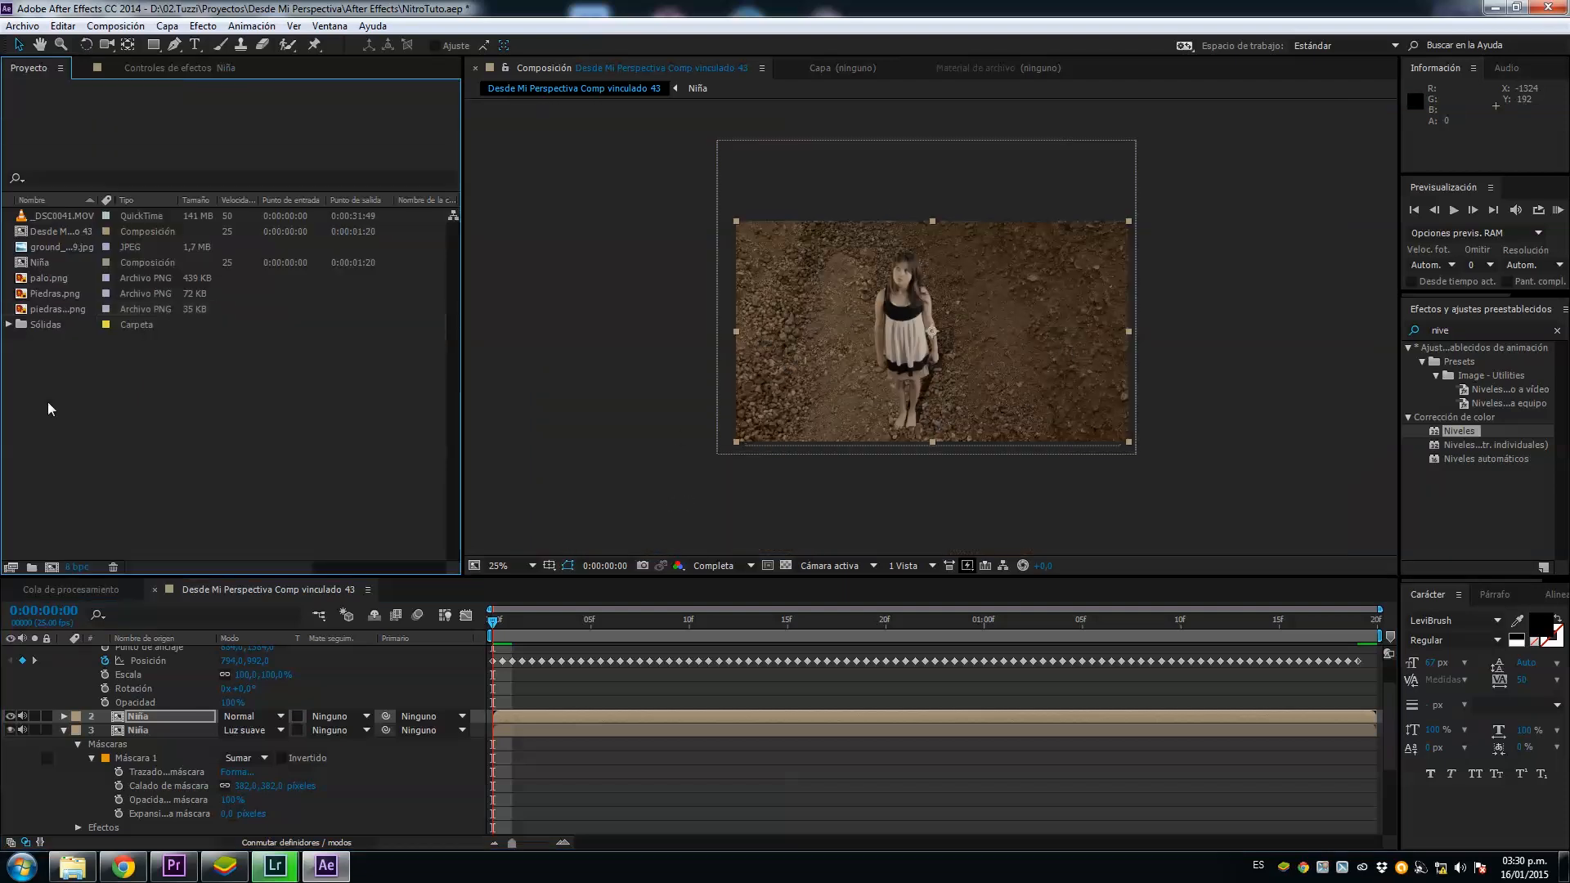
double_click(48, 401)
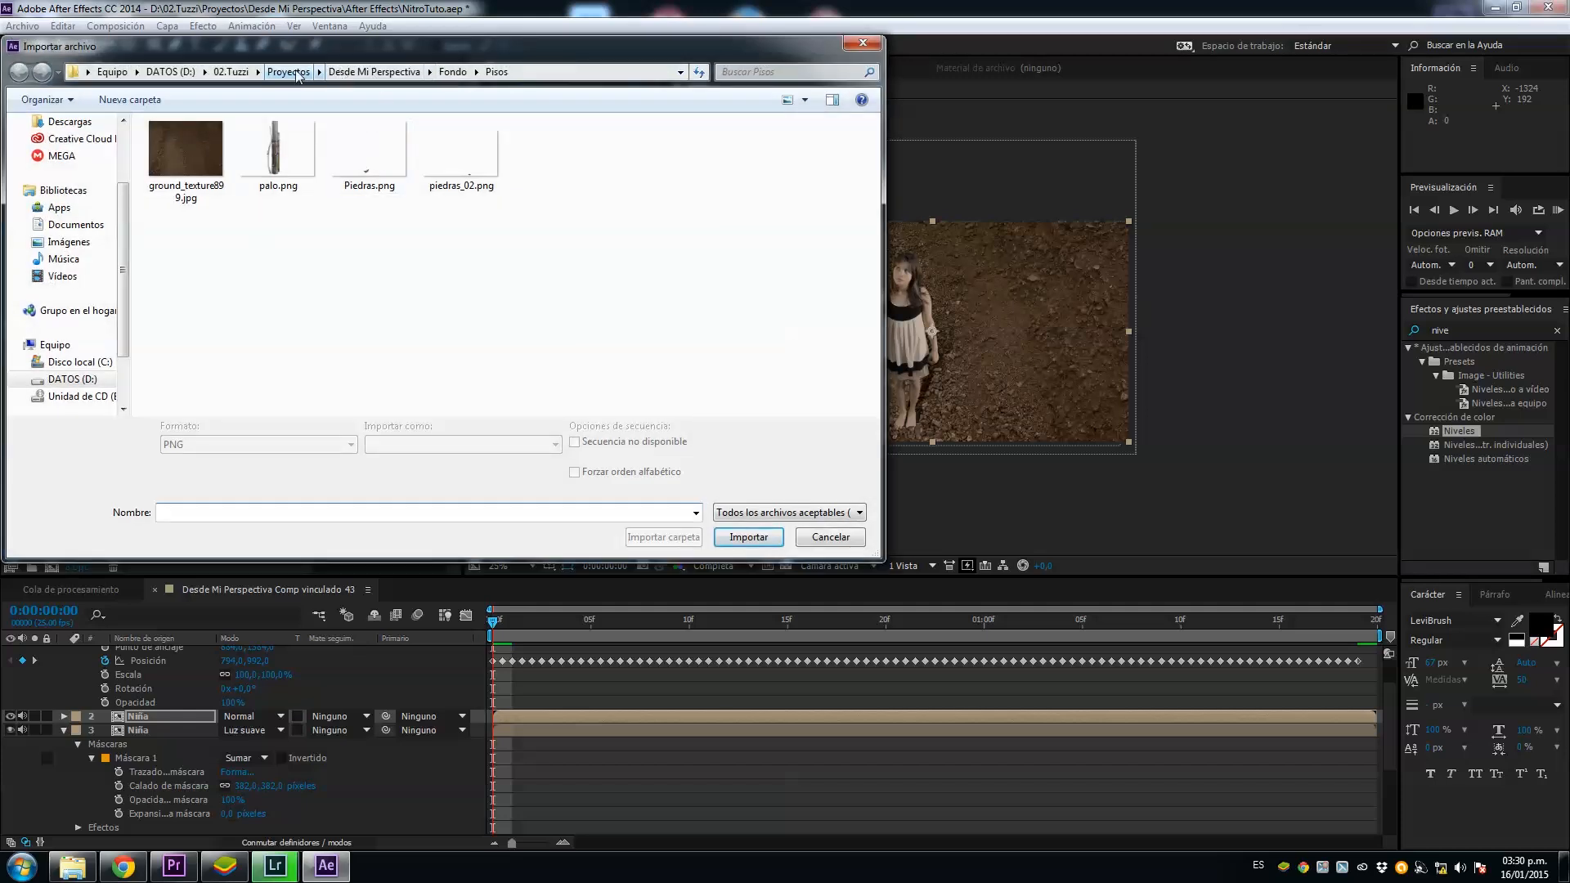
click(170, 72)
double_click(212, 264)
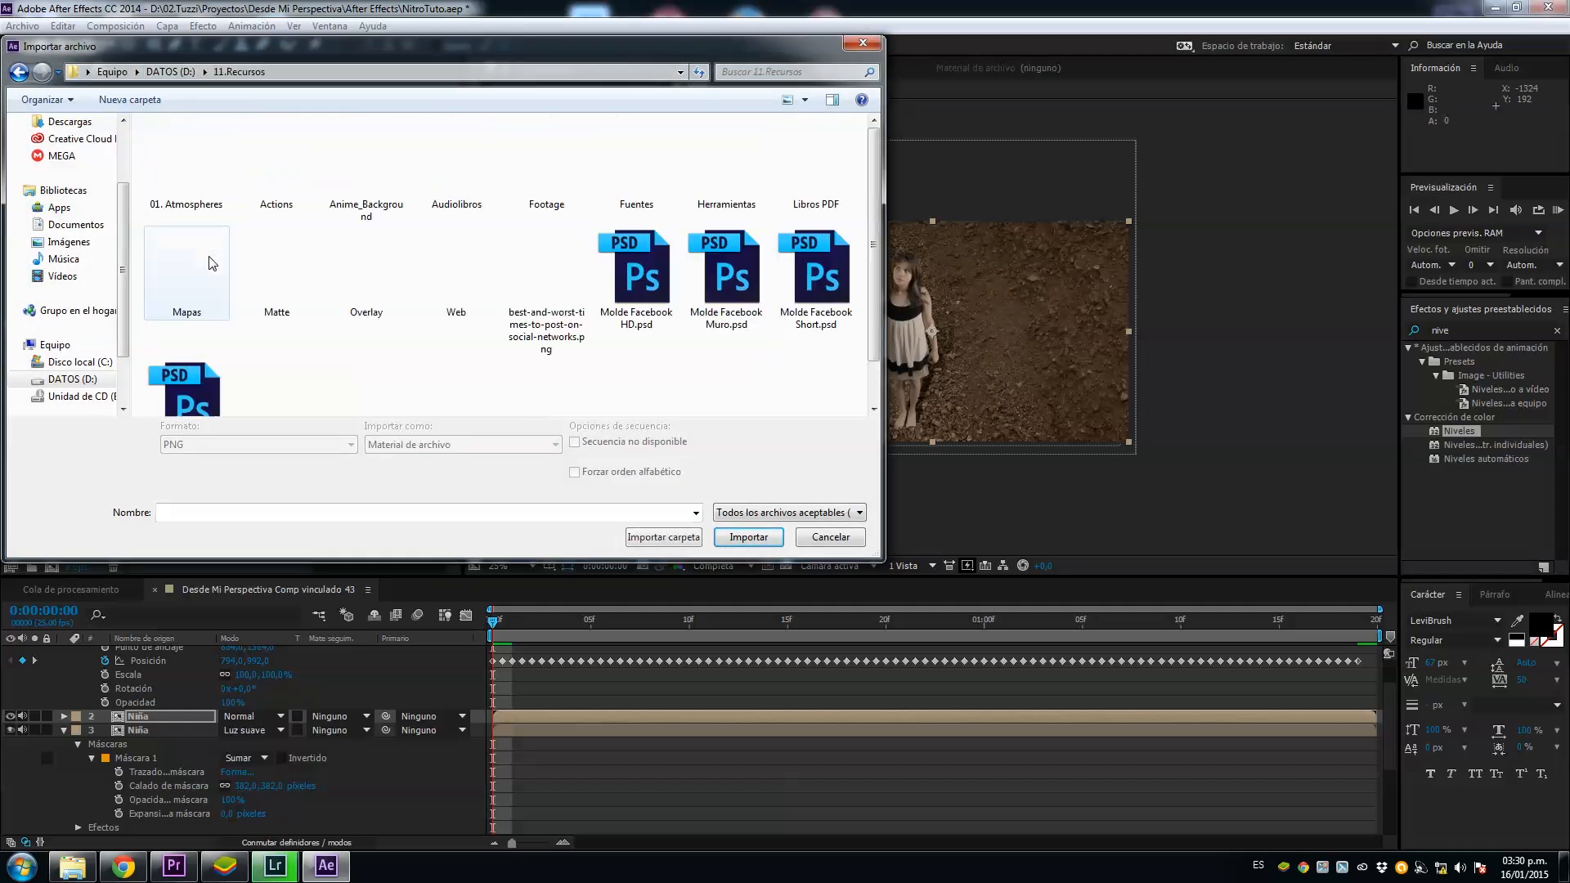
double_click(366, 270)
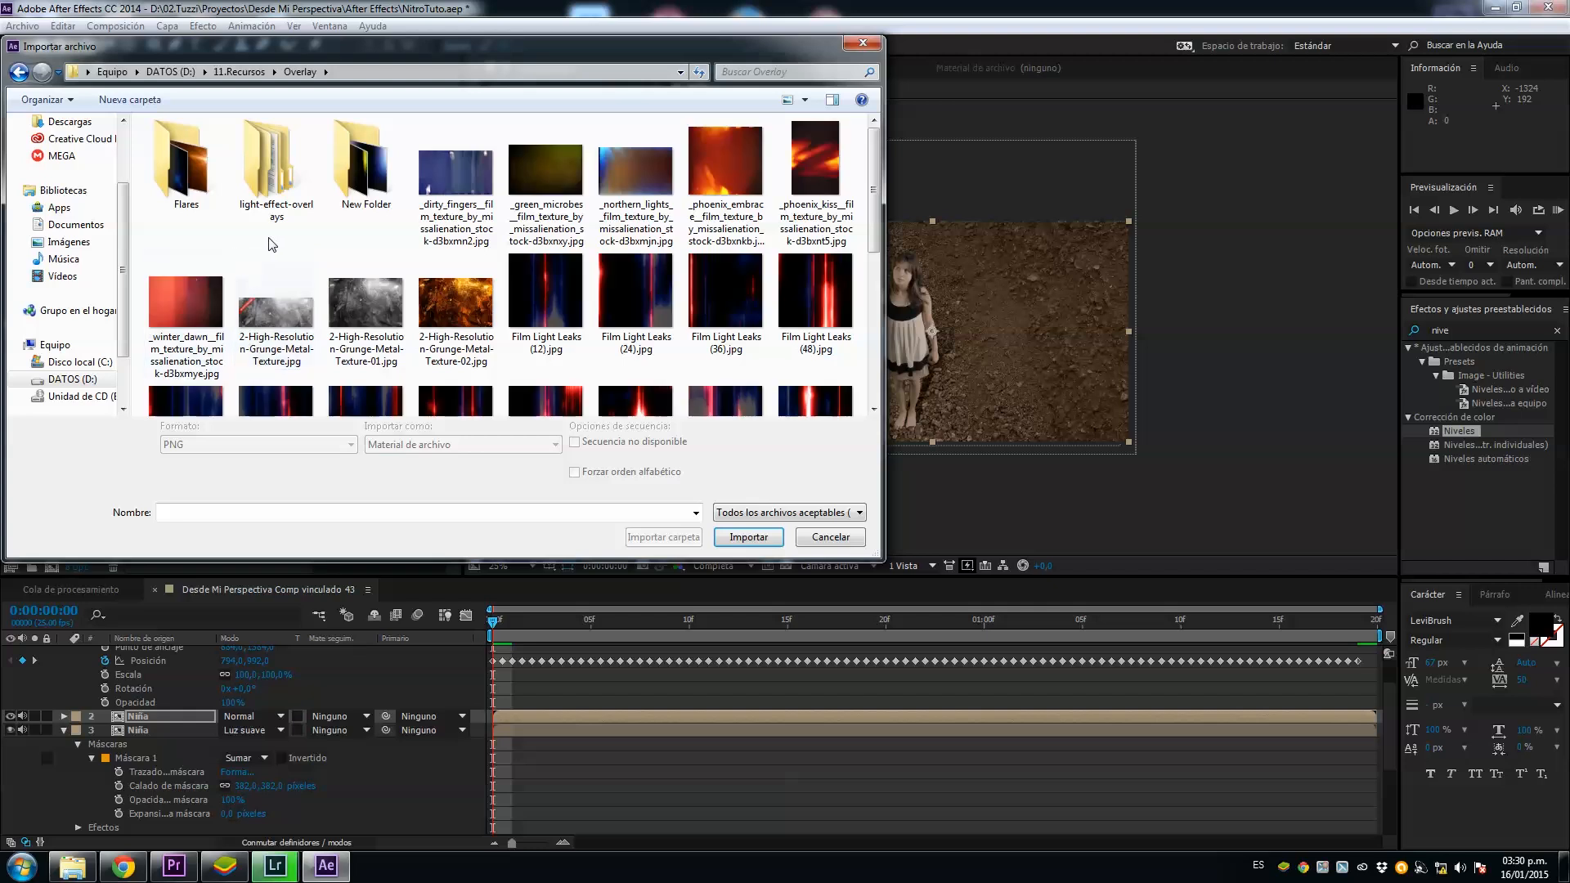
double_click(276, 176)
double_click(278, 192)
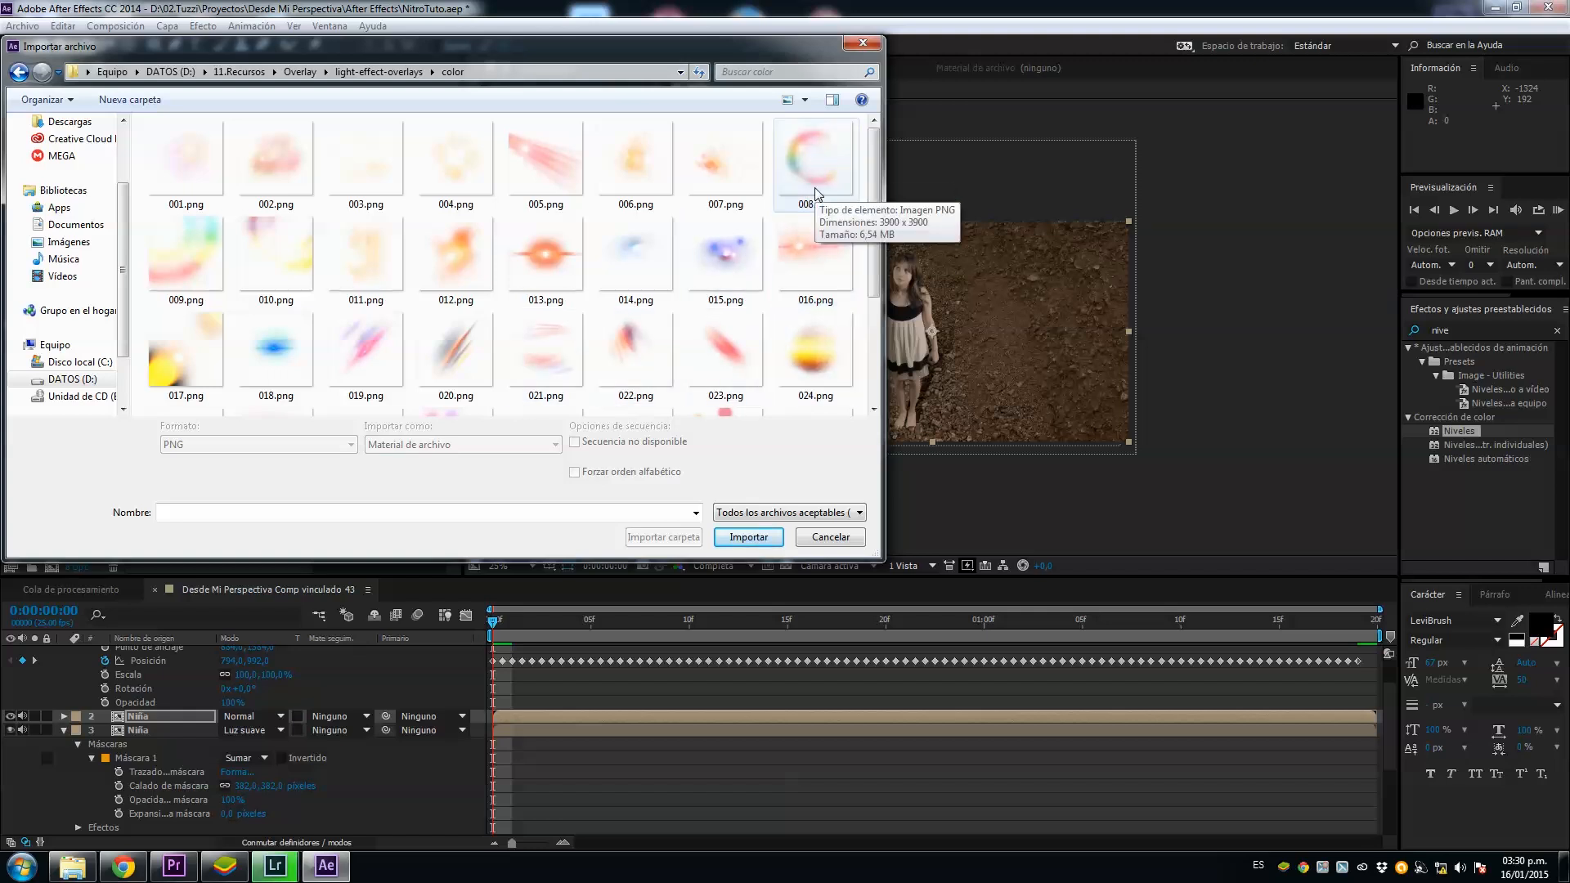
double_click(640, 369)
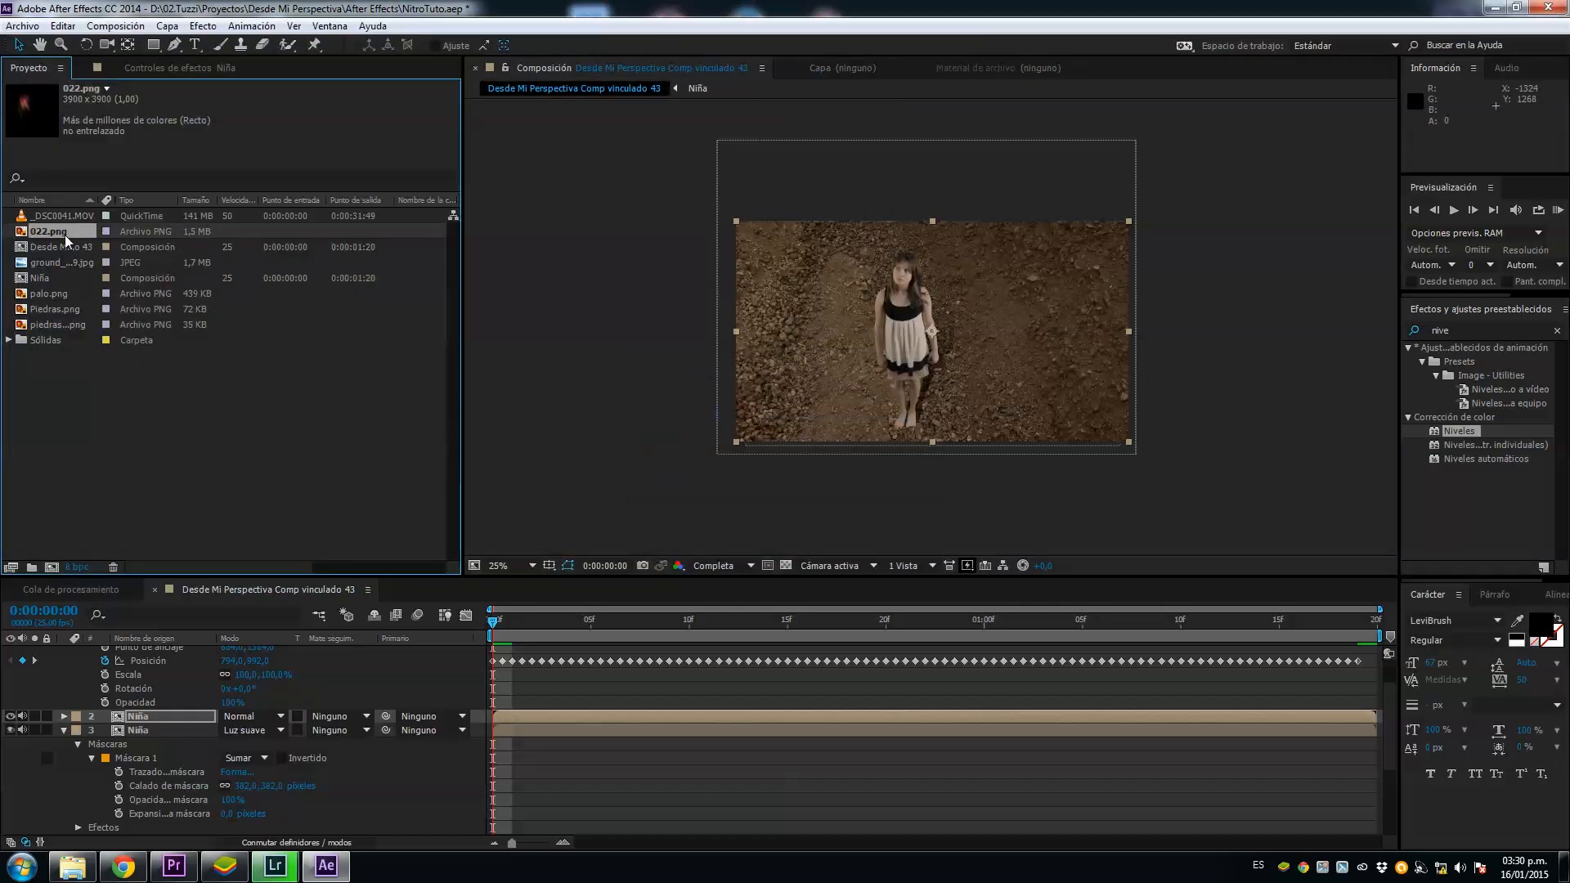
Step: Place 022.png over the composition as the uppermost layer and set its opacity to 34%
drag(63, 234, 930, 346)
scroll(918, 379, up, 1)
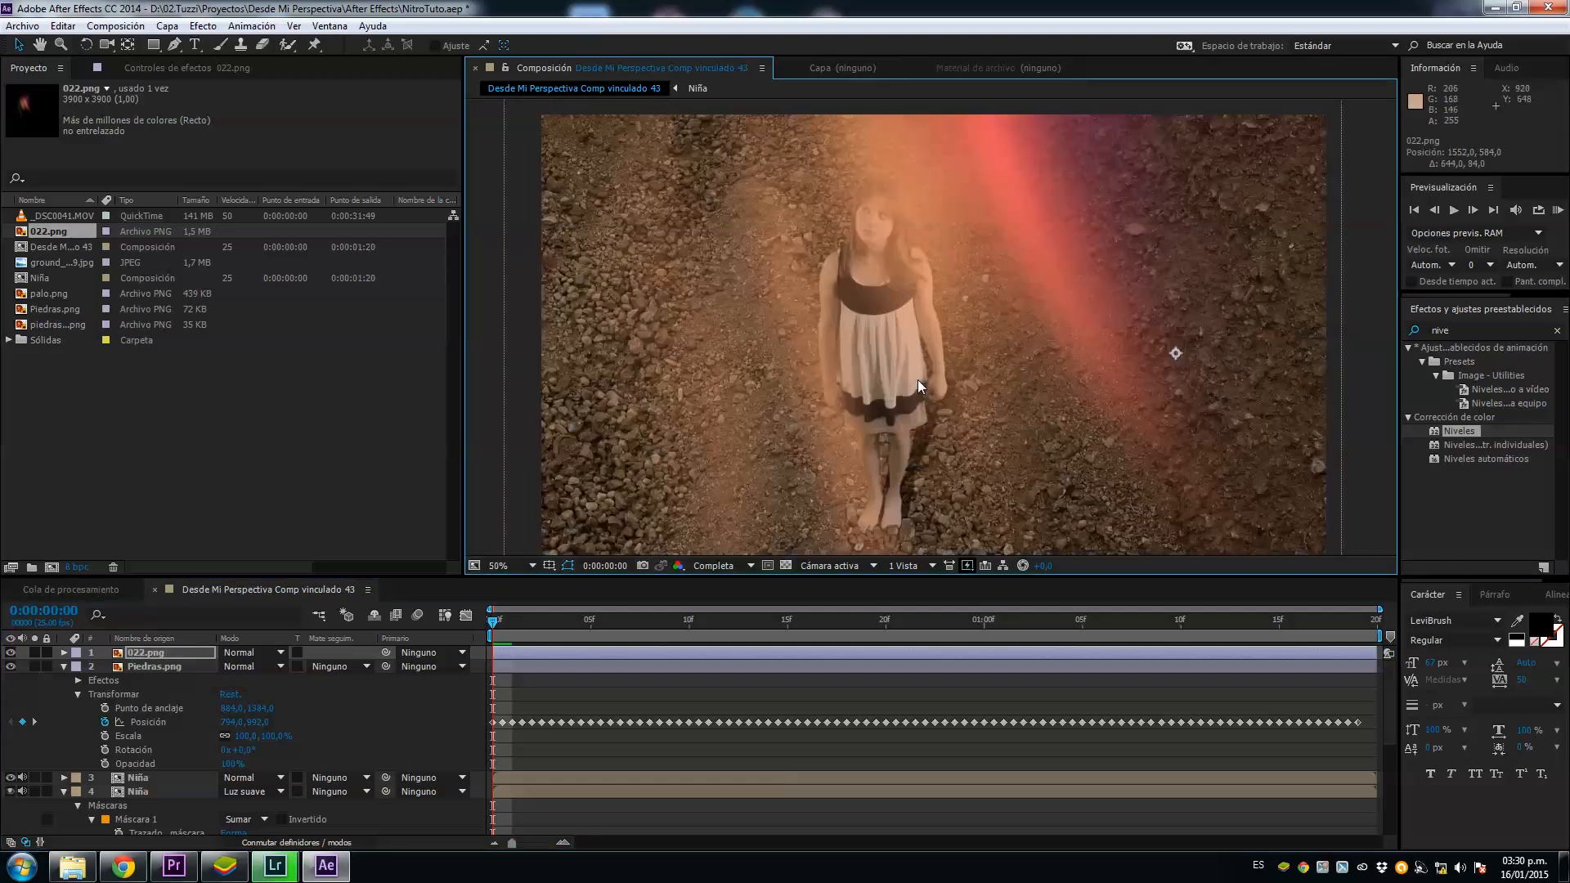
click(247, 653)
click(64, 652)
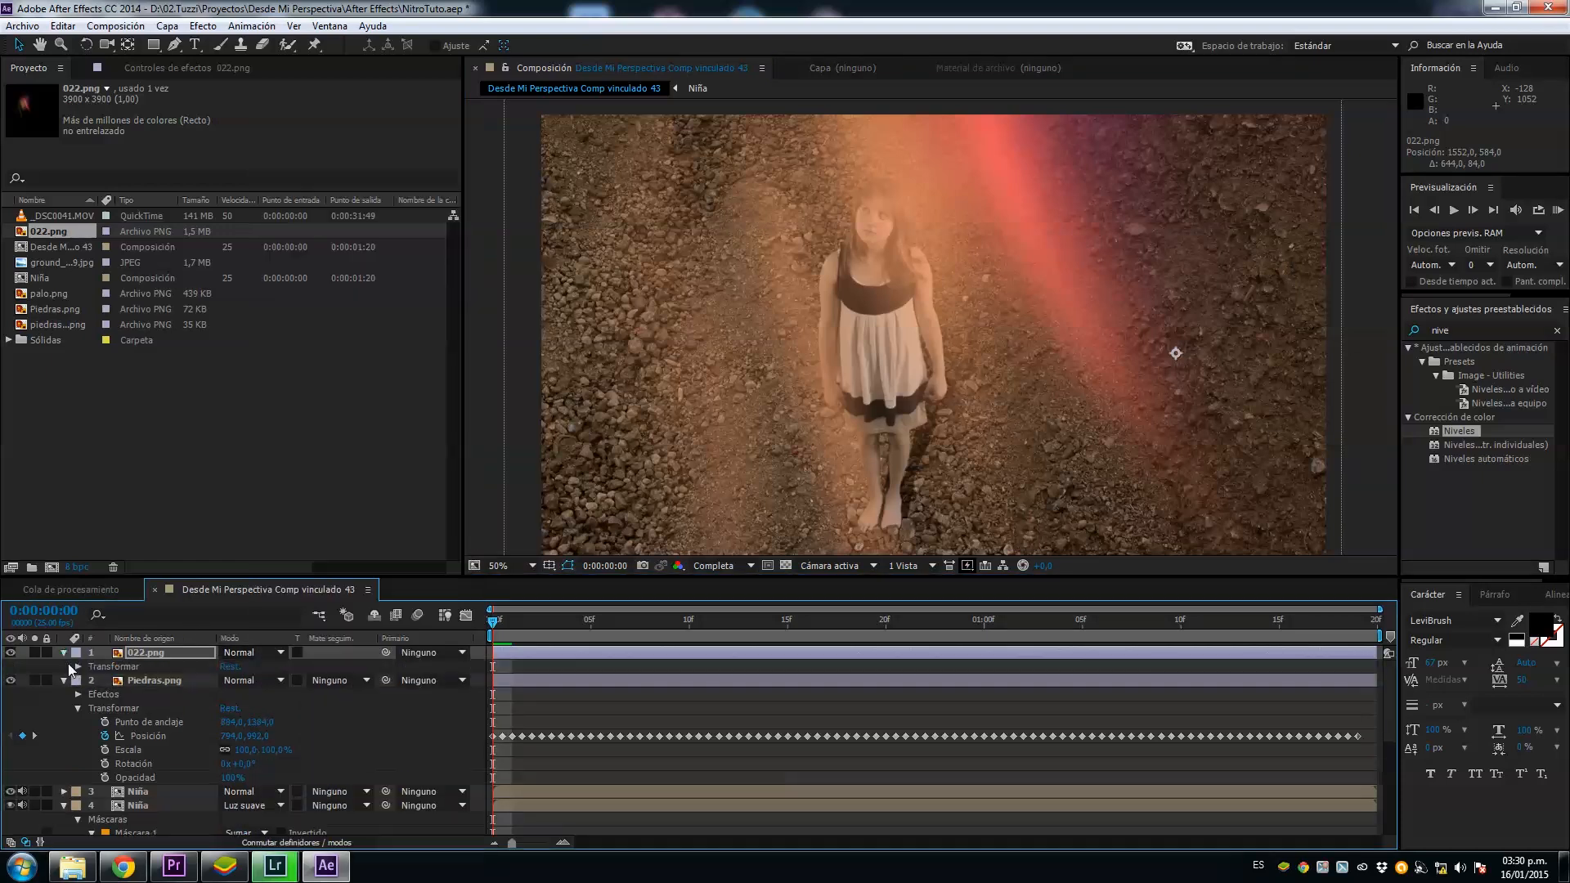
click(78, 667)
drag(230, 736, 188, 743)
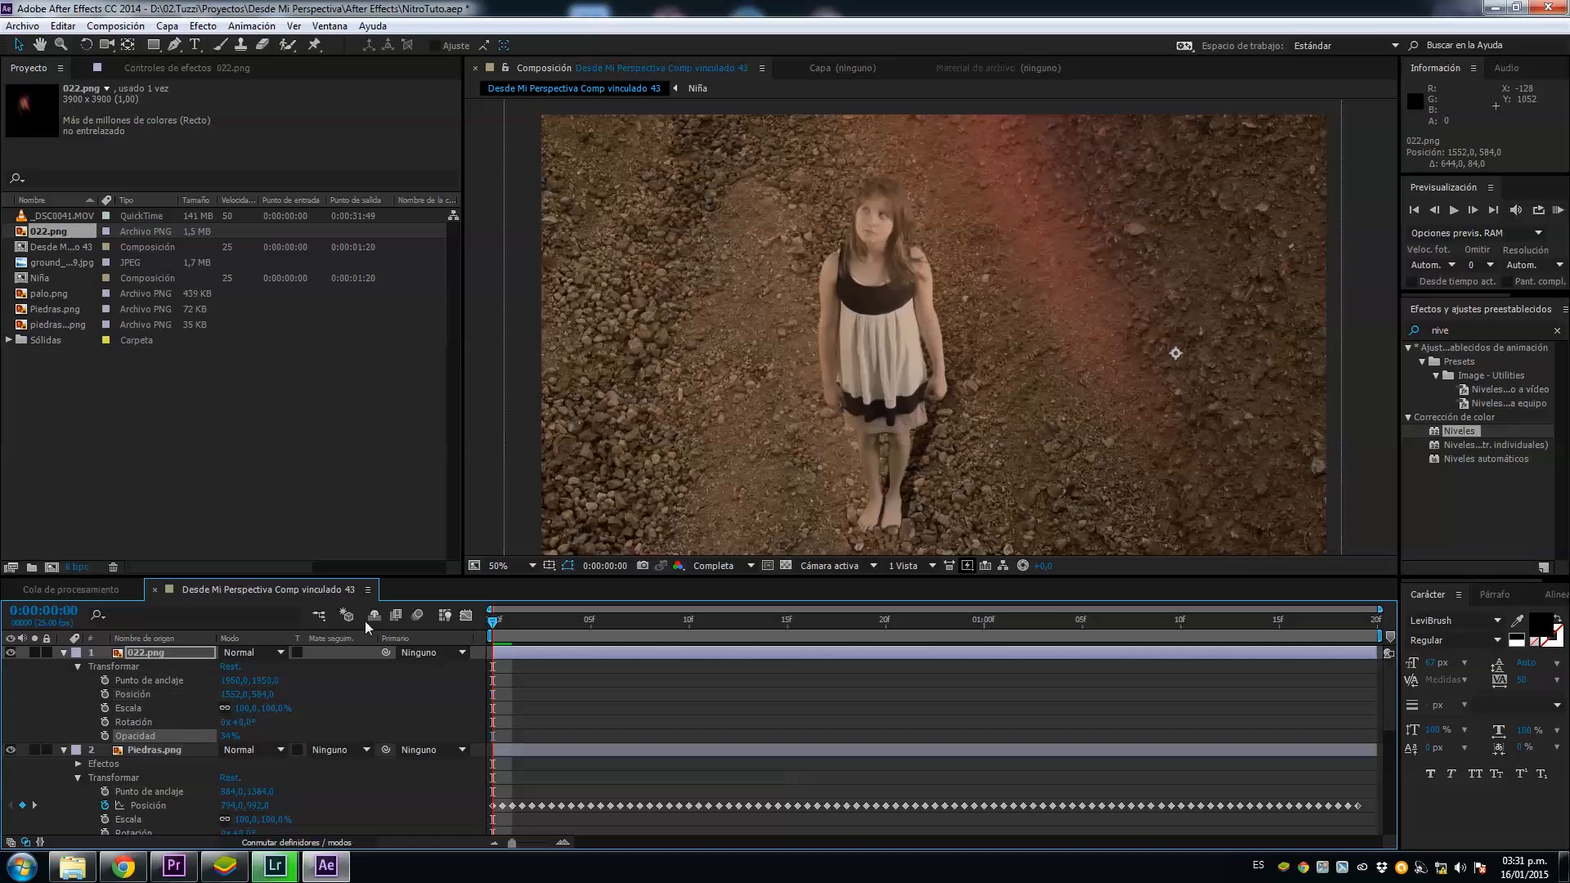
Step: Move the 022.png light overlay to about 1354, 790, beside the girl, and preview the composition
drag(698, 312, 594, 341)
drag(878, 187, 902, 243)
scroll(944, 316, down, 2)
key(KP_0)
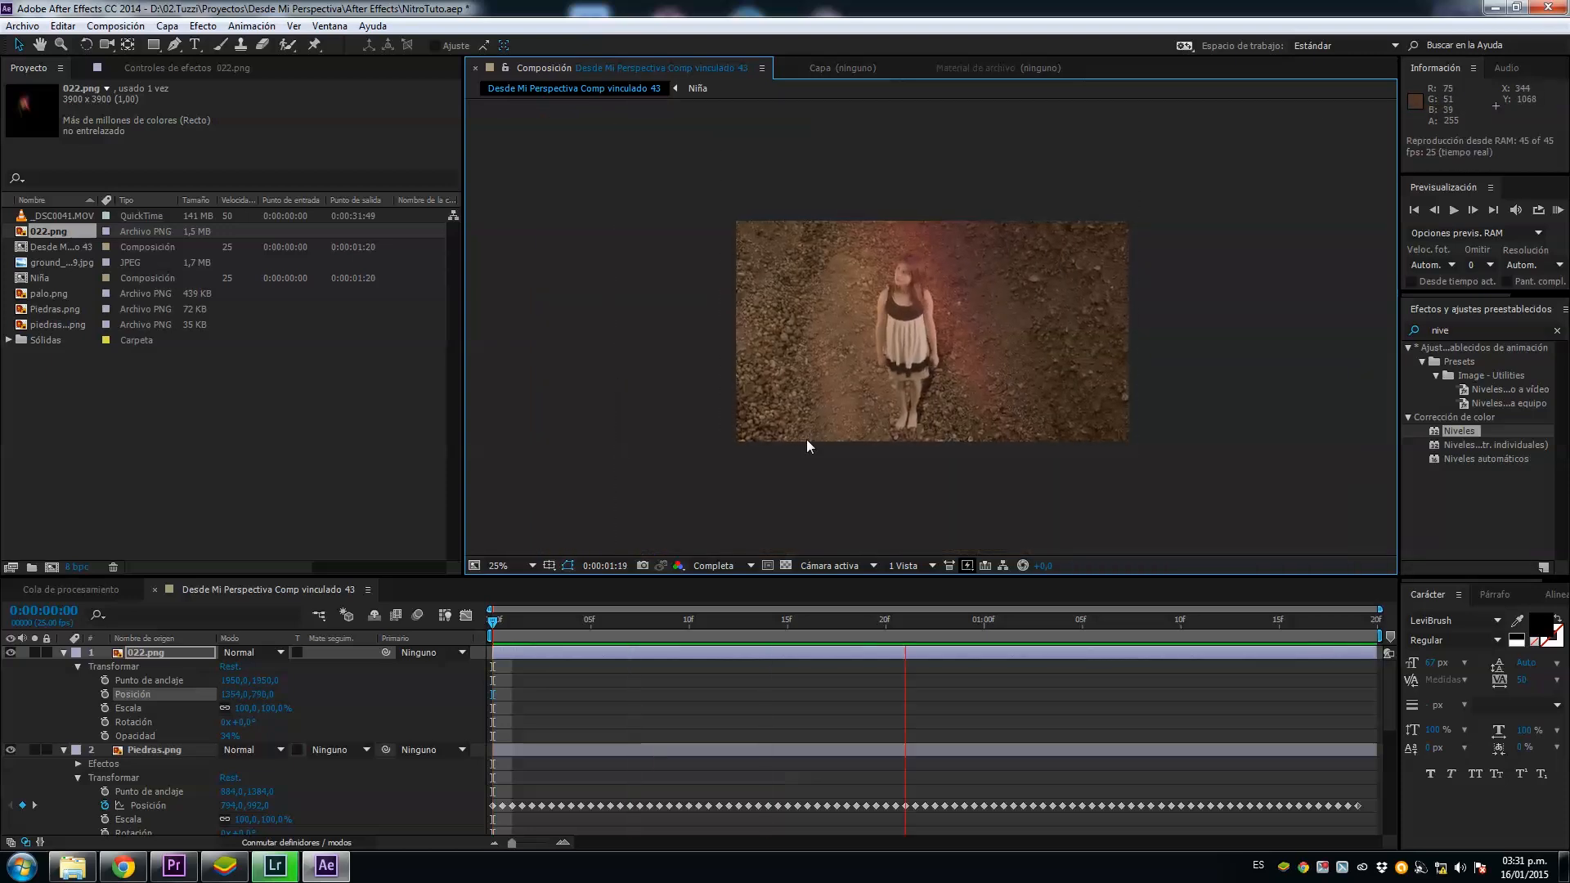
click(615, 245)
Step: Add a new adjustment layer above all others and rename it Color
click(167, 26)
mouse_move(413, 55)
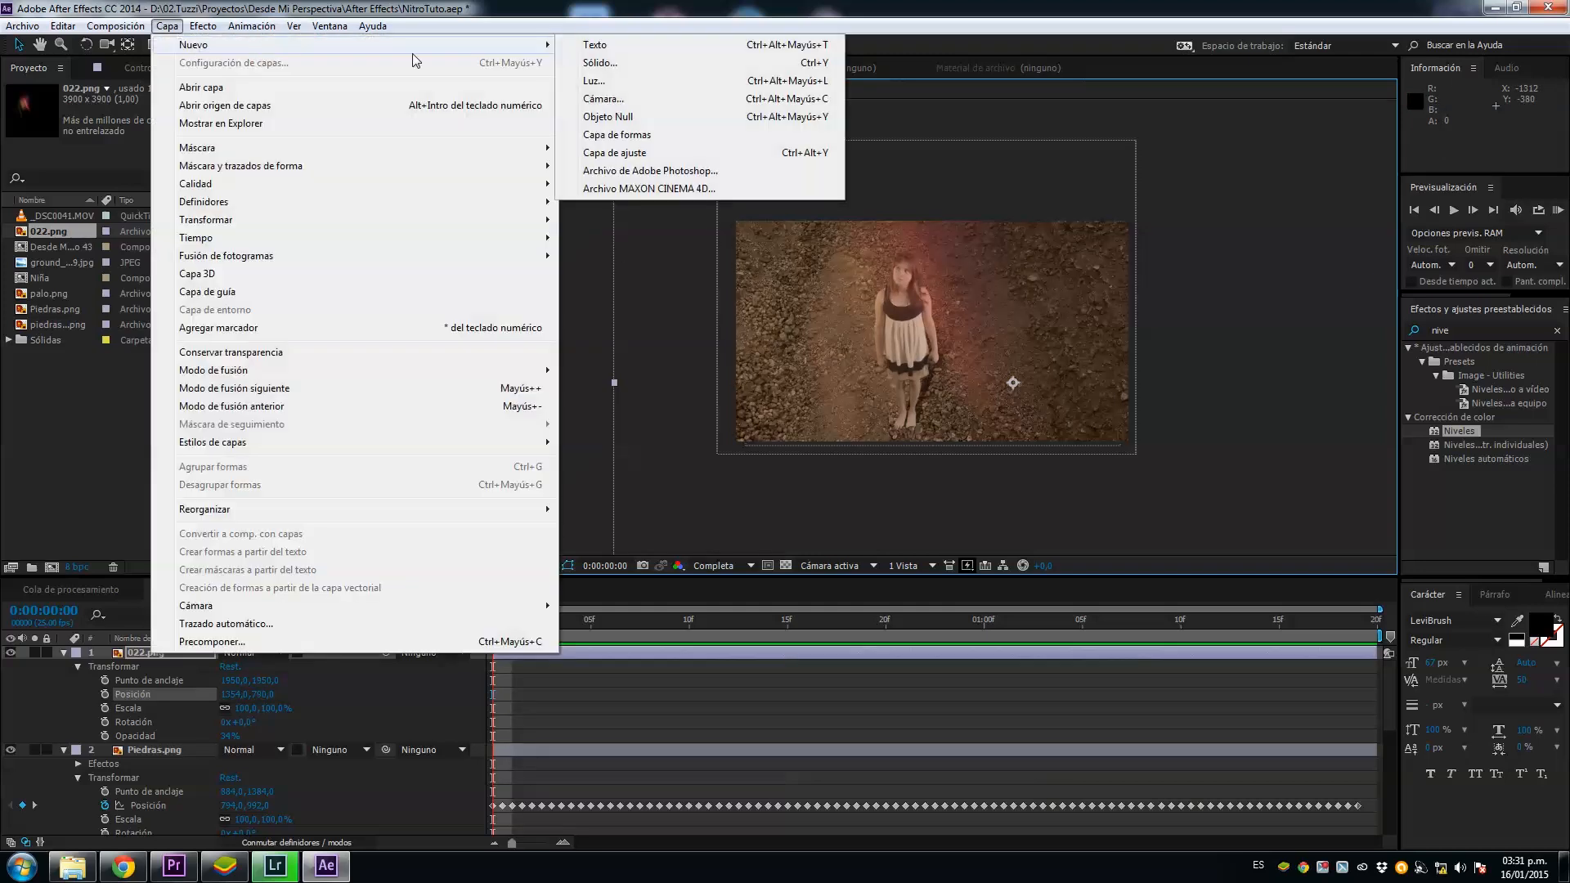
click(629, 153)
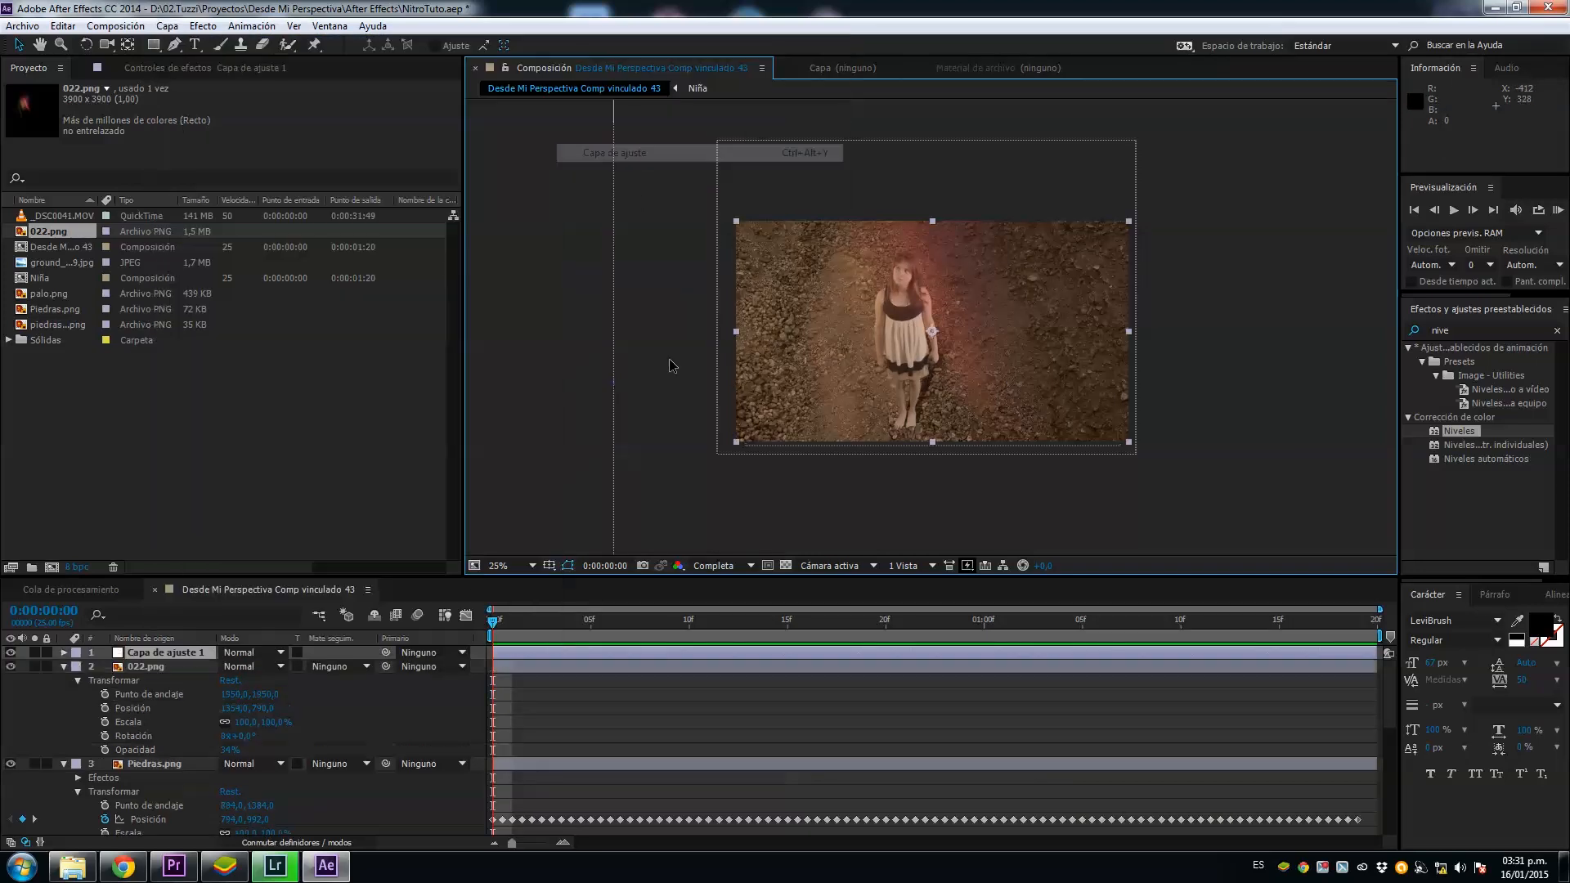
right_click(170, 654)
click(245, 657)
text(Color)
key(Return)
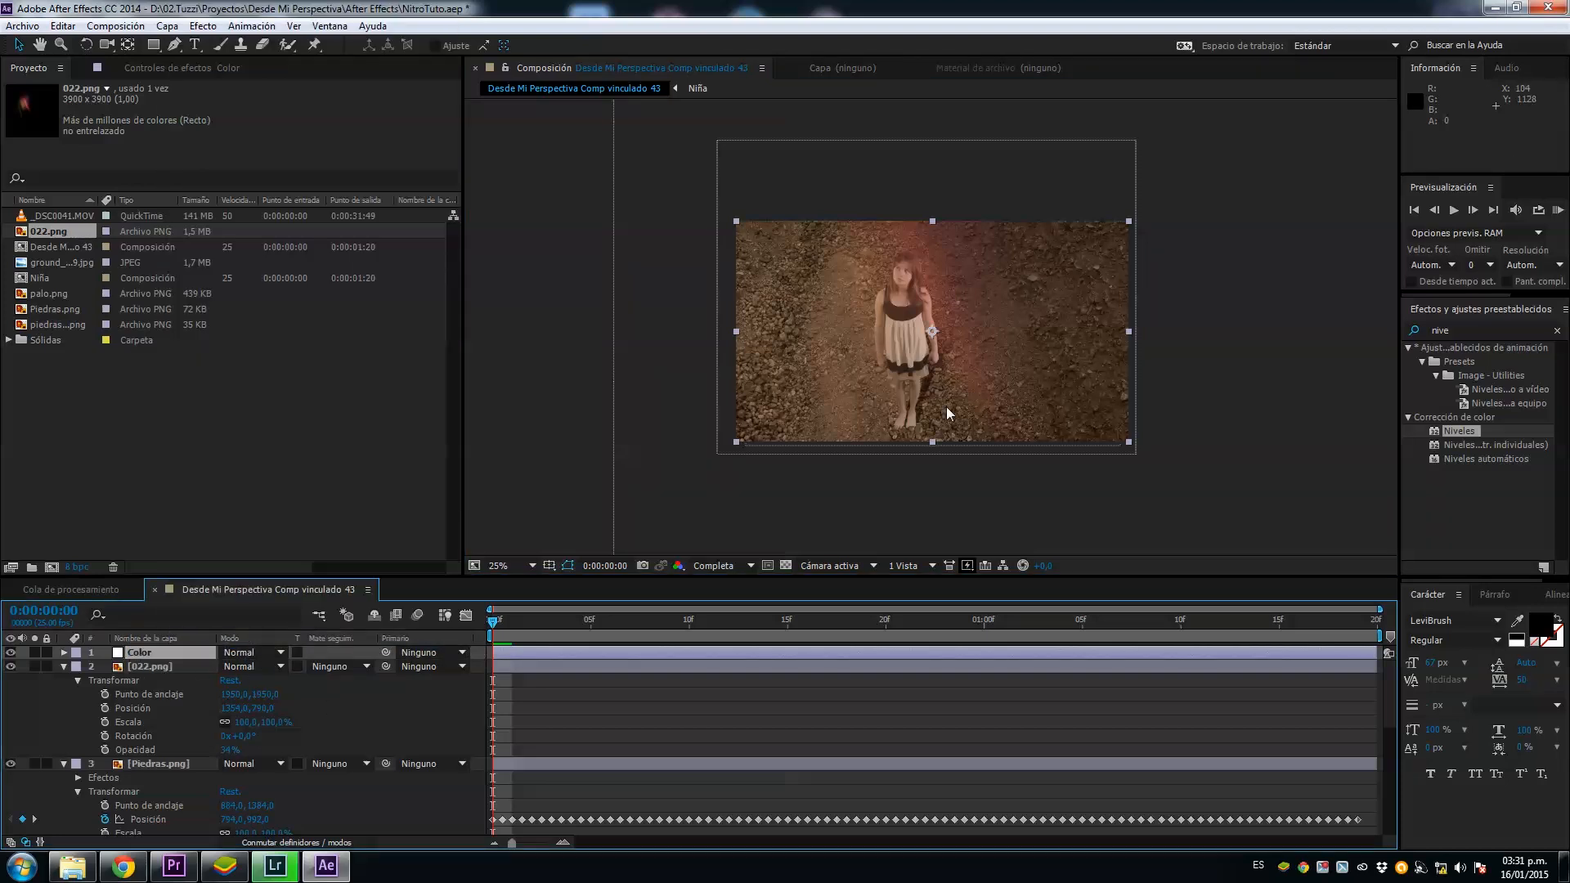
Step: Find the Curvas effect and apply it to the Color adjustment layer
click(1453, 331)
text(cu)
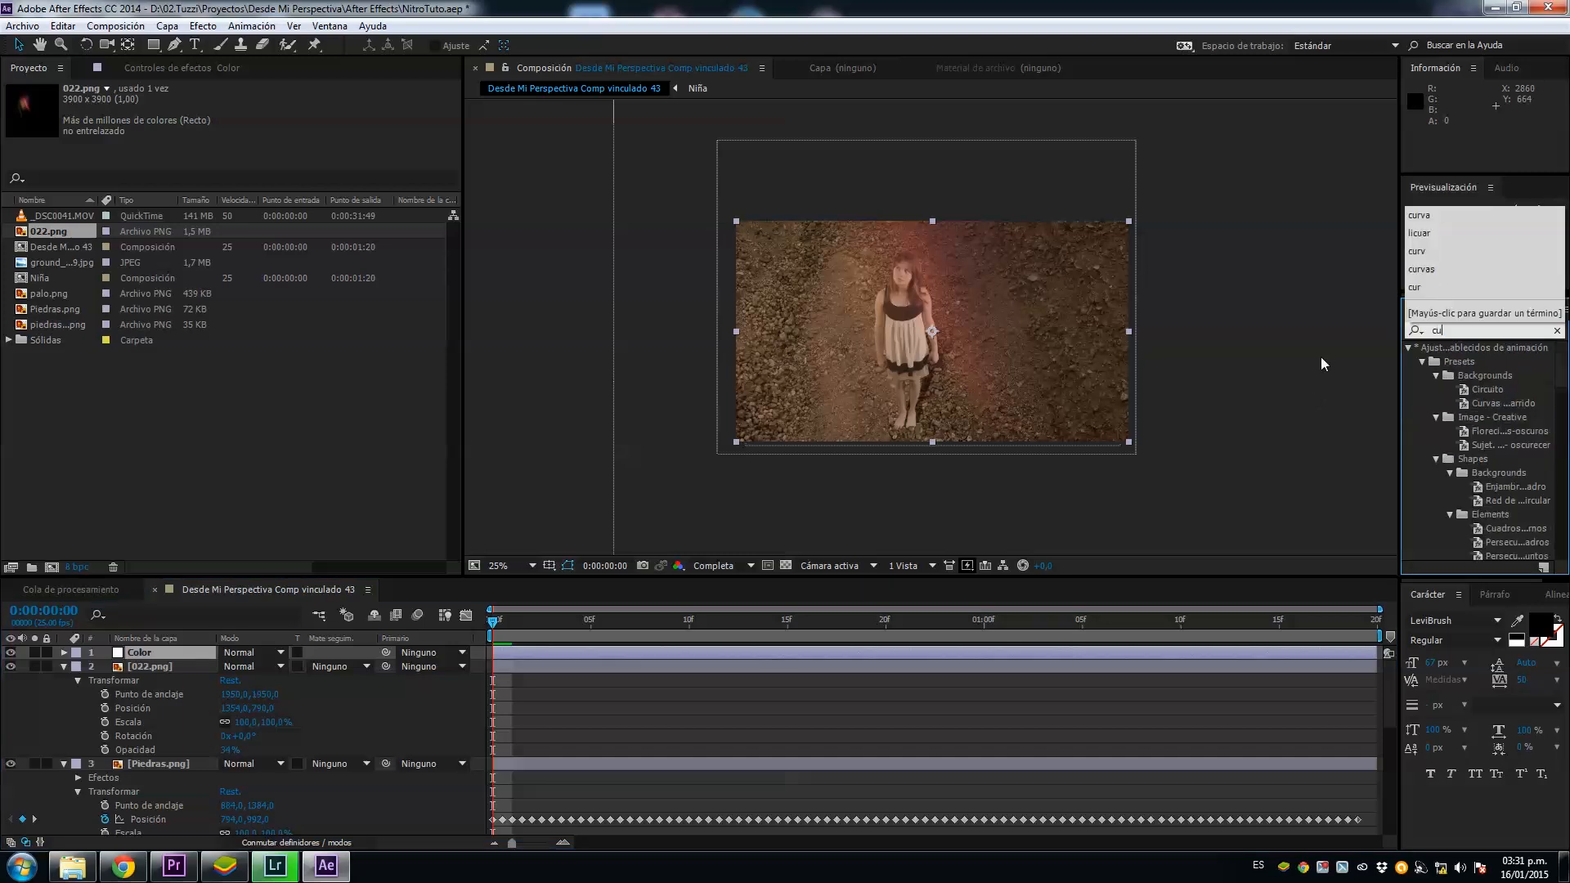
text(rvas)
drag(1458, 417, 734, 648)
scroll(891, 463, up, 2)
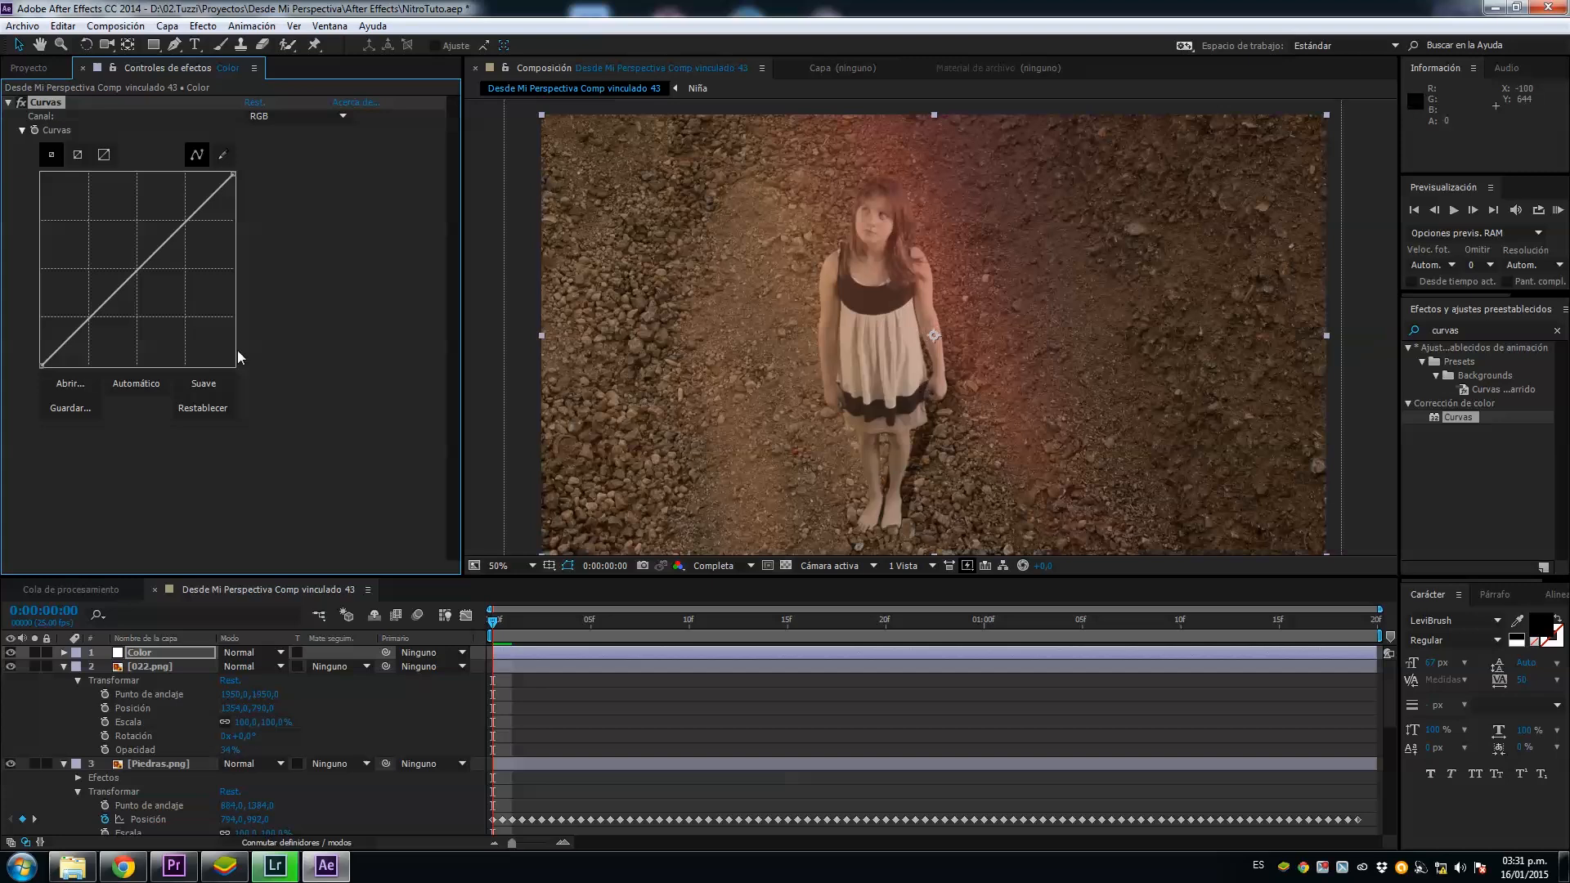
Step: In the blue channel of Curvas, anchor the midpoint, lower the highlights and raise the shadows, then check a frame near 0:00:00:23
click(294, 116)
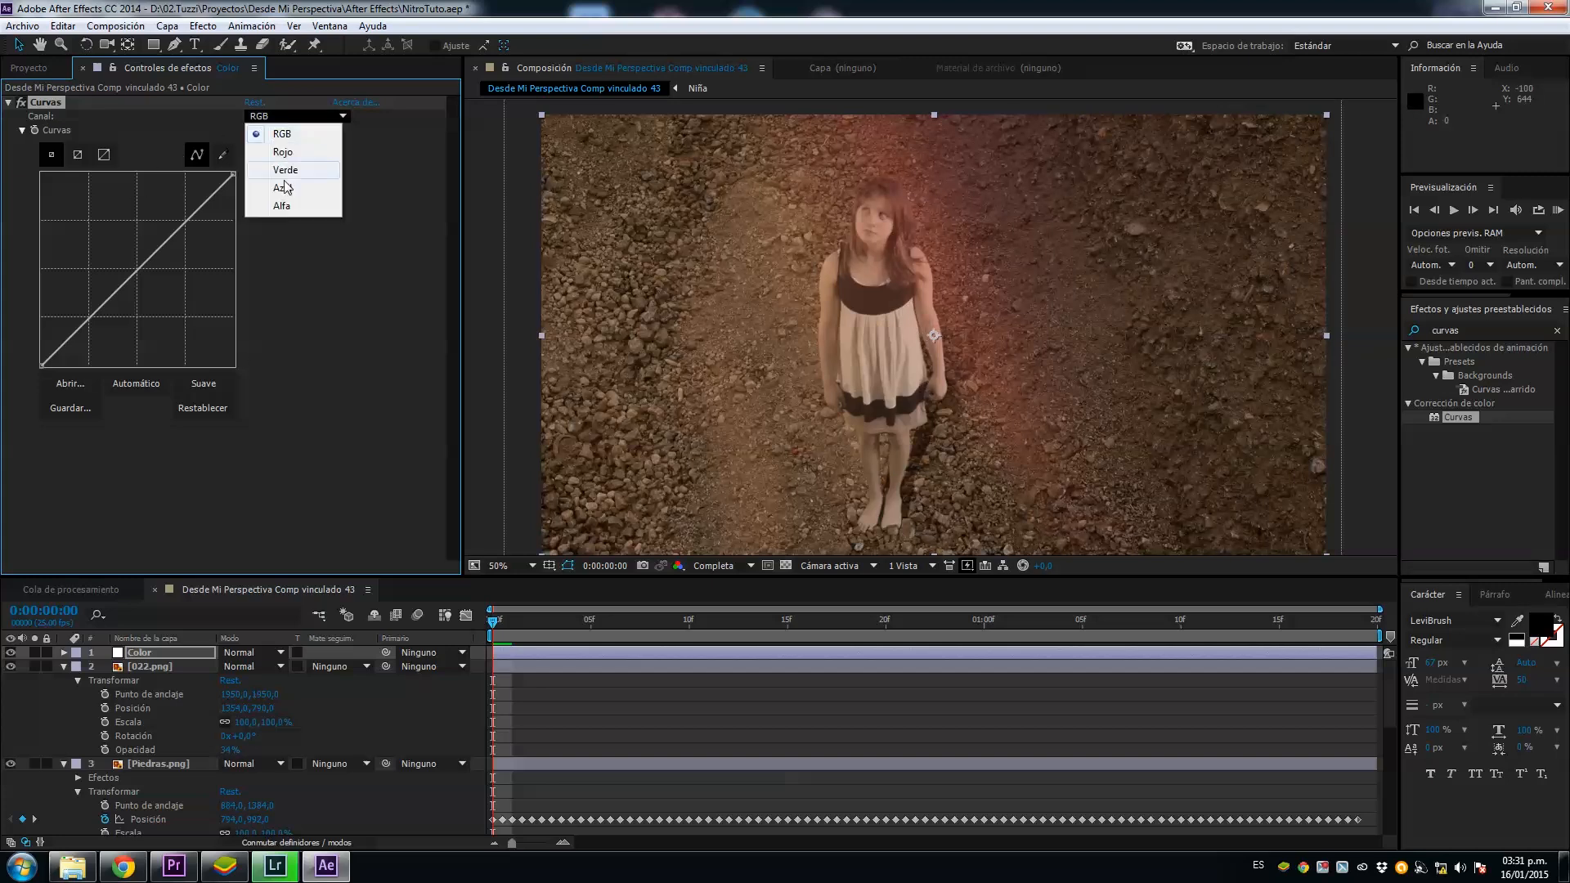
click(286, 188)
click(143, 269)
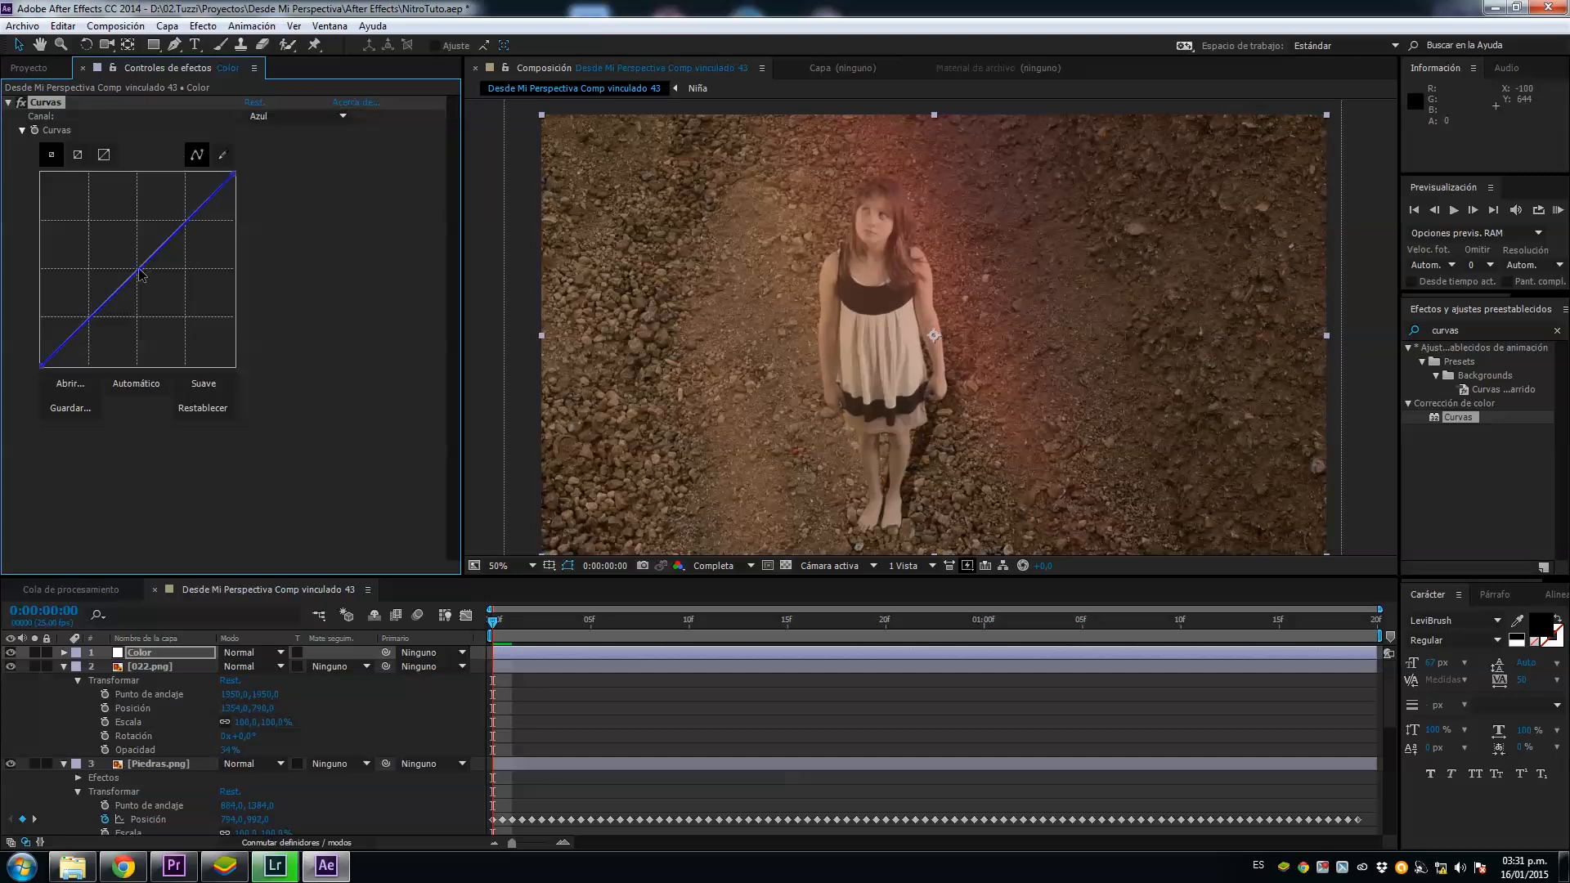
drag(231, 173, 236, 193)
drag(41, 364, 40, 325)
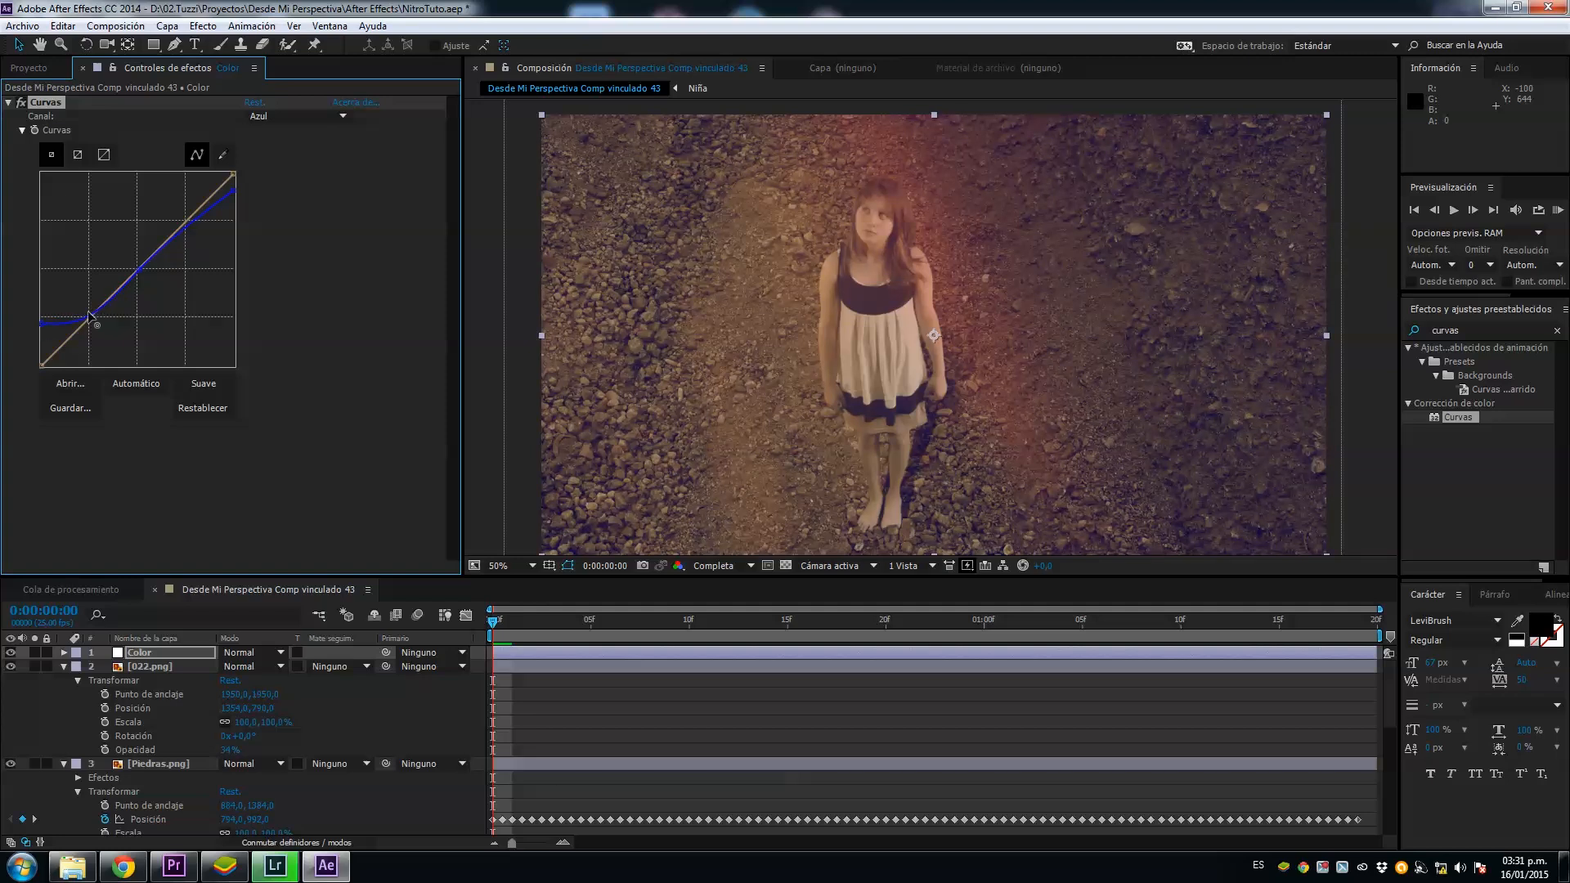
drag(508, 623, 943, 637)
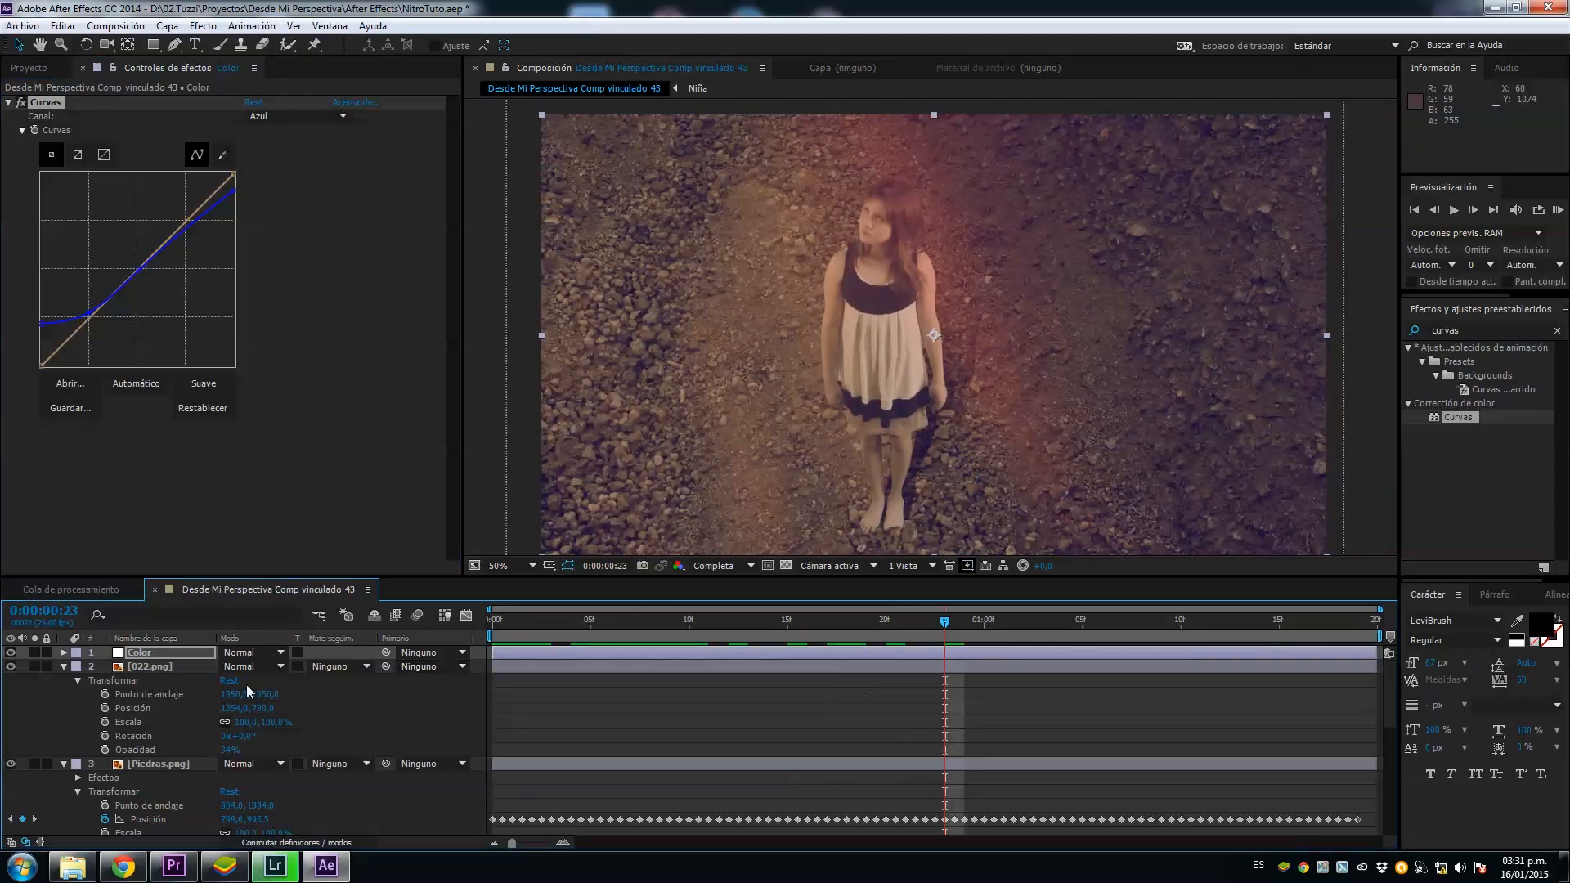
Step: Raise the input black of the Niveles effect on the upper Niña layer to about 24 to deepen her shadows
click(155, 670)
scroll(163, 776, down, 5)
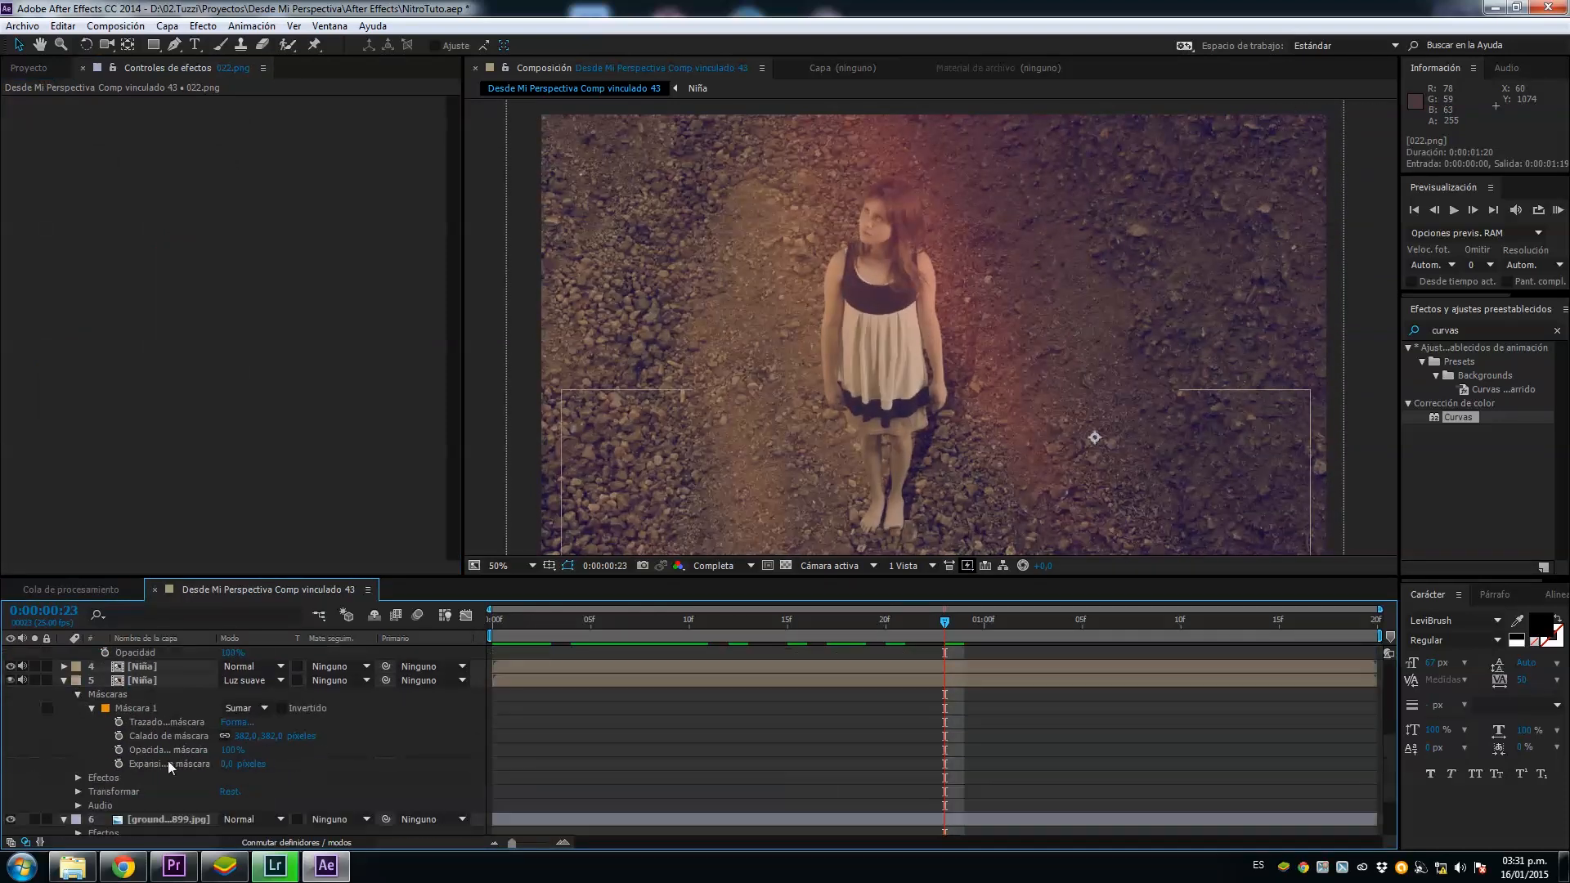
click(144, 667)
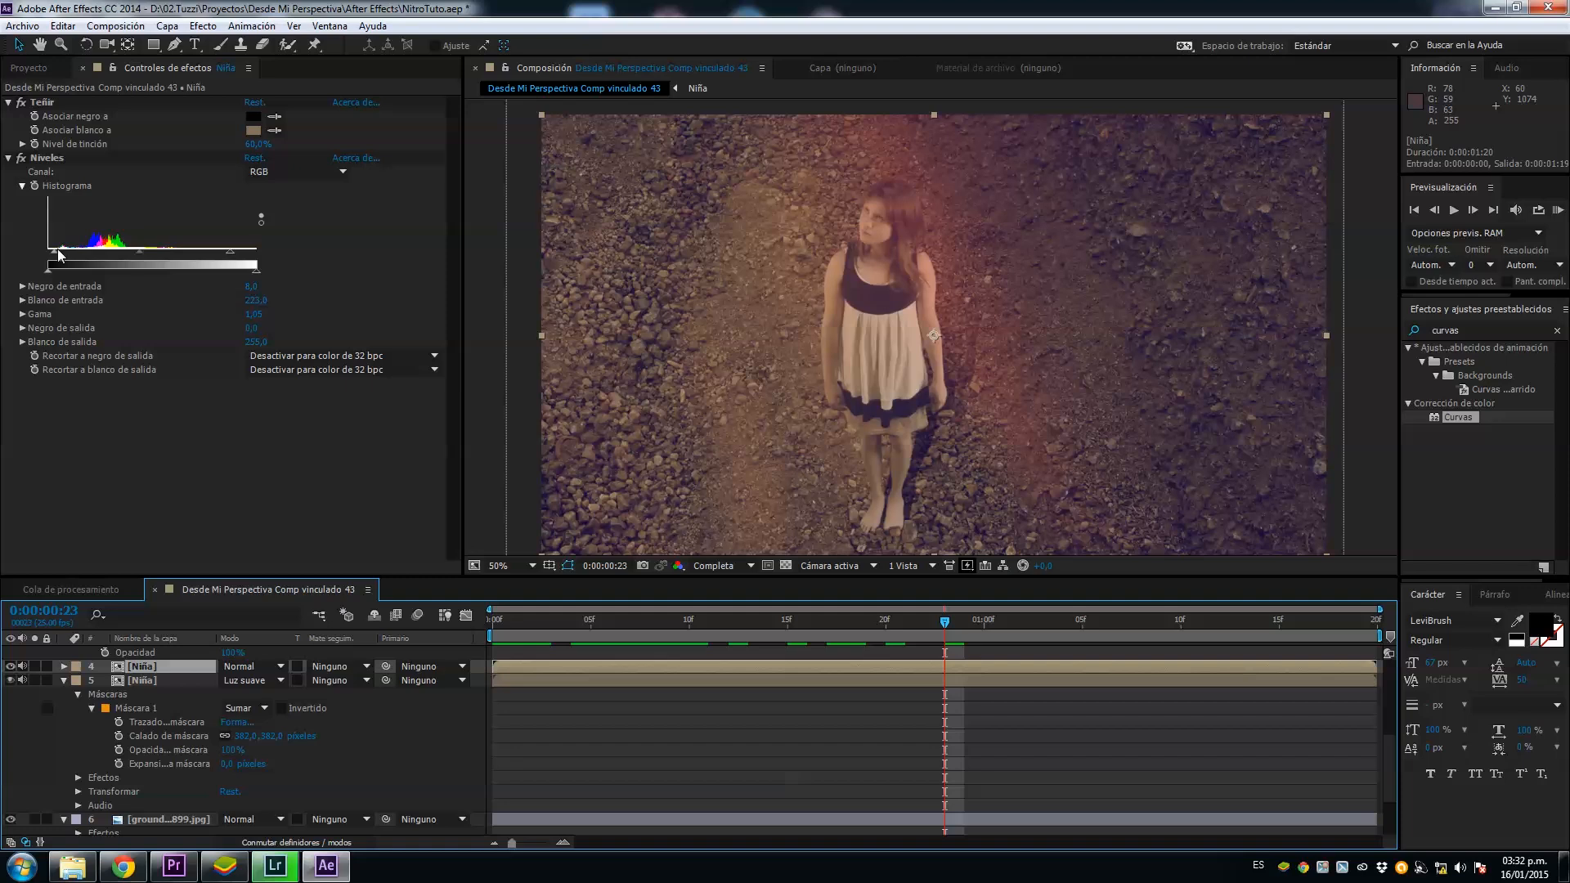
drag(55, 255, 66, 256)
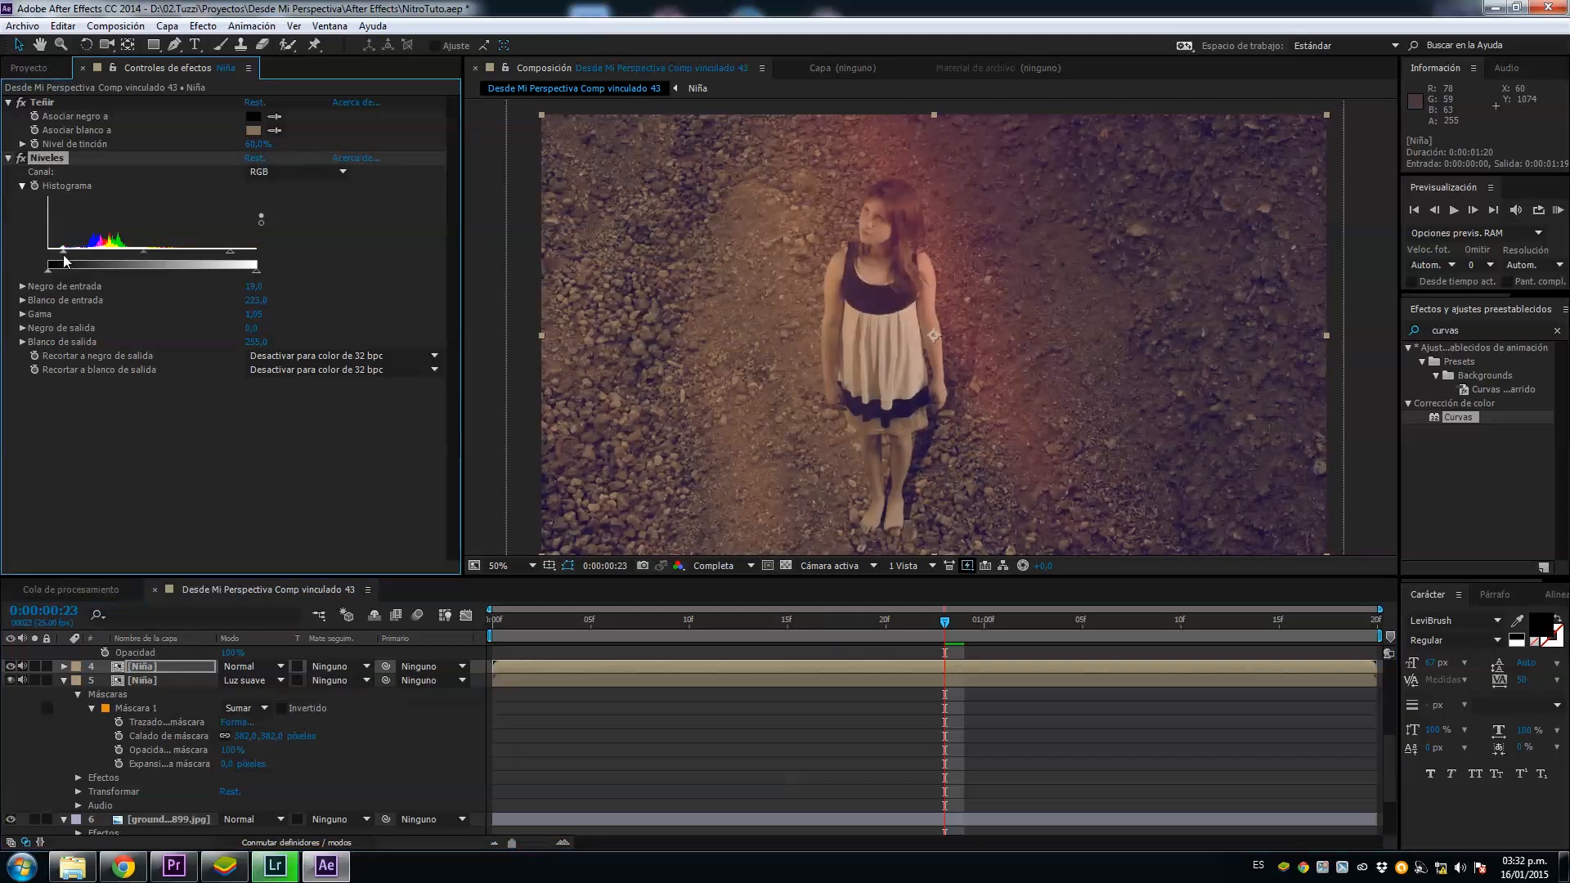
drag(63, 255, 72, 256)
scroll(961, 400, down, 2)
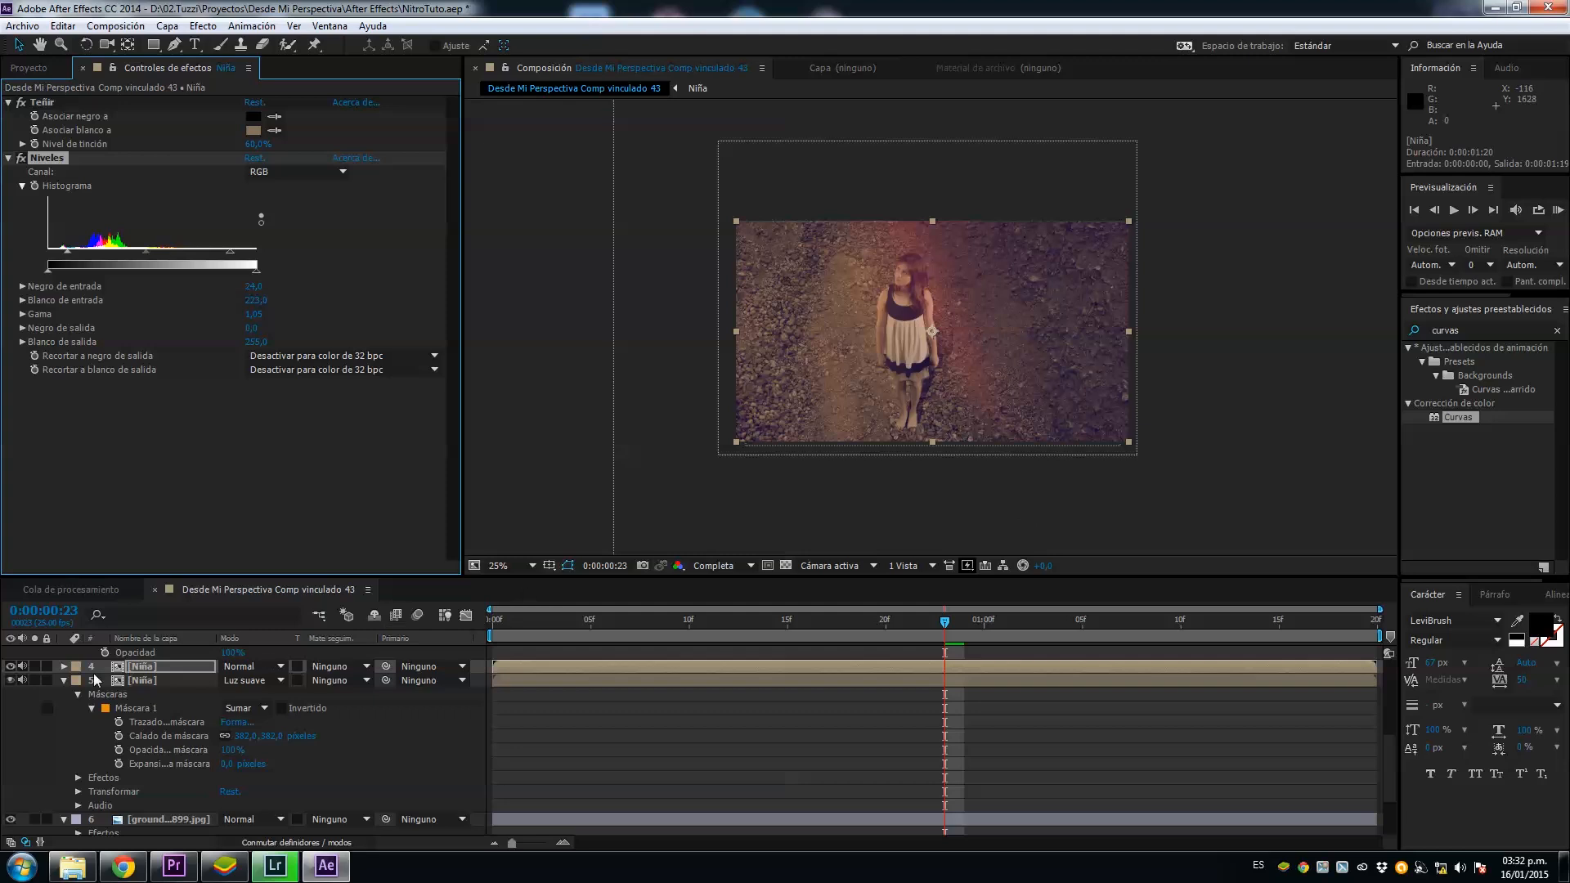
Step: Add a new adjustment layer directly above the ground_texture899.jpg layer and below both Niña layers
click(65, 681)
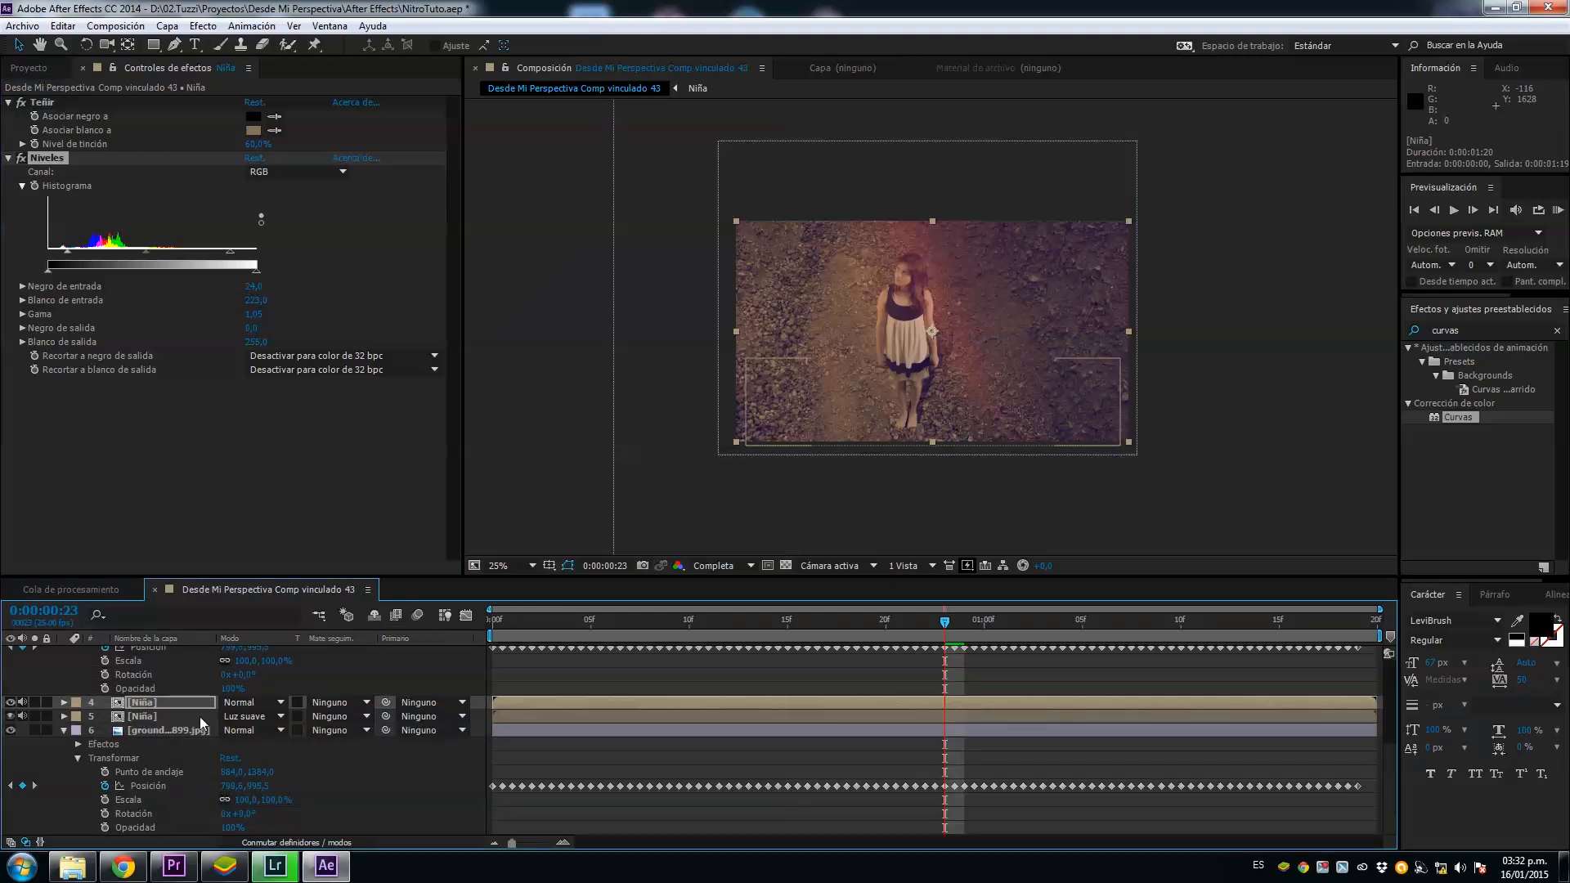
click(142, 731)
click(153, 44)
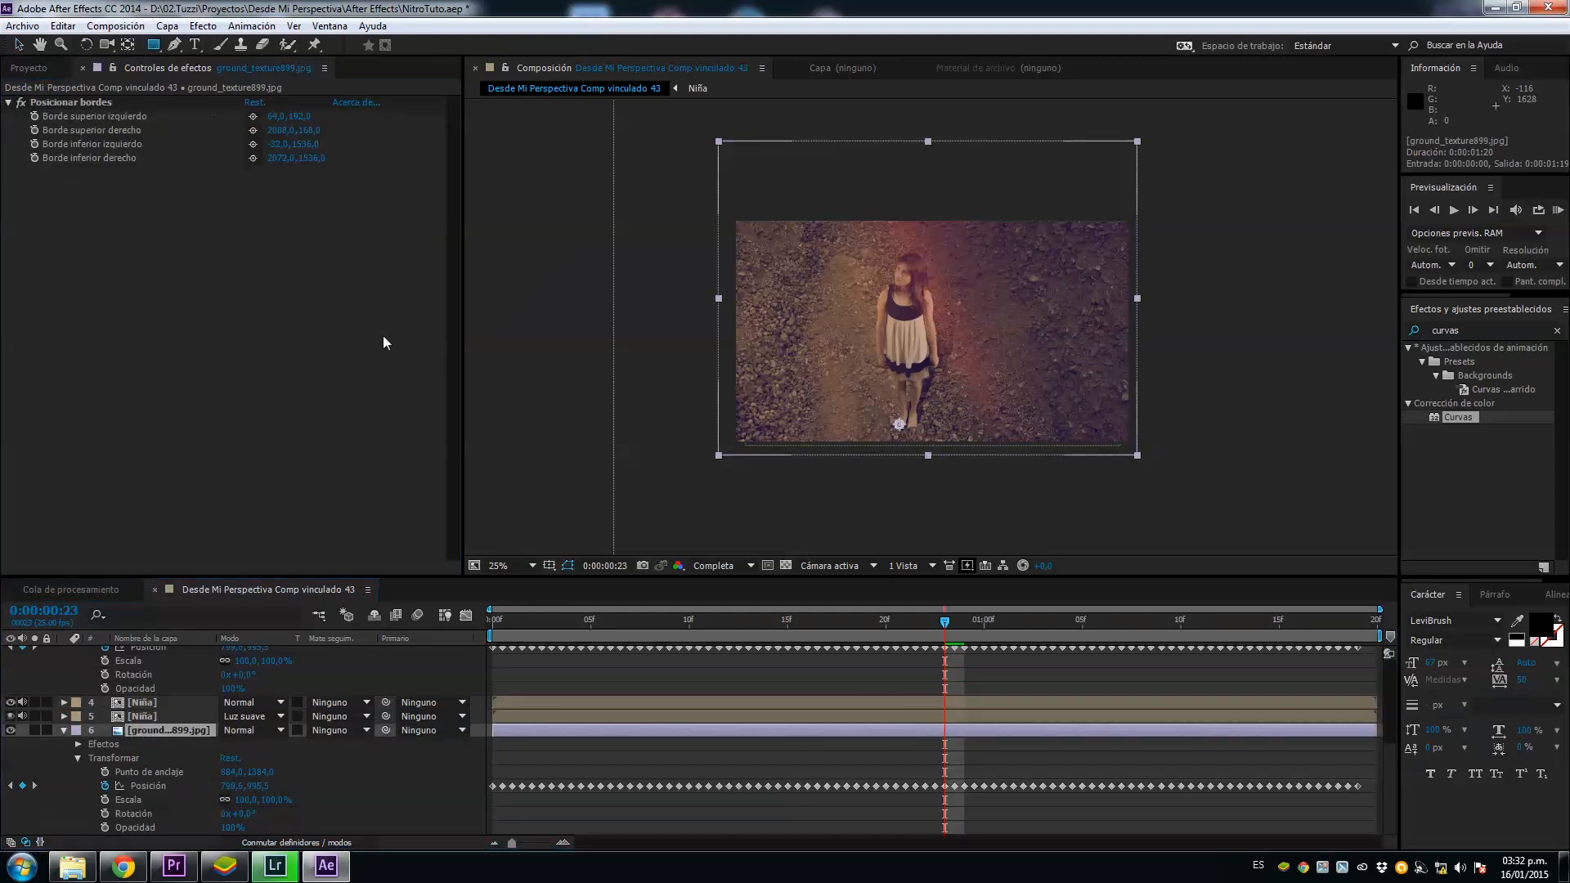
click(508, 717)
click(509, 729)
click(167, 25)
mouse_move(205, 45)
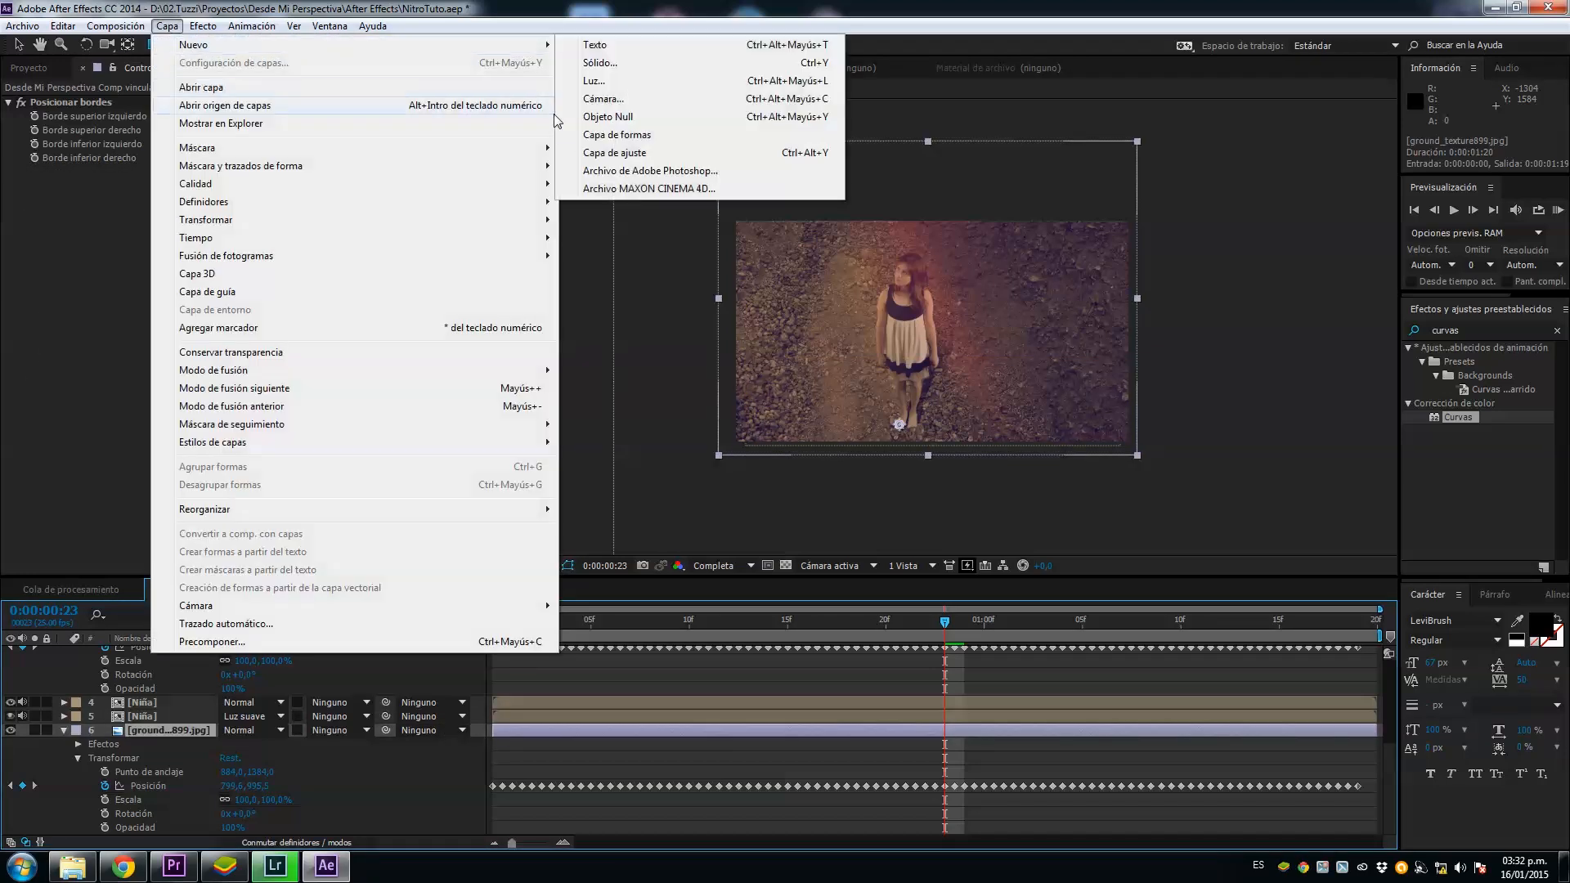
click(614, 153)
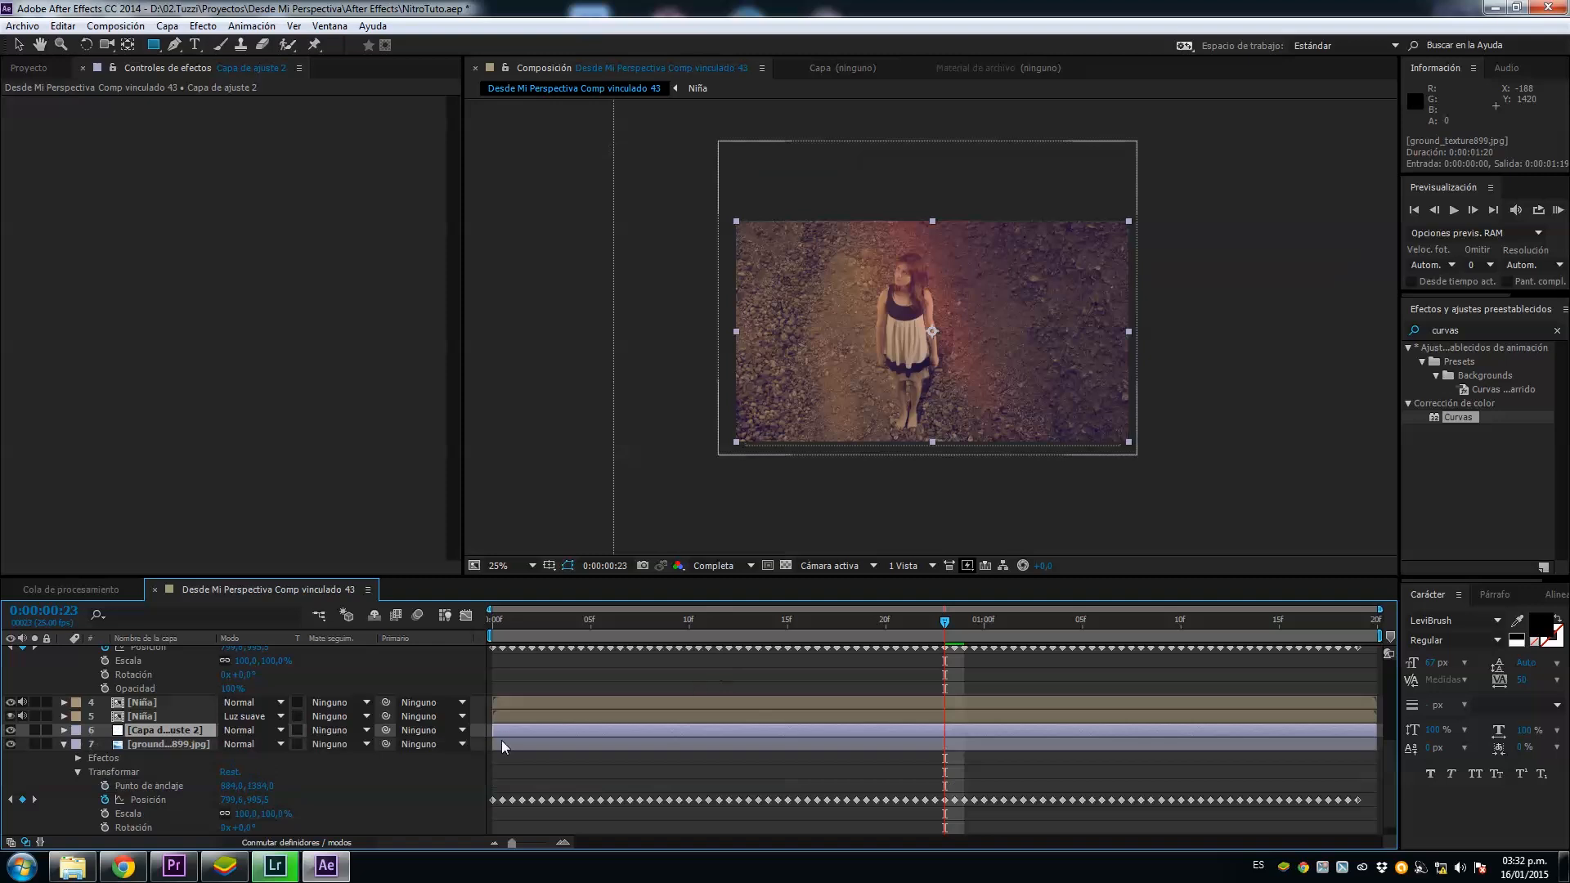
Step: Rename the new adjustment layer above the ground texture as Foco
right_click(161, 734)
click(229, 722)
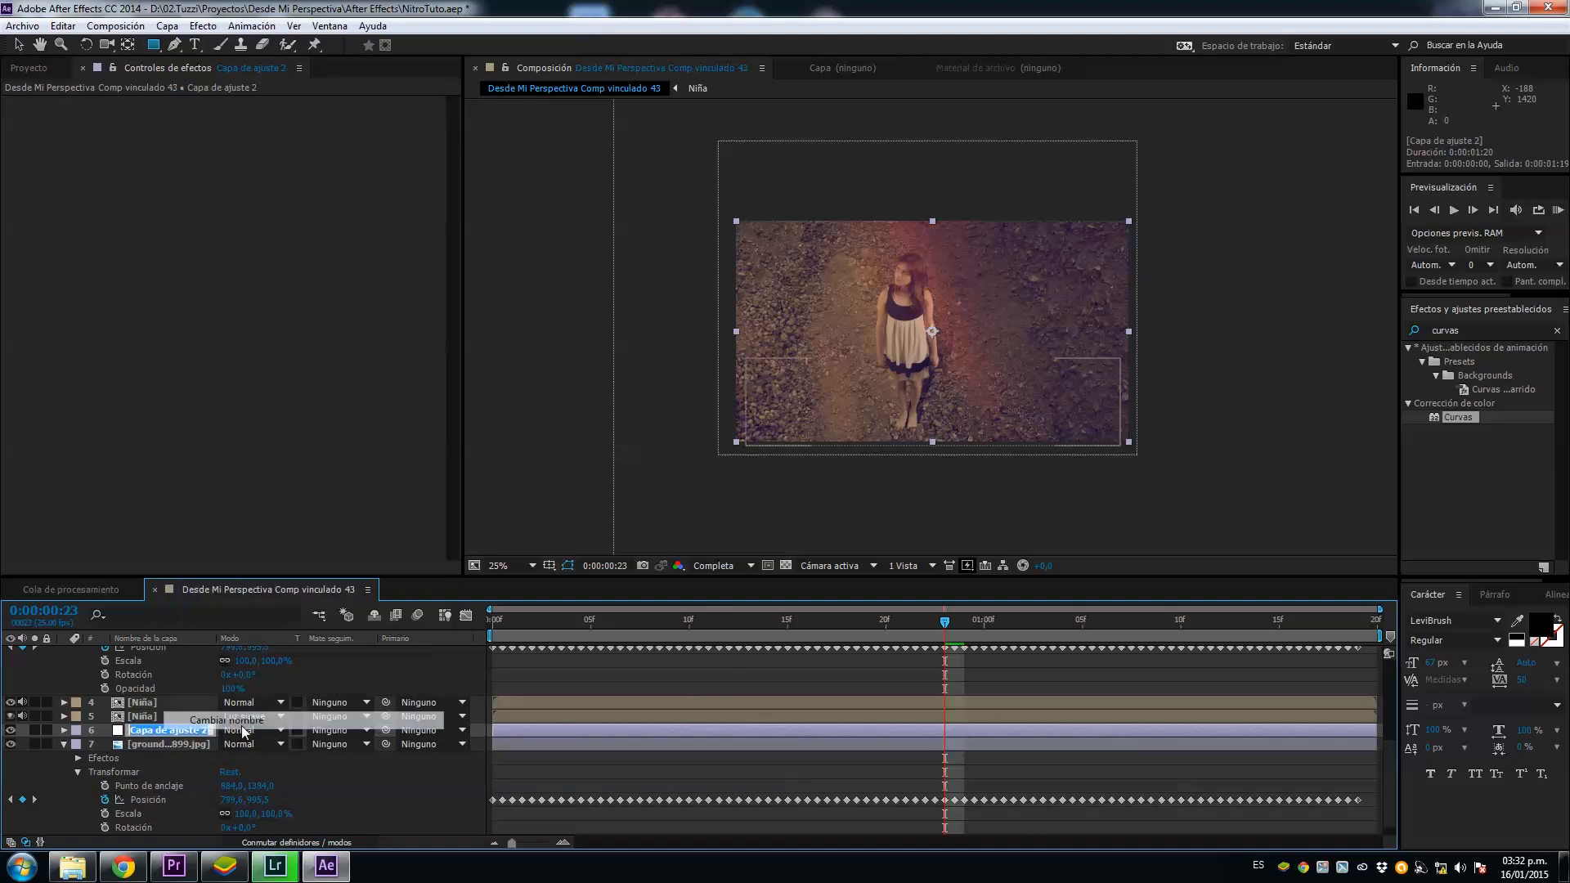
text(F)
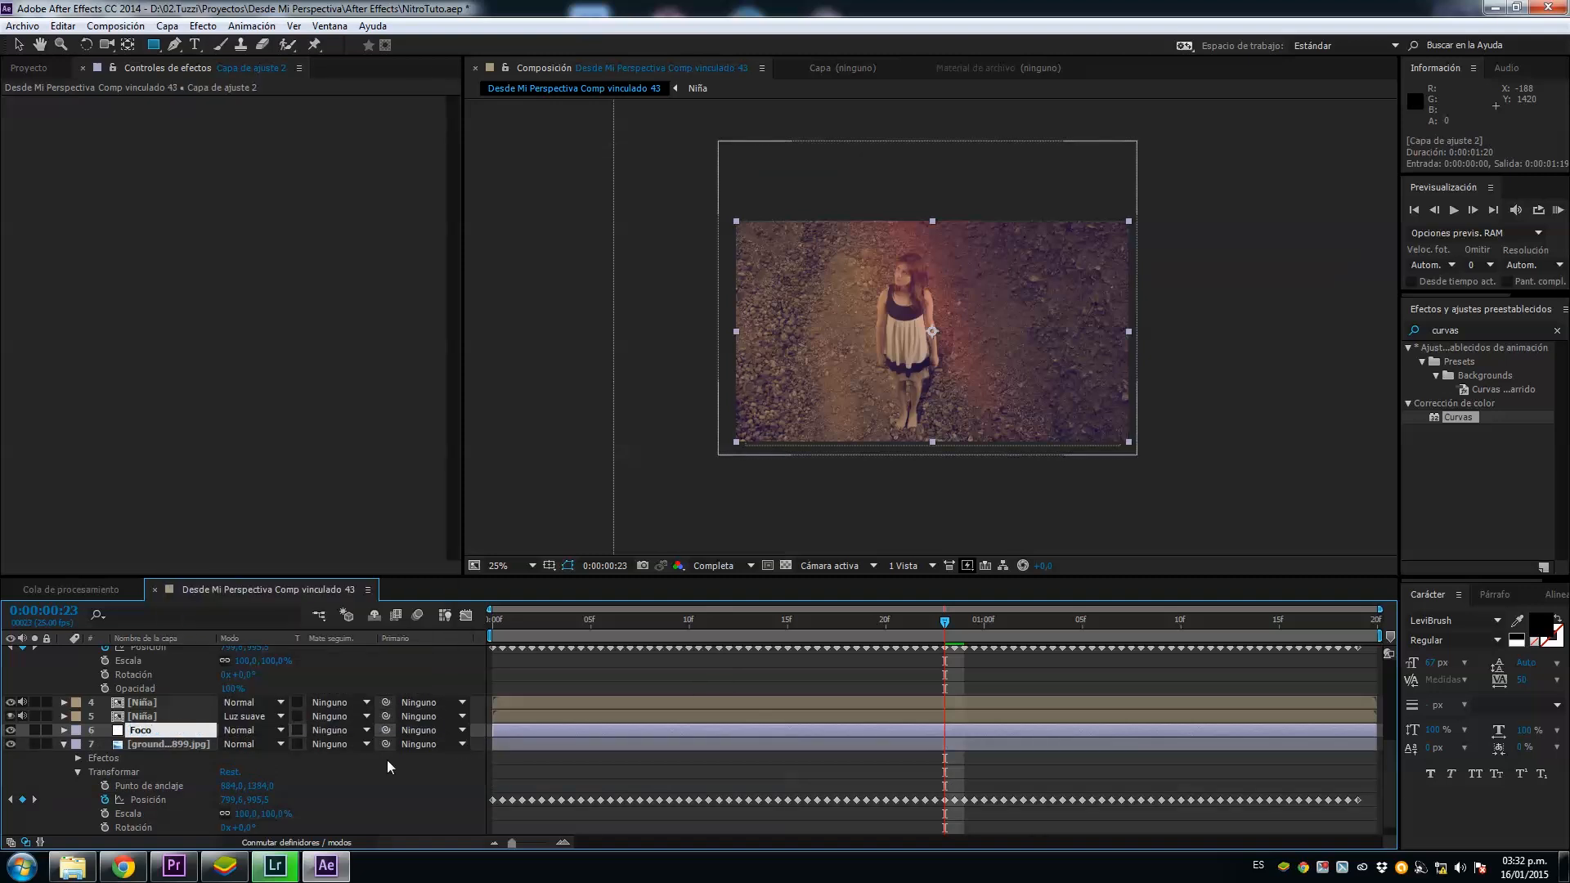
text(oco)
key(Return)
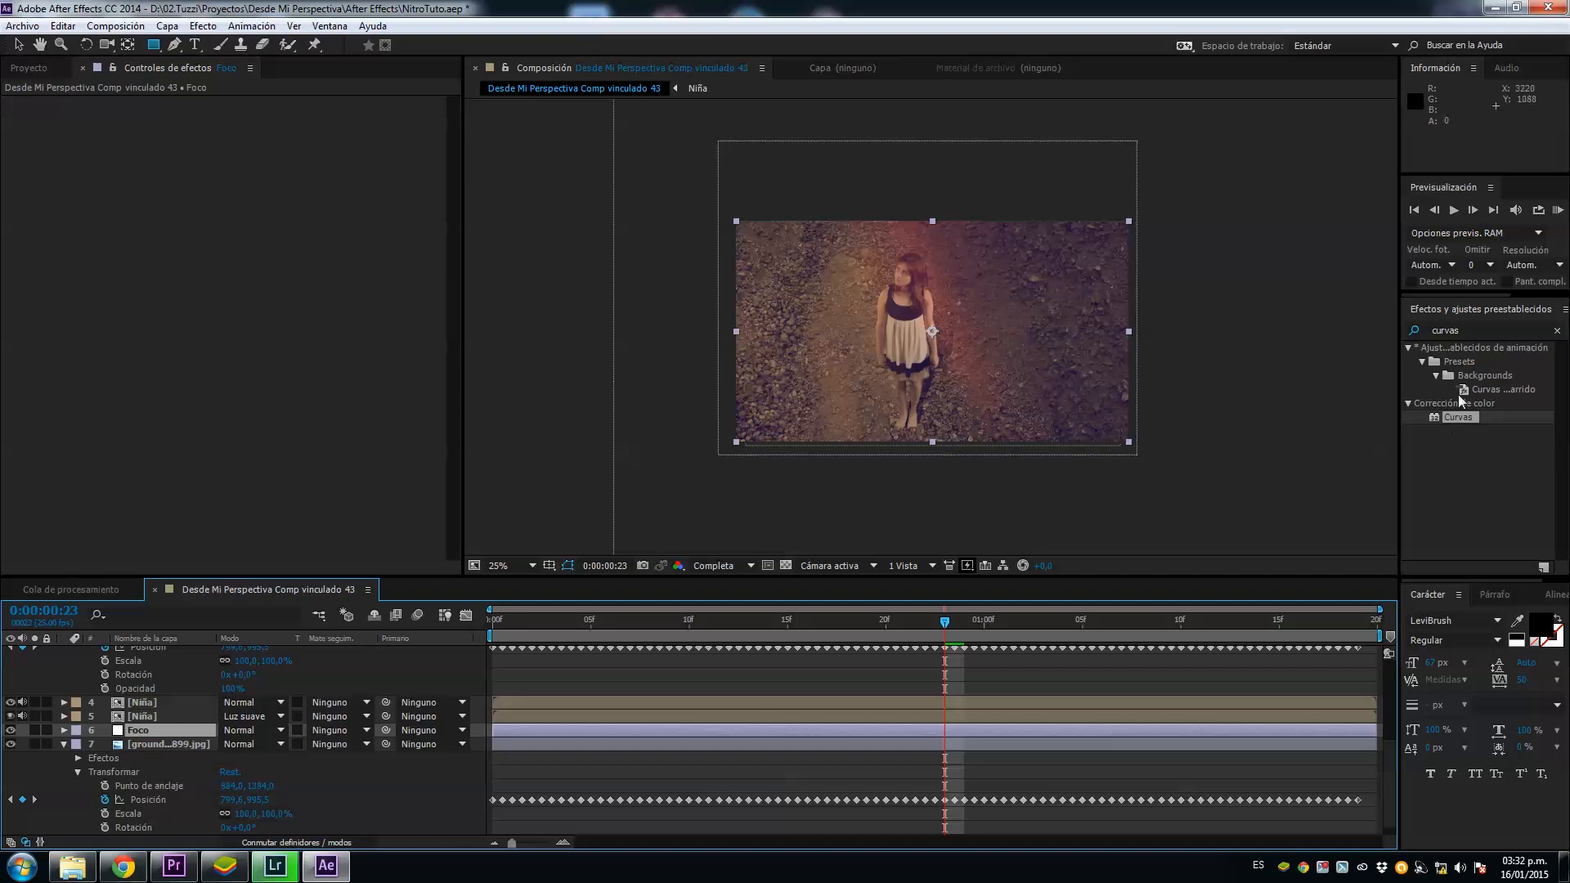
Step: Apply the Desenfoque gaussiano effect to the Foco layer and set its Difuminación to 25
double_click(1460, 331)
text(dese)
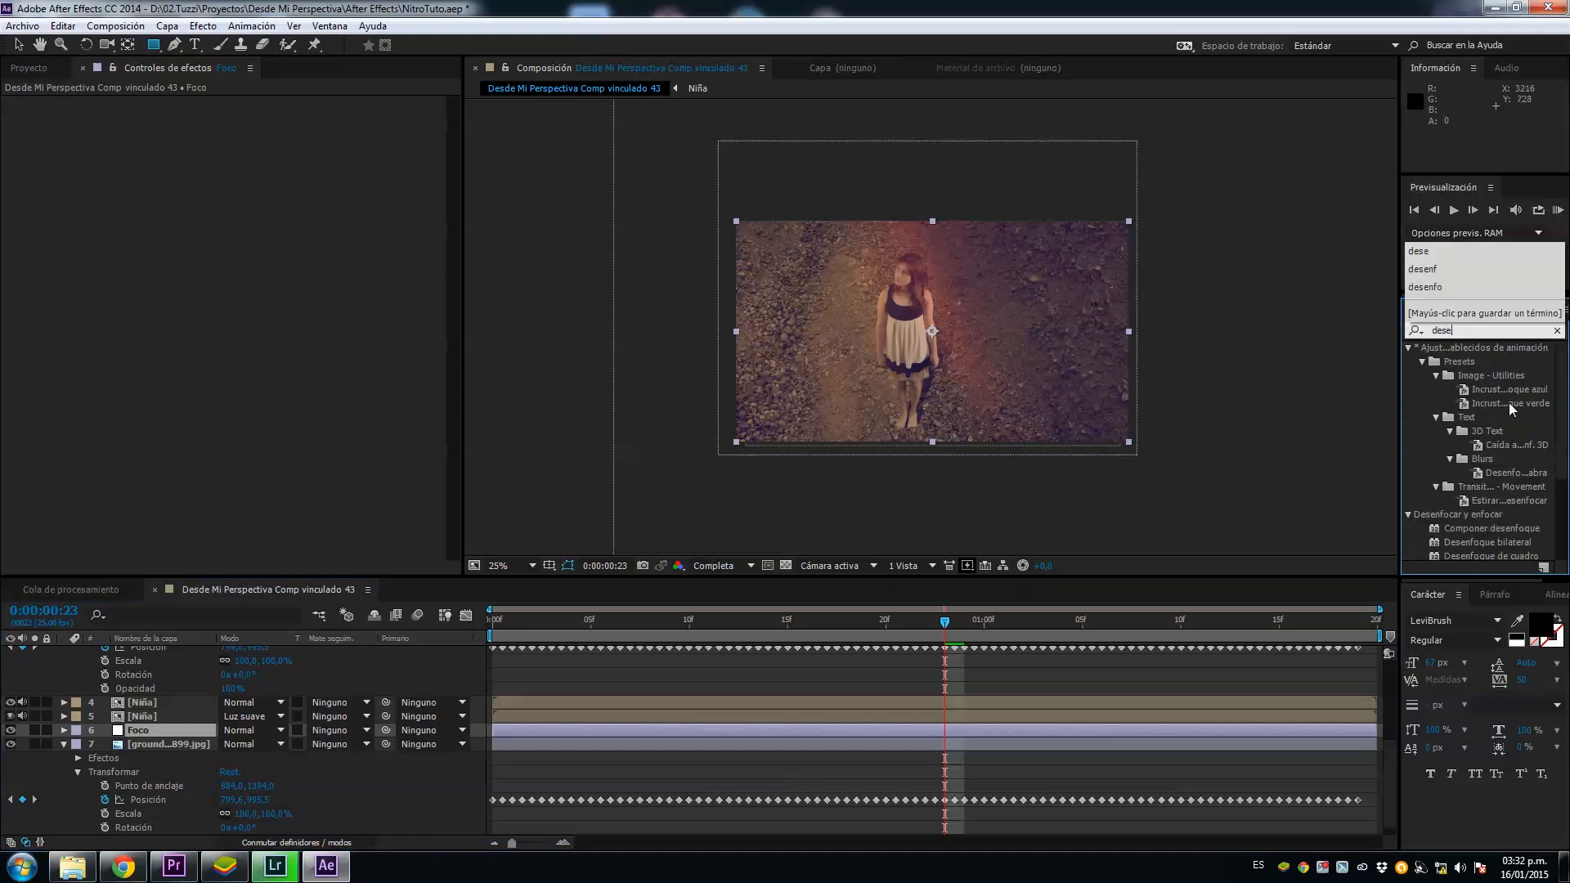
scroll(1505, 515, down, 3)
drag(1509, 485, 211, 731)
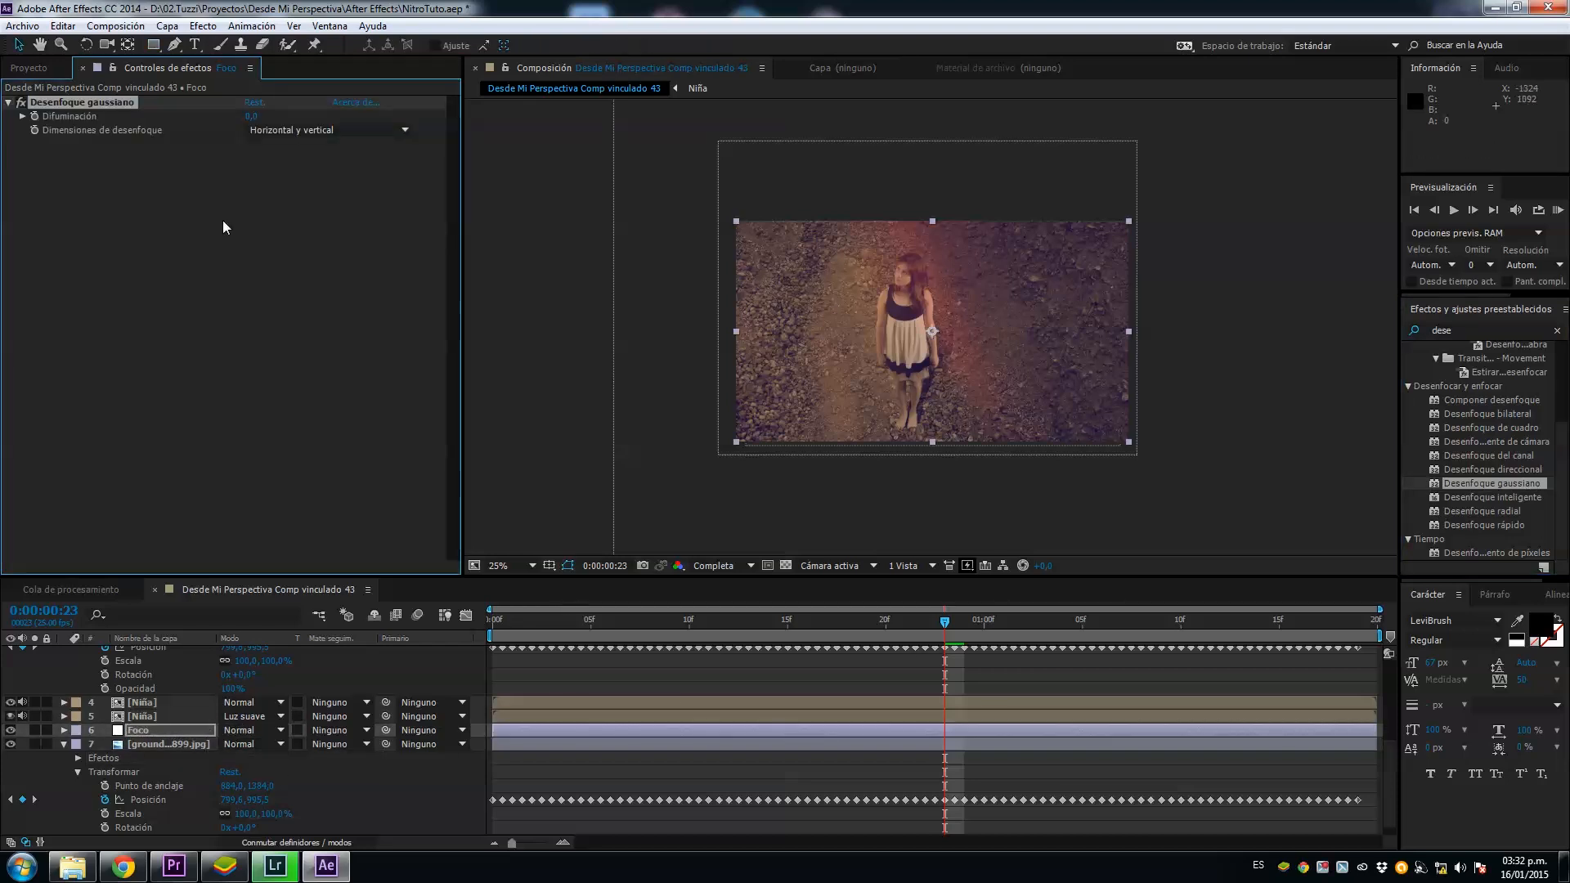
click(251, 115)
text(25)
key(Return)
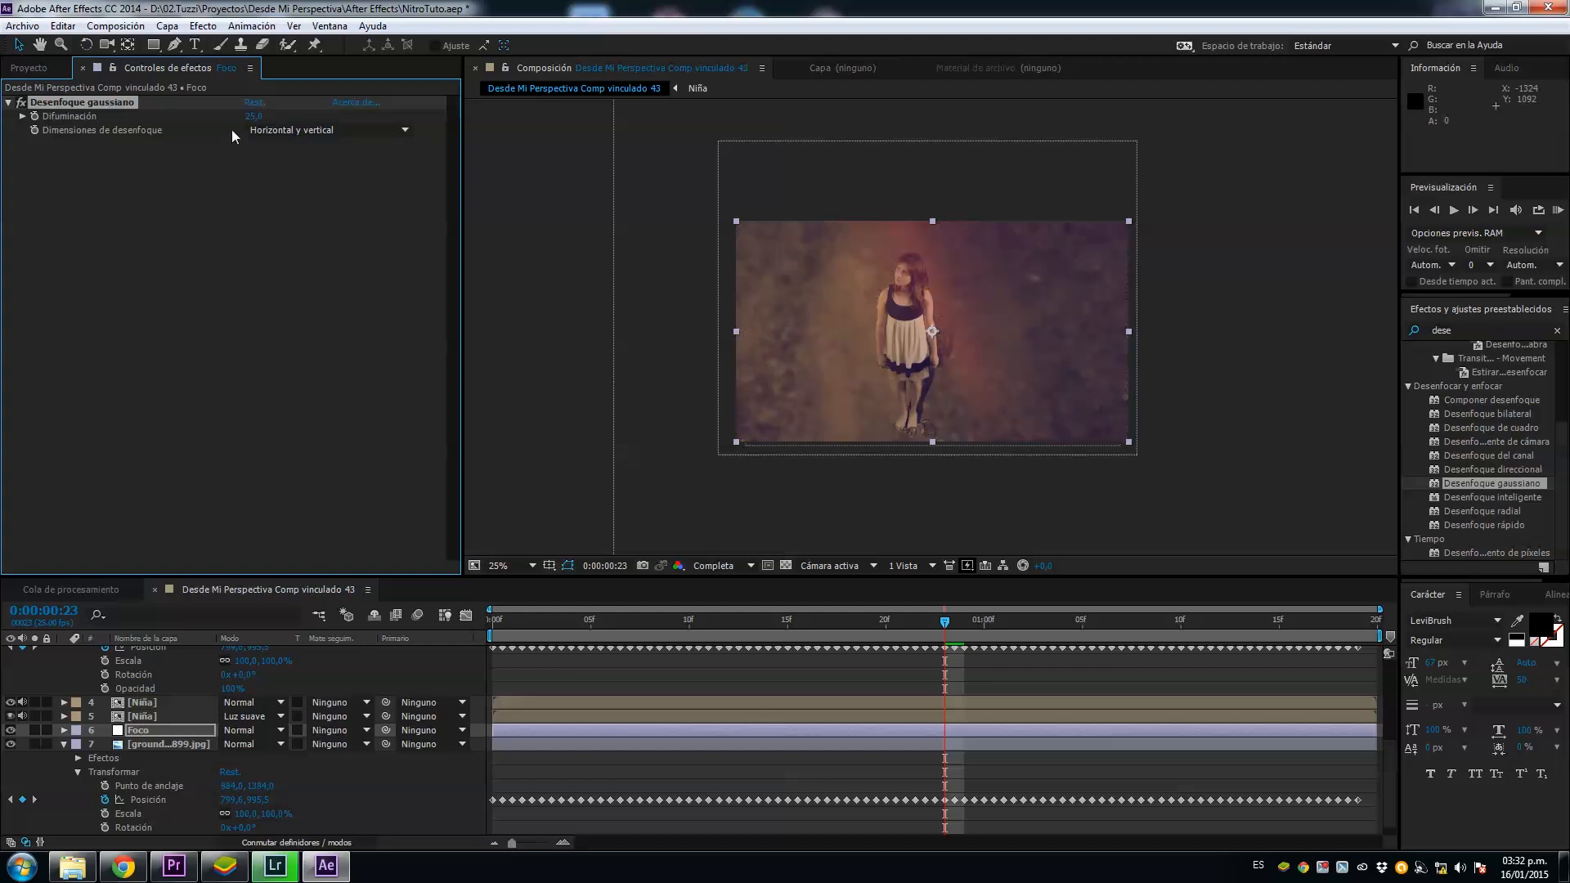
Step: Mask the Foco layer with a wide rectangle over the upper half of the frame and feather it by several hundred pixels
key(q)
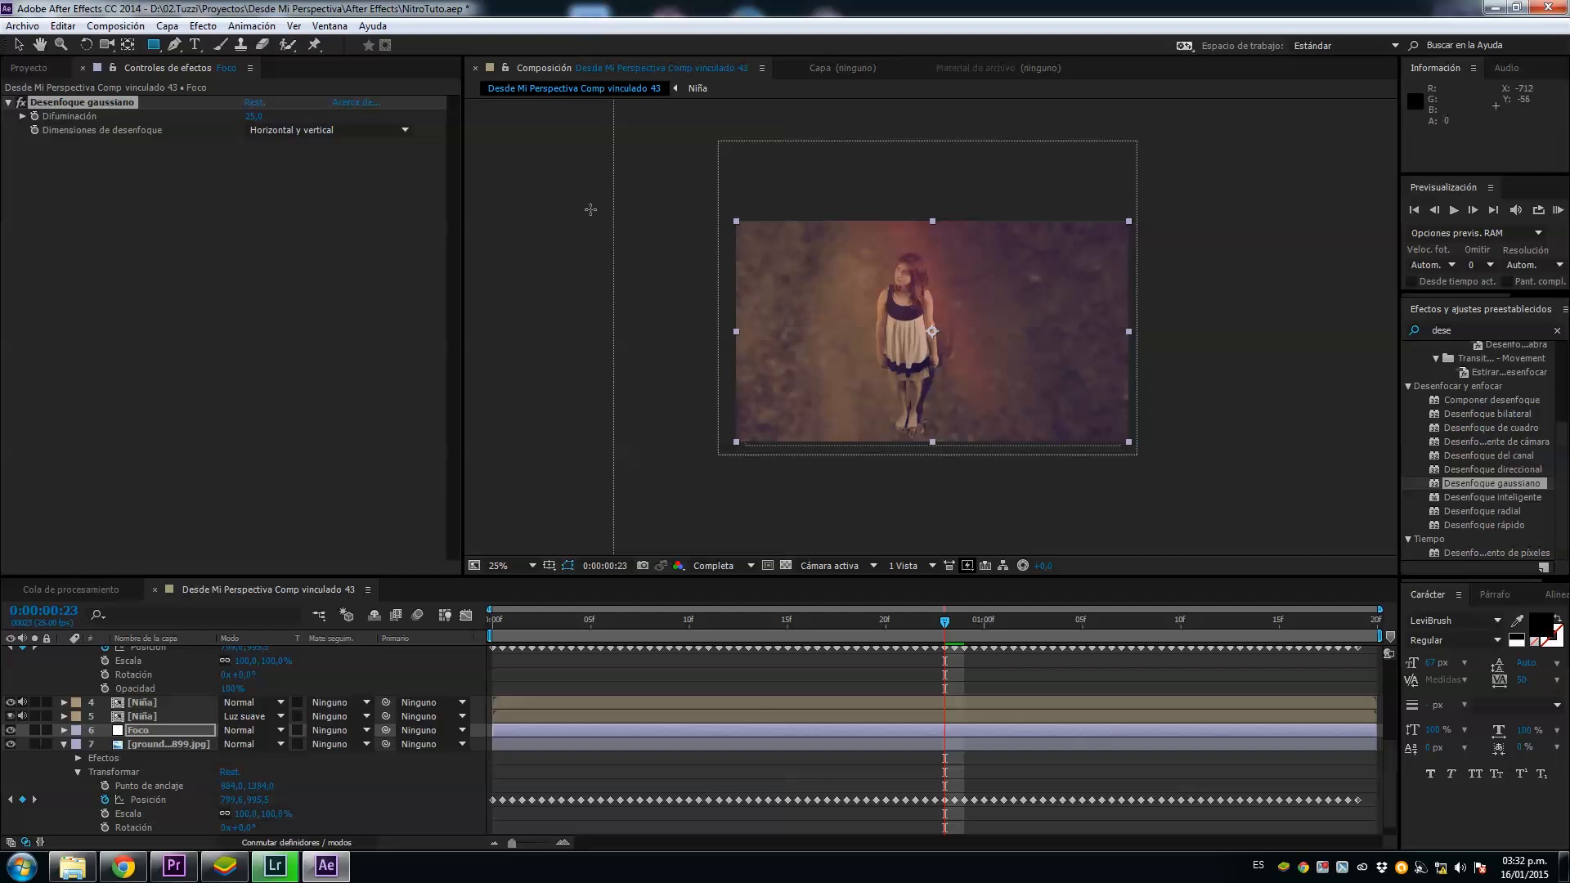
drag(520, 188, 1268, 336)
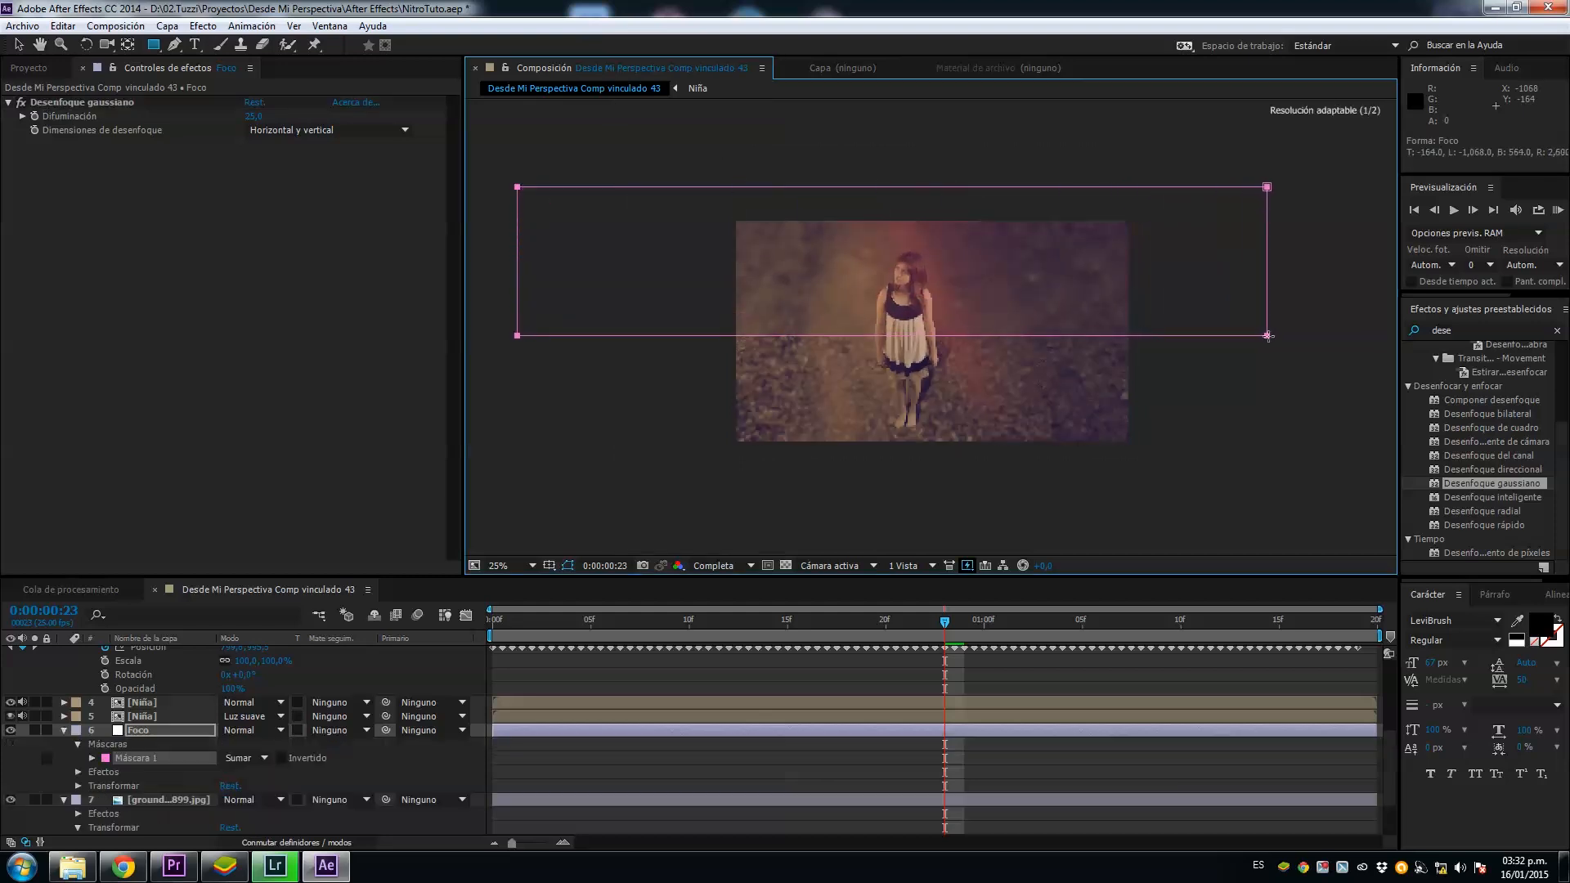
click(92, 758)
drag(249, 786, 638, 750)
drag(1008, 746, 977, 778)
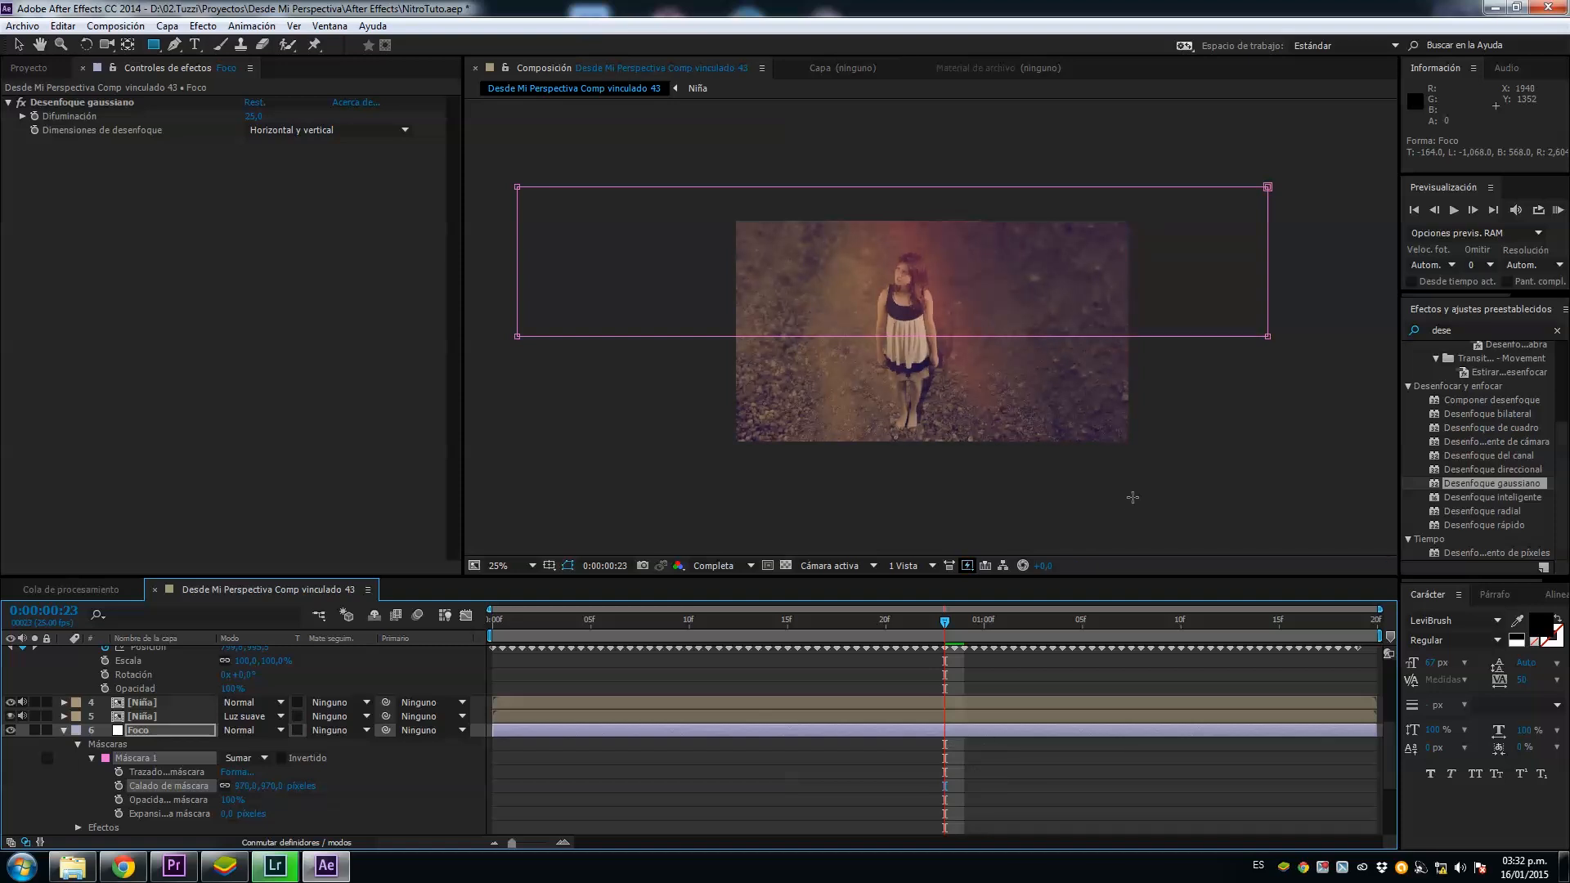
key(period)
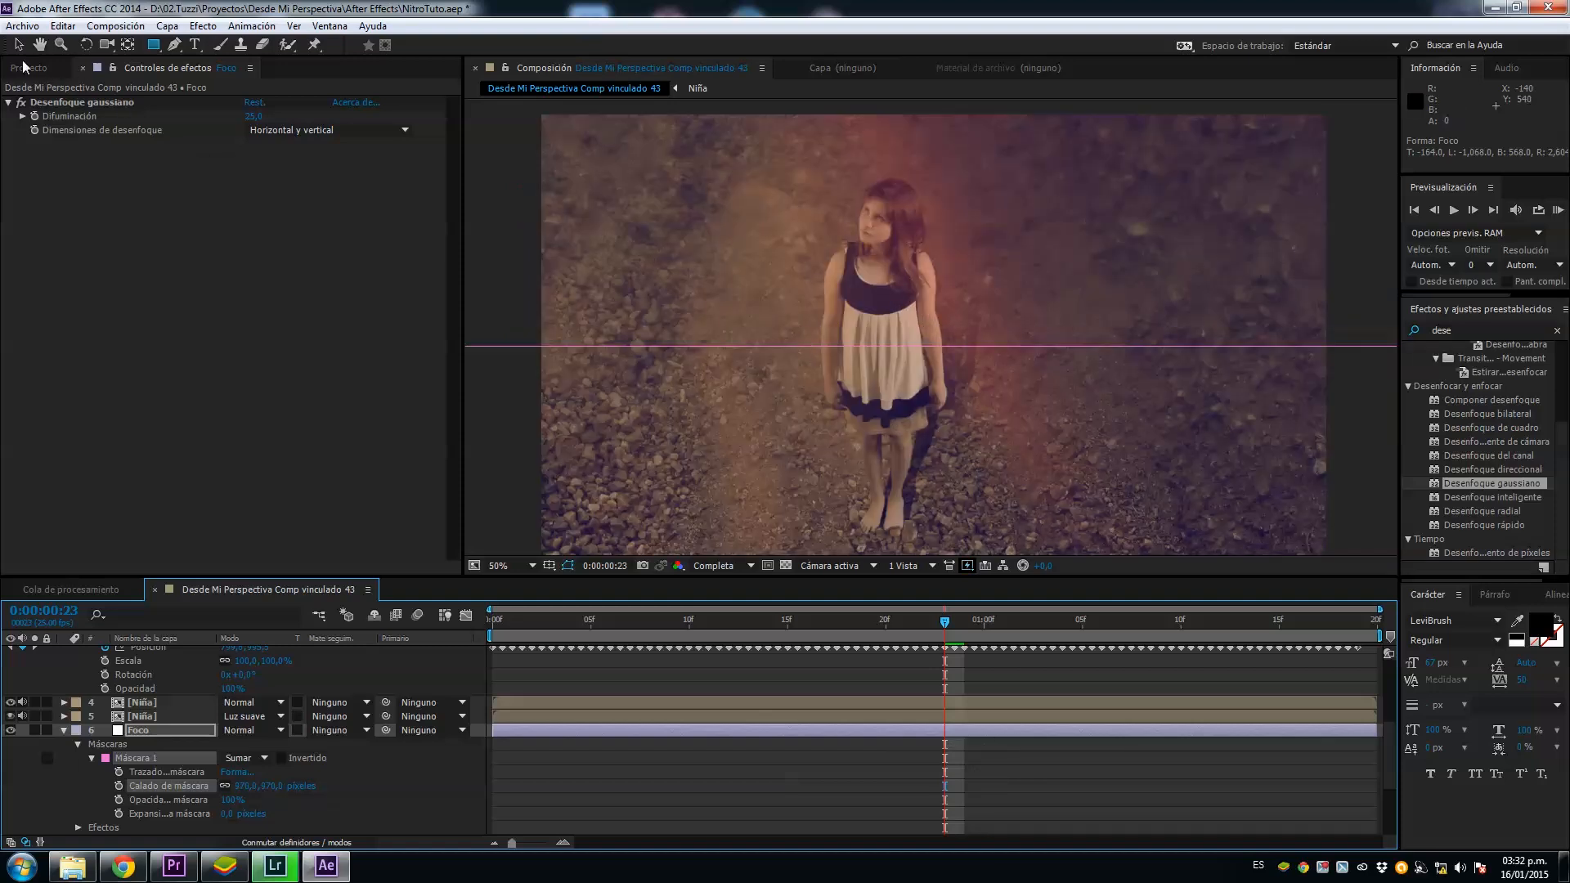
key(comma)
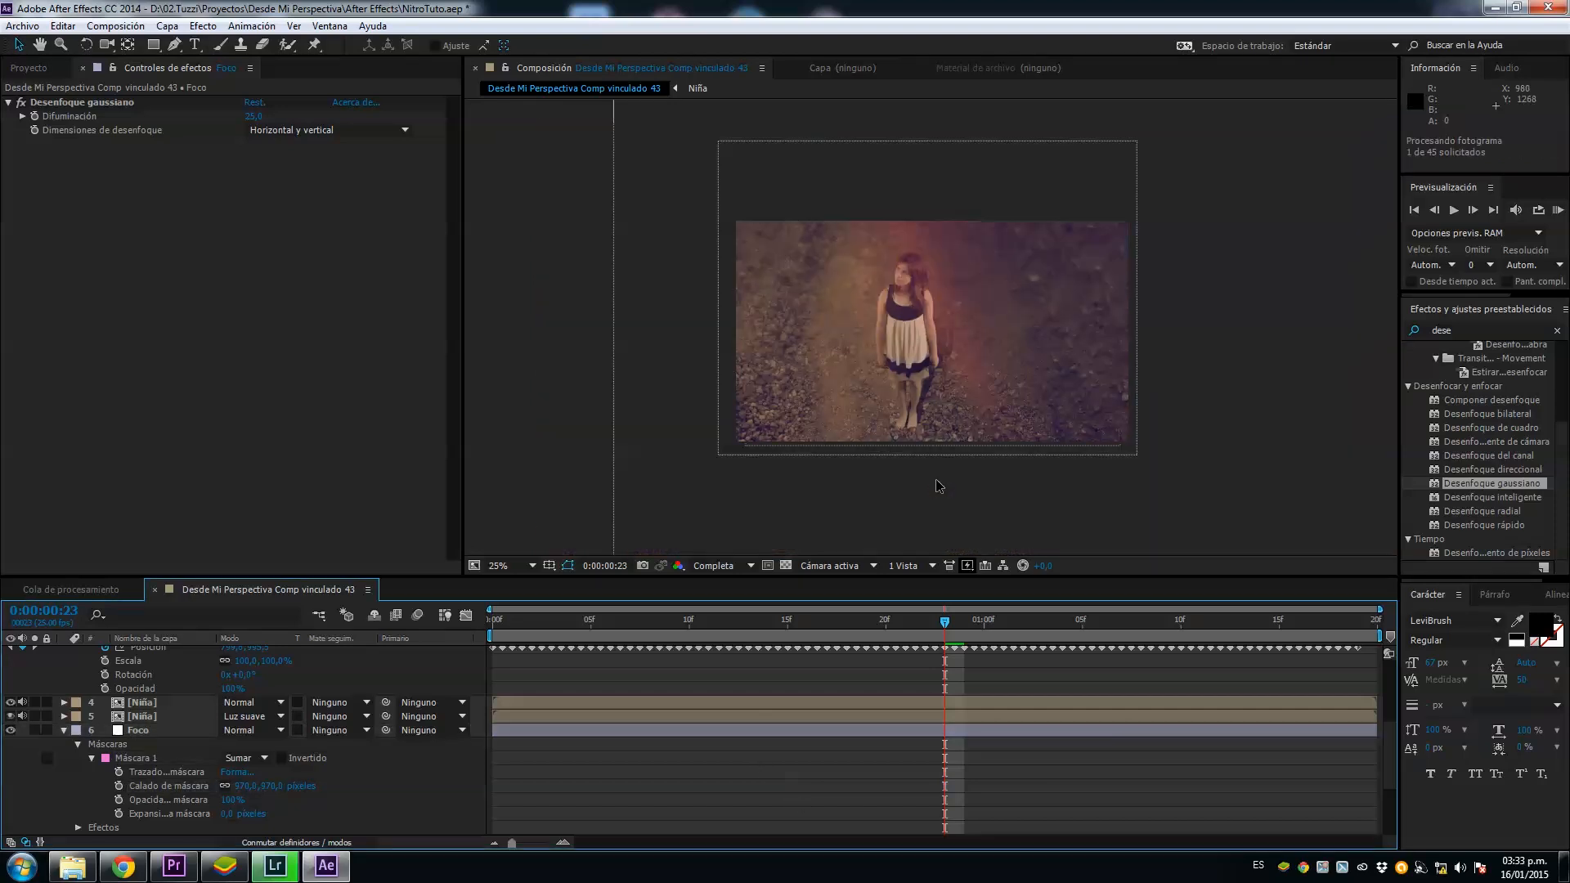
Step: Check the masked blur in a brief RAM preview and set the Foco layer's opacity to 50%
key(KP_0)
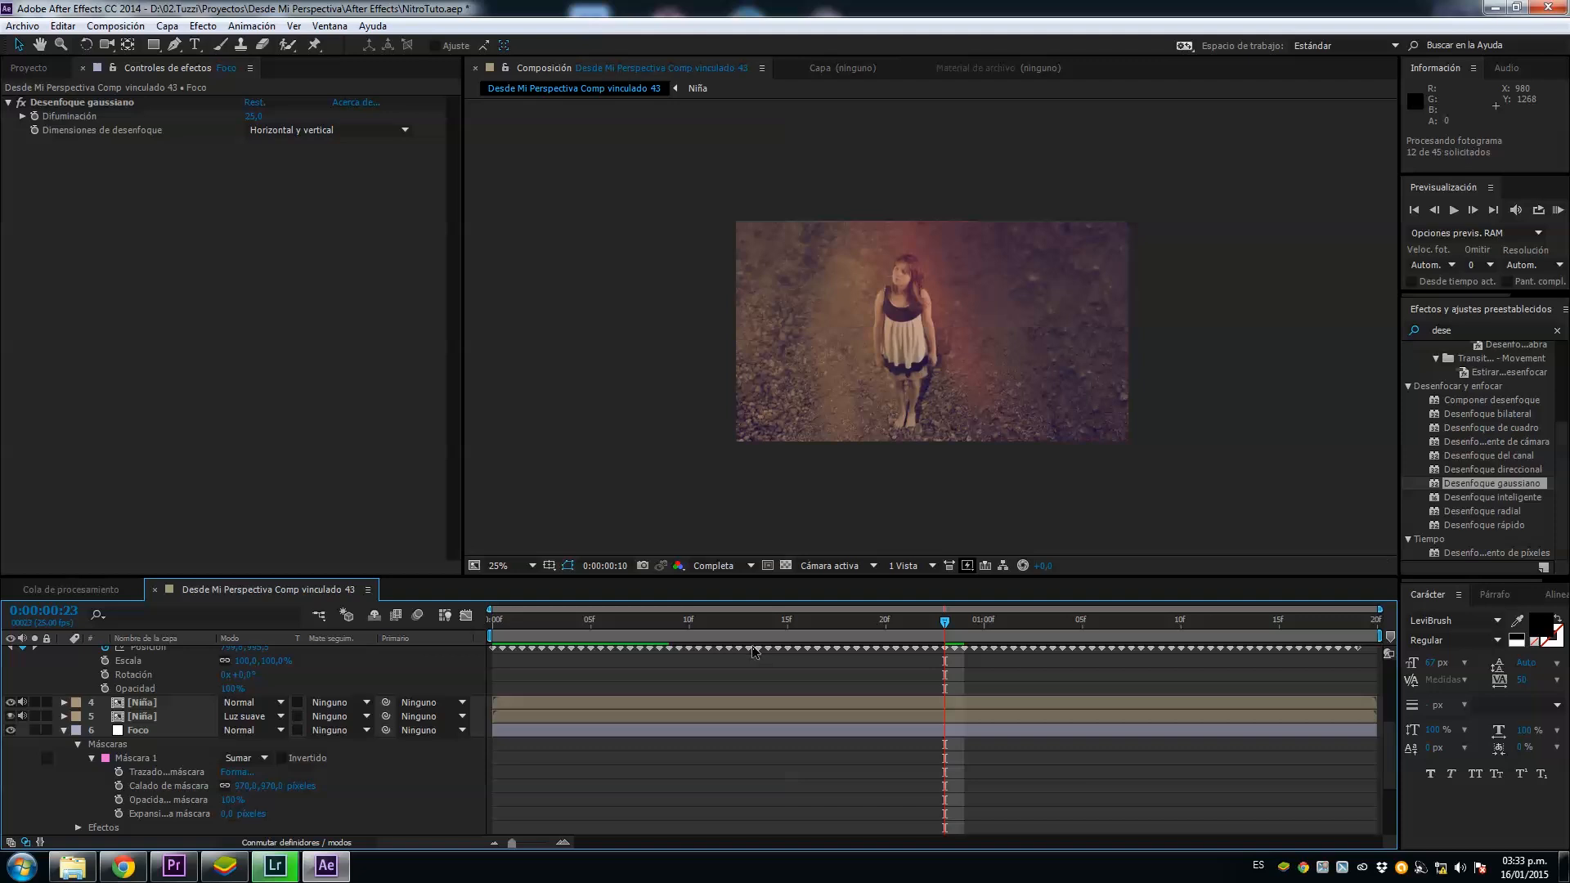
key(Escape)
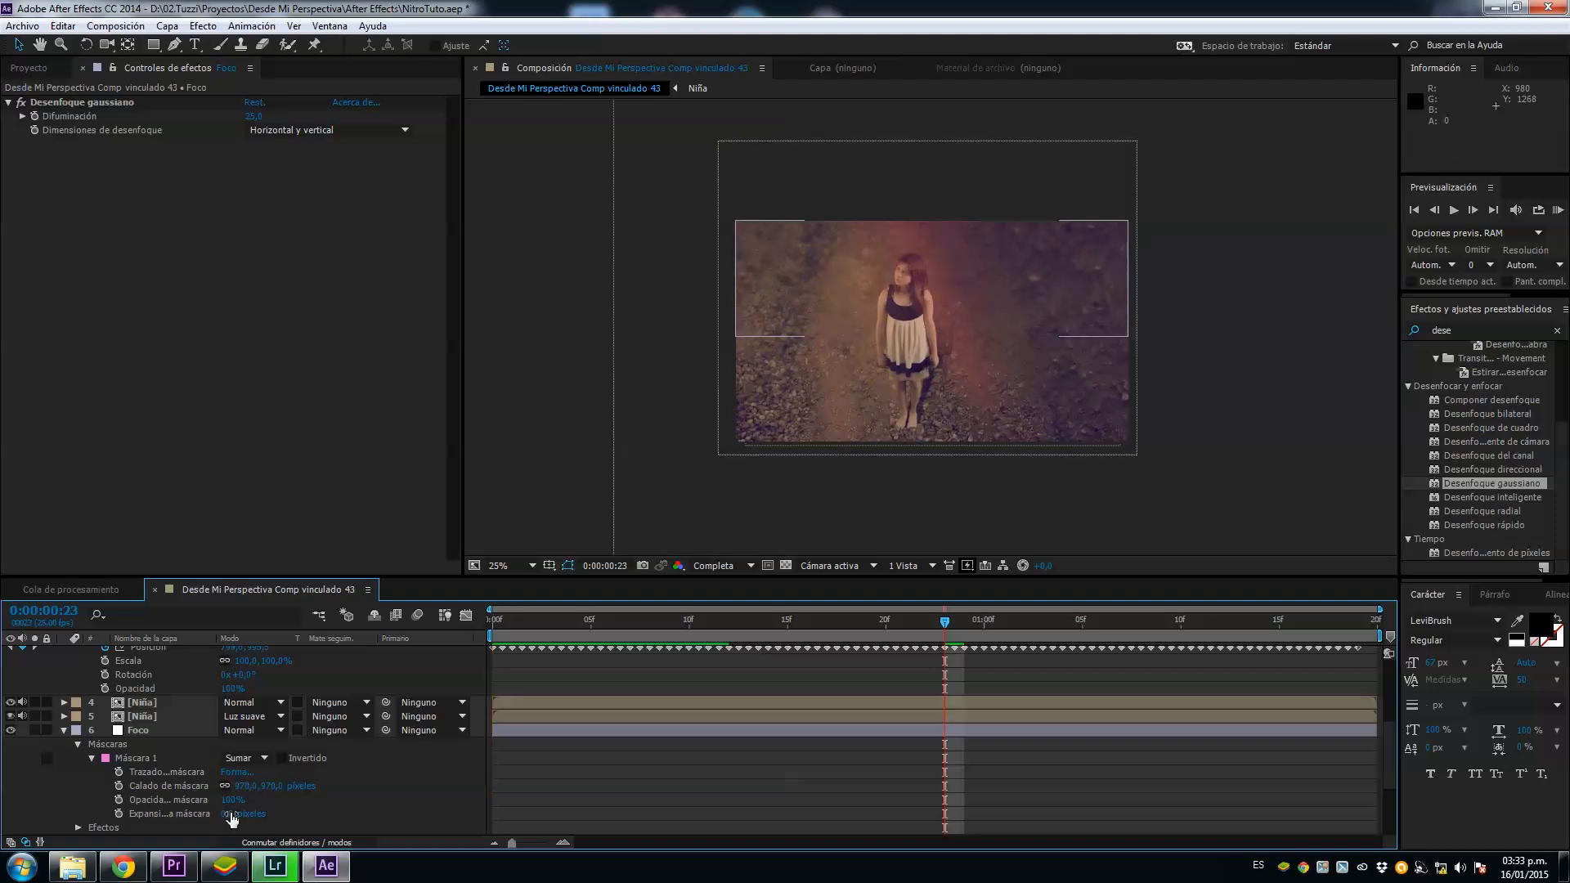
scroll(170, 791, down, 1)
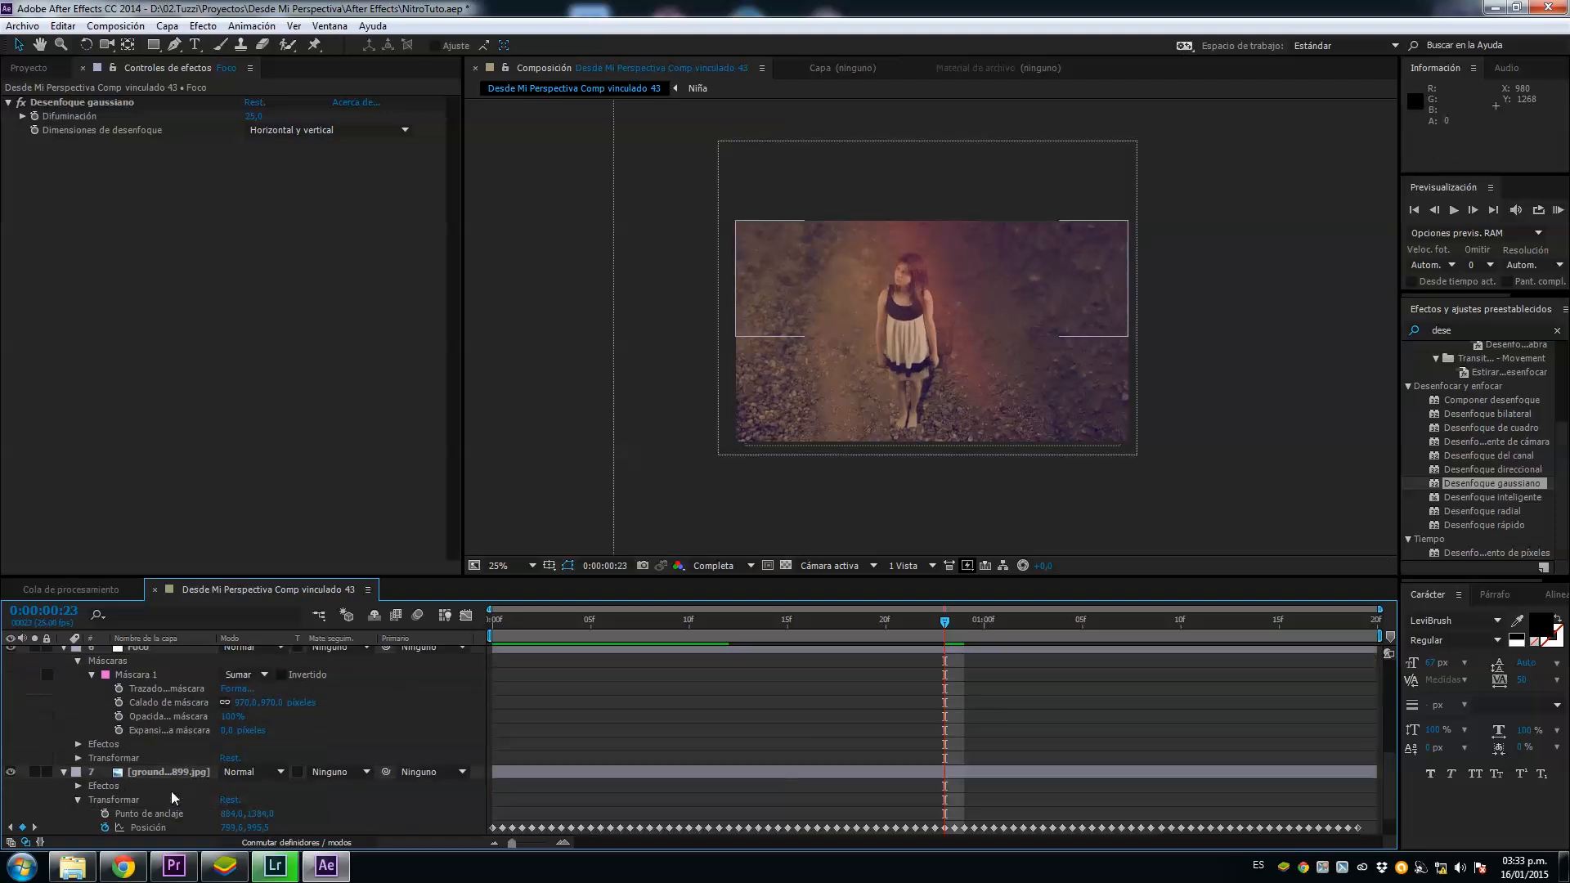
scroll(227, 834, down, 1)
click(227, 829)
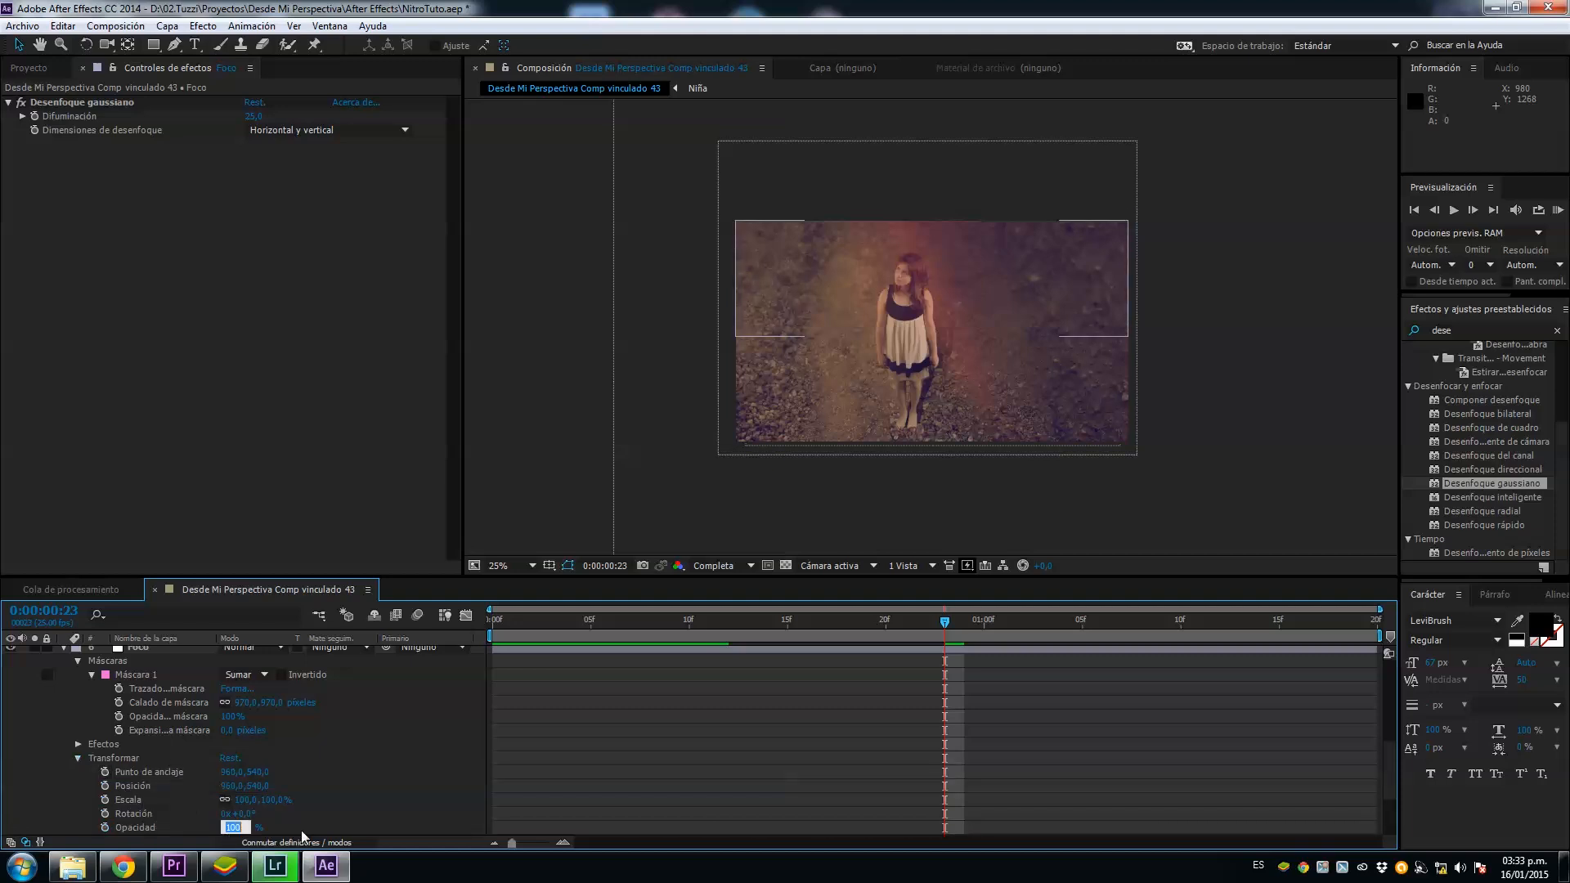
text(50)
key(Return)
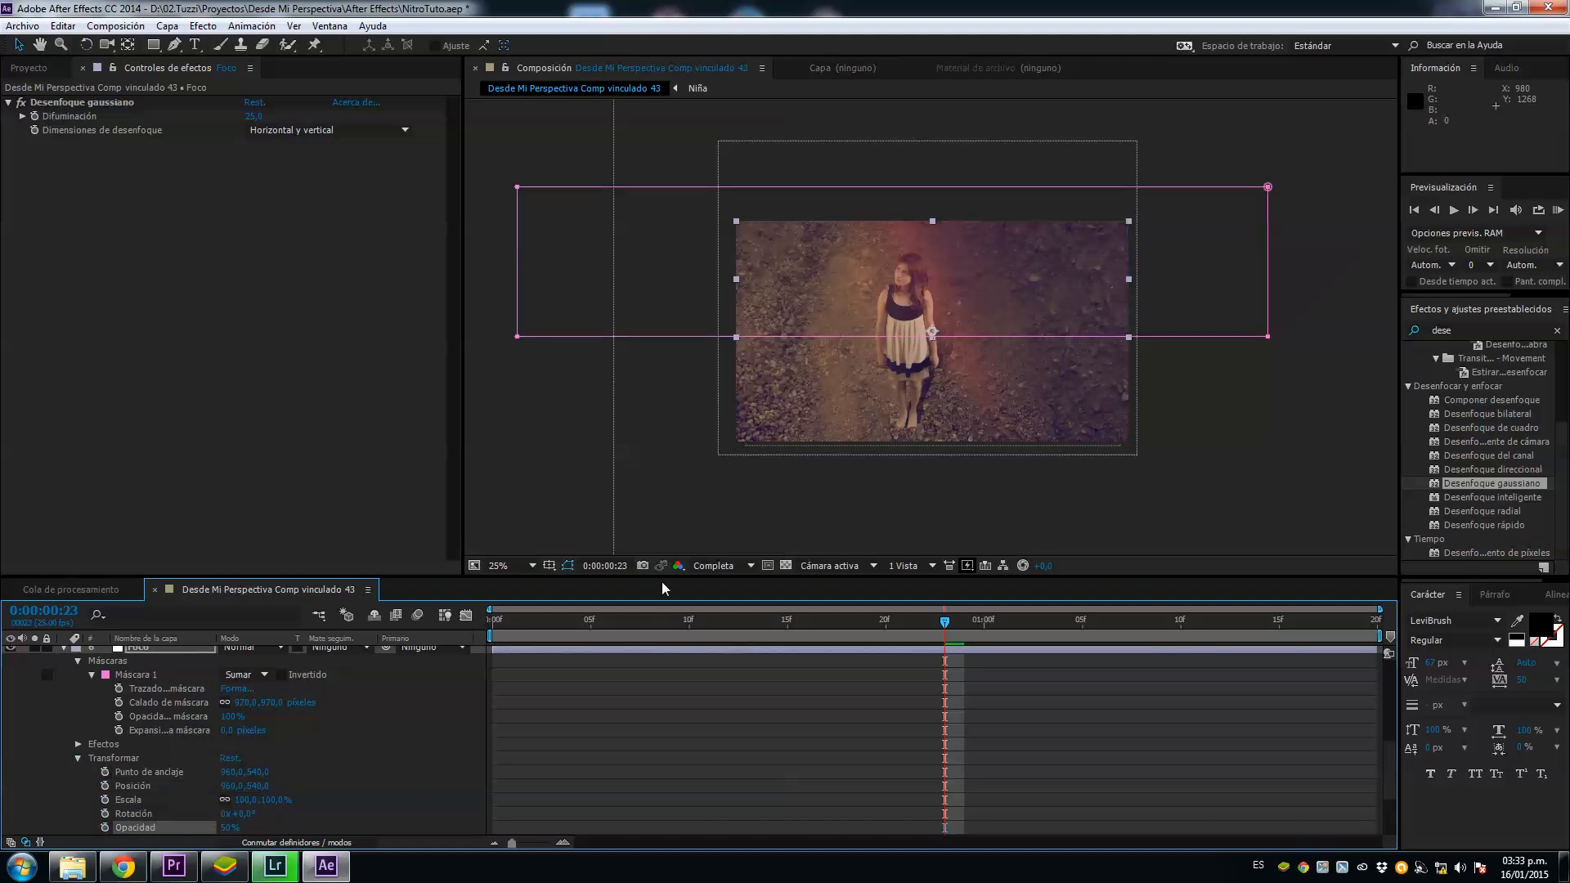
Step: Inspect the softened ground blur around the girl up close and start a RAM preview of the composition
key(/)
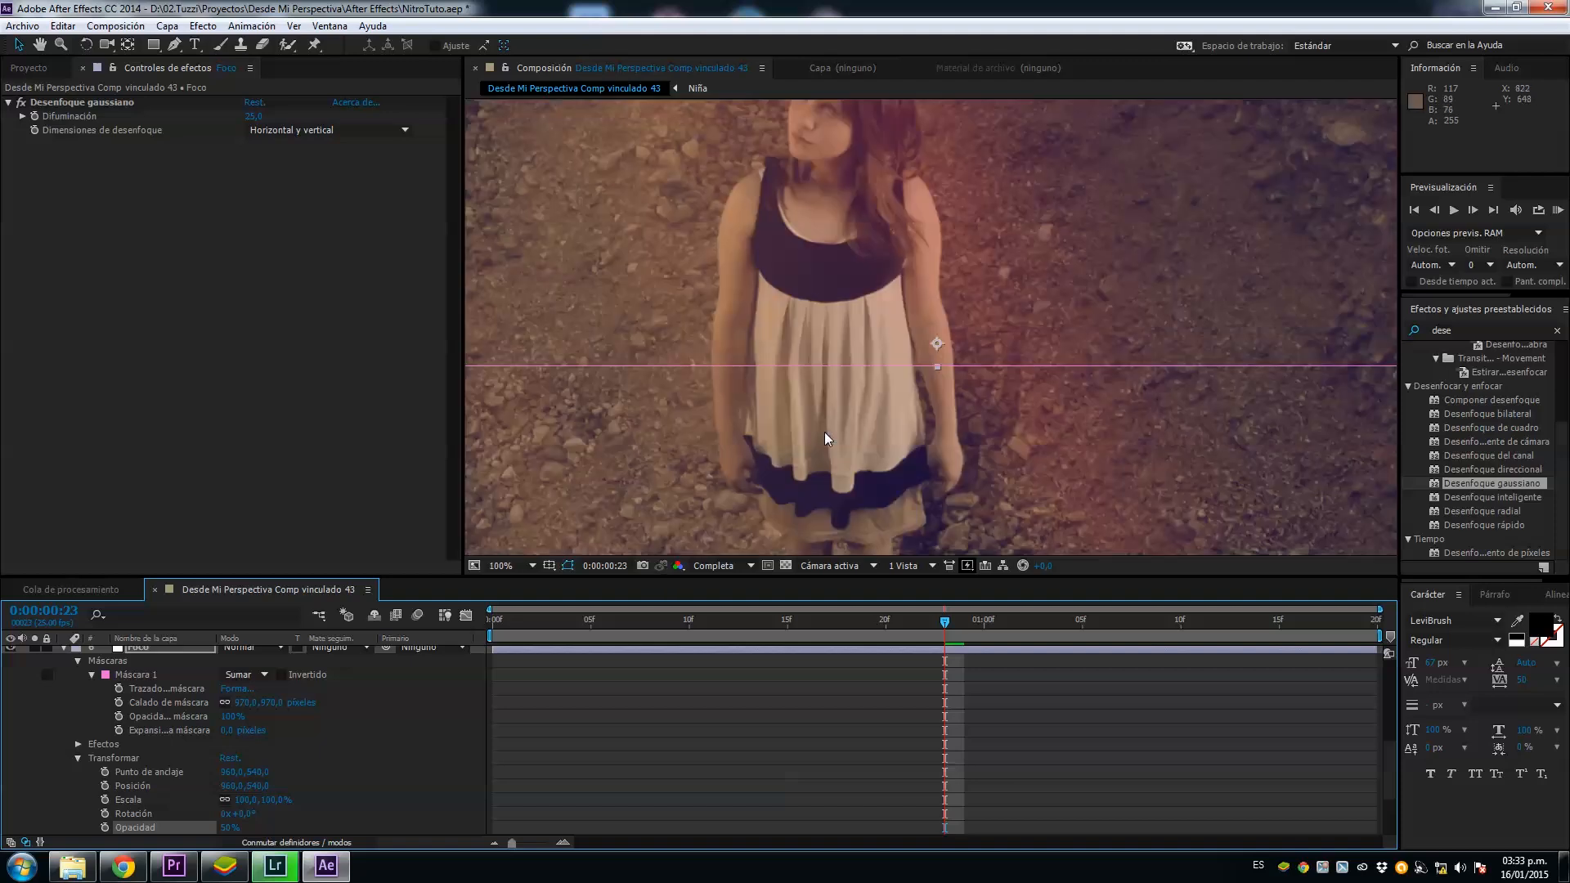
scroll(824, 432, down, 1)
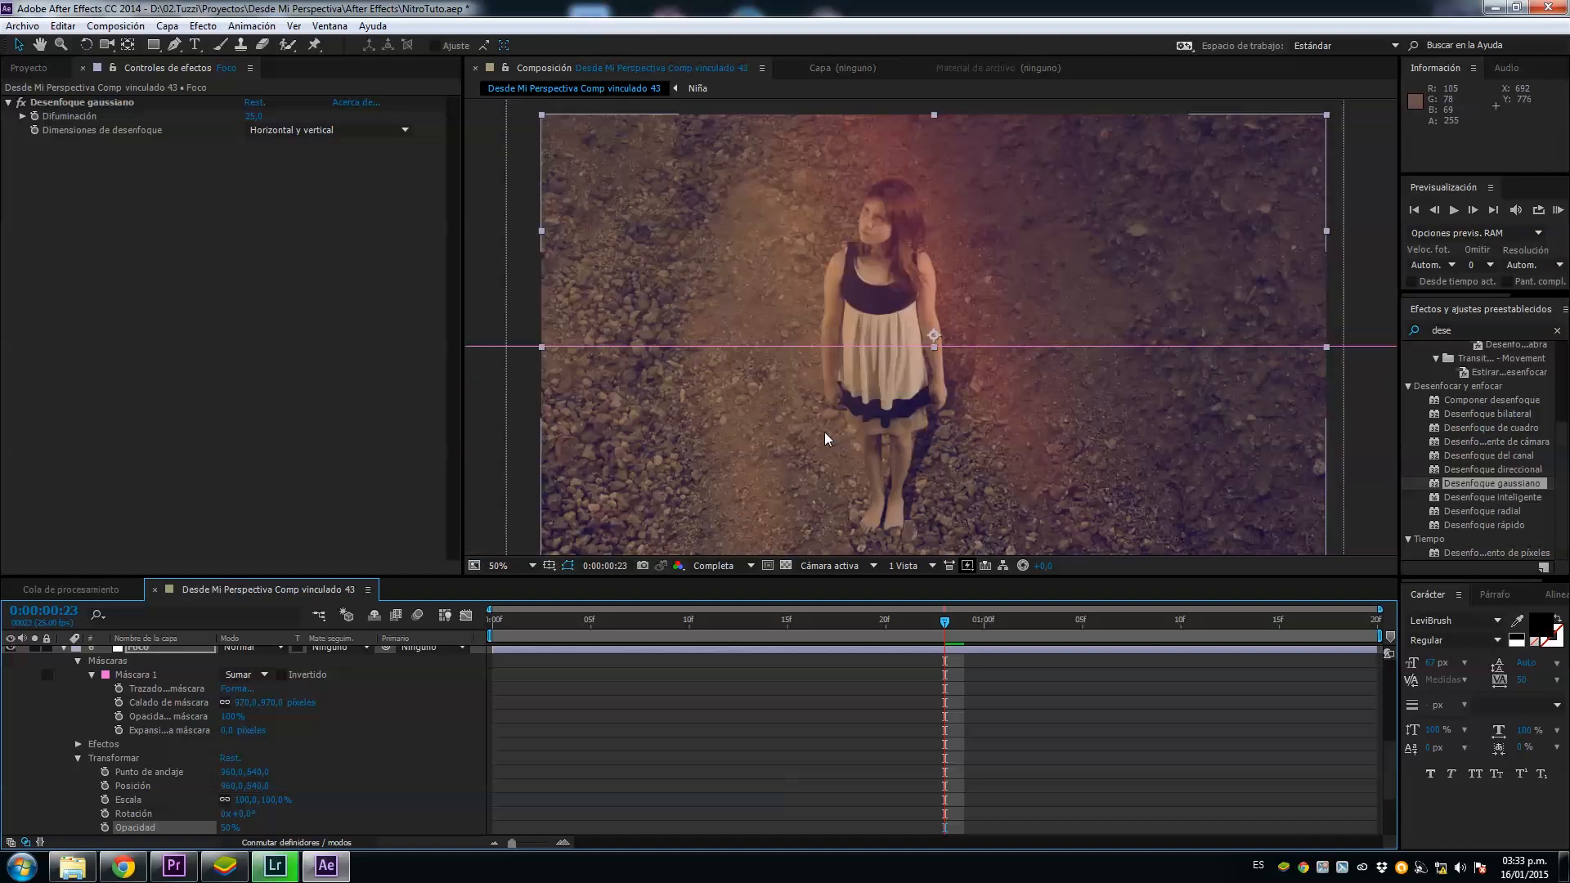
key(KP_0)
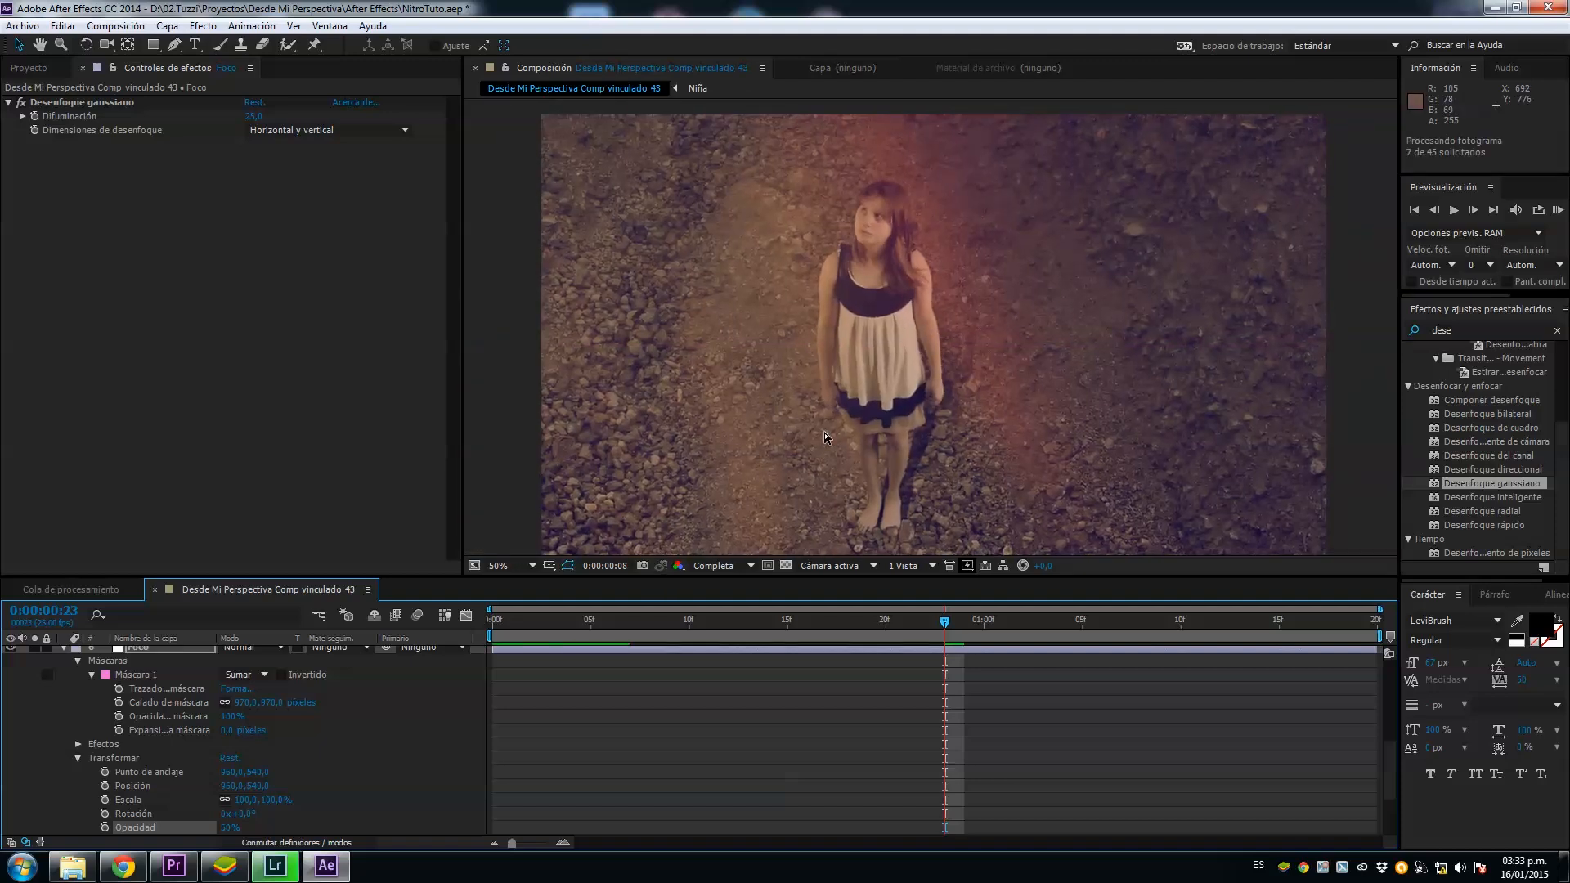